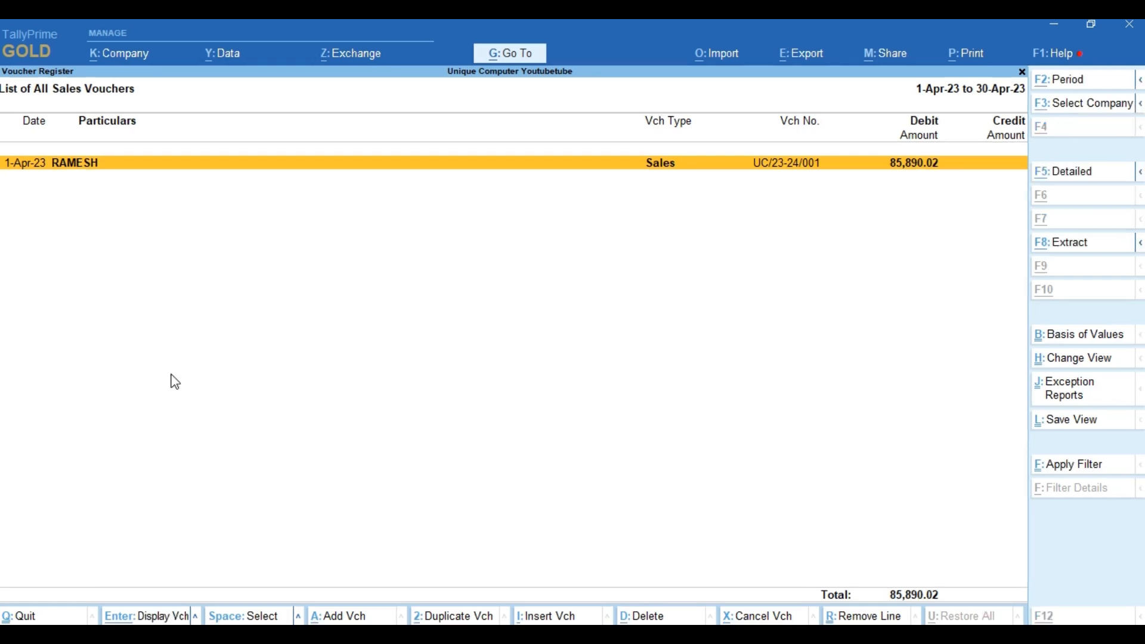
Add a sales voucher dated 2-4-2023 and open a new ledger form with Alt+C at Party A/c name
{"action": "key", "text": "alt+a"}
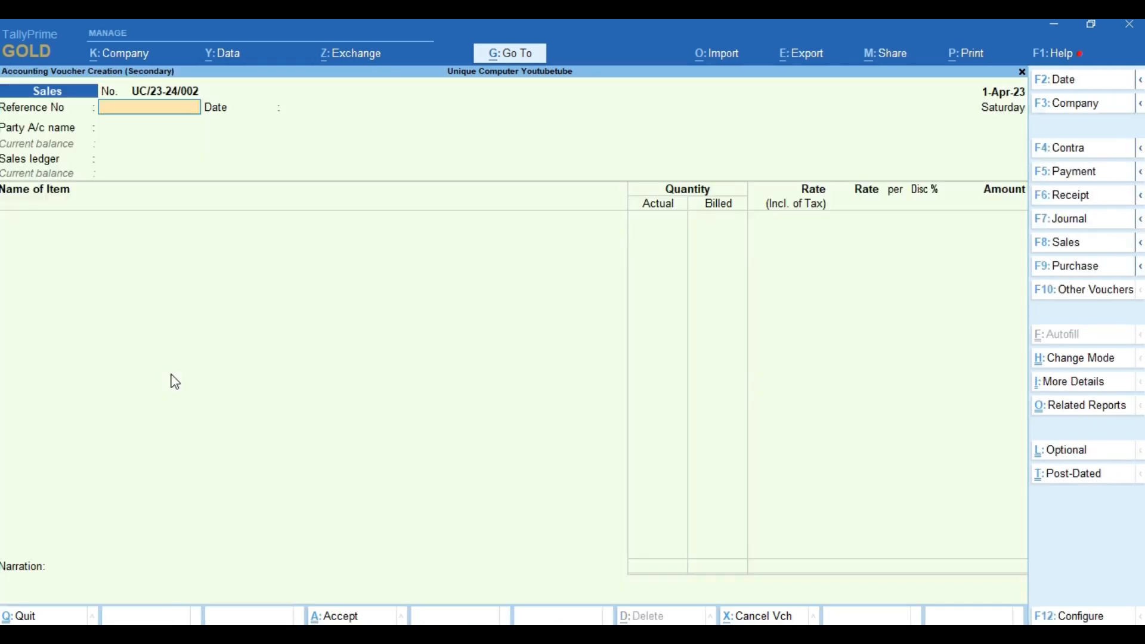
{"action": "key", "text": "F2"}
{"action": "type", "text": "2-4-2023"}
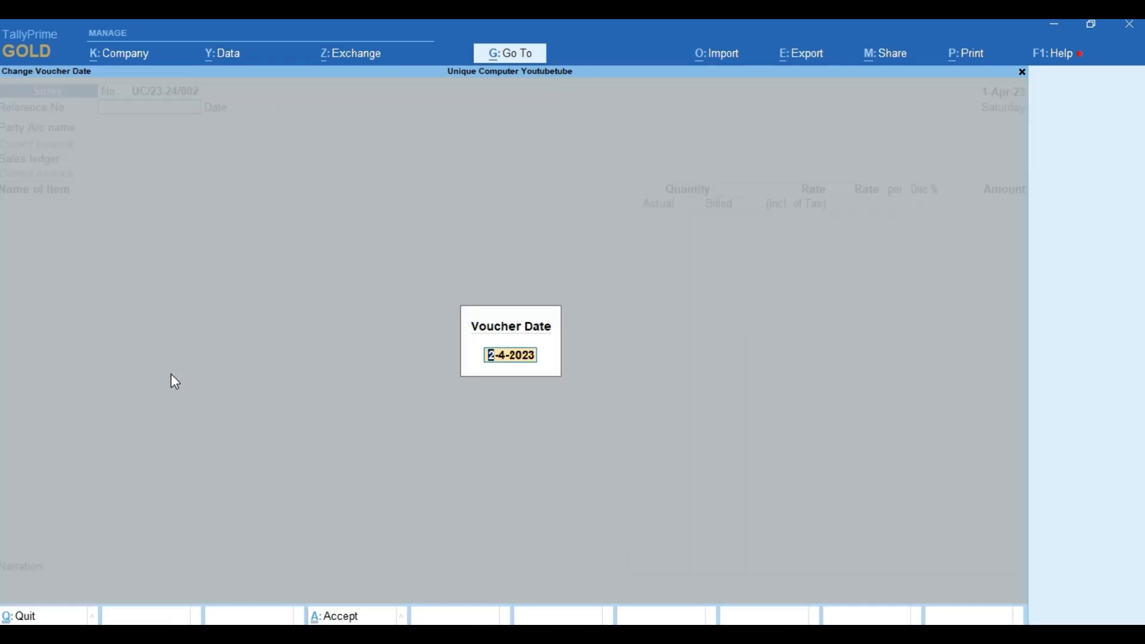
{"action": "key", "text": "Return"}
{"action": "key", "text": "Return"}
{"action": "key", "text": "Return"}
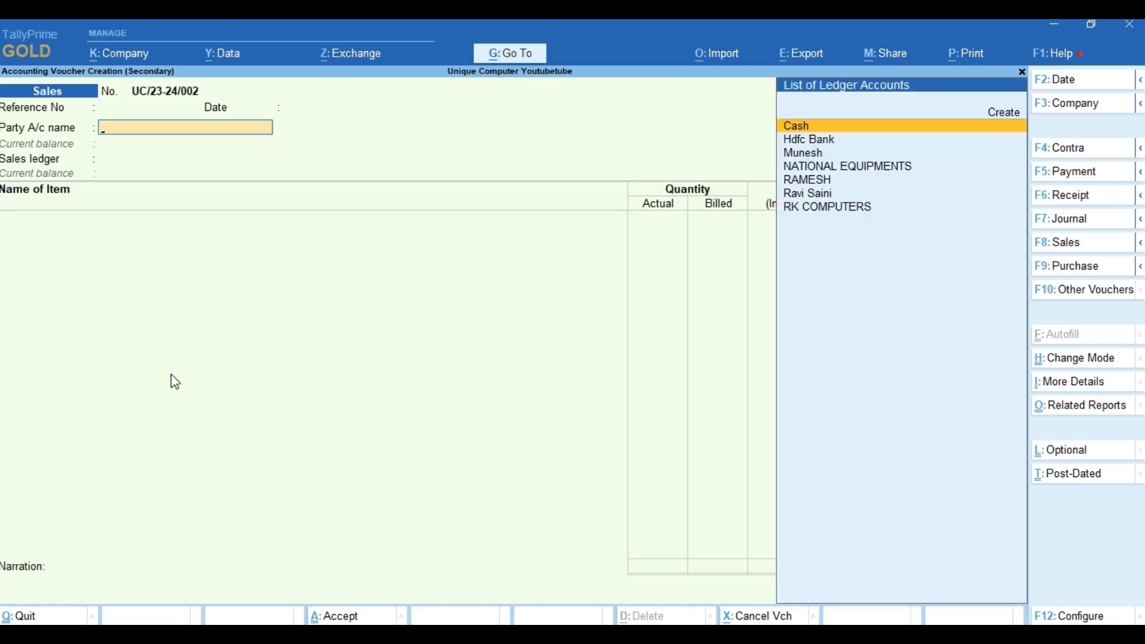
{"action": "key", "text": "ctrl"}
{"action": "key", "text": "alt+c"}
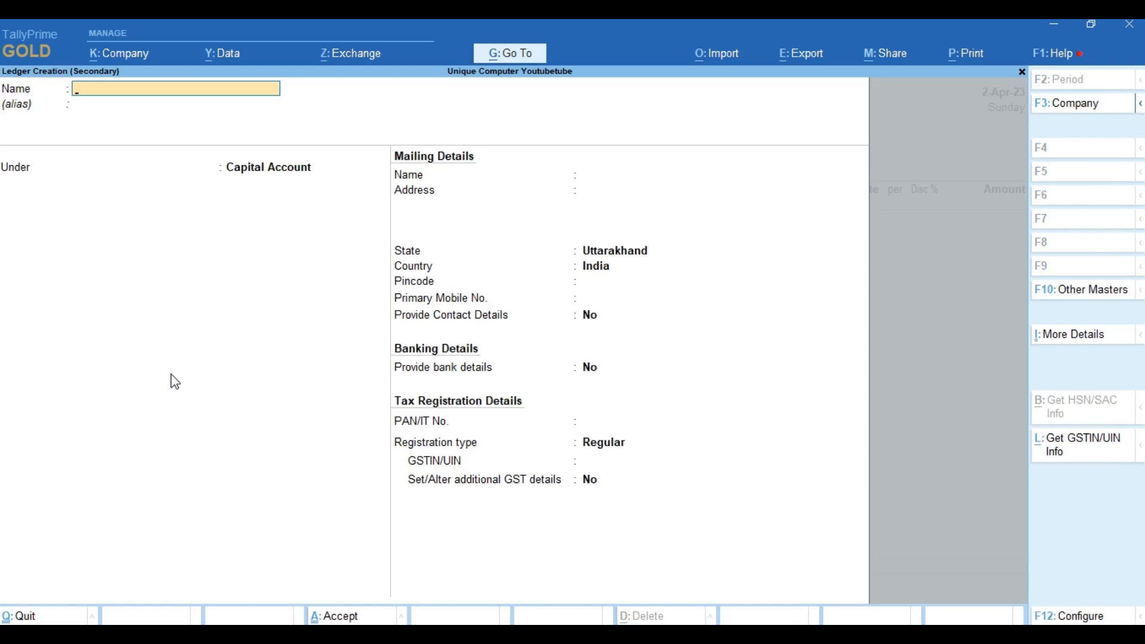
Name the ledger RAVI COMPUTERS under Sundry Debtors with 21-day credit and credit-days check on
{"action": "type", "text": "RAVI COMPUTERS"}
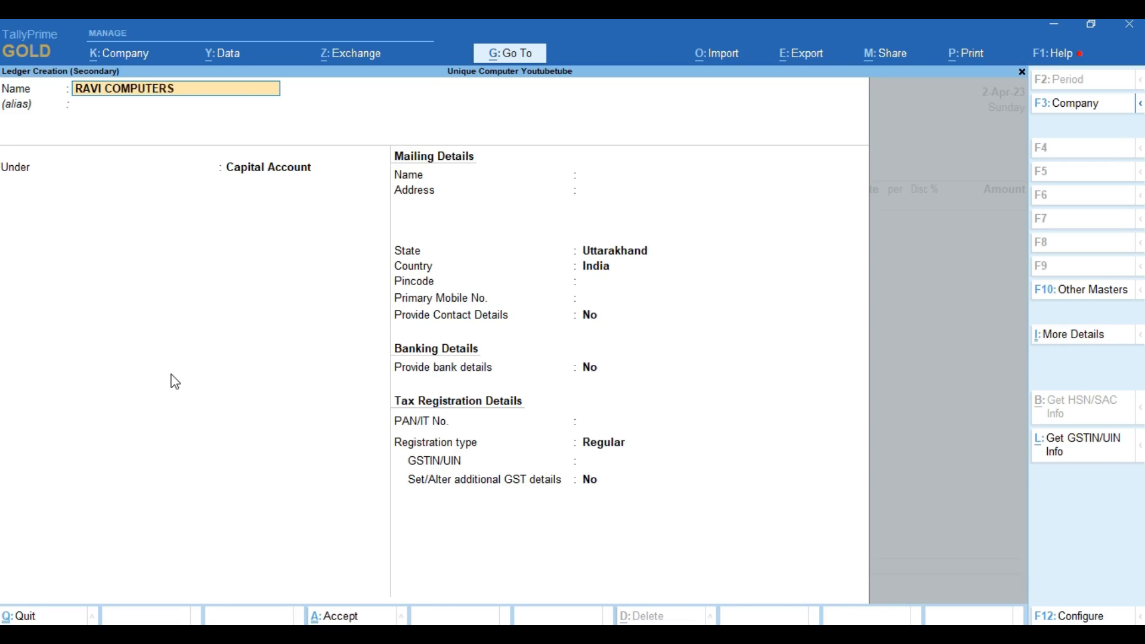
{"action": "key", "text": "Return"}
{"action": "key", "text": "Return"}
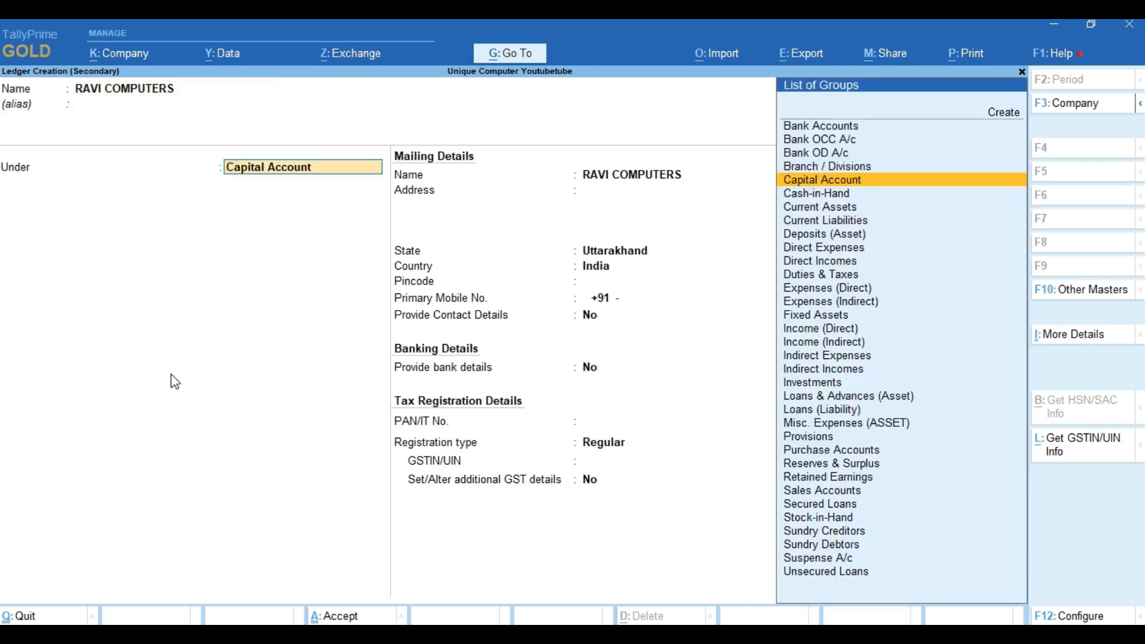
{"action": "type", "text": "DEB"}
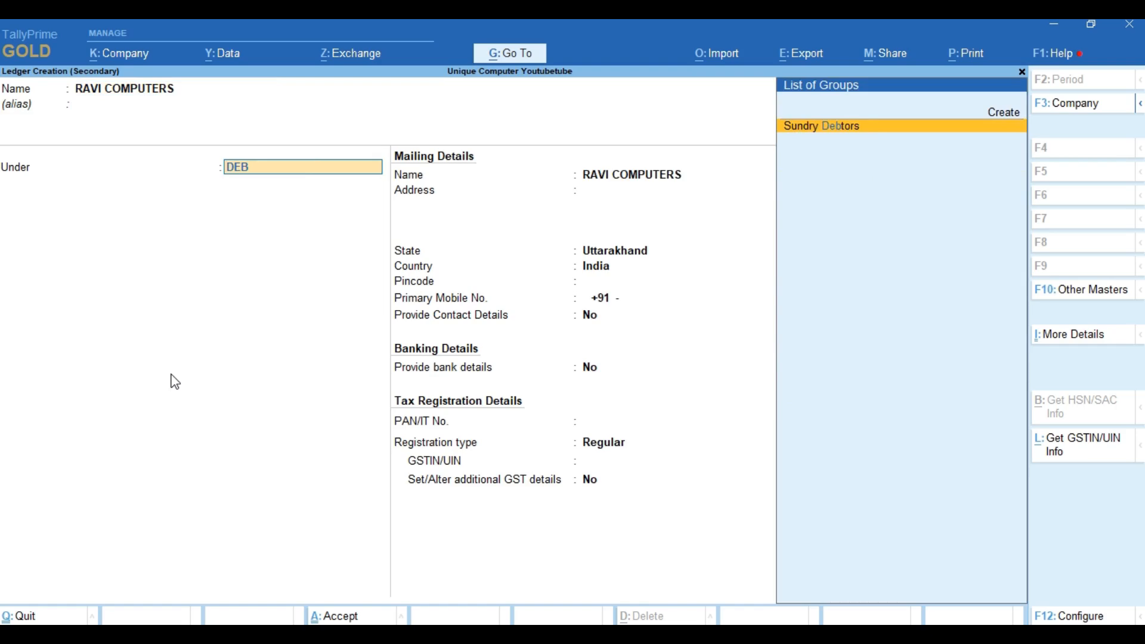
{"action": "key", "text": "Return"}
{"action": "key", "text": "Return"}
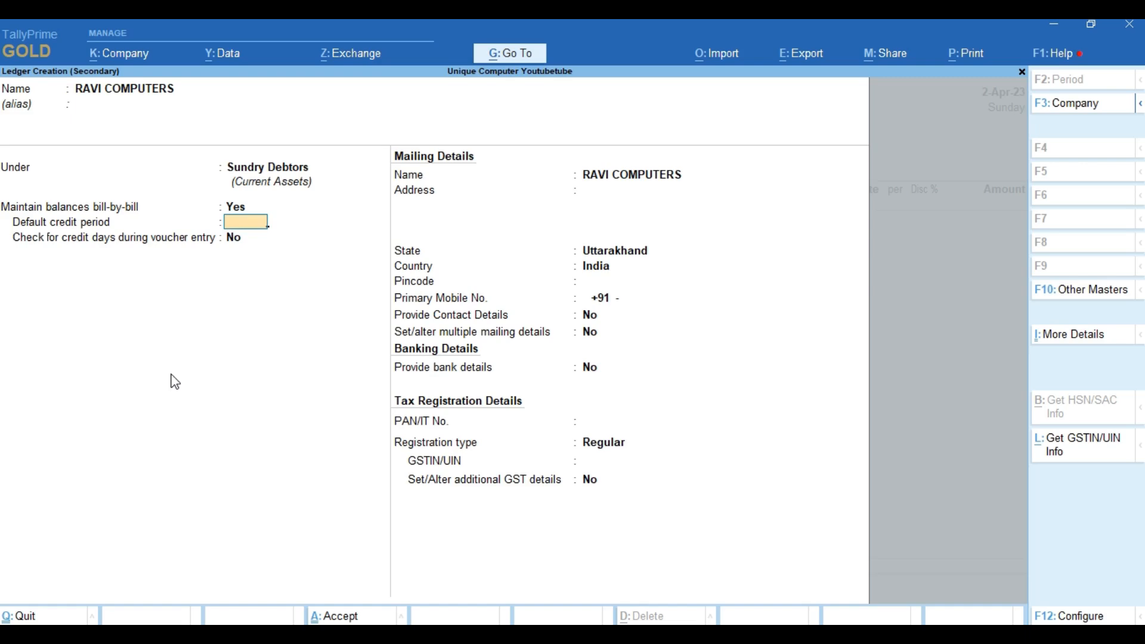
{"action": "type", "text": "21"}
{"action": "key", "text": "Return"}
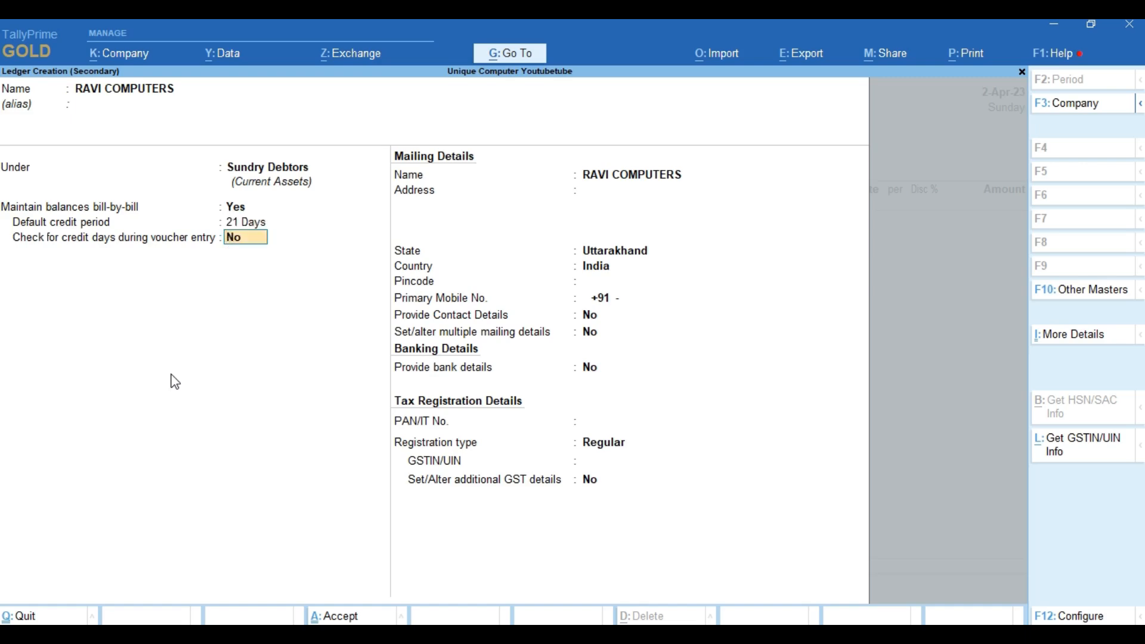
{"action": "type", "text": "y"}
{"action": "key", "text": "Return"}
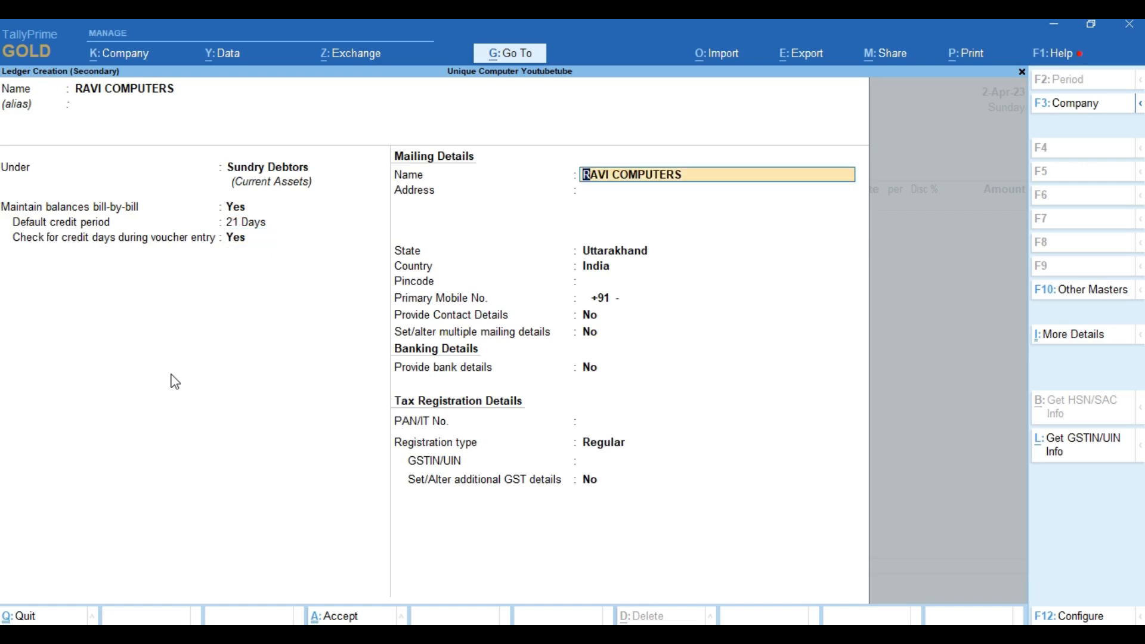
Give the ledger address ROORKEE, pincode 247667 and Unregistered/Consumer GST registration
{"action": "key", "text": "Return"}
{"action": "key", "text": "Return"}
{"action": "key", "text": "Return"}
{"action": "key", "text": "Return"}
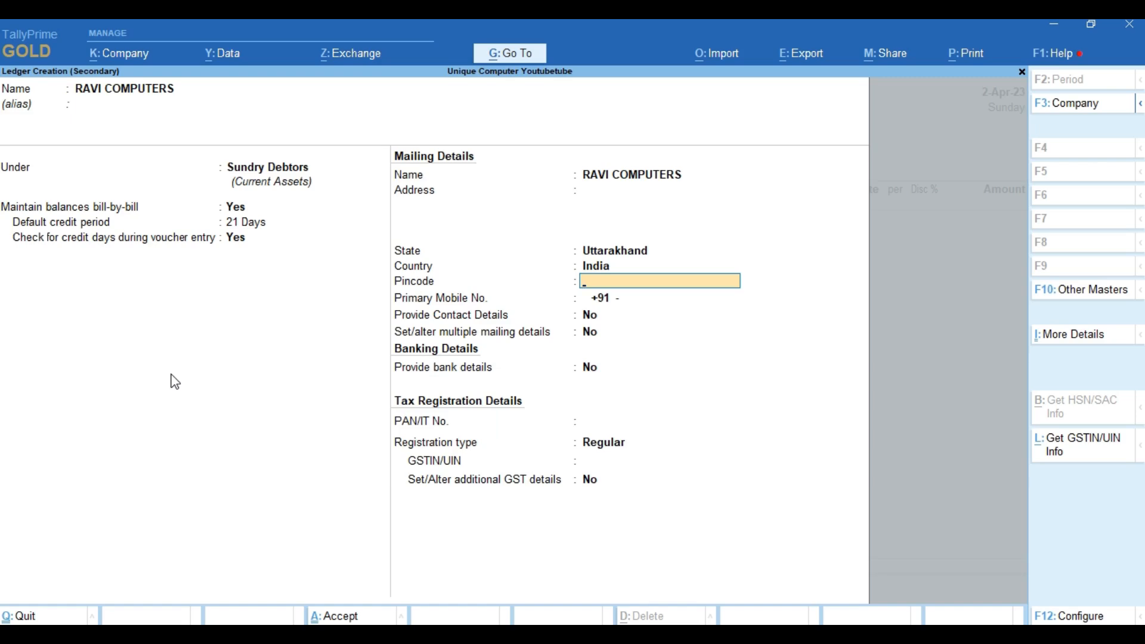
{"action": "type", "text": "247667"}
{"action": "key", "text": "Return"}
{"action": "key", "text": "BackSpace"}
{"action": "key", "text": "BackSpace"}
{"action": "key", "text": "BackSpace"}
{"action": "key", "text": "BackSpace"}
{"action": "key", "text": "BackSpace"}
{"action": "key", "text": "BackSpace"}
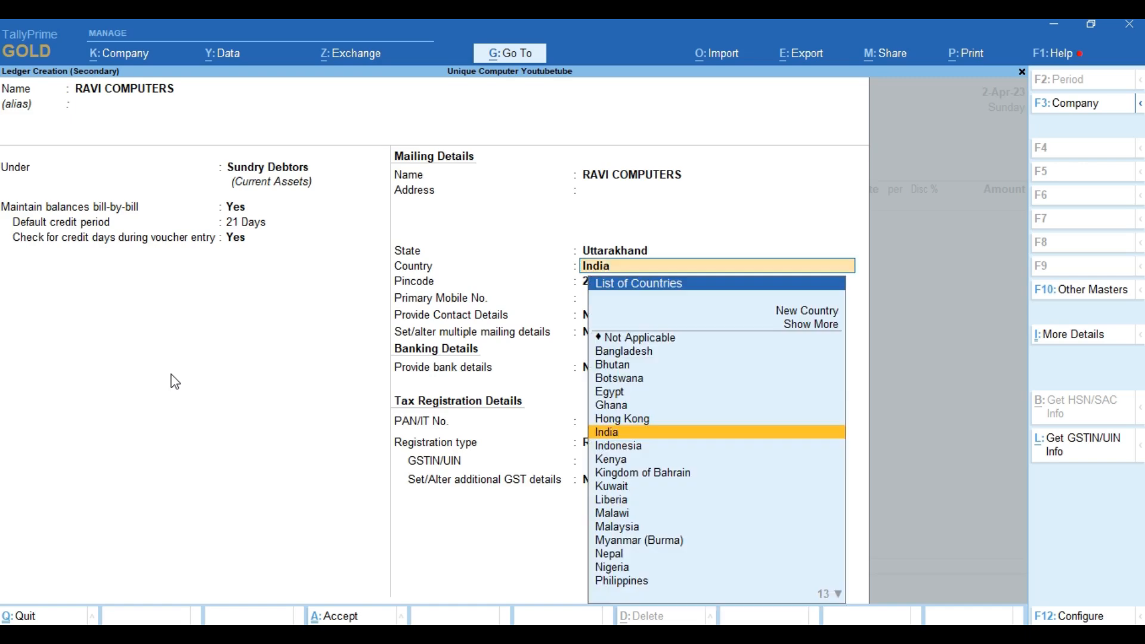
{"action": "key", "text": "Return"}
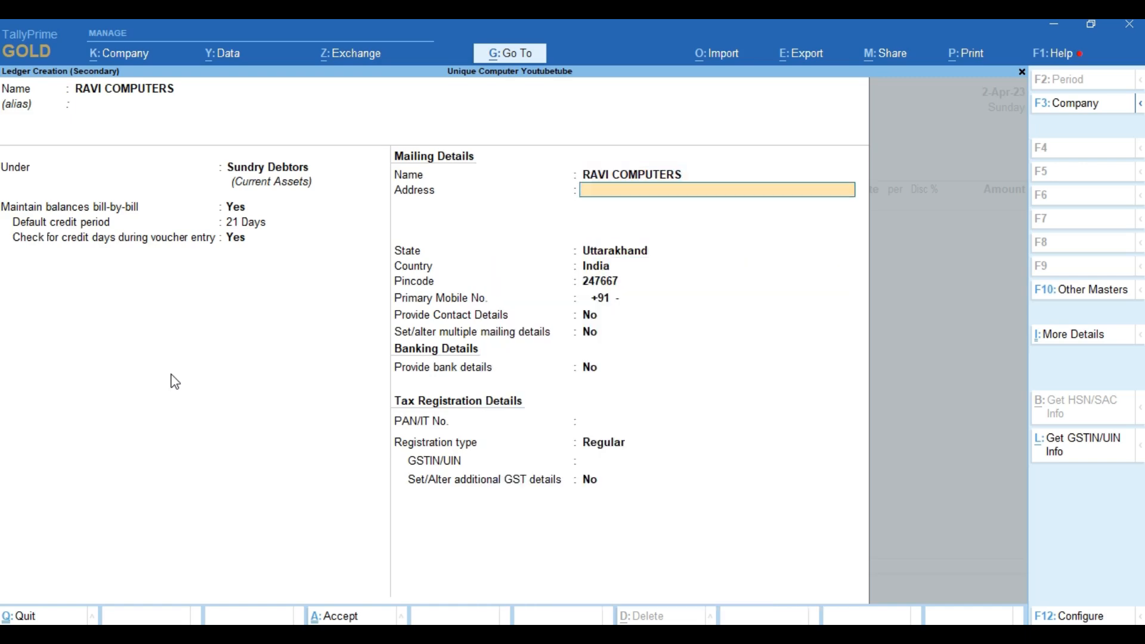
{"action": "type", "text": "ROORKEE"}
{"action": "key", "text": "Return"}
{"action": "key", "text": "Return"}
{"action": "key", "text": "Return"}
{"action": "key", "text": "Return"}
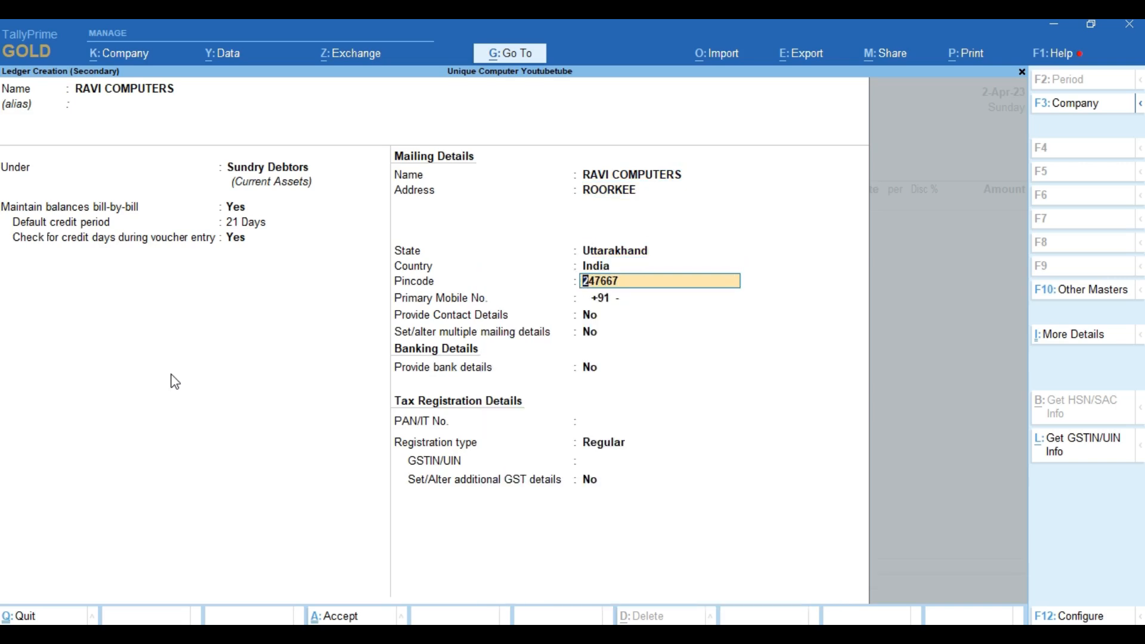
{"action": "key", "text": "Return"}
{"action": "key", "text": "Return"}
{"action": "key", "text": "Return"}
{"action": "key", "text": "Return"}
{"action": "key", "text": "Return"}
{"action": "key", "text": "Return"}
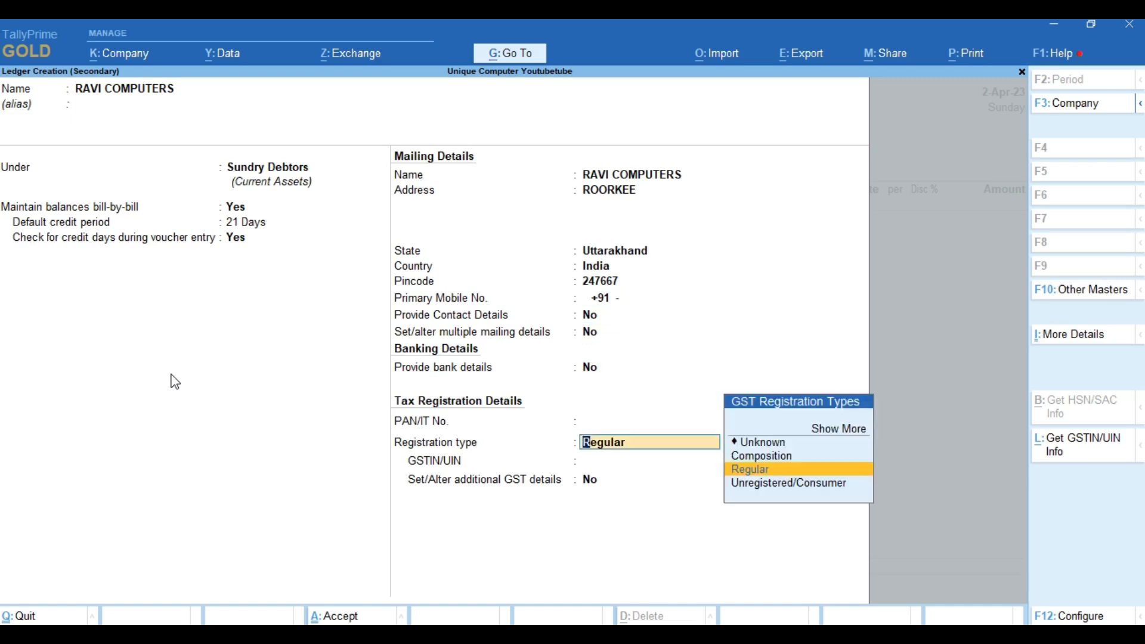
{"action": "key", "text": "Down"}
{"action": "key", "text": "Return"}
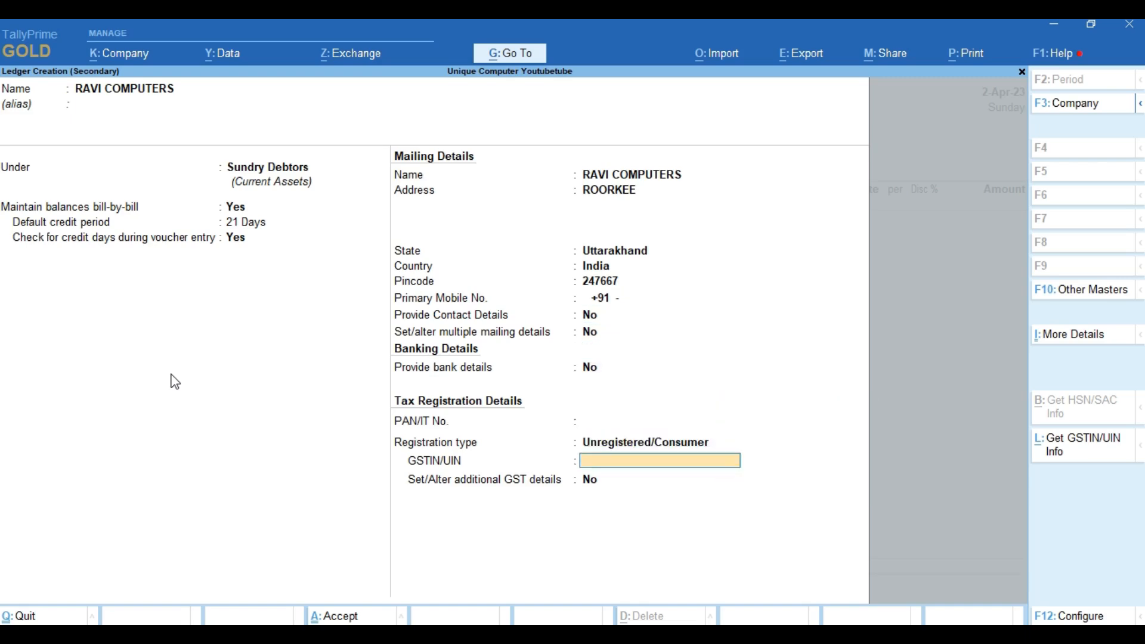
{"action": "key", "text": "Return"}
{"action": "key", "text": "Return"}
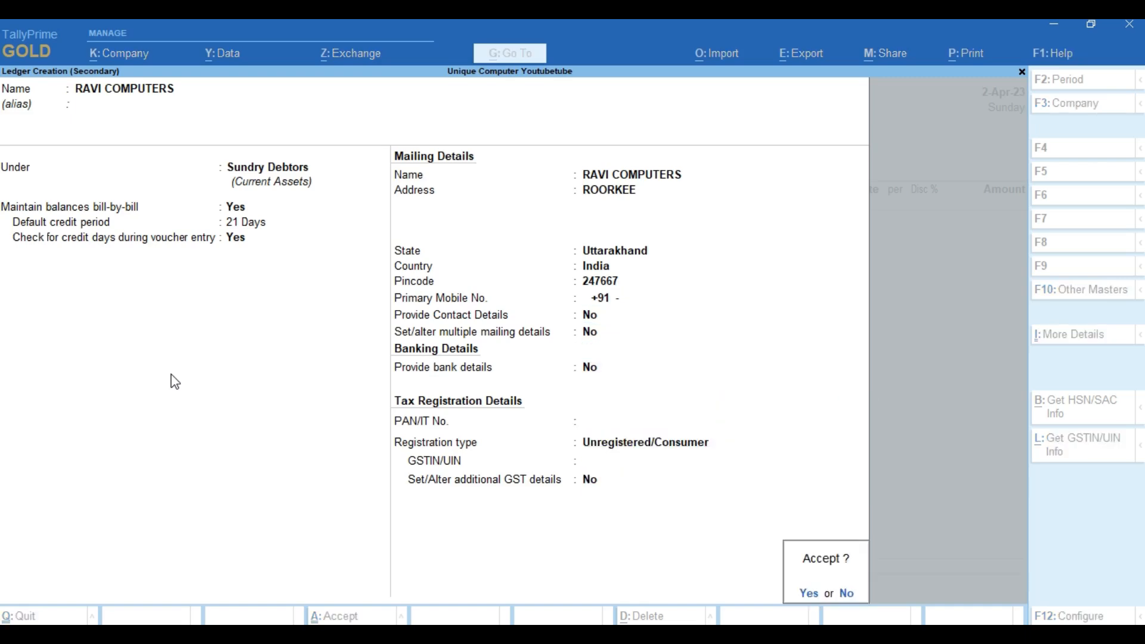
{"action": "key", "text": "Return"}
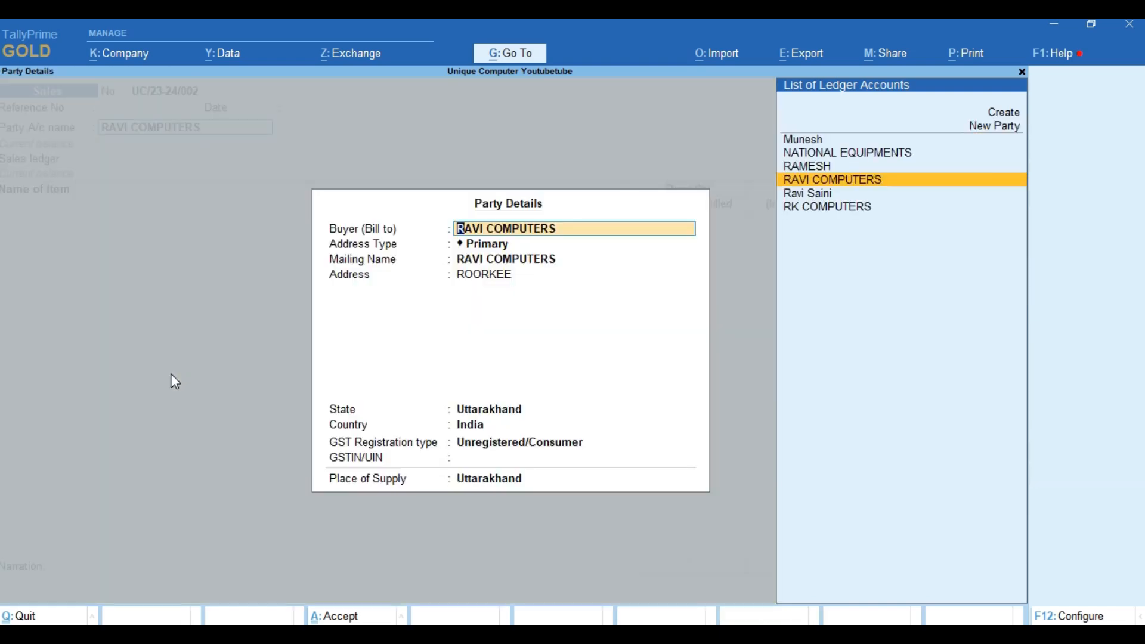
Save the RAVI COMPUTERS ledger and start a new stock item named WEBCAM
{"action": "key", "text": "ctrl+a"}
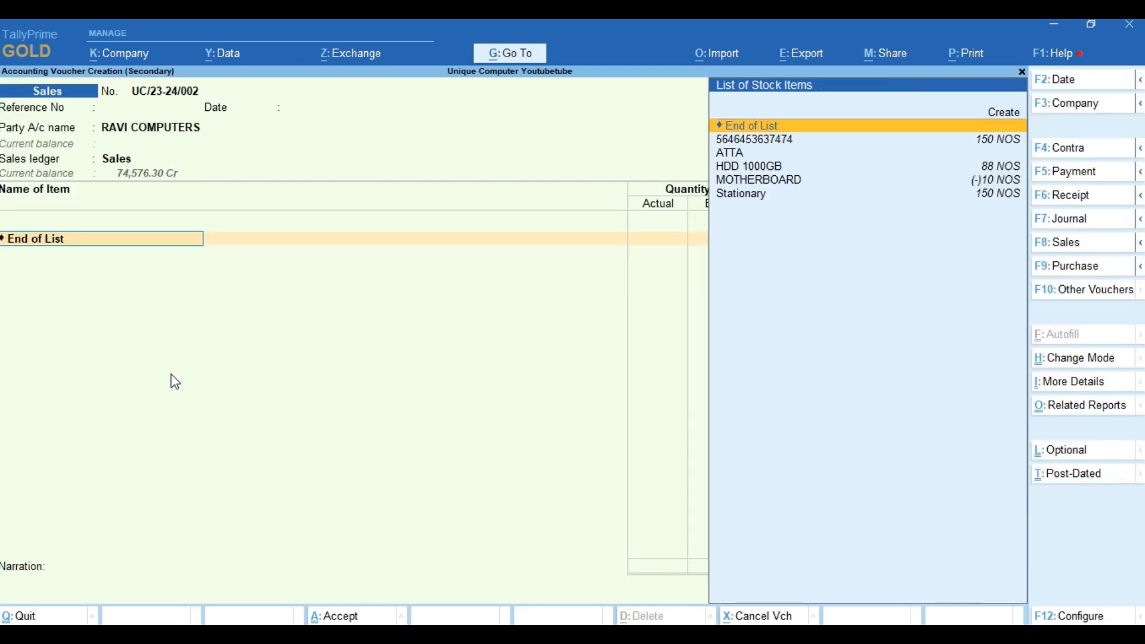
{"action": "key", "text": "alt"}
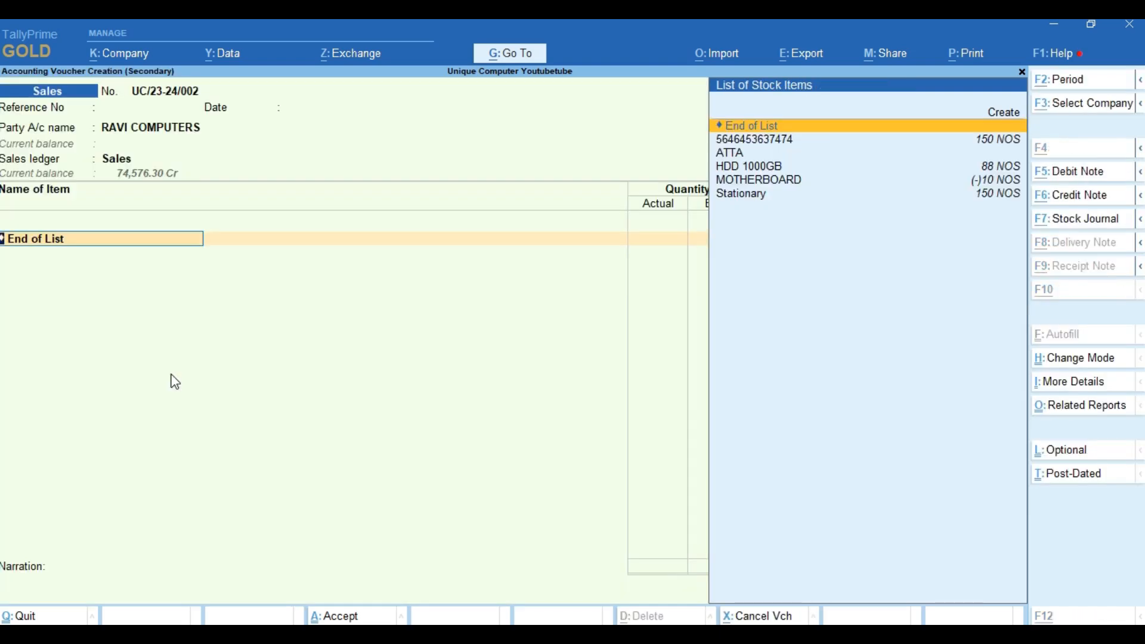
{"action": "key", "text": "alt+c"}
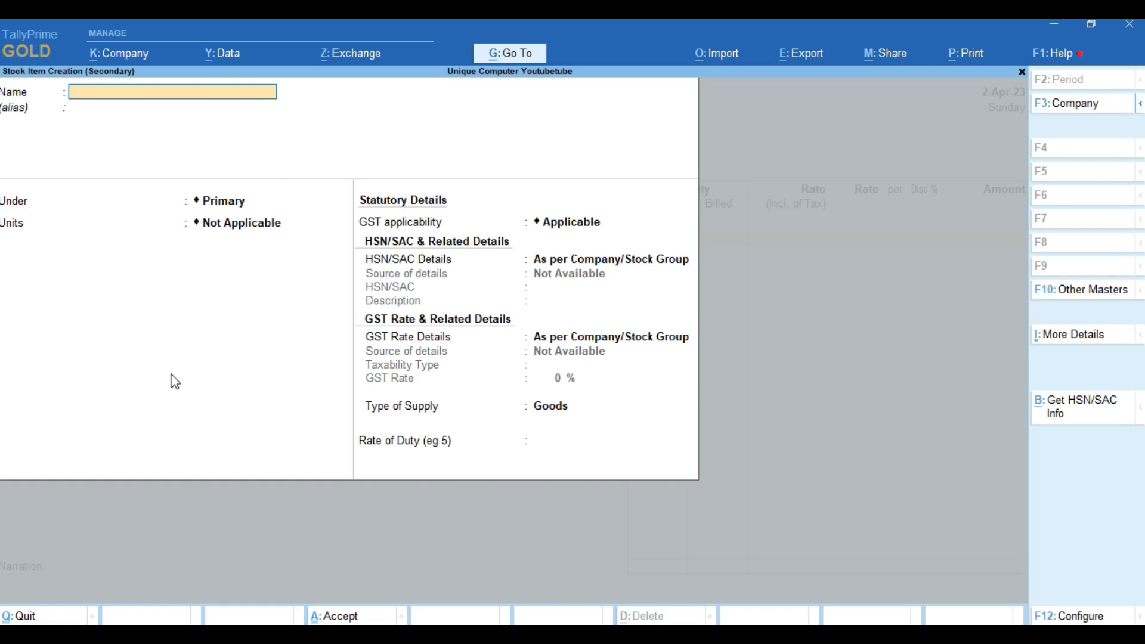
{"action": "type", "text": "WEBCAM"}
{"action": "key", "text": "Return"}
Set WEBCAM's unit to NOS and its HSN/SAC code to 7675
{"action": "key", "text": "Return"}
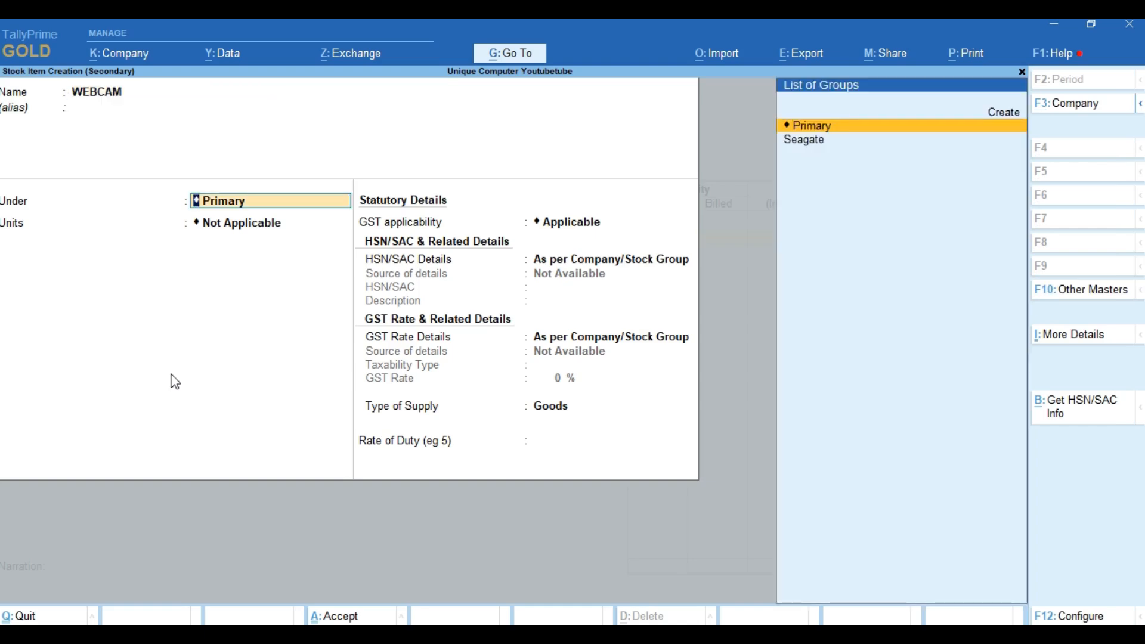
{"action": "key", "text": "Return"}
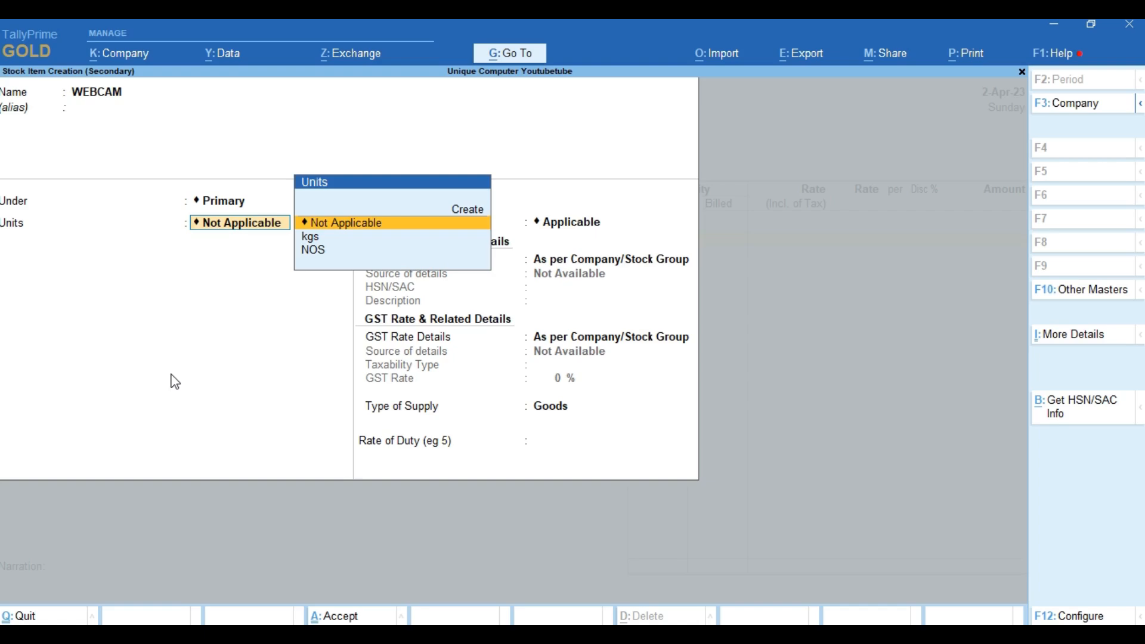
{"action": "key", "text": "Down"}
{"action": "key", "text": "Down"}
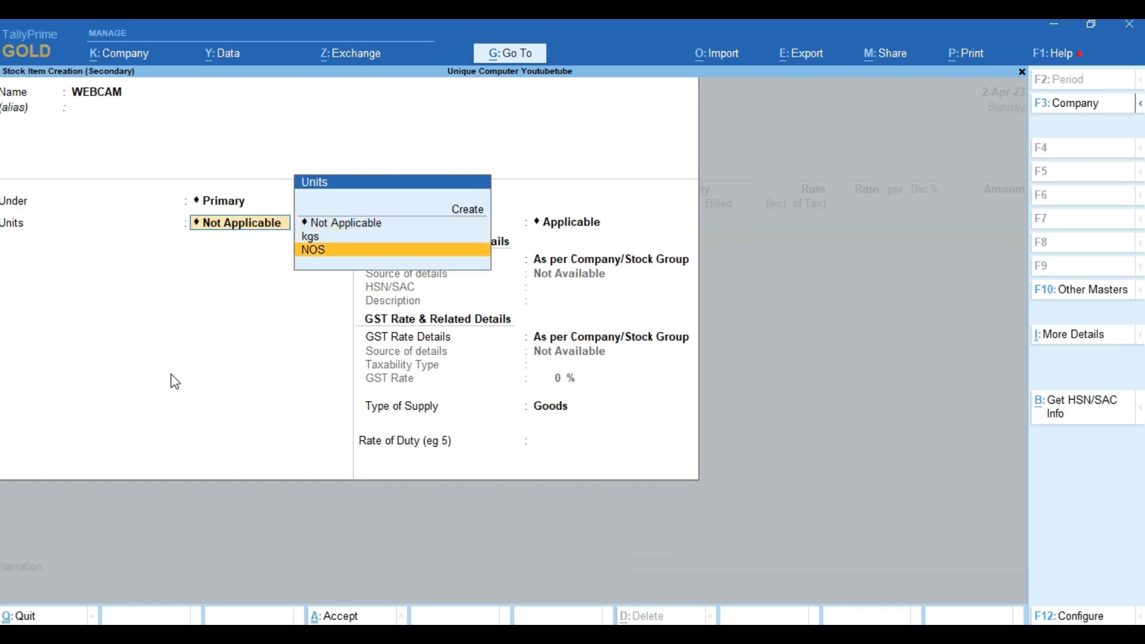
{"action": "key", "text": "Return"}
{"action": "key", "text": "Return"}
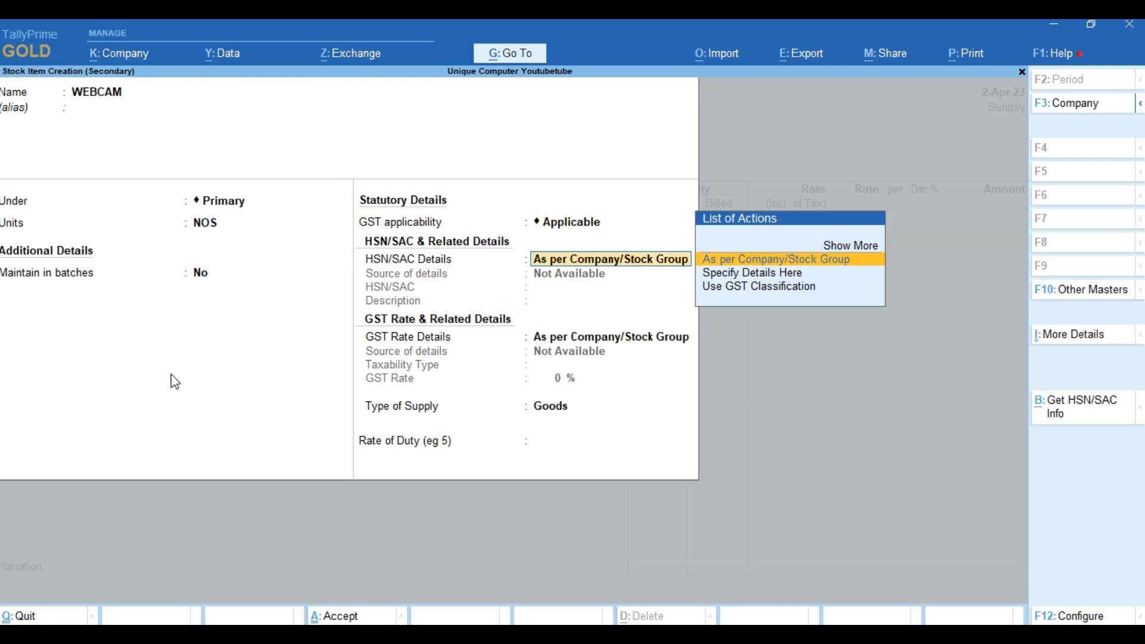
{"action": "key", "text": "Down"}
{"action": "key", "text": "Return"}
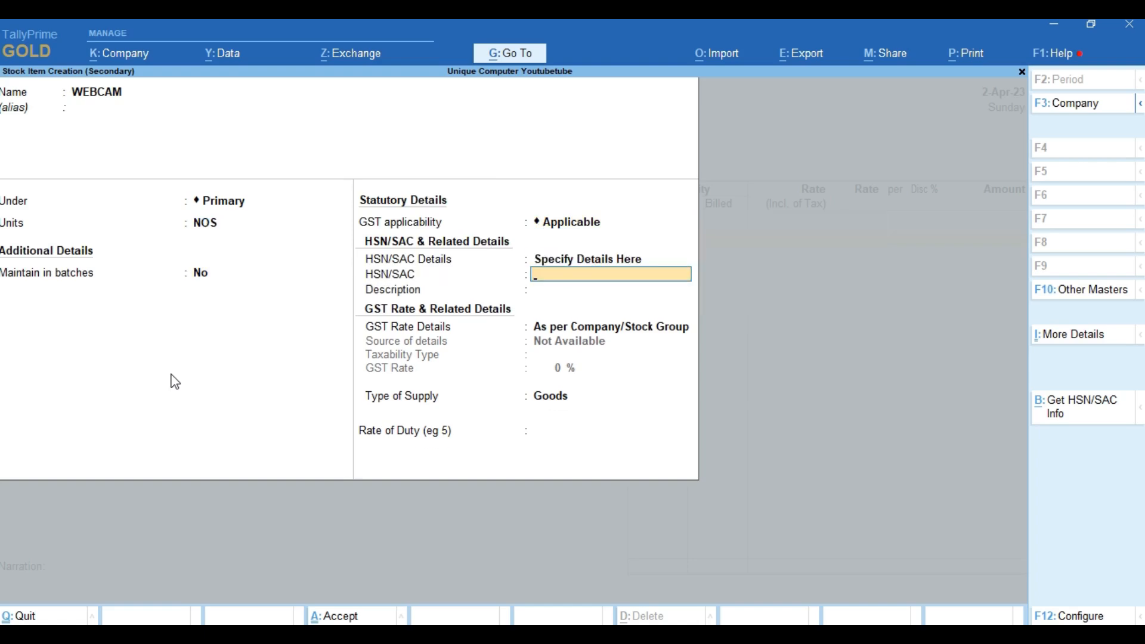
{"action": "type", "text": "7675"}
{"action": "key", "text": "Return"}
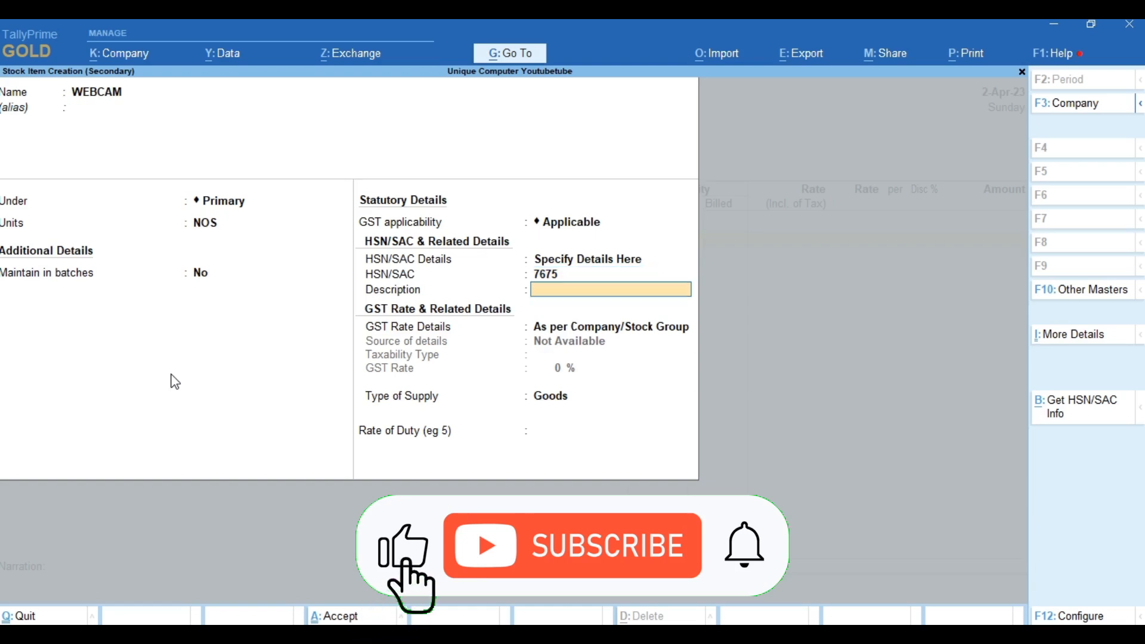
Make WEBCAM Taxable at 18% GST and save the stock item
{"action": "key", "text": "Return"}
{"action": "key", "text": "Down"}
{"action": "key", "text": "Return"}
{"action": "key", "text": "Return"}
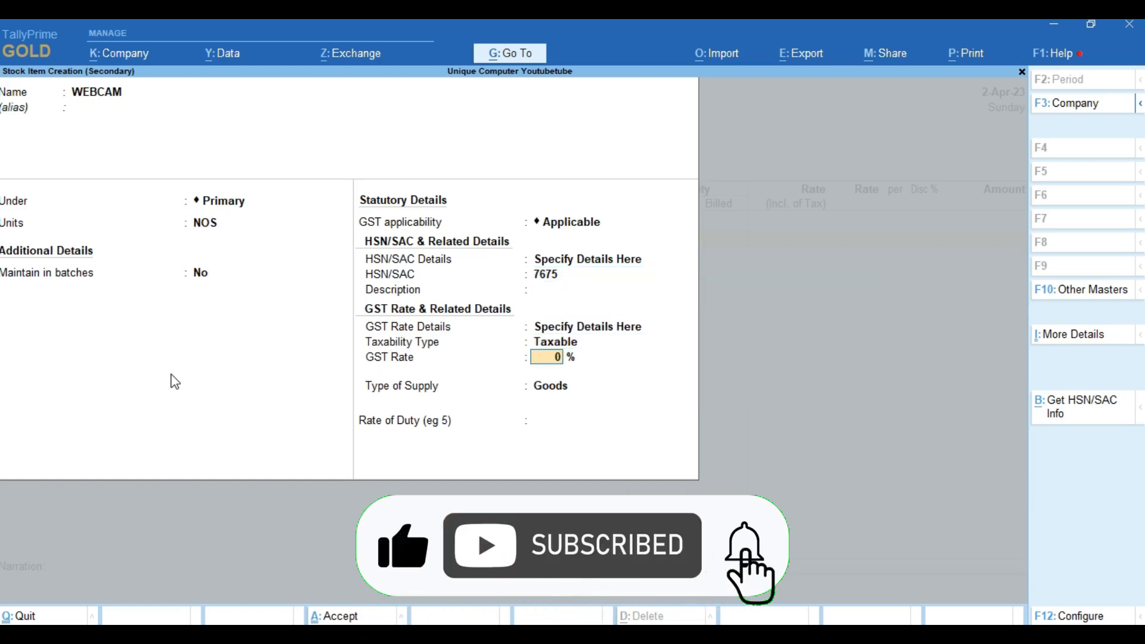
{"action": "type", "text": "18"}
{"action": "key", "text": "Return"}
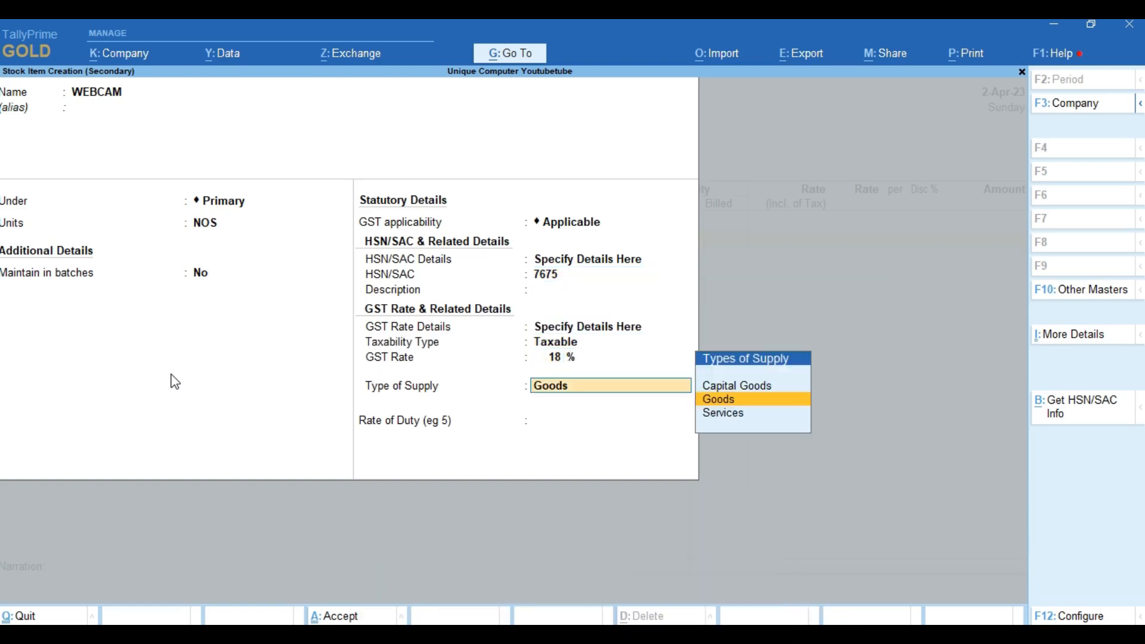
{"action": "key", "text": "Return"}
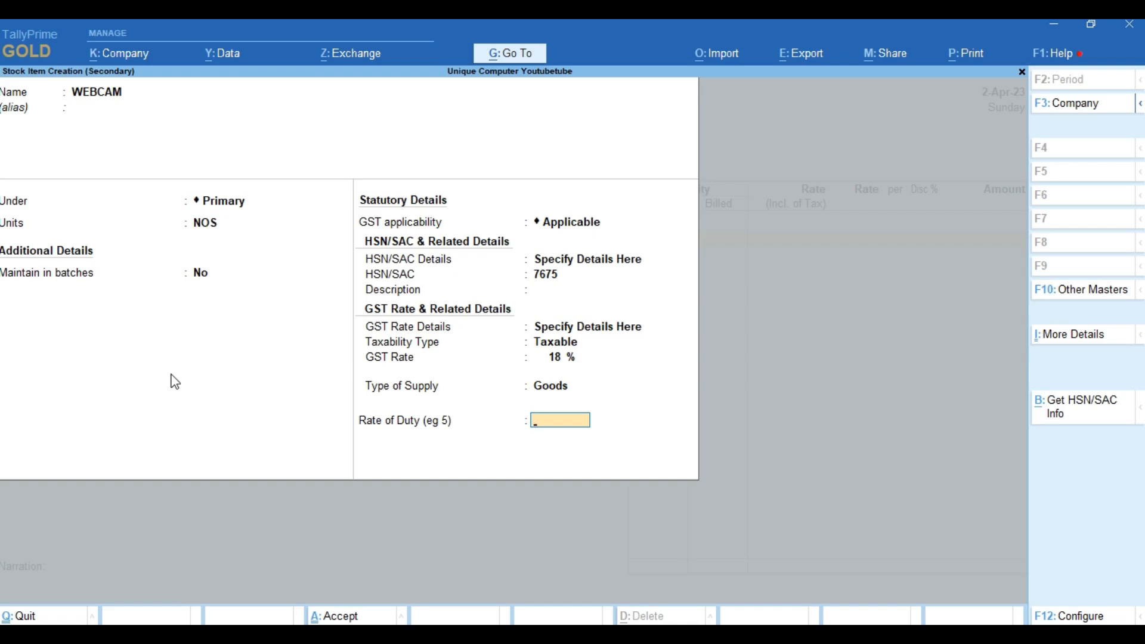
{"action": "key", "text": "Return"}
{"action": "key", "text": "Return"}
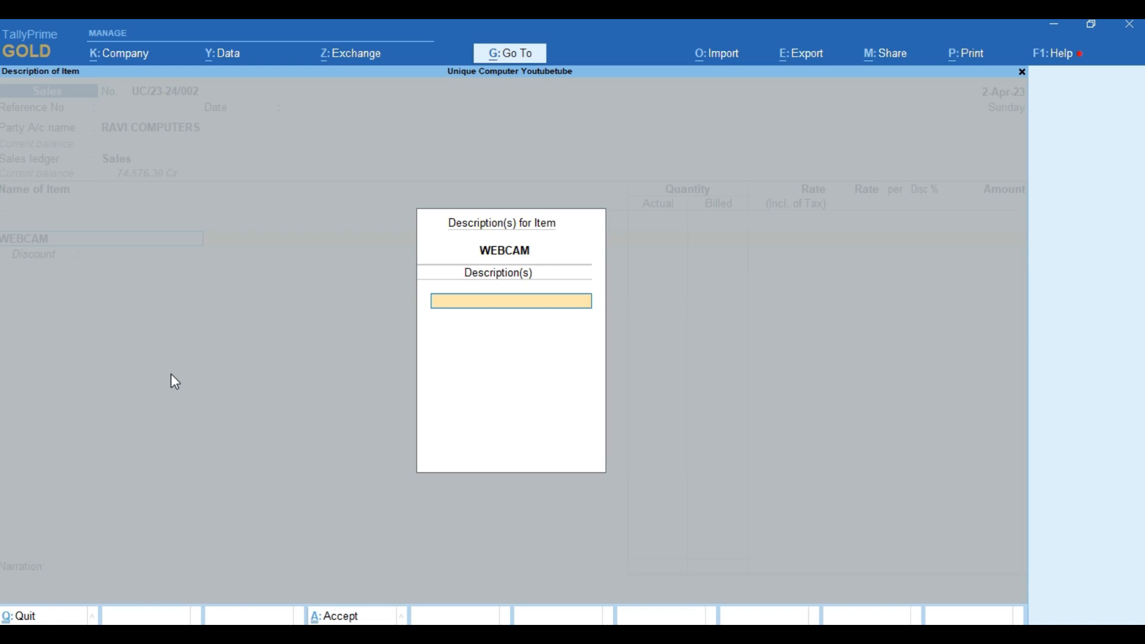
{"action": "type", "text": "6"}
{"action": "key", "text": "BackSpace"}
{"action": "type", "text": "0987654321"}
{"action": "key", "text": "Return"}
{"action": "key", "text": "Return"}
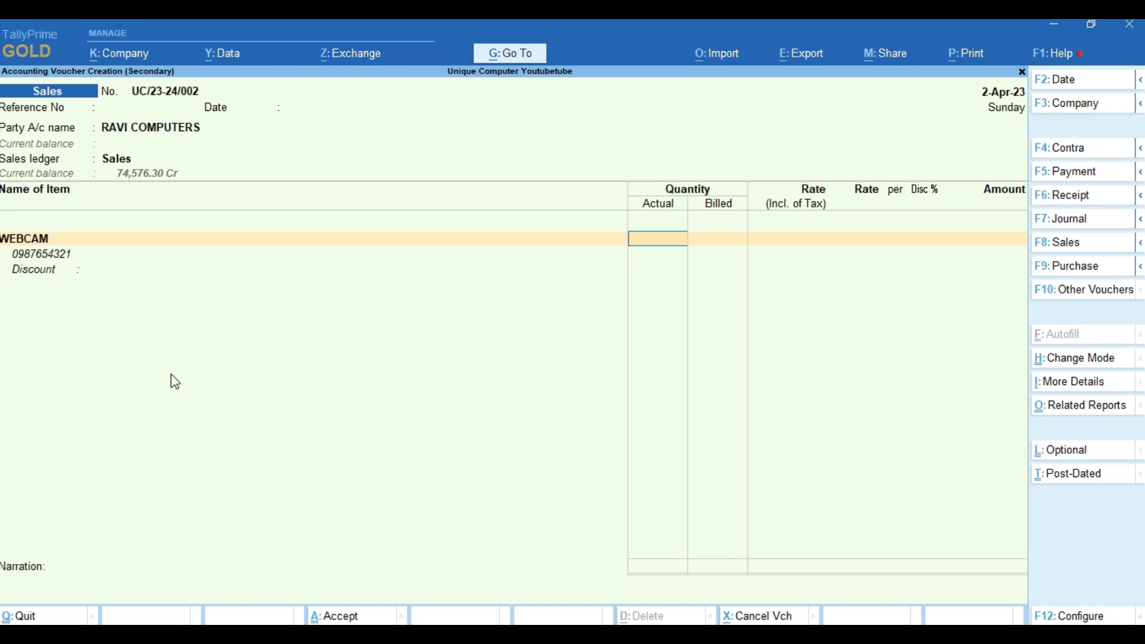
{"action": "type", "text": "10"}
{"action": "key", "text": "Return"}
{"action": "key", "text": "Return"}
{"action": "key", "text": "Return"}
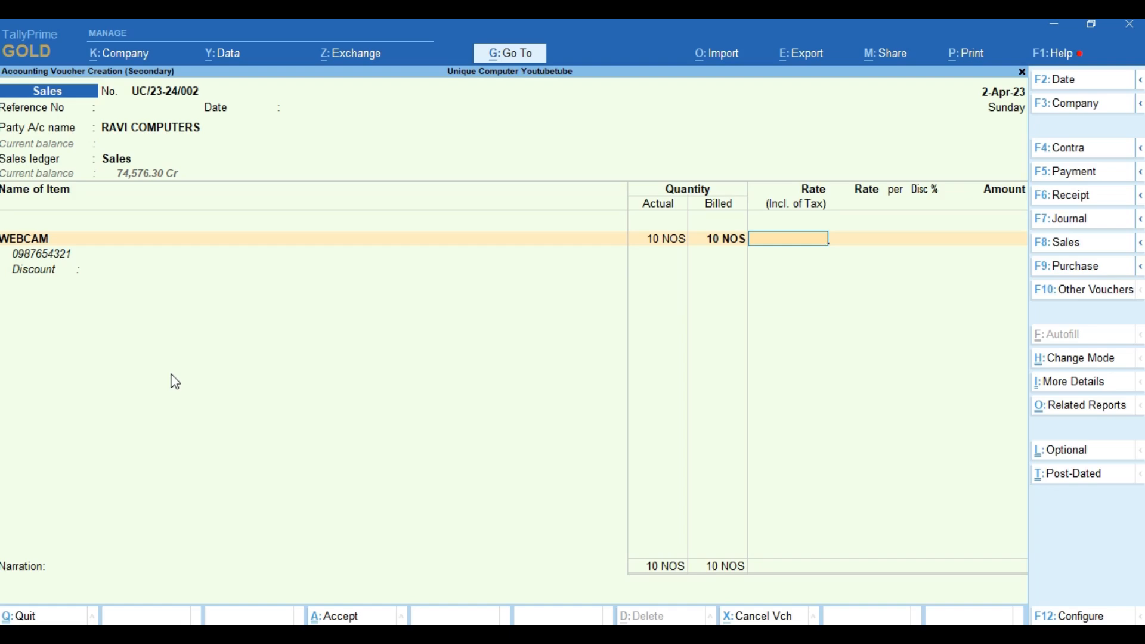
{"action": "type", "text": "1000"}
{"action": "key", "text": "Return"}
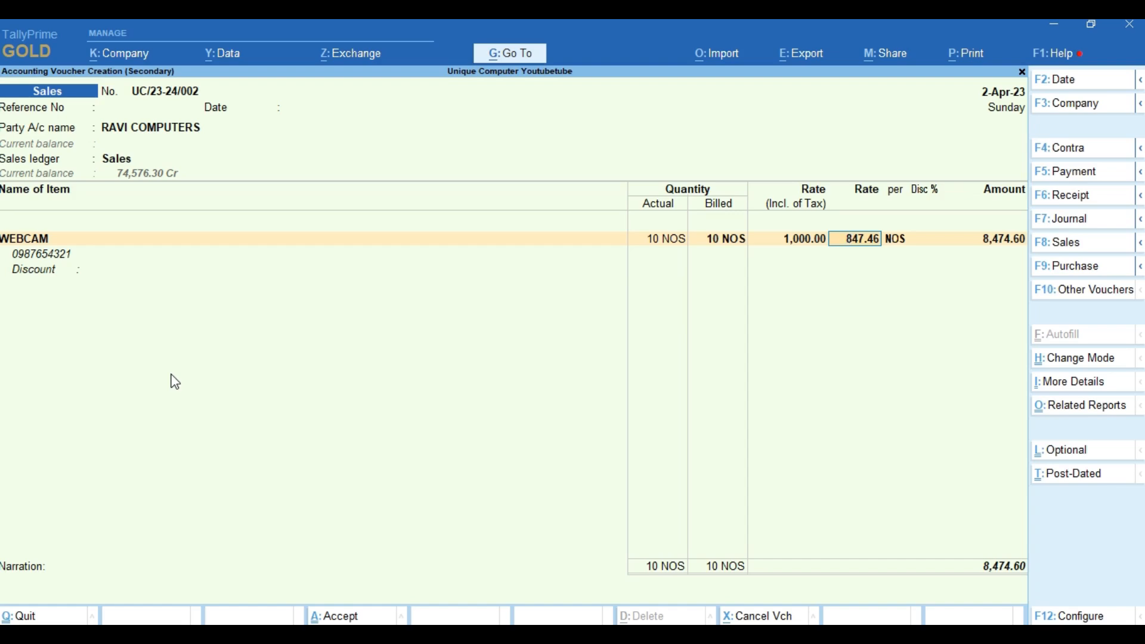
{"action": "key", "text": "Return"}
{"action": "key", "text": "Return"}
{"action": "key", "text": "Return"}
{"action": "key", "text": "Return"}
{"action": "key", "text": "Return"}
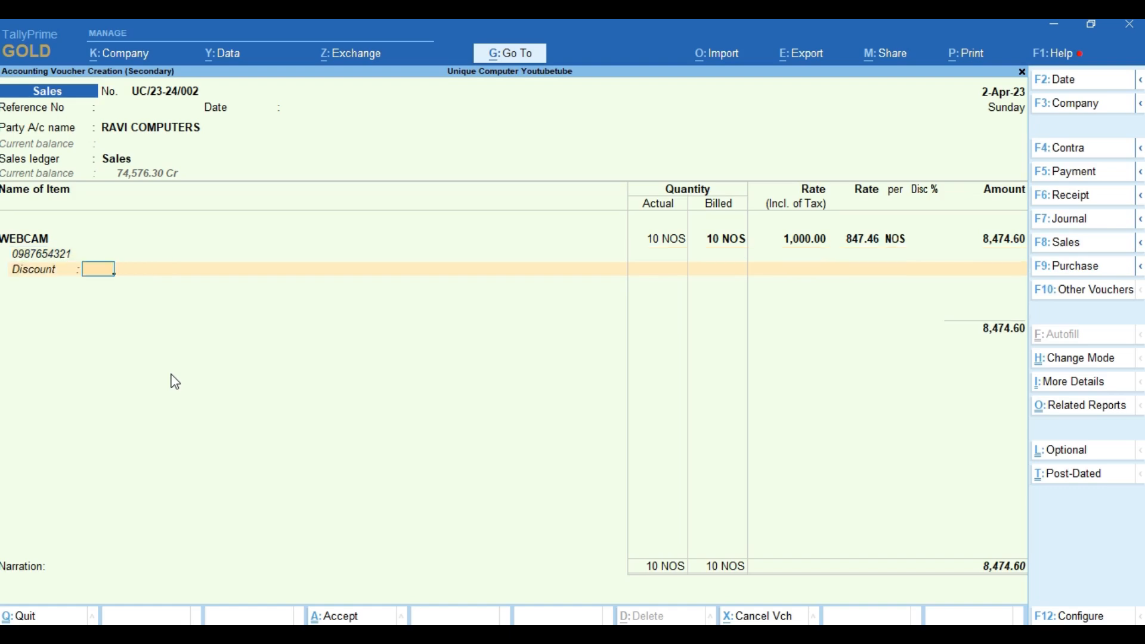
Add CGST and SGST of 762.71 each plus Round Off (-)0.02 for a 10,000.00 total
{"action": "key", "text": "Return"}
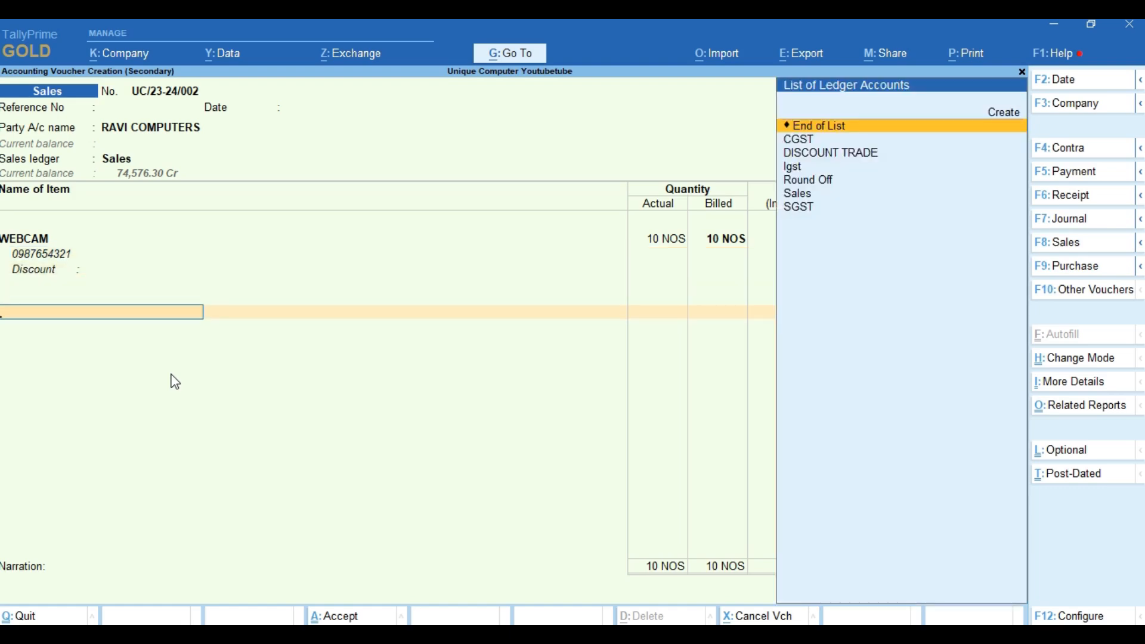
{"action": "type", "text": "CG"}
{"action": "key", "text": "Return"}
{"action": "key", "text": "Return"}
{"action": "type", "text": "SG"}
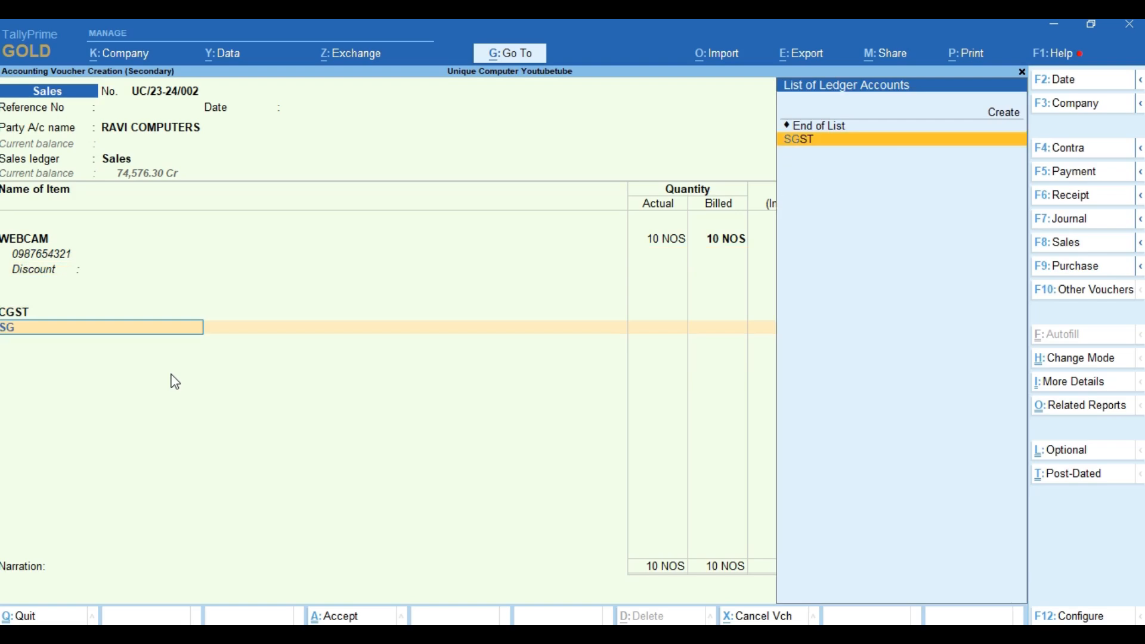
{"action": "key", "text": "Return"}
{"action": "key", "text": "Return"}
{"action": "key", "text": "Return"}
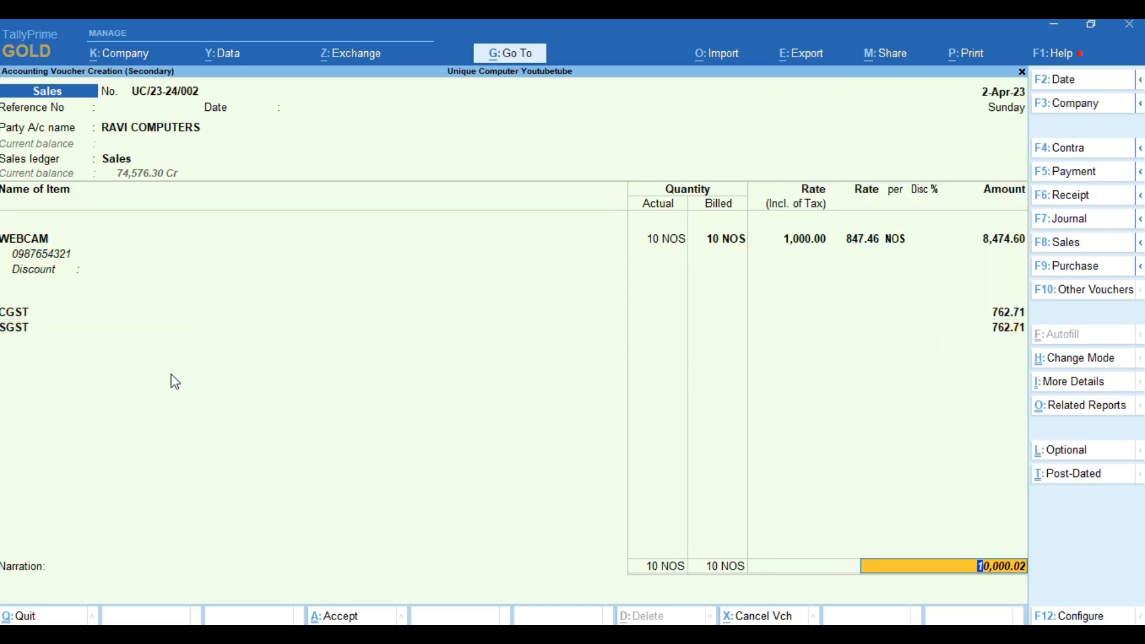
{"action": "key", "text": "Up"}
{"action": "key", "text": "Return"}
{"action": "type", "text": "R"}
{"action": "key", "text": "Return"}
{"action": "key", "text": "Return"}
{"action": "key", "text": "Return"}
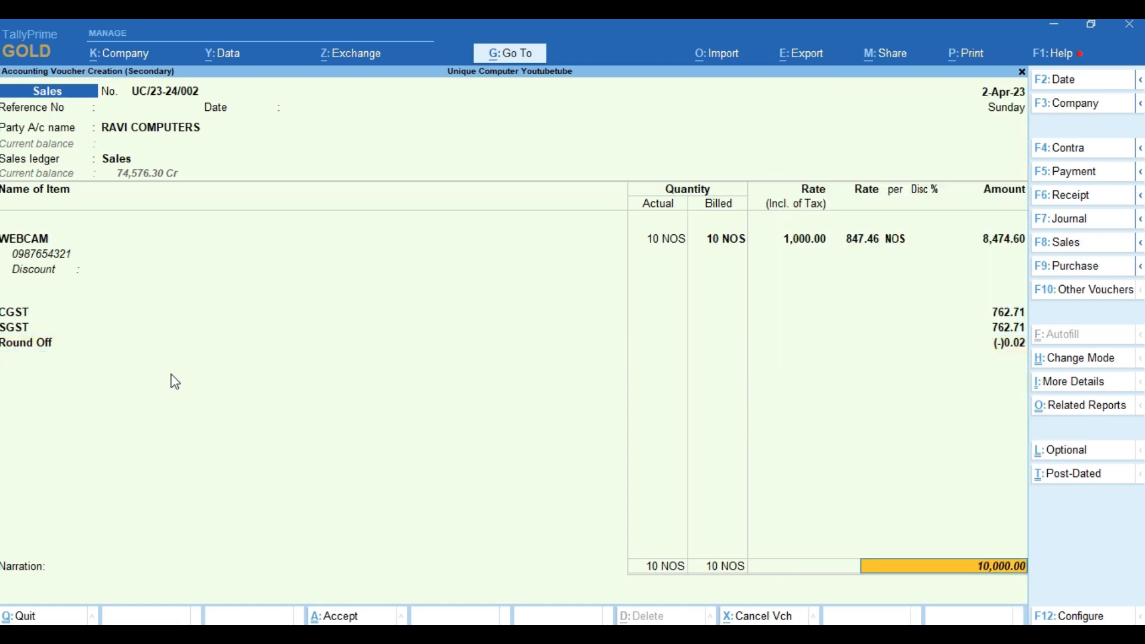
{"action": "key", "text": "Return"}
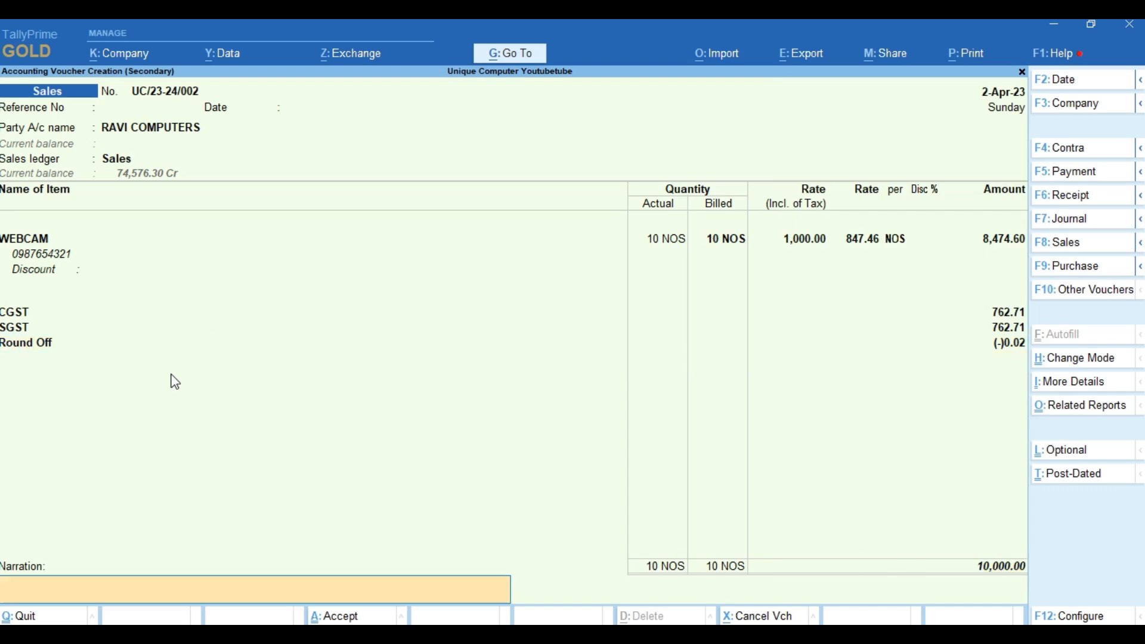
Save the sales voucher without a payment link or QR code, then reopen the RAVI COMPUTERS voucher
{"action": "key", "text": "Return"}
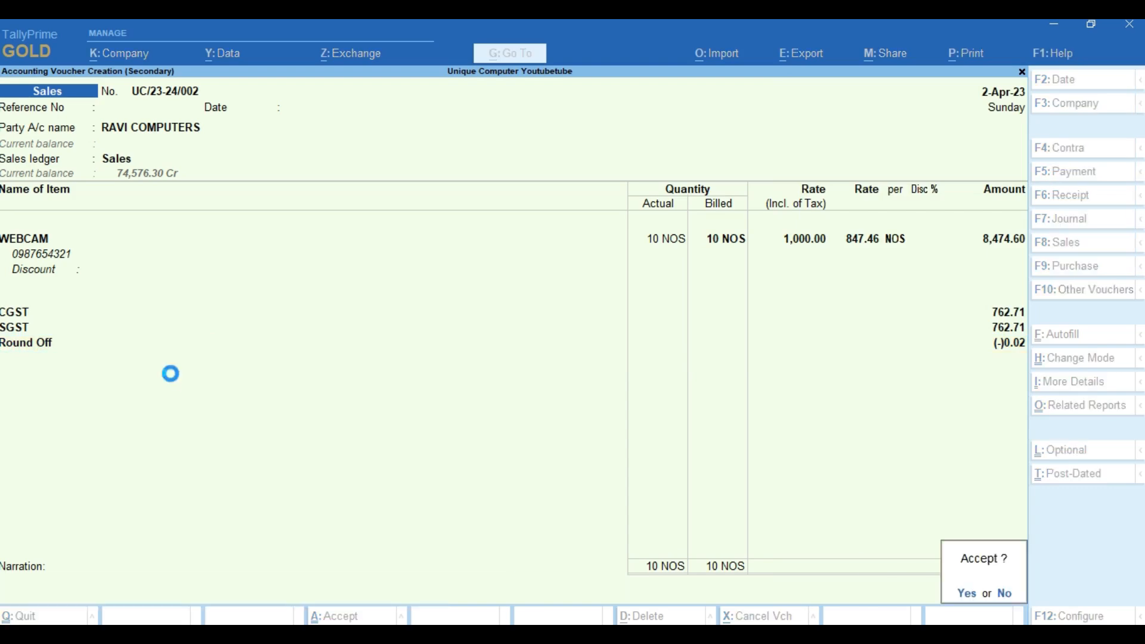
{"action": "key", "text": "Return"}
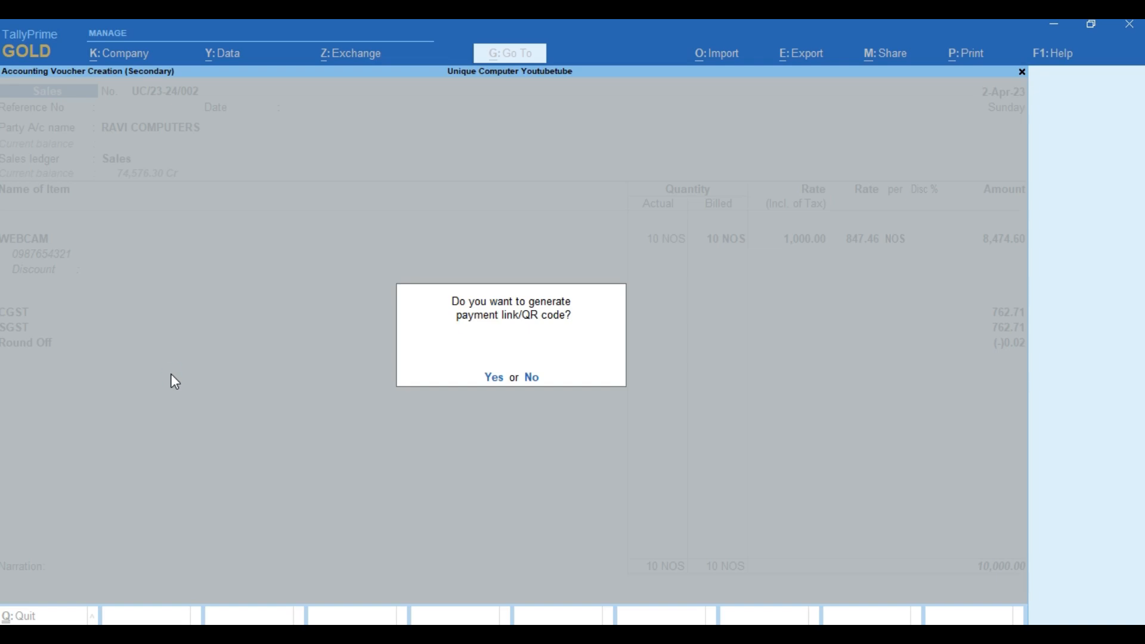
{"action": "key", "text": "n"}
{"action": "key", "text": "Down"}
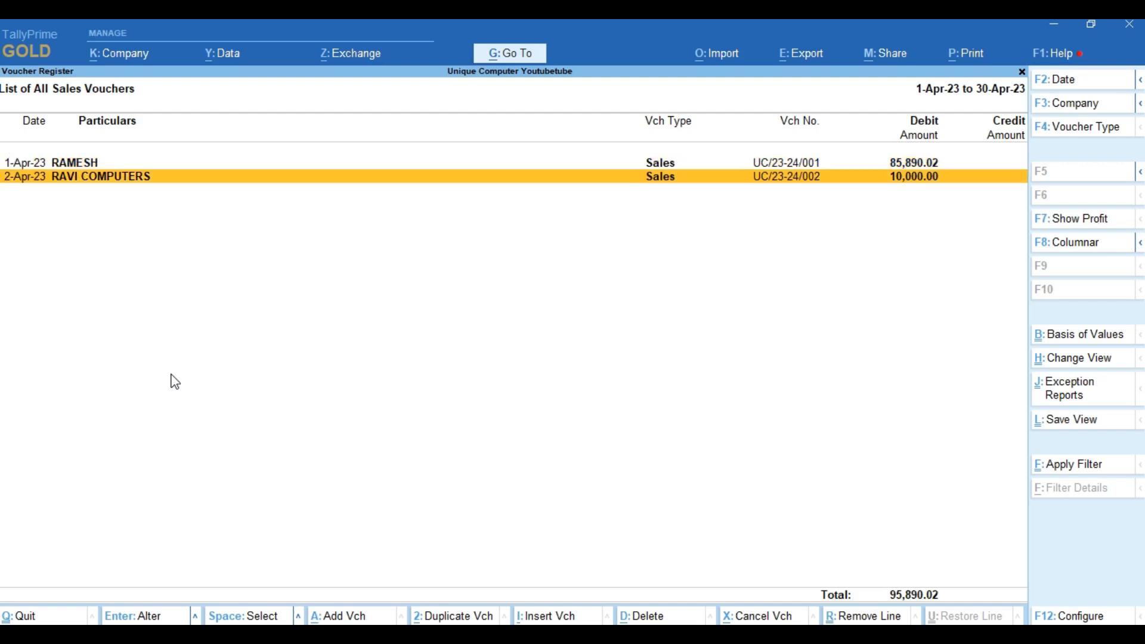
{"action": "key", "text": "Return"}
Preview and zoom the UC/23-24/002 tax invoice, then bring up its print configuration options
{"action": "key", "text": "alt+p"}
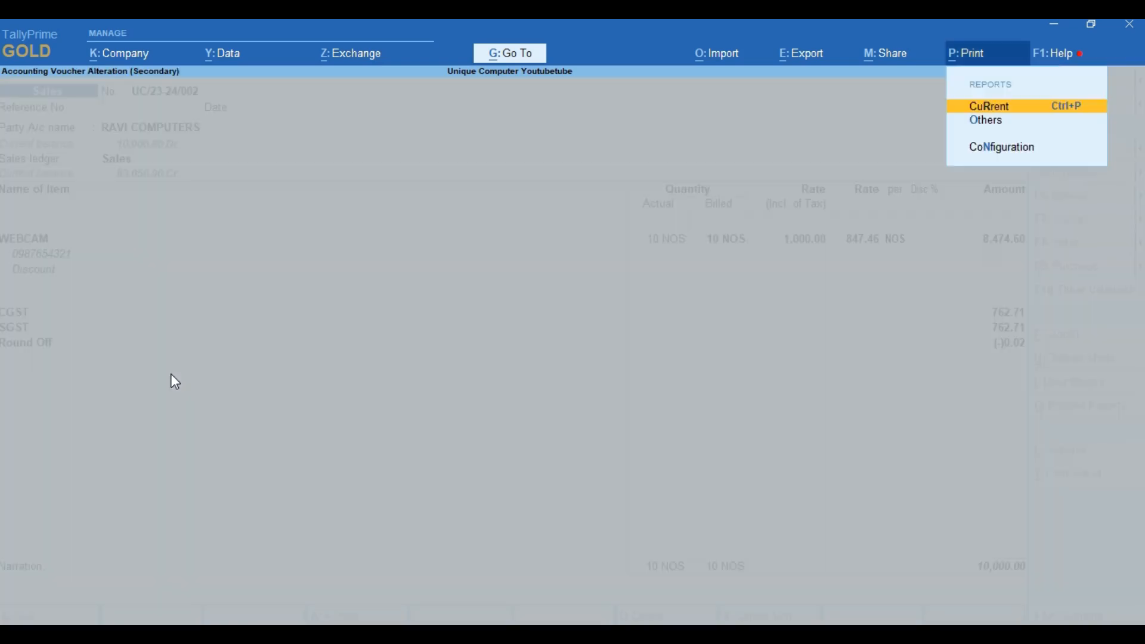
{"action": "key", "text": "Return"}
{"action": "key", "text": "Return"}
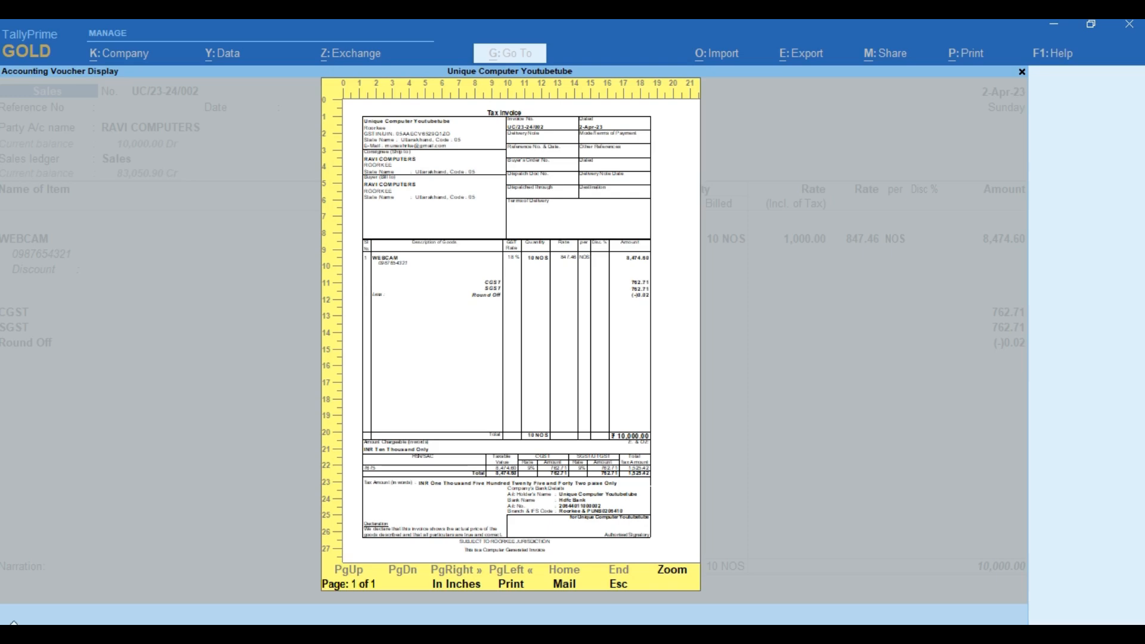
{"action": "left_click", "coordinate": [673, 571]}
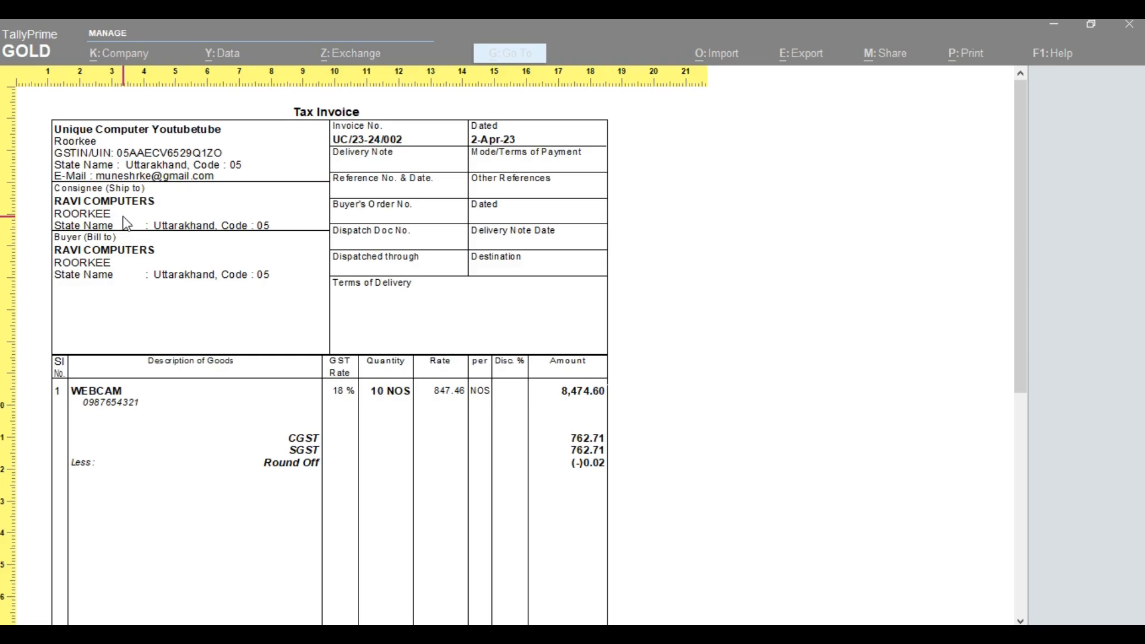
{"action": "key", "text": "z"}
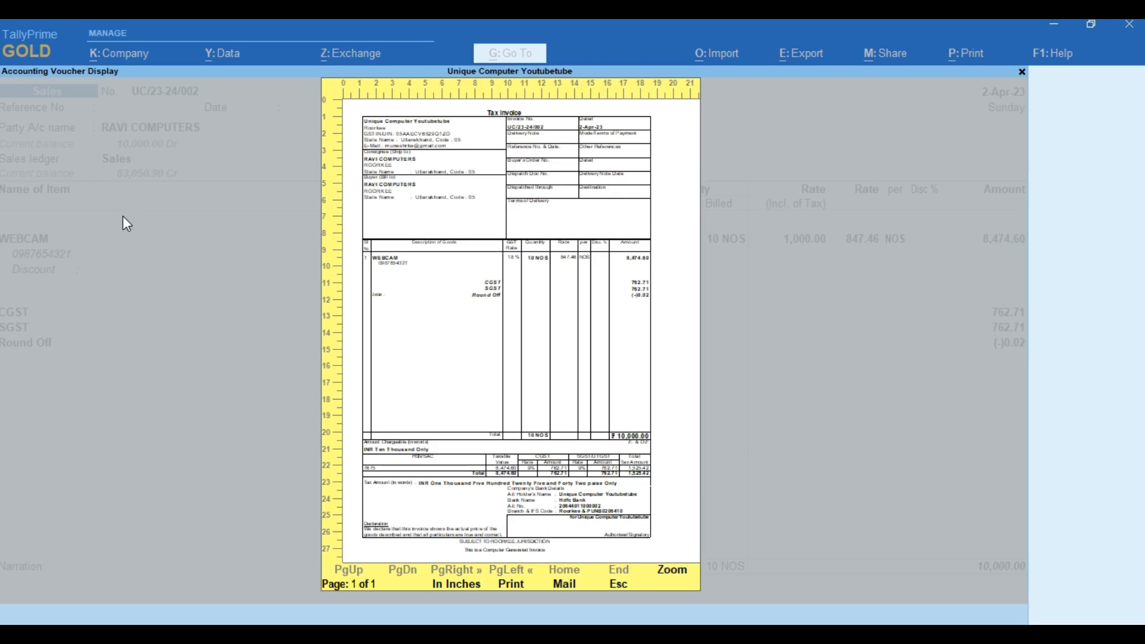
{"action": "key", "text": "Escape"}
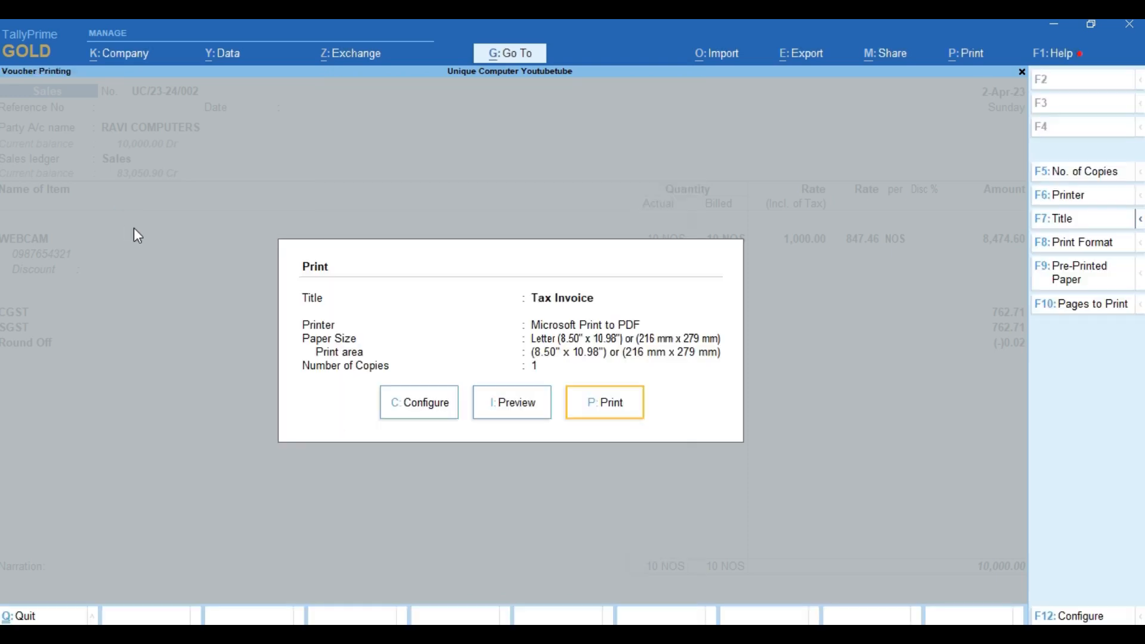
{"action": "left_click", "coordinate": [403, 403]}
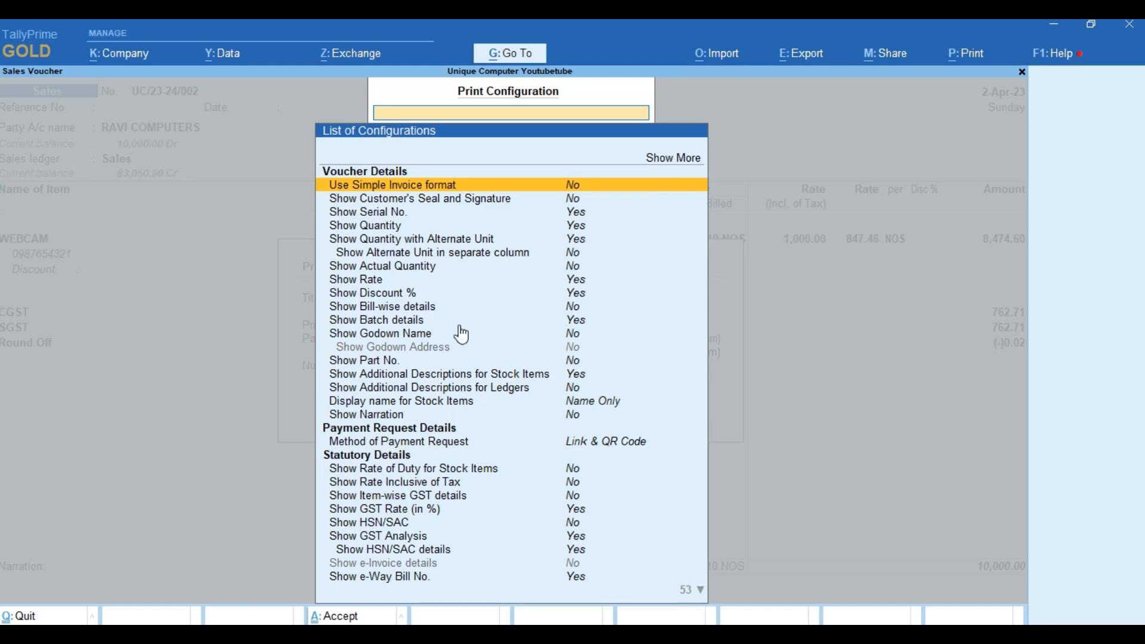
Set Show Consignee details to No and preview the updated tax invoice
{"action": "left_click", "coordinate": [680, 157]}
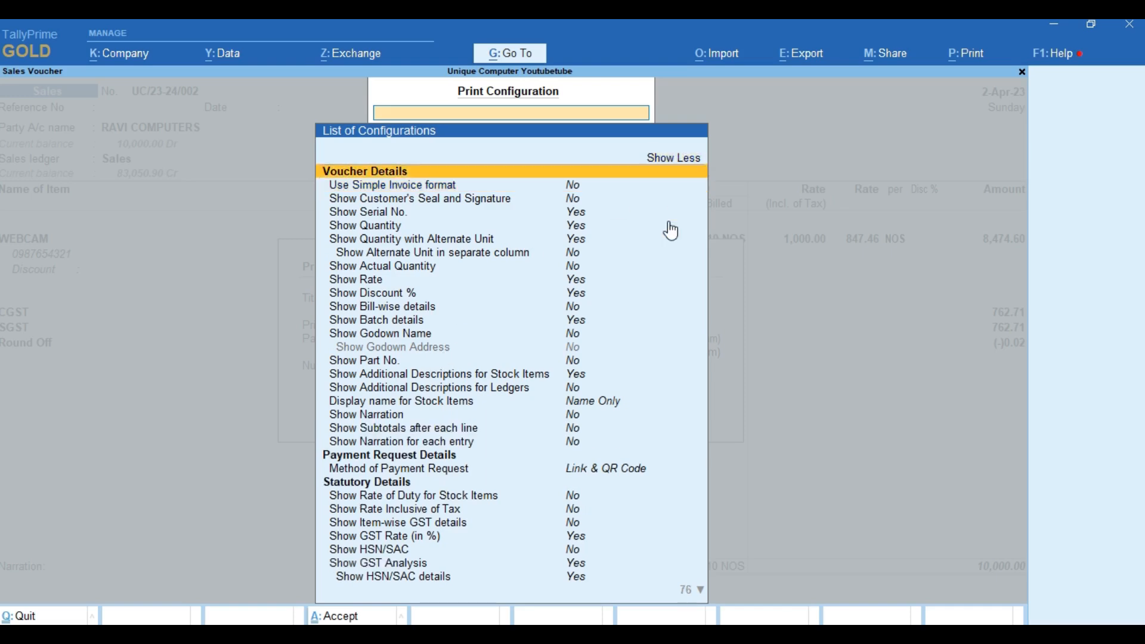
{"action": "key", "text": "Down"}
{"action": "key", "text": "Down"}
{"action": "key", "text": "Down"}
{"action": "key", "text": "Down"}
{"action": "key", "text": "Down"}
{"action": "key", "text": "Down"}
{"action": "key", "text": "Down"}
{"action": "key", "text": "Down"}
{"action": "key", "text": "Down"}
{"action": "key", "text": "Down"}
{"action": "key", "text": "Down"}
{"action": "key", "text": "Down"}
{"action": "key", "text": "Down"}
{"action": "key", "text": "Down"}
{"action": "key", "text": "Down"}
{"action": "key", "text": "Down"}
{"action": "key", "text": "Down"}
{"action": "key", "text": "Down"}
{"action": "key", "text": "Down"}
{"action": "key", "text": "Down"}
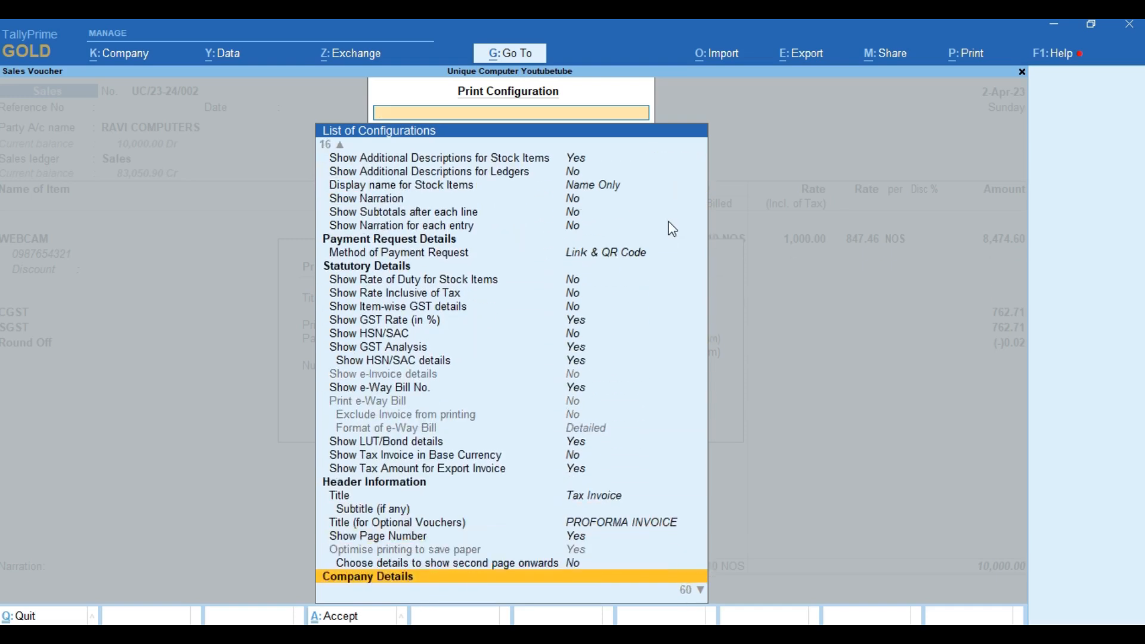
{"action": "key", "text": "Down"}
{"action": "key", "text": "Down"}
{"action": "key", "text": "Down"}
{"action": "key", "text": "Down"}
{"action": "key", "text": "Down"}
{"action": "key", "text": "Down"}
{"action": "key", "text": "Down"}
{"action": "key", "text": "Down"}
{"action": "key", "text": "Down"}
{"action": "key", "text": "Down"}
{"action": "key", "text": "Down"}
{"action": "key", "text": "Down"}
{"action": "key", "text": "Down"}
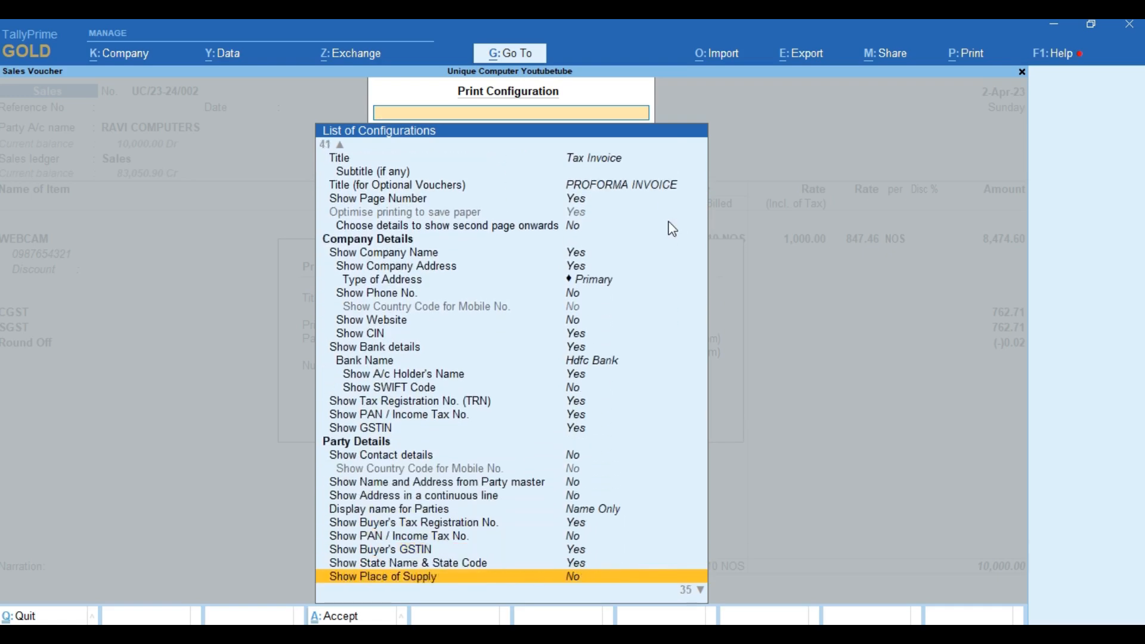
{"action": "key", "text": "Up"}
{"action": "key", "text": "Up"}
{"action": "key", "text": "Up"}
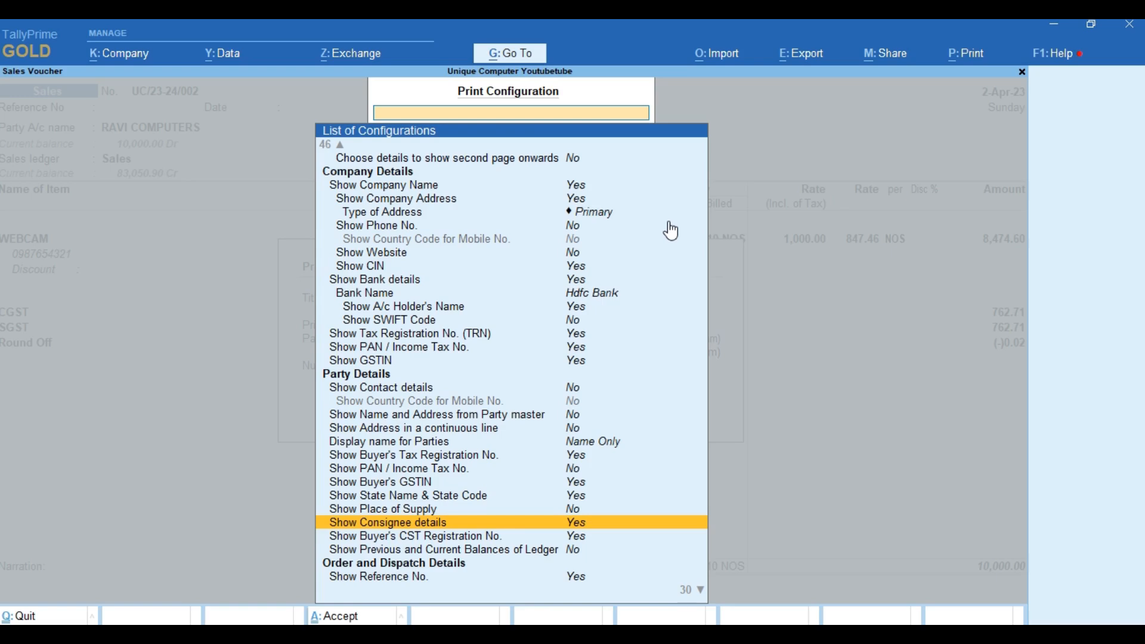
{"action": "key", "text": "Return"}
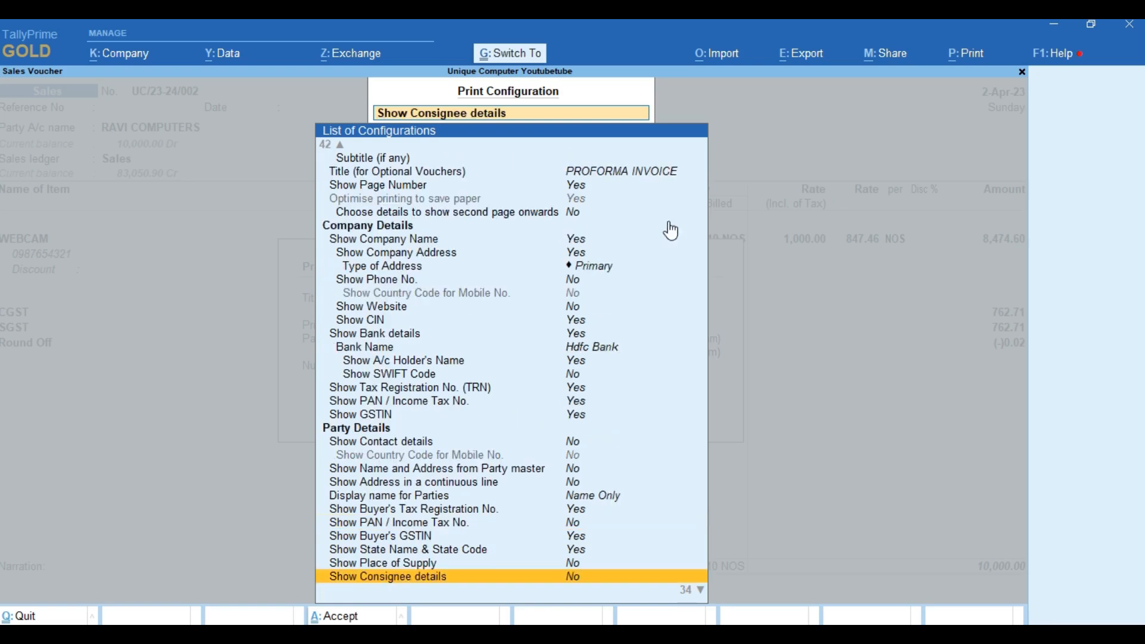
{"action": "key", "text": "ctrl+a"}
{"action": "key", "text": "Left"}
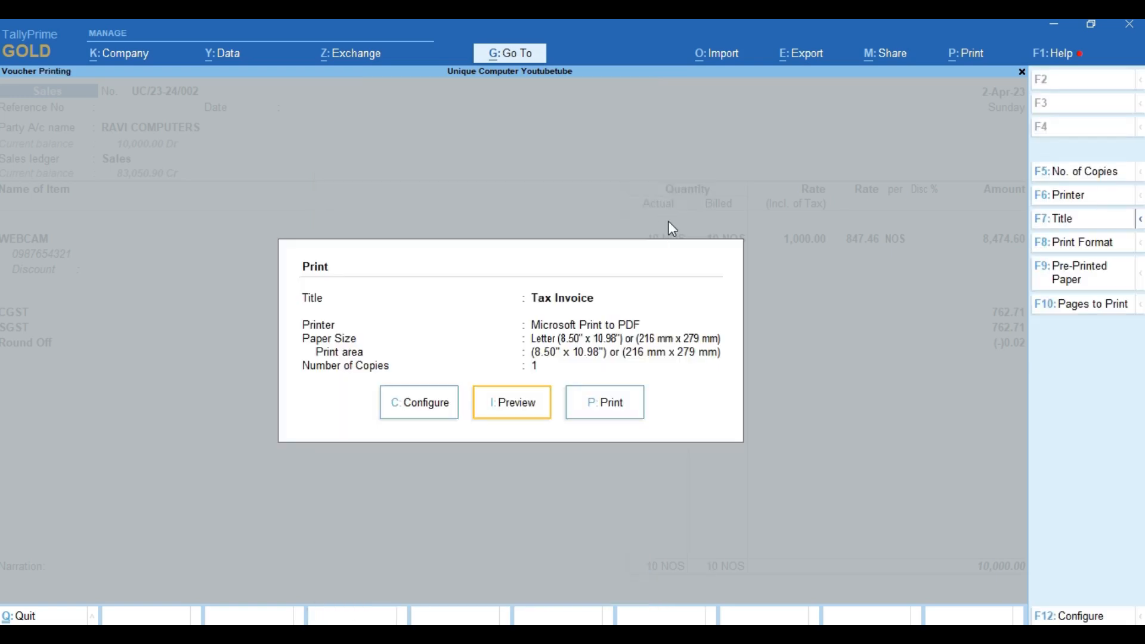
{"action": "key", "text": "Return"}
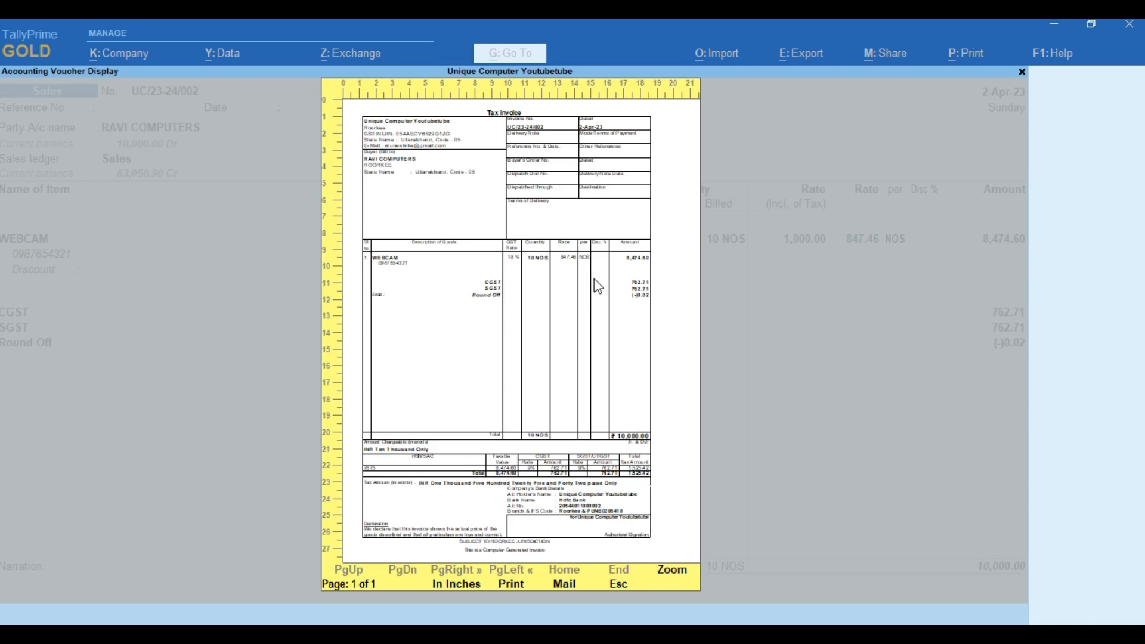
Zoom the preview to check that no consignee section appears, then exit back to the voucher alteration
{"action": "left_click", "coordinate": [680, 574]}
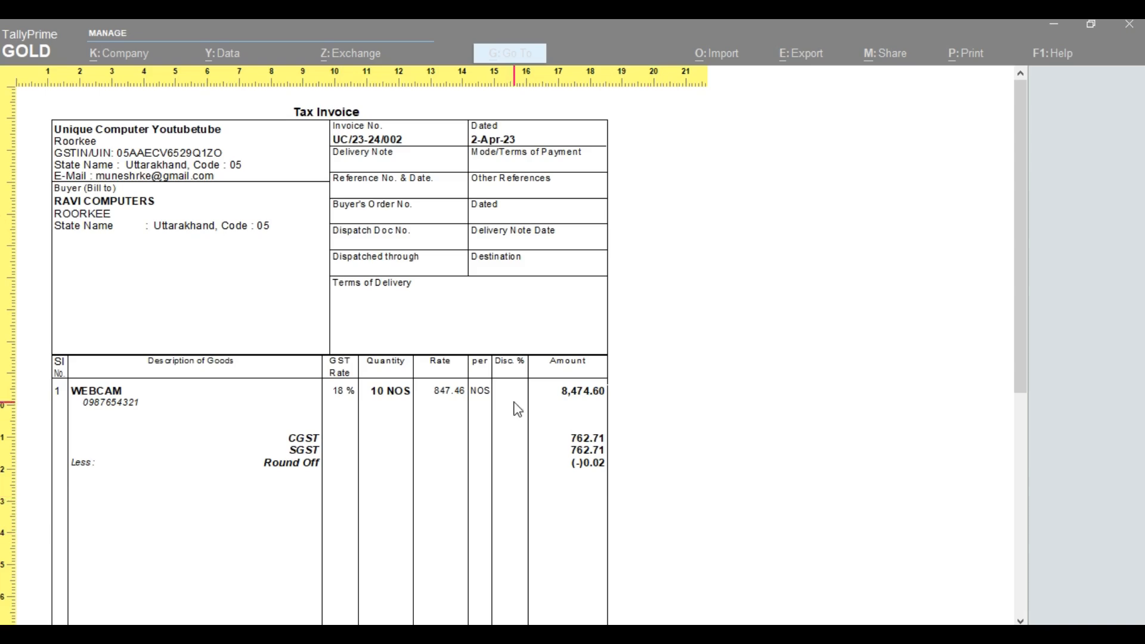
{"action": "key", "text": "Escape"}
{"action": "key", "text": "Escape"}
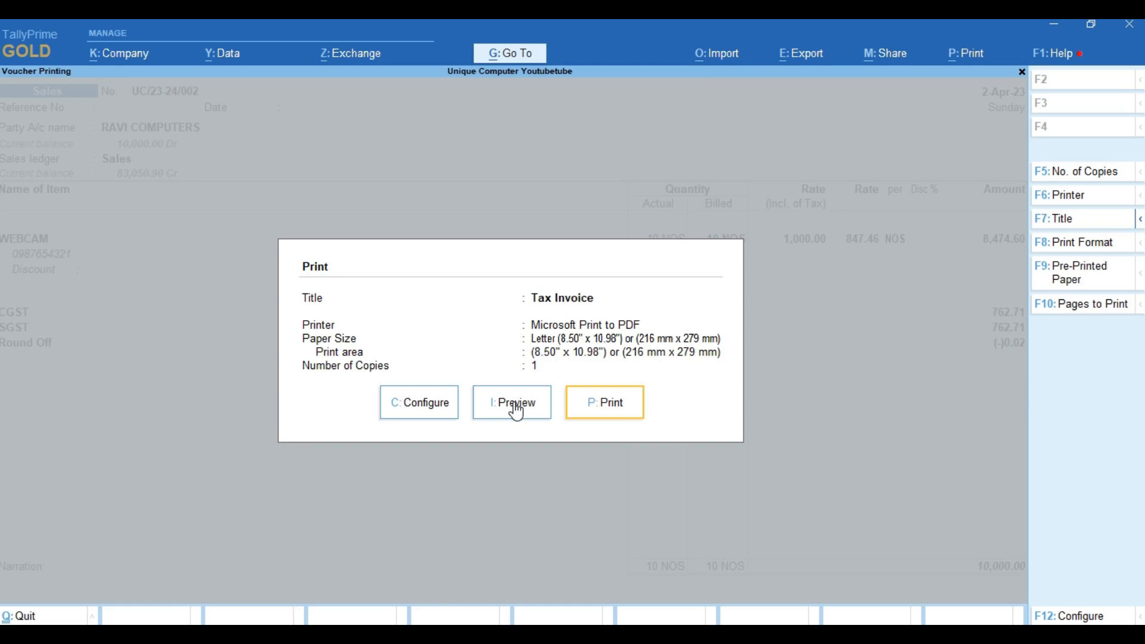
{"action": "key", "text": "Escape"}
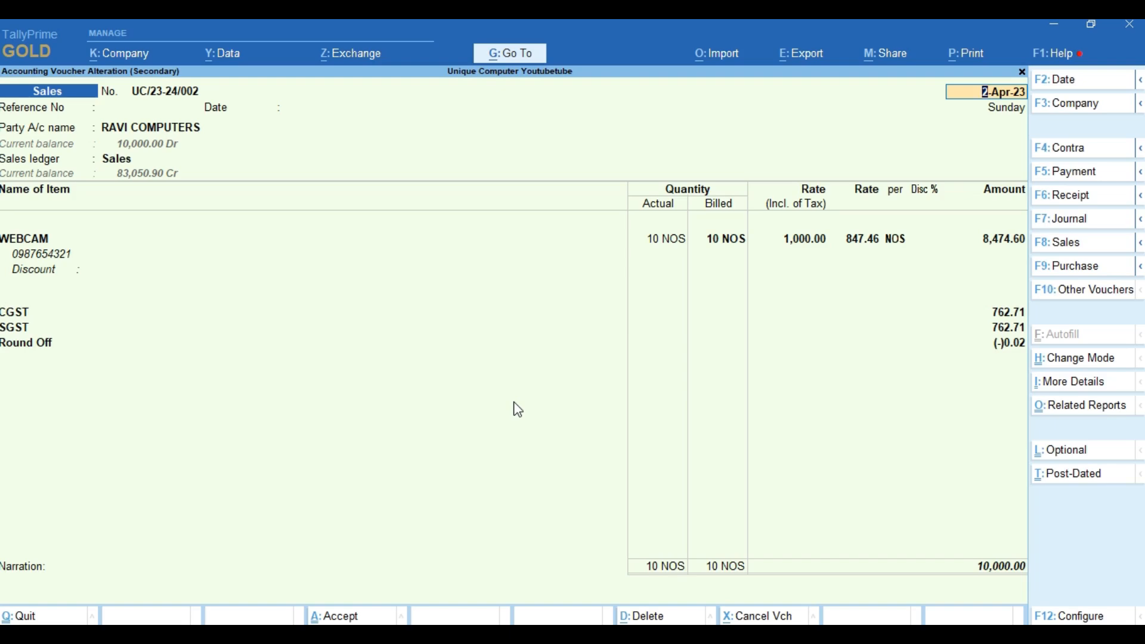
Quit the voucher alteration and return to the voucher register
{"action": "key", "text": "BackSpace"}
{"action": "key", "text": "Escape"}
{"action": "key", "text": "y"}
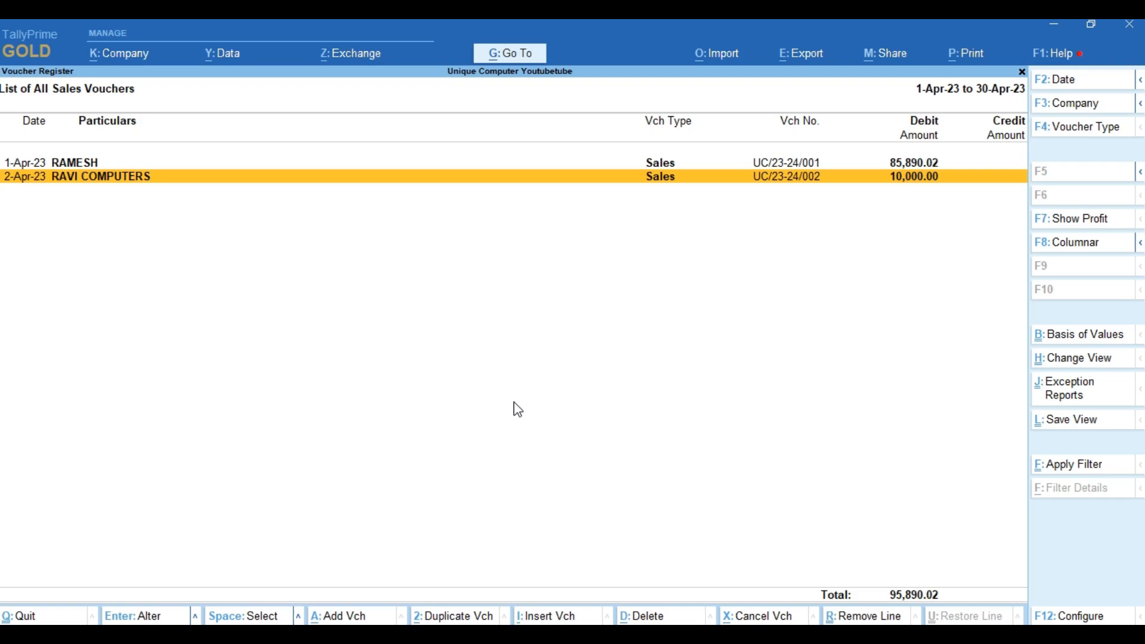
{"action": "key", "text": "Up"}
{"action": "key", "text": "Down"}
Start a new sales voucher dated 15-Apr-23
{"action": "key", "text": "alt+a"}
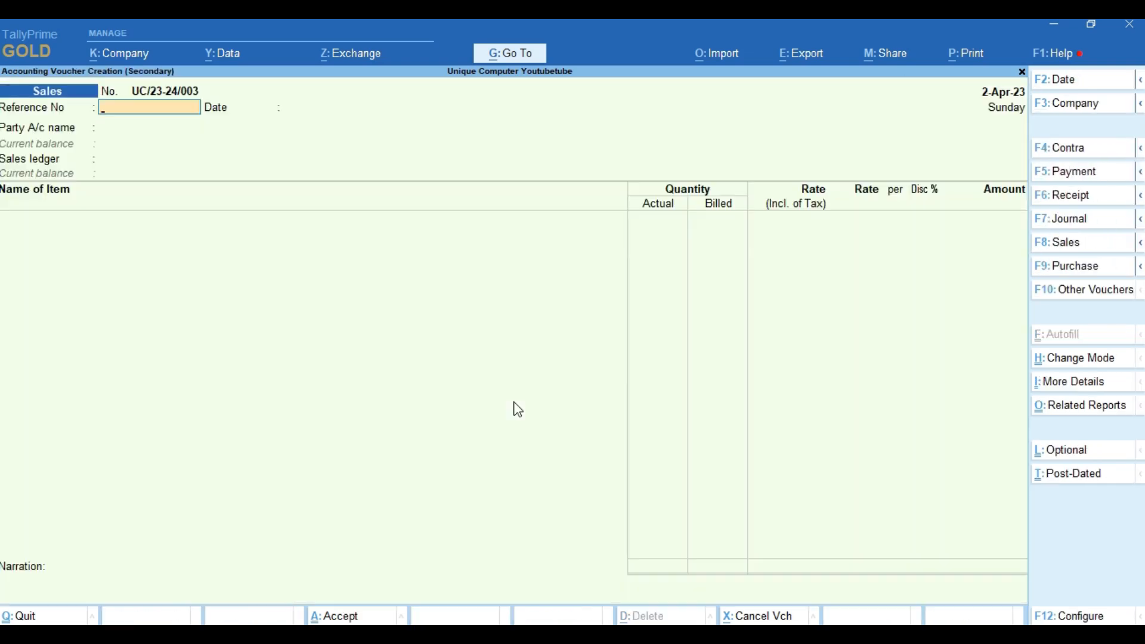
{"action": "key", "text": "F2"}
{"action": "type", "text": "15."}
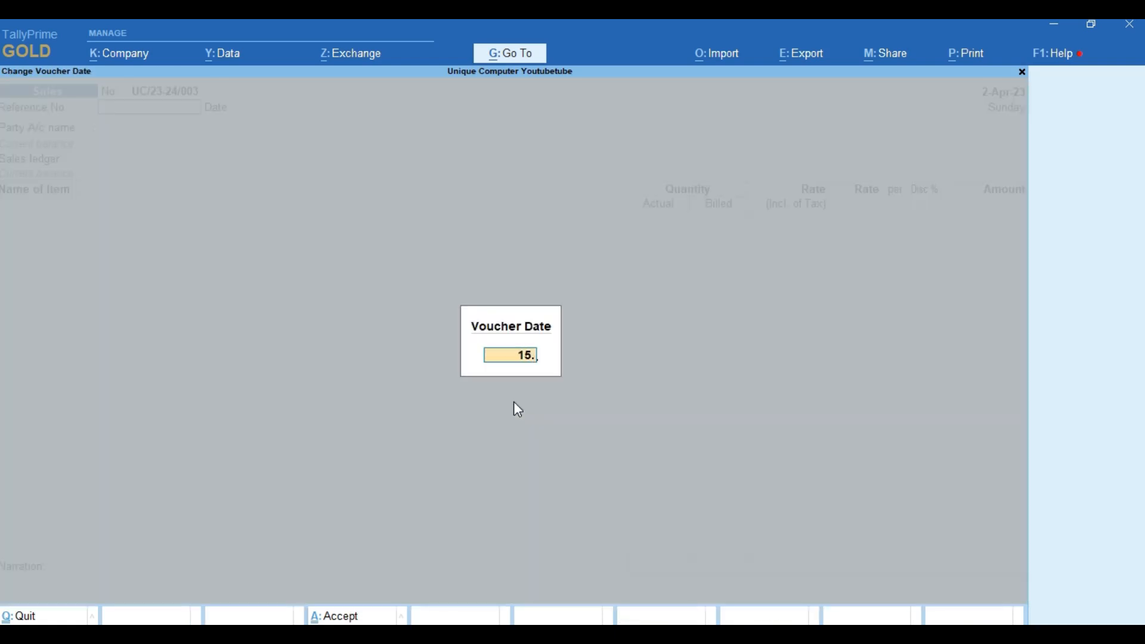
{"action": "key", "text": "Return"}
{"action": "key", "text": "Return"}
{"action": "key", "text": "Return"}
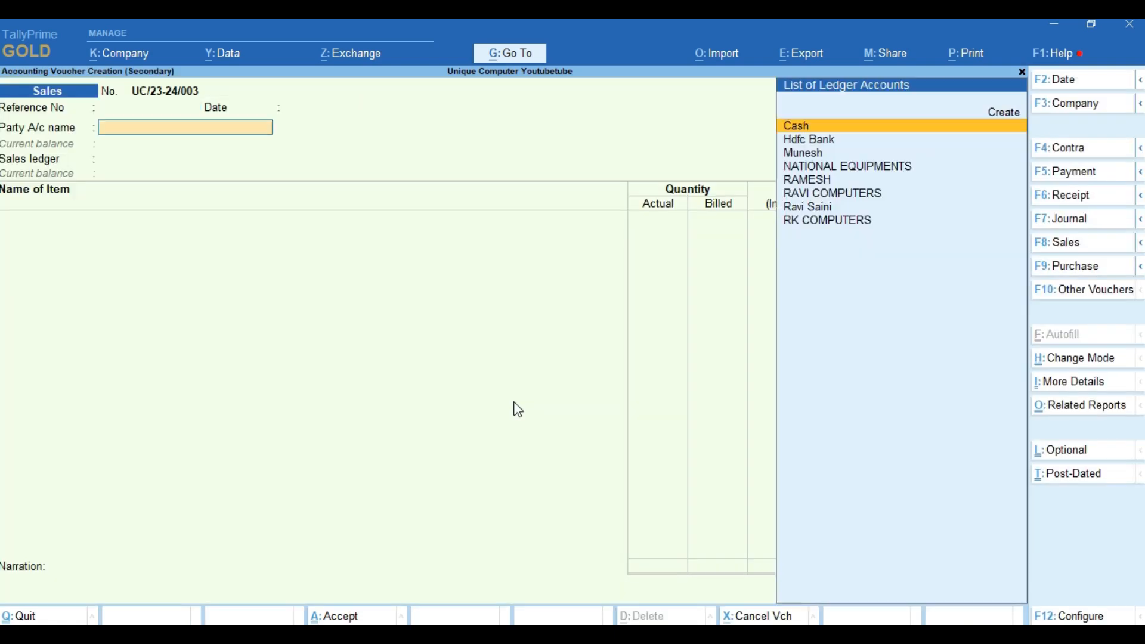
Choose RAMESH as party, accept Uttarakhand as place of supply, and select the Sales ledger
{"action": "type", "text": "RA"}
{"action": "key", "text": "Down"}
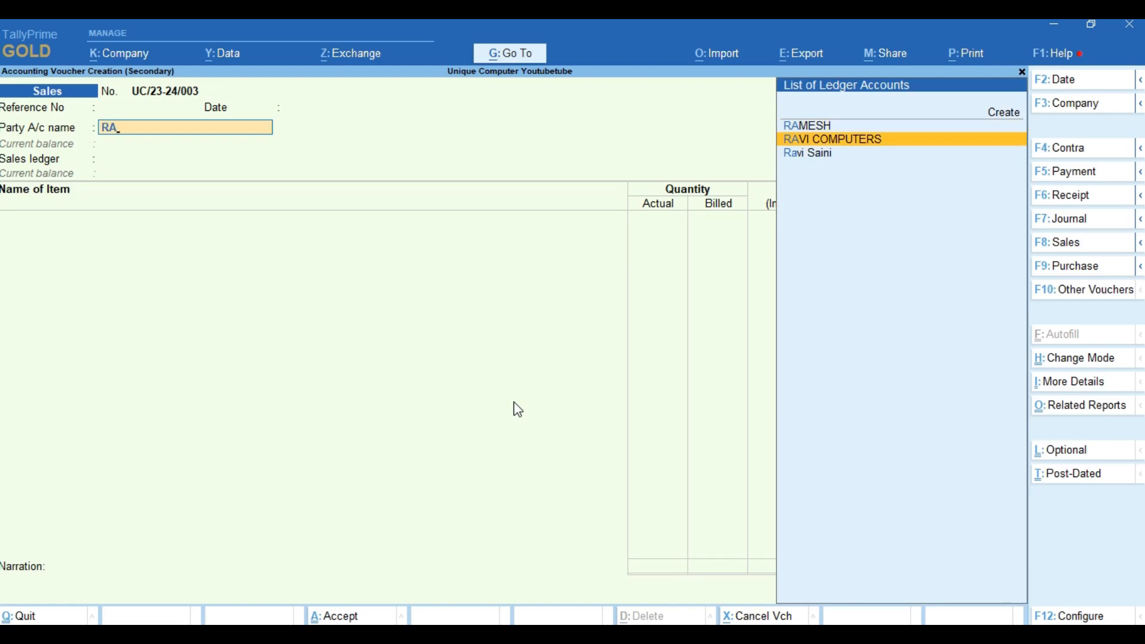
{"action": "key", "text": "Up"}
{"action": "key", "text": "Return"}
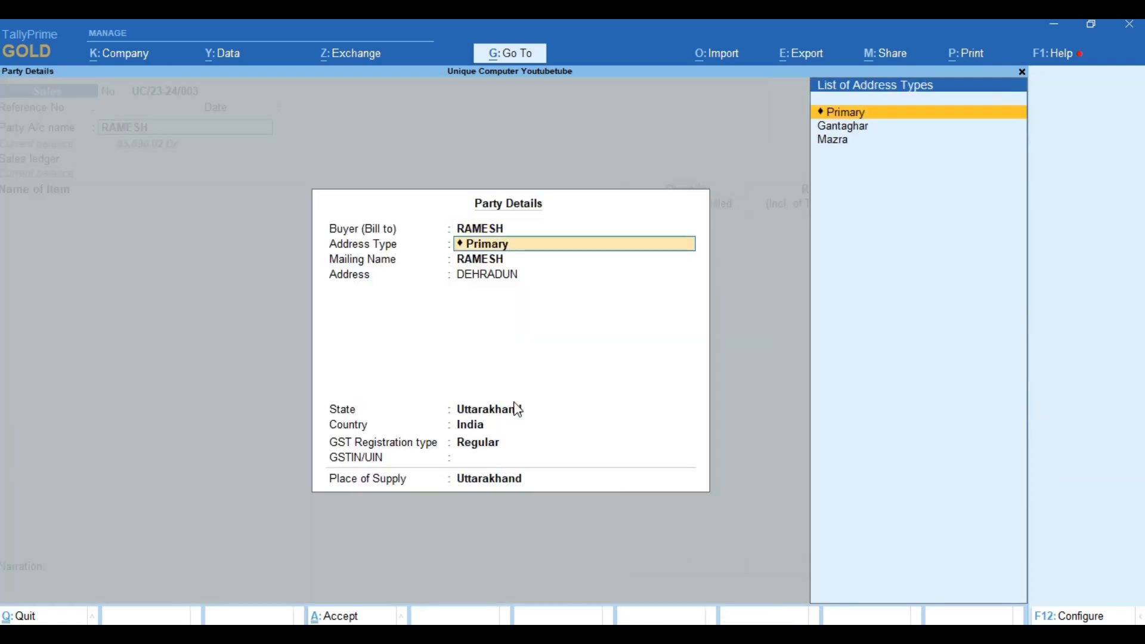
{"action": "key", "text": "Return"}
{"action": "key", "text": "Return"}
{"action": "key", "text": "Return"}
{"action": "key", "text": "Return"}
{"action": "key", "text": "Return"}
{"action": "key", "text": "Return"}
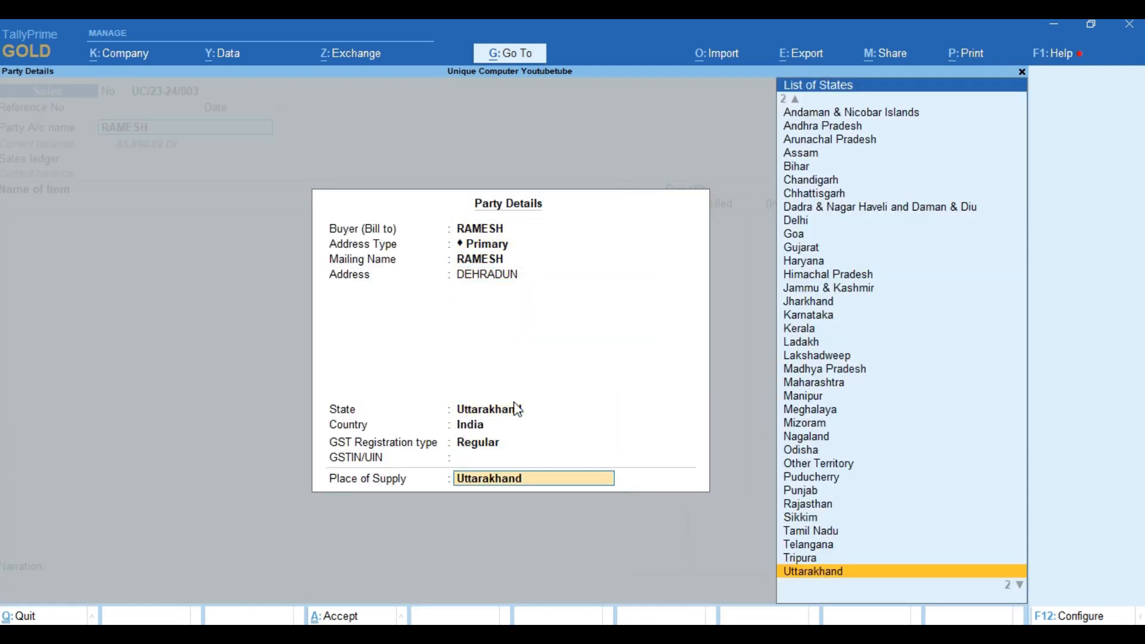
{"action": "key", "text": "Return"}
{"action": "key", "text": "Return"}
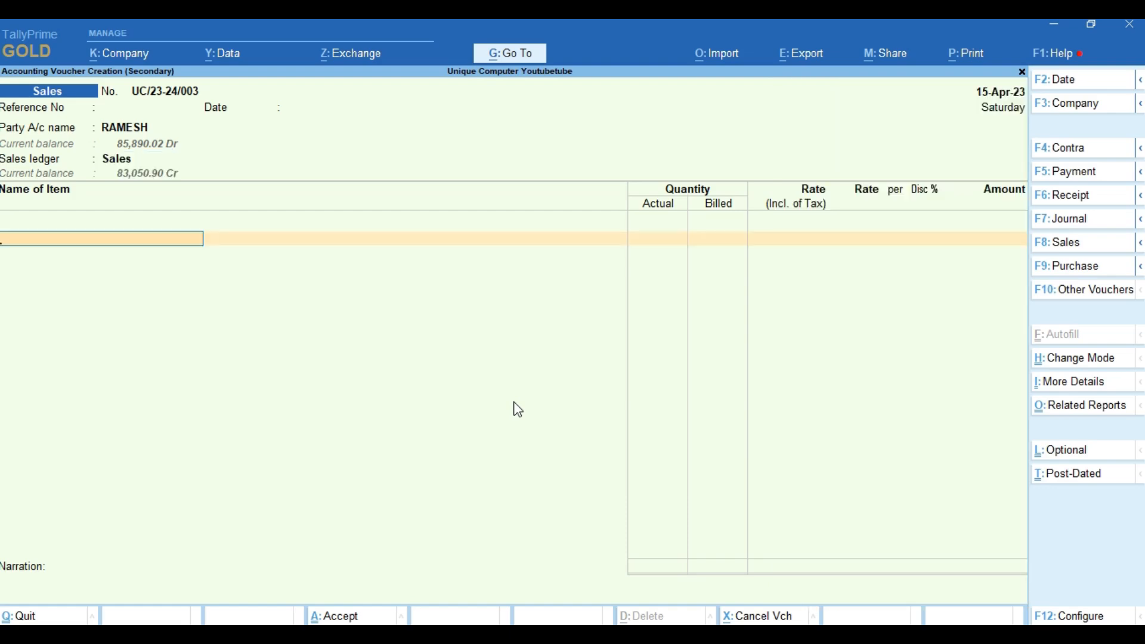
Bill 10 NOS of MOTHERBOARD at 3,220.34, dismissing the negative stock warning
{"action": "type", "text": "D"}
{"action": "key", "text": "Return"}
{"action": "key", "text": "Return"}
{"action": "key", "text": "Return"}
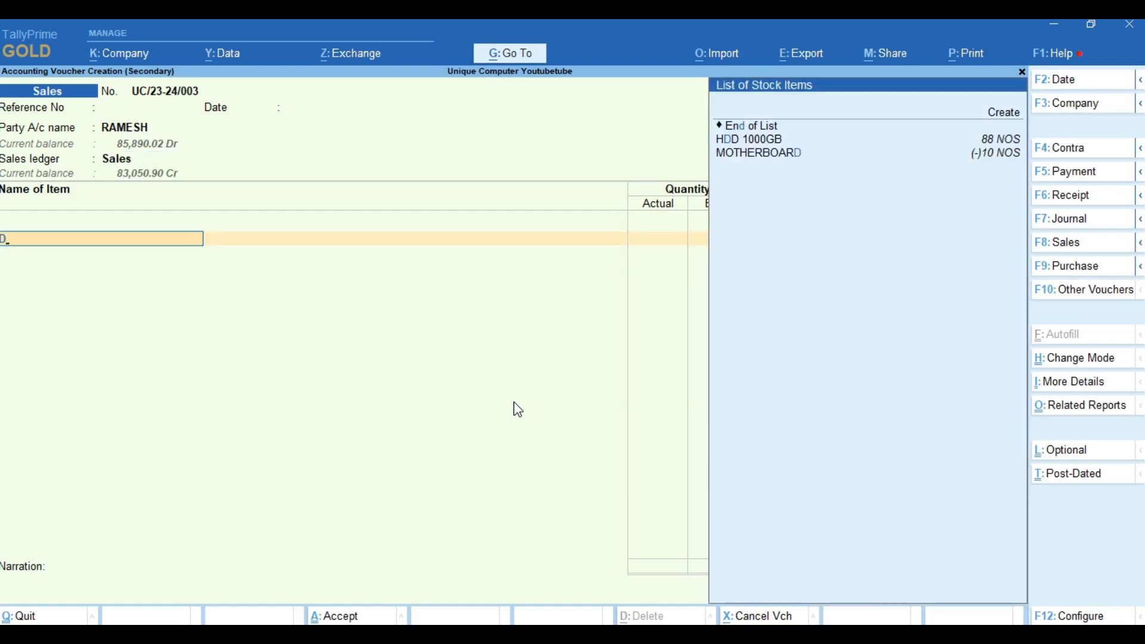
{"action": "key", "text": "Down"}
{"action": "key", "text": "Down"}
{"action": "key", "text": "Down"}
{"action": "key", "text": "Return"}
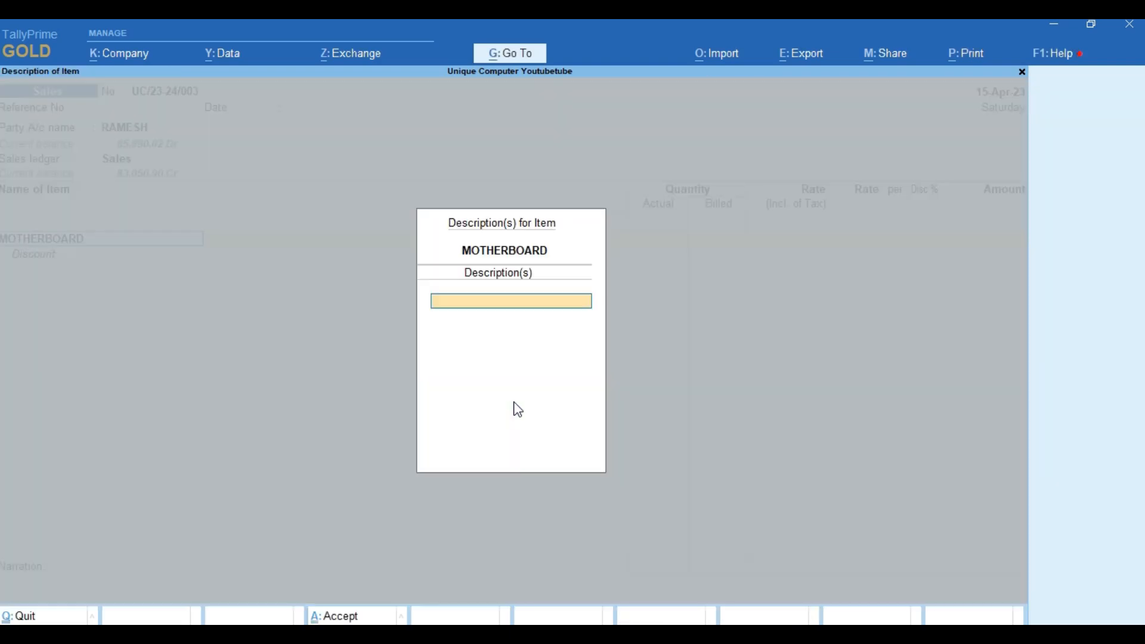
{"action": "key", "text": "Return"}
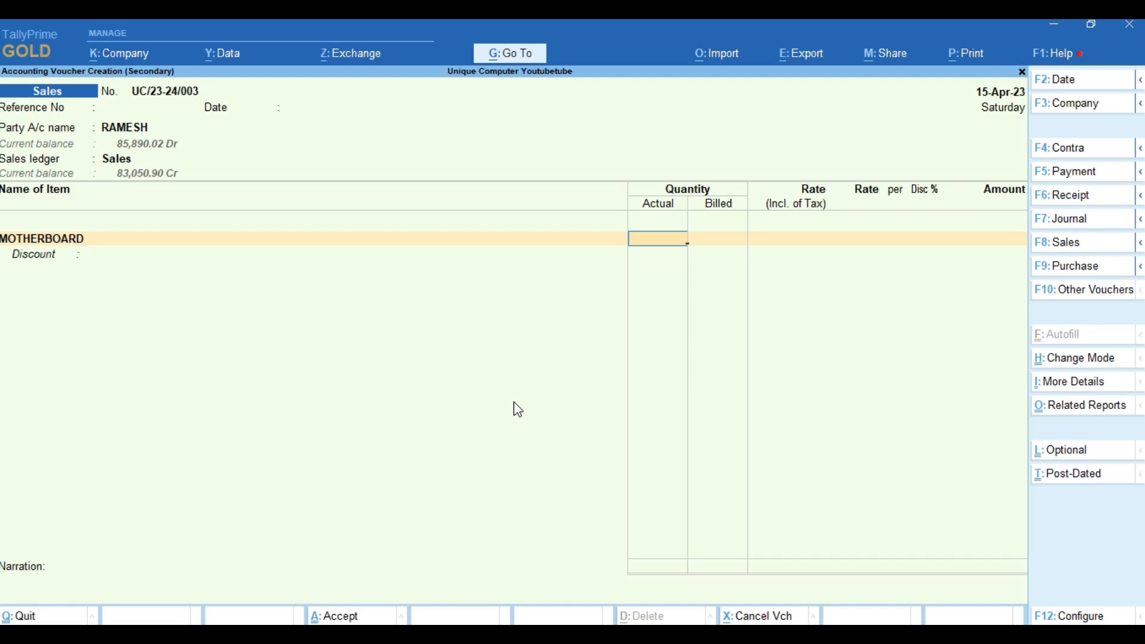
{"action": "type", "text": "10"}
{"action": "key", "text": "Return"}
{"action": "key", "text": "Return"}
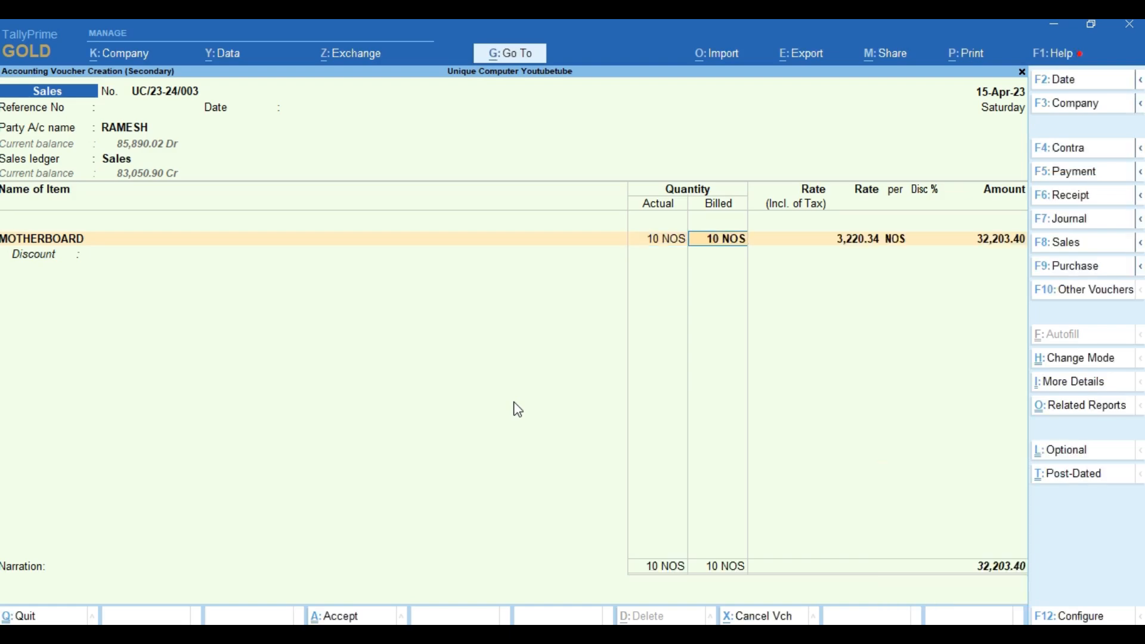
{"action": "key", "text": "Return"}
{"action": "key", "text": "Return"}
{"action": "key", "text": "Return"}
{"action": "key", "text": "Return"}
{"action": "key", "text": "Return"}
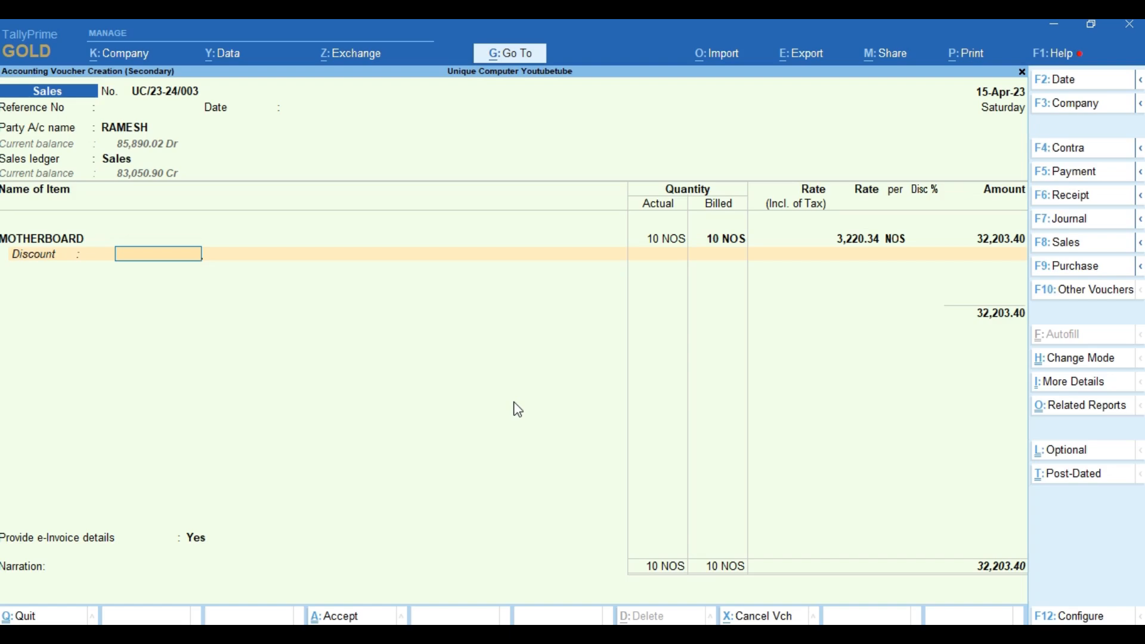
{"action": "key", "text": "Return"}
{"action": "key", "text": "Return"}
Add CGST and SGST of 2,898.31 each and Round Off for a 38,000.00 total
{"action": "type", "text": "cg"}
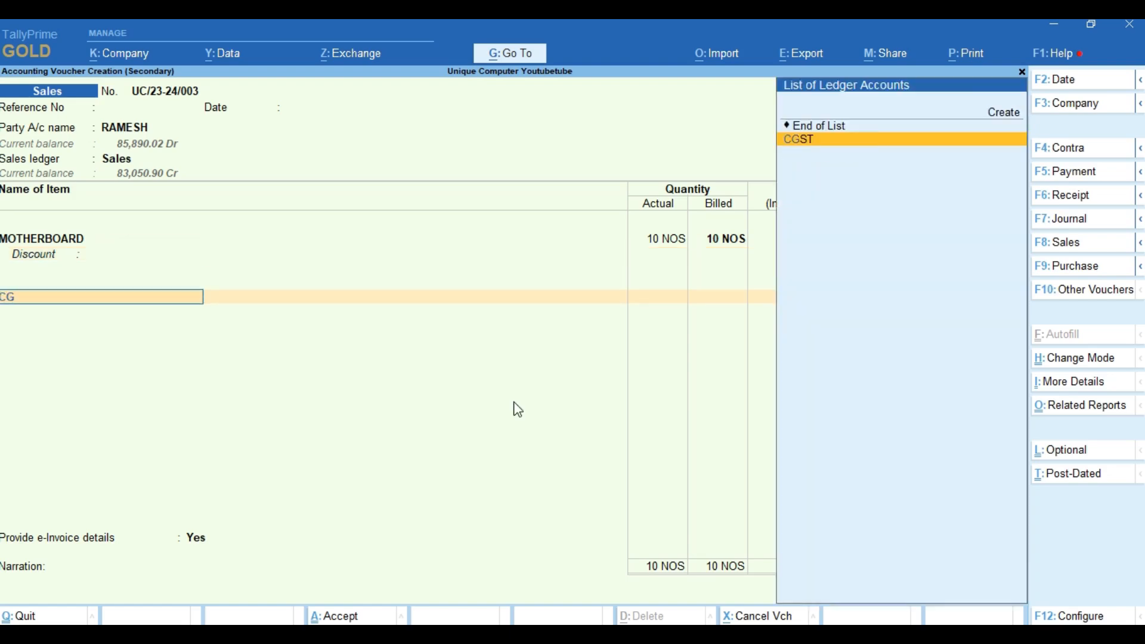
{"action": "key", "text": "Return"}
{"action": "type", "text": "sg"}
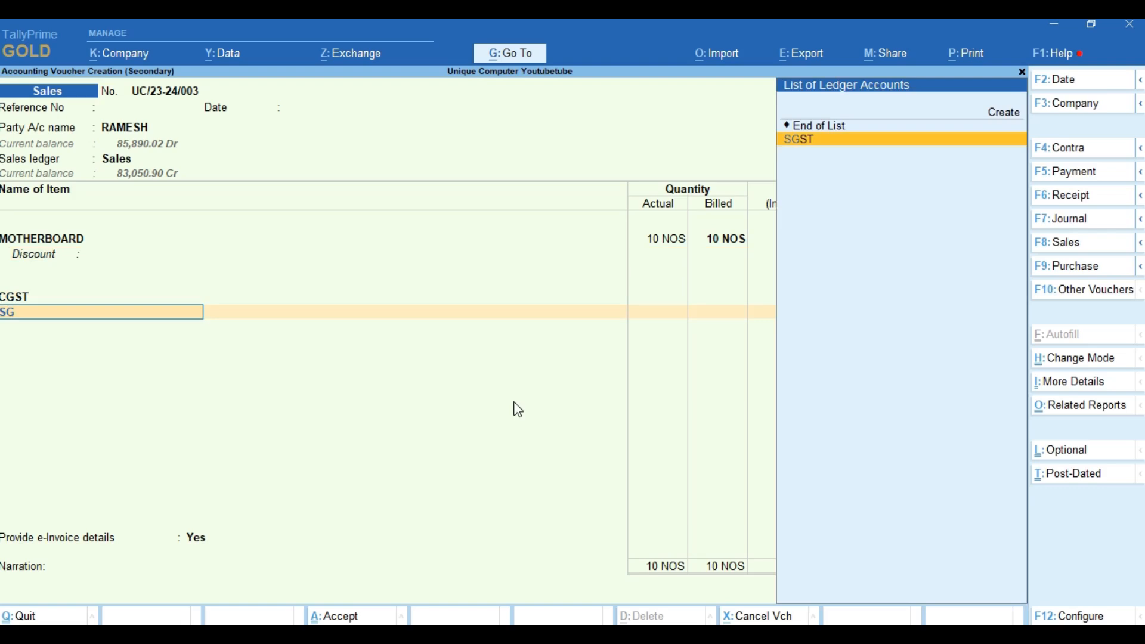
{"action": "key", "text": "Return"}
{"action": "type", "text": "r"}
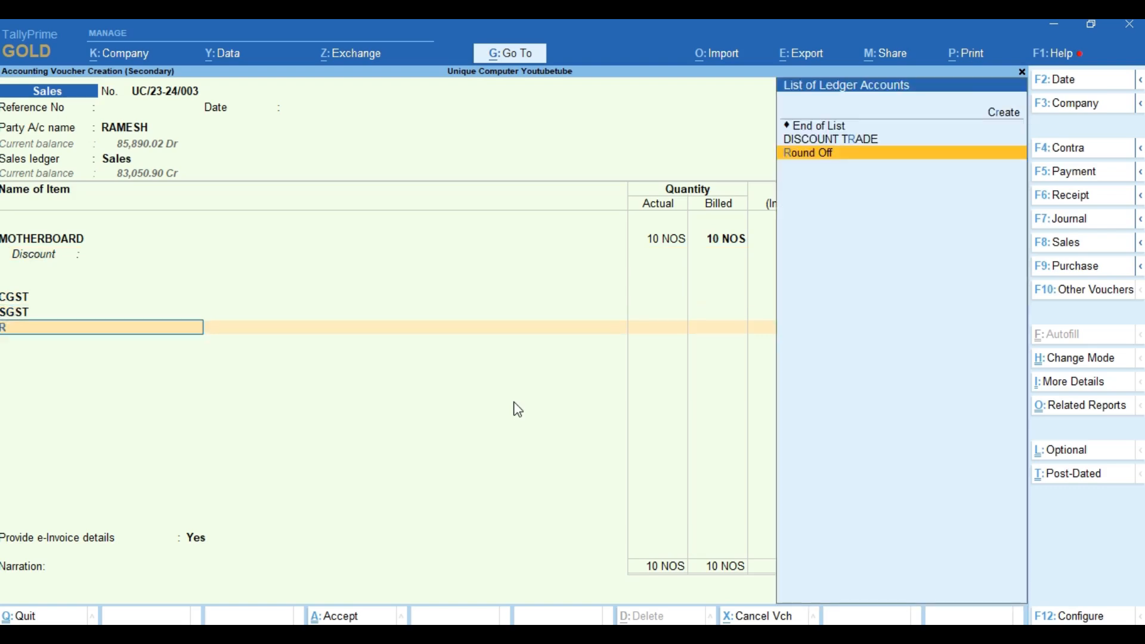
{"action": "key", "text": "Return"}
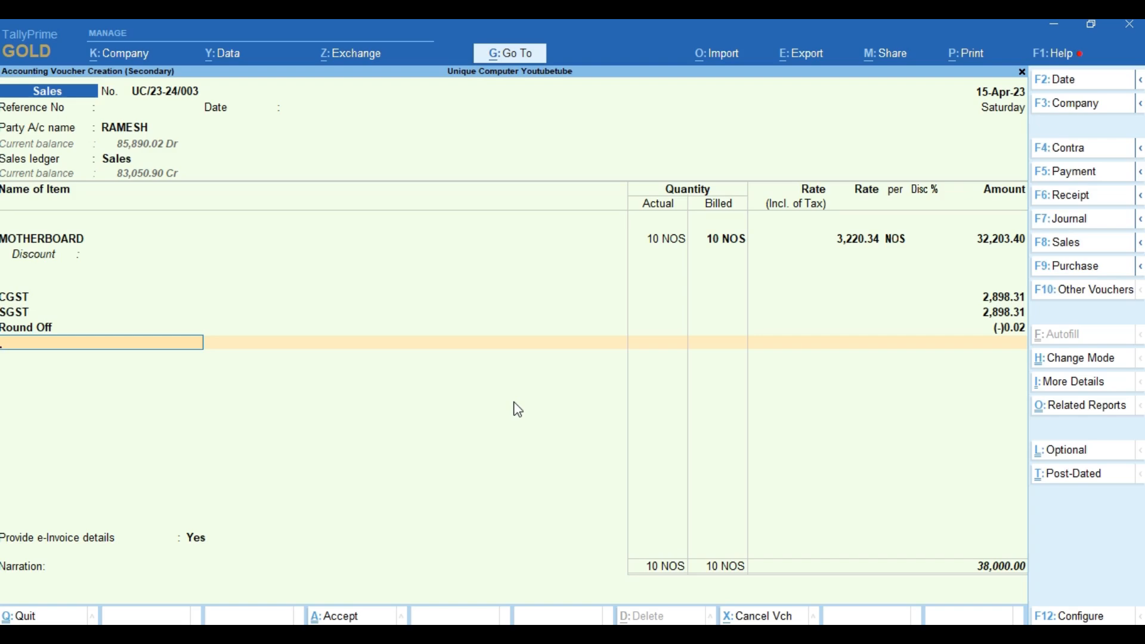
{"action": "left_click", "coordinate": [122, 129]}
{"action": "key", "text": "ctrl+Return"}
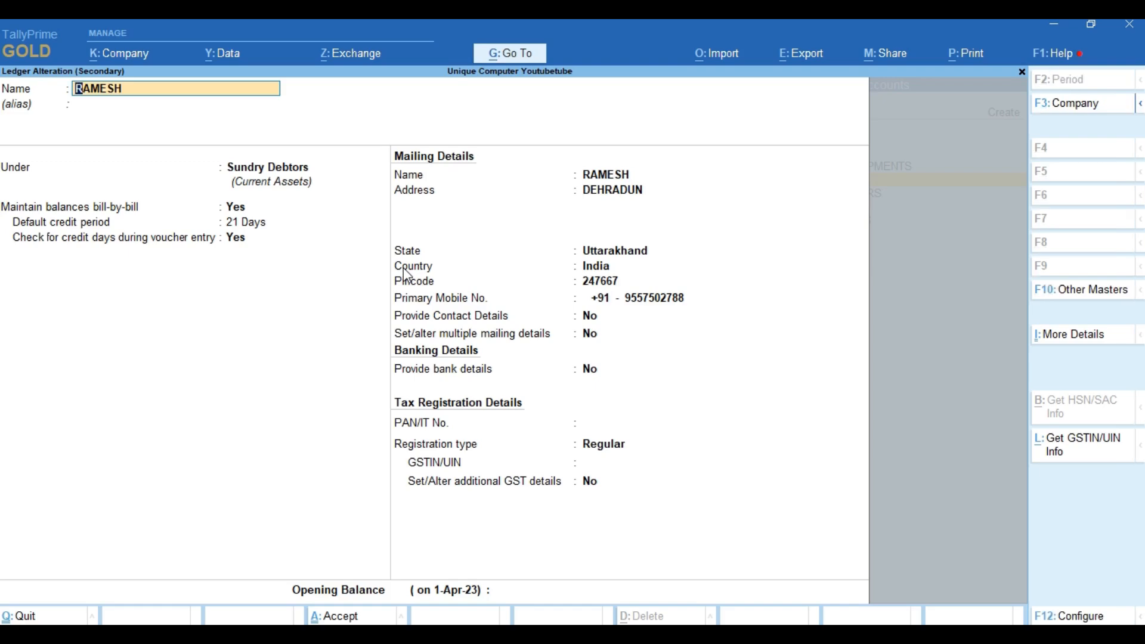
{"action": "left_click", "coordinate": [605, 251]}
{"action": "key", "text": "BackSpace"}
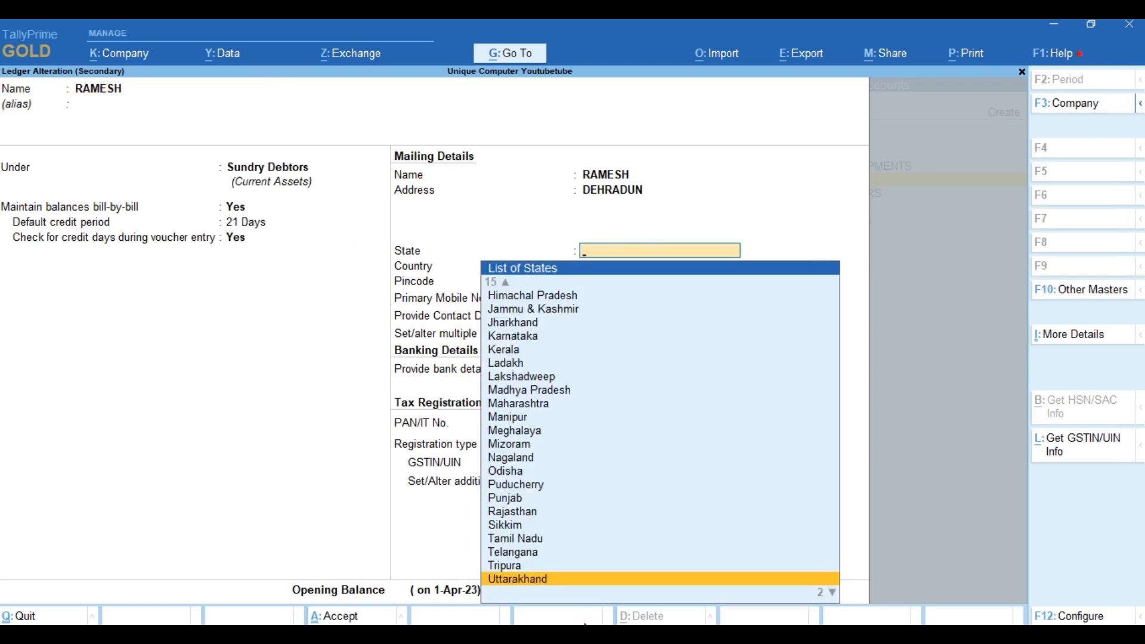
{"action": "key", "text": "ctrl+a"}
{"action": "key", "text": "Return"}
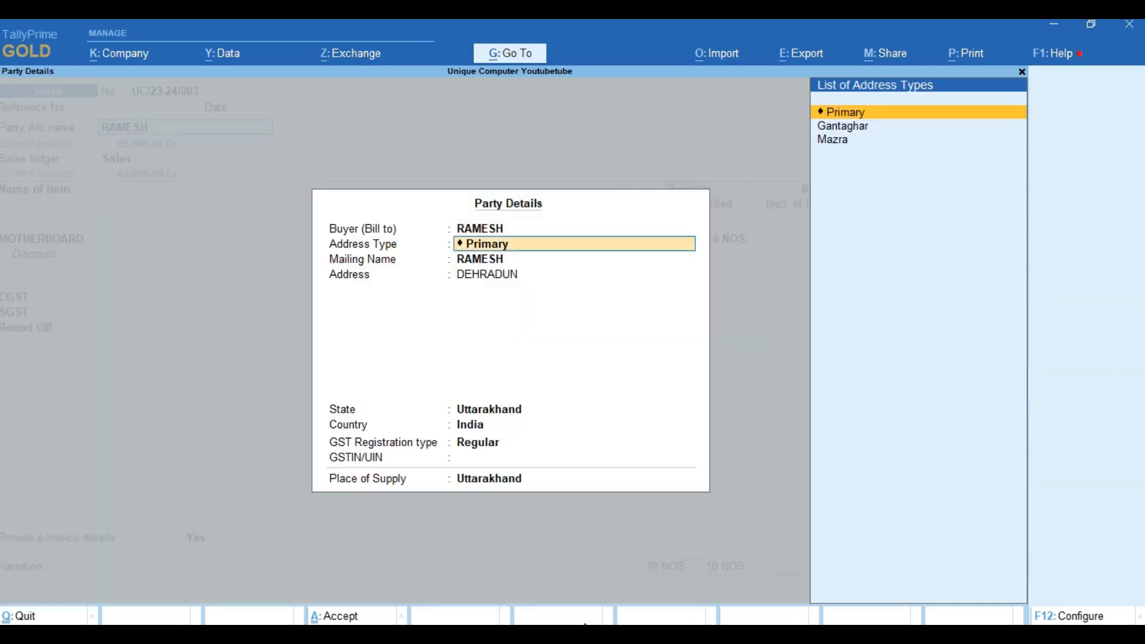
{"action": "key", "text": "Return"}
{"action": "key", "text": "Return"}
{"action": "key", "text": "Return"}
{"action": "key", "text": "Return"}
{"action": "key", "text": "Return"}
{"action": "key", "text": "Return"}
{"action": "key", "text": "Return"}
{"action": "key", "text": "Return"}
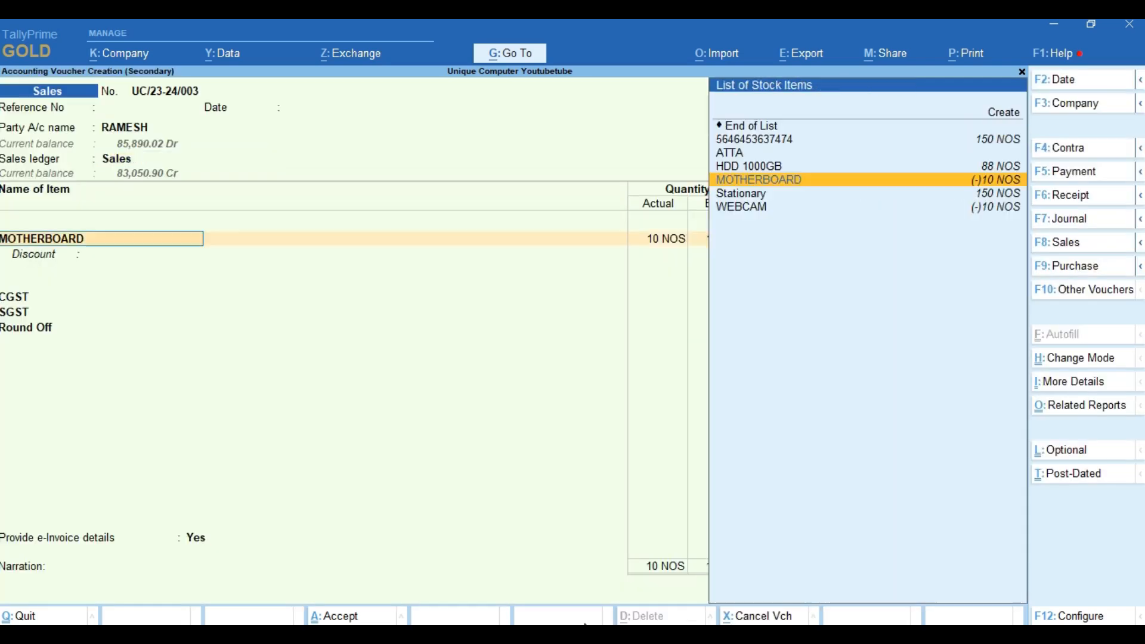
{"action": "key", "text": "Return"}
{"action": "key", "text": "Return"}
{"action": "key", "text": "Return"}
{"action": "key", "text": "Return"}
{"action": "key", "text": "Return"}
{"action": "key", "text": "Return"}
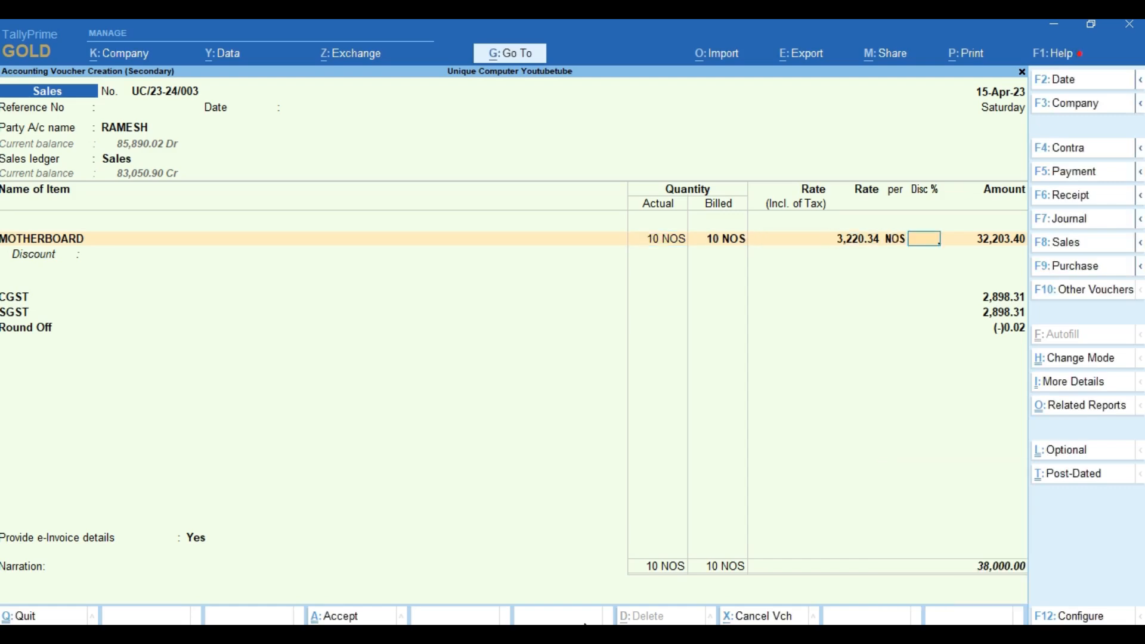
Insert an Igst ledger line with no amount below SGST, keeping Round Off at (-)0.02
{"action": "key", "text": "Return"}
{"action": "key", "text": "Return"}
{"action": "key", "text": "Return"}
{"action": "key", "text": "Return"}
{"action": "key", "text": "Return"}
{"action": "key", "text": "Return"}
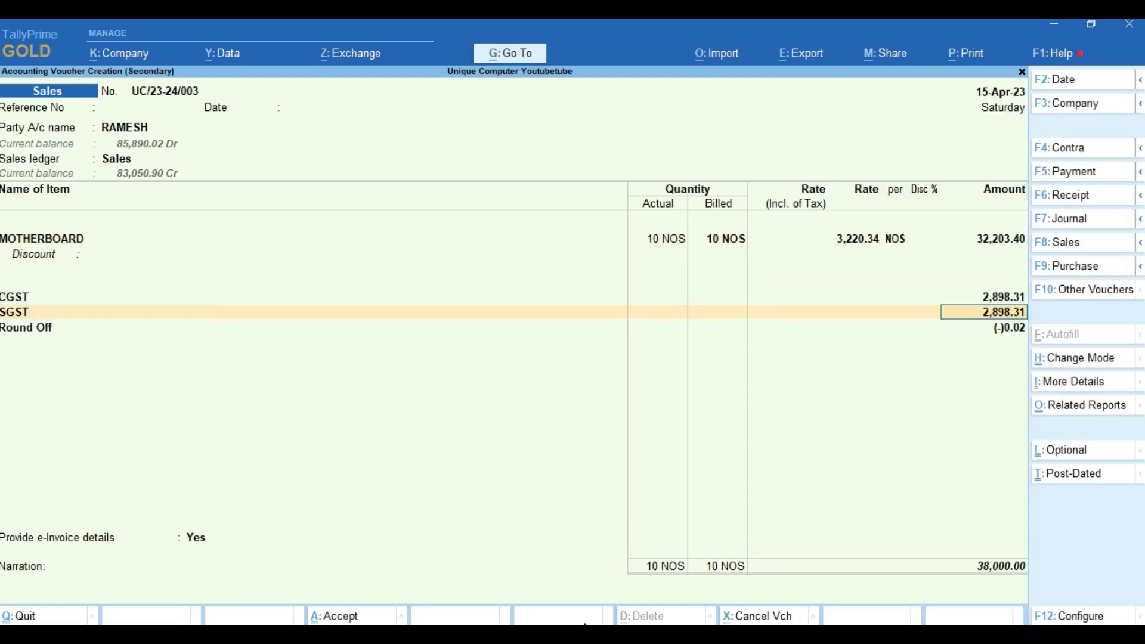
{"action": "key", "text": "Return"}
{"action": "key", "text": "Return"}
{"action": "key", "text": "BackSpace"}
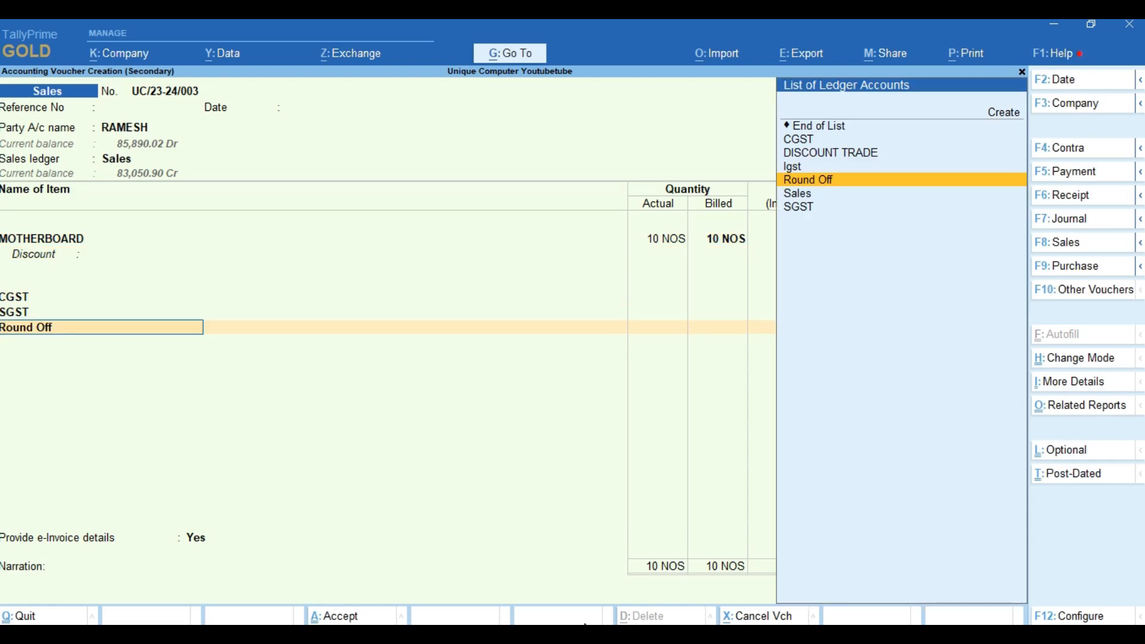
{"action": "key", "text": "Up"}
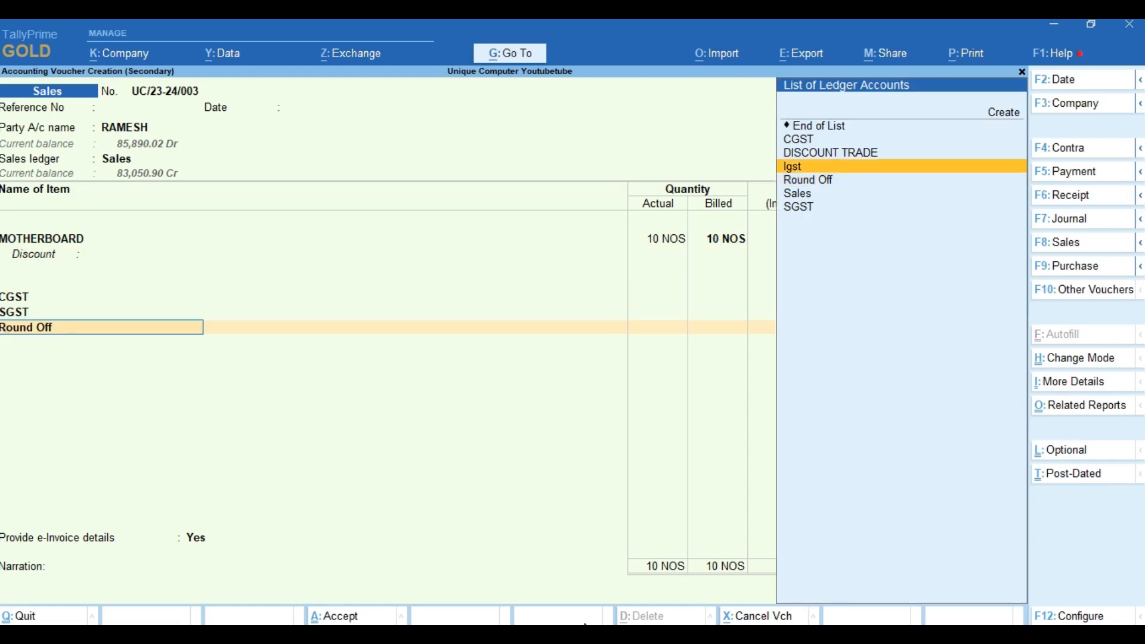
{"action": "key", "text": "Return"}
{"action": "key", "text": "Return"}
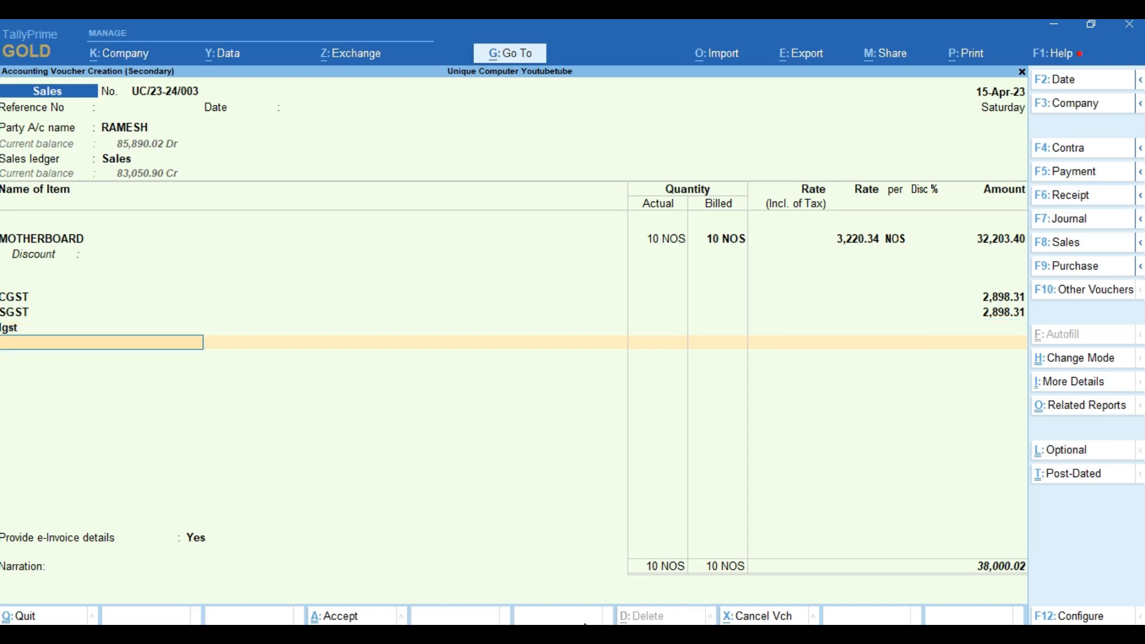
{"action": "type", "text": "R"}
{"action": "key", "text": "Return"}
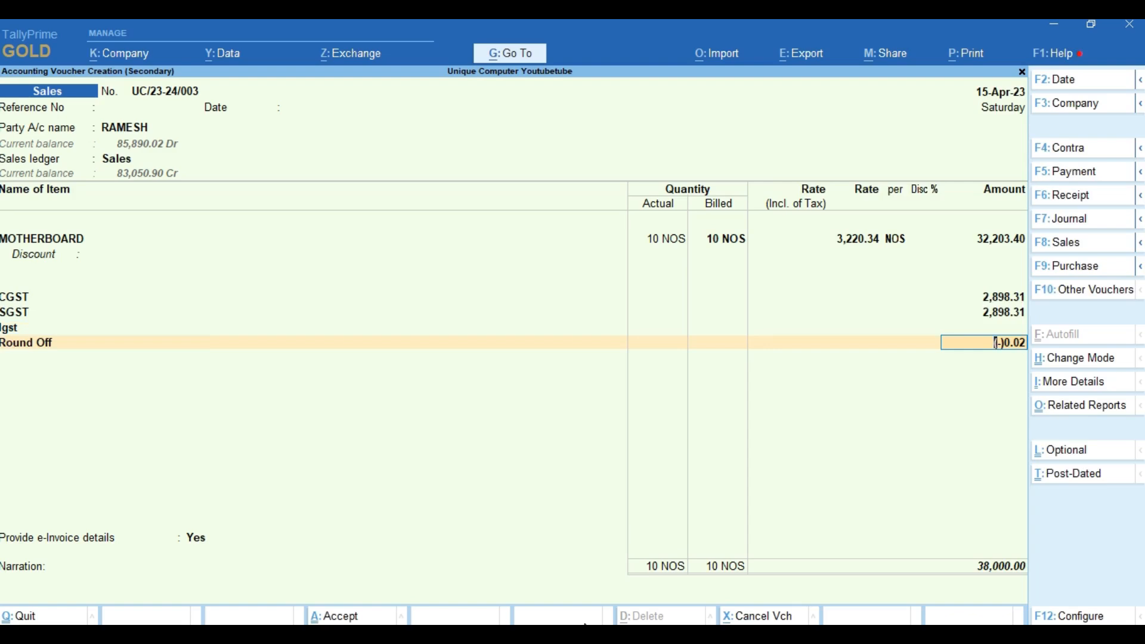
{"action": "key", "text": "Return"}
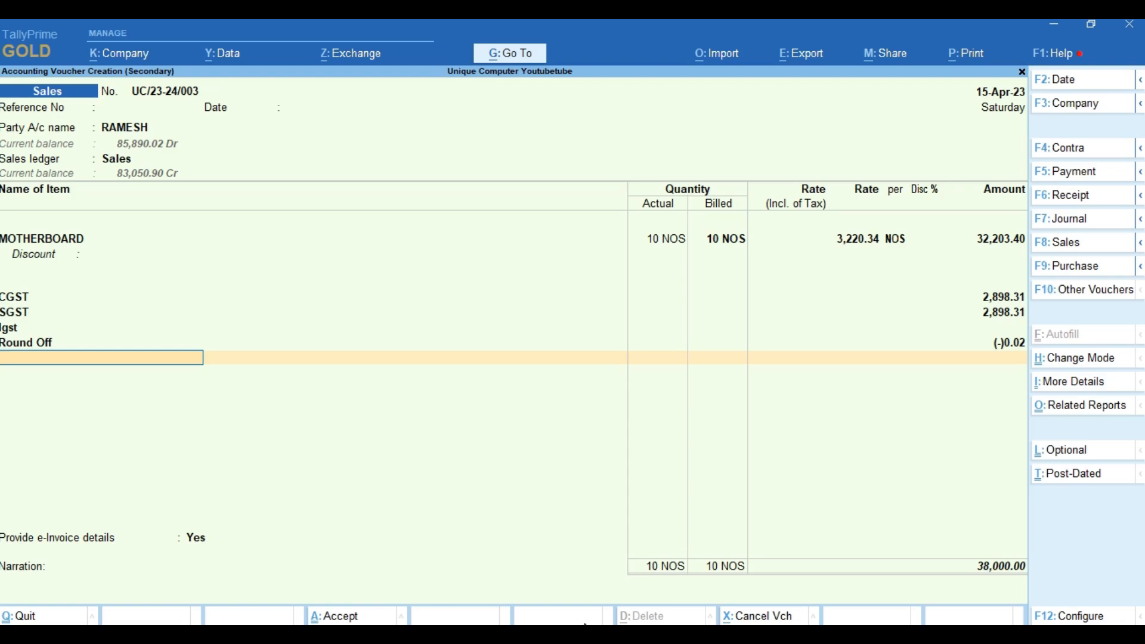
Create a new Sundry Debtors customer ledger with a 10-day credit period and credit-days check enabled
{"action": "left_click", "coordinate": [139, 128]}
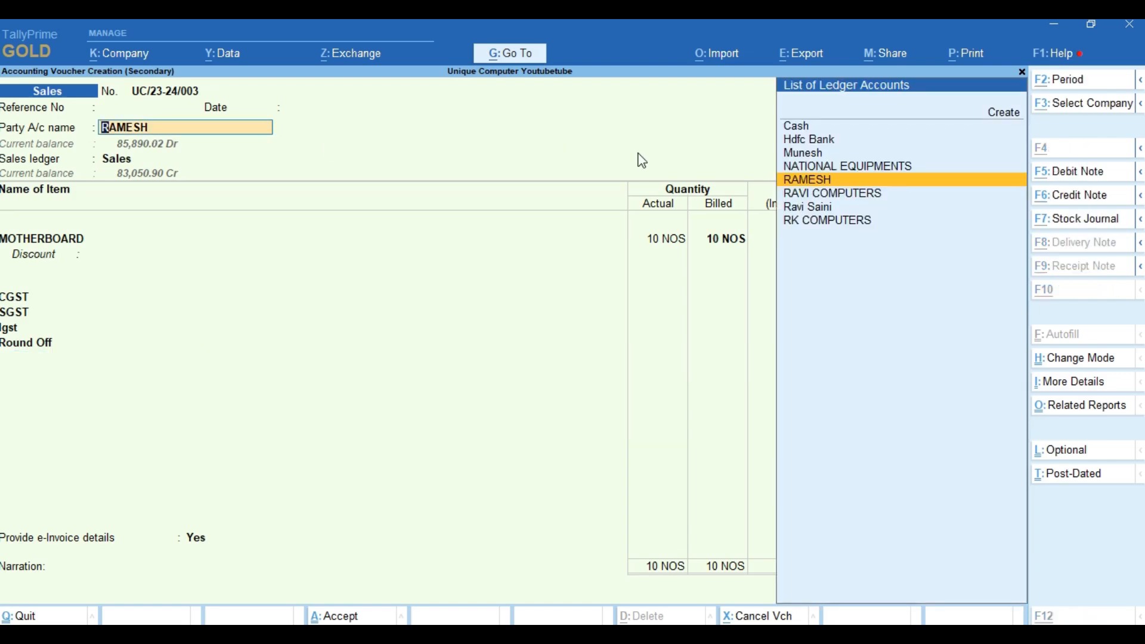
{"action": "key", "text": "alt+c"}
{"action": "type", "text": "RAME"}
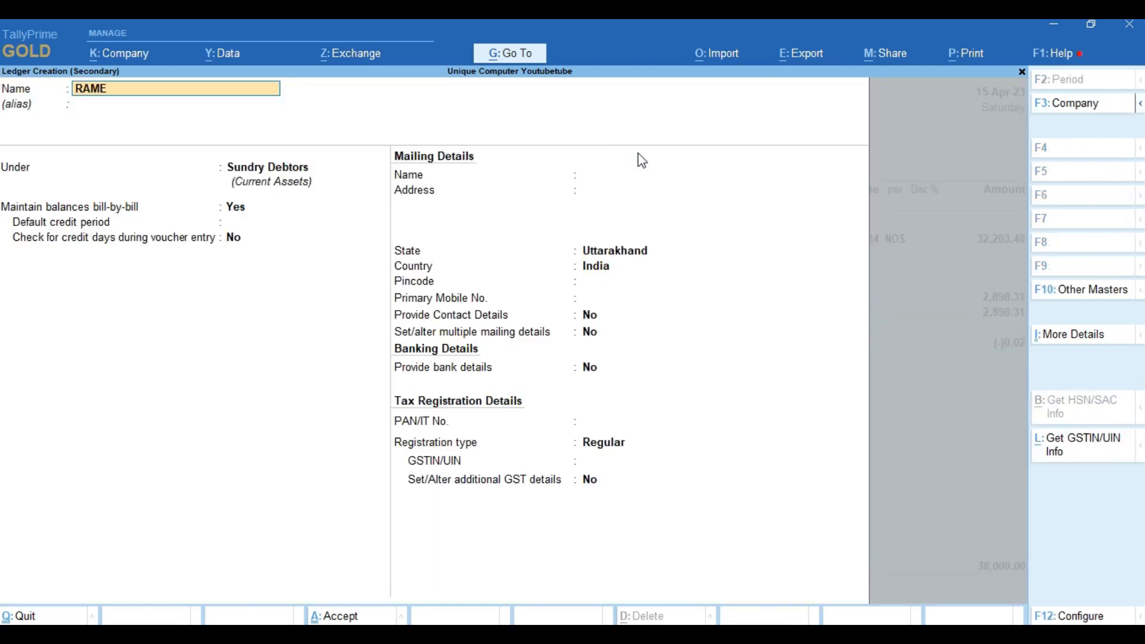
{"action": "type", "text": "SH NEW"}
{"action": "key", "text": "Return"}
{"action": "key", "text": "Return"}
{"action": "key", "text": "Return"}
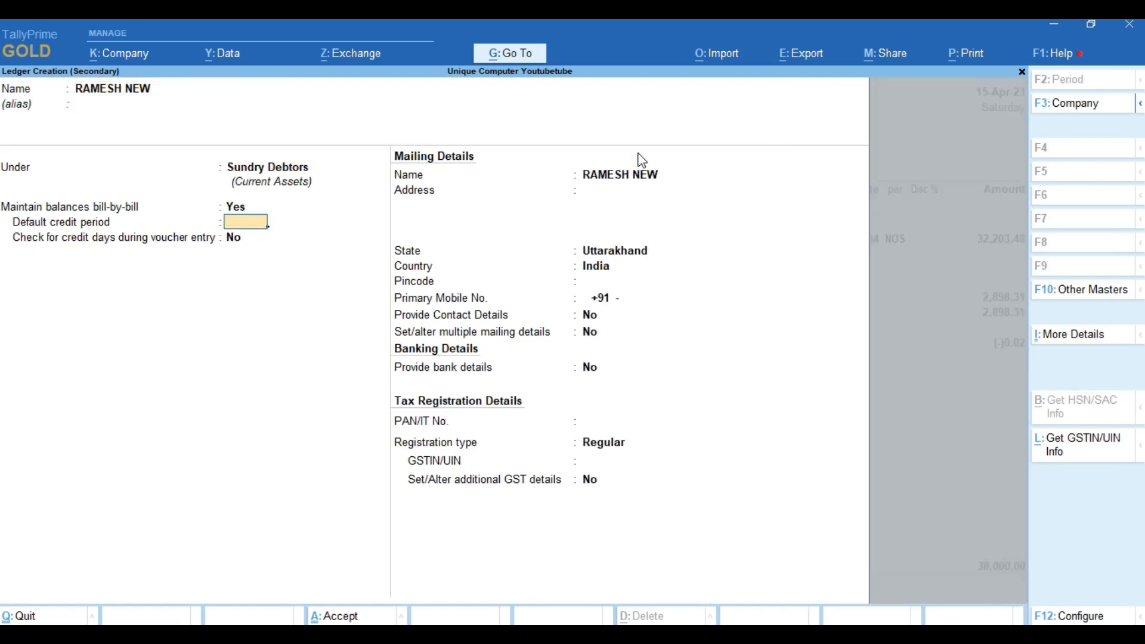
{"action": "type", "text": "10"}
{"action": "key", "text": "Return"}
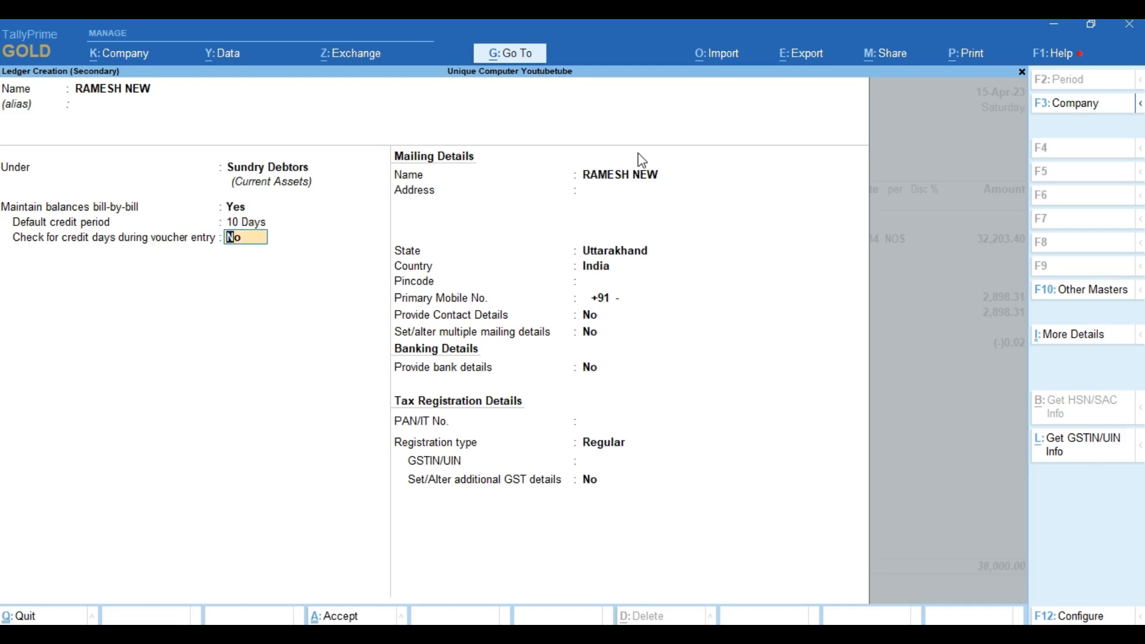
{"action": "type", "text": "Y"}
Enter the customer's address, state Uttar Pradesh and pincode, leave GSTIN blank, and finish the ledger
{"action": "key", "text": "Return"}
{"action": "key", "text": "Return"}
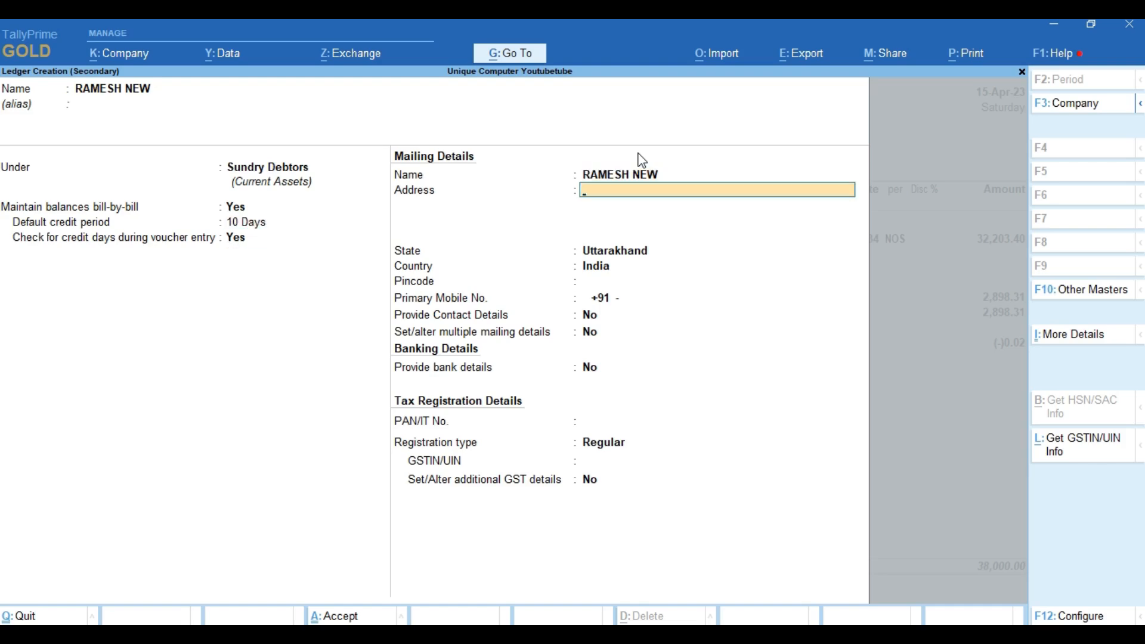
{"action": "type", "text": "SAHRANPUR"}
{"action": "key", "text": "Return"}
{"action": "key", "text": "Return"}
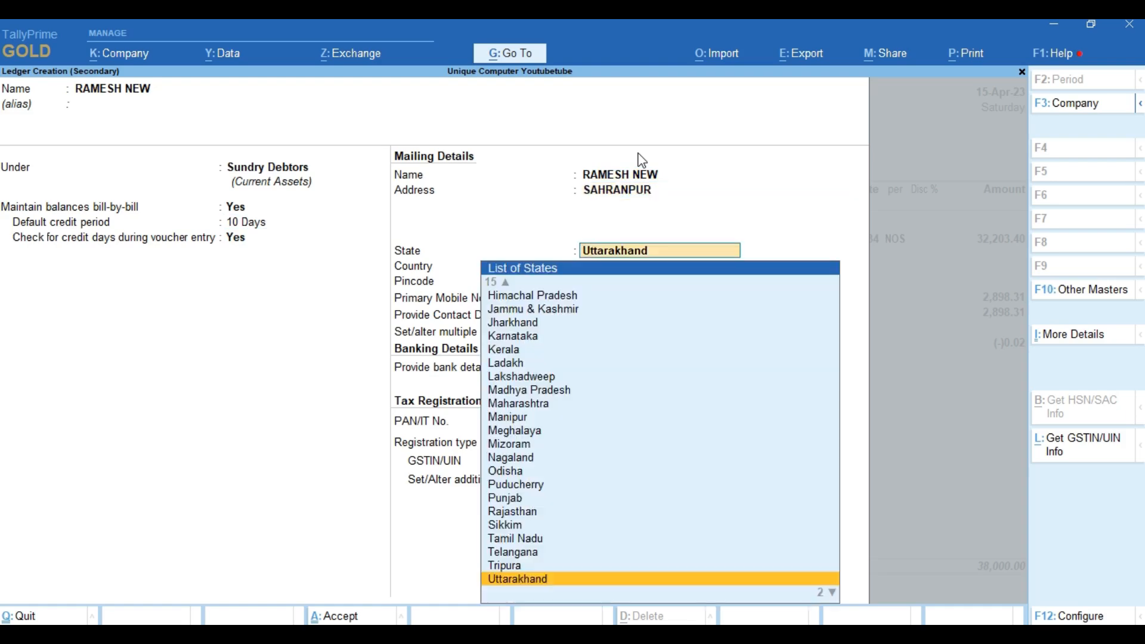
{"action": "type", "text": "UT"}
{"action": "key", "text": "Down"}
{"action": "key", "text": "Down"}
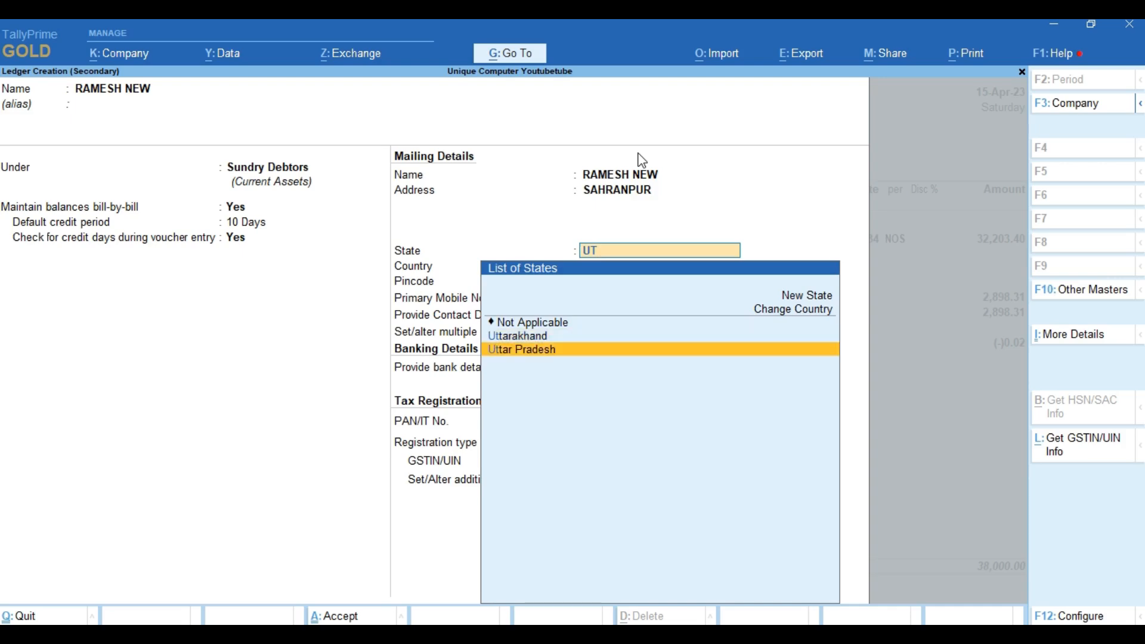
{"action": "key", "text": "Return"}
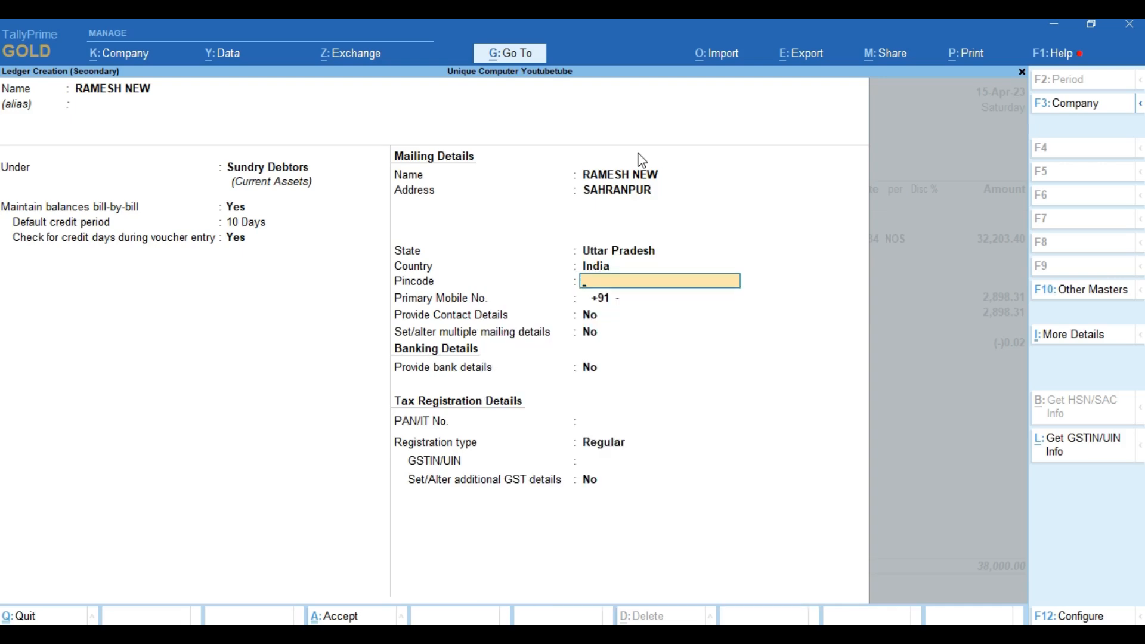
{"action": "type", "text": "245767"}
{"action": "key", "text": "Return"}
{"action": "key", "text": "Return"}
{"action": "key", "text": "Return"}
{"action": "key", "text": "Return"}
{"action": "key", "text": "Return"}
{"action": "key", "text": "Return"}
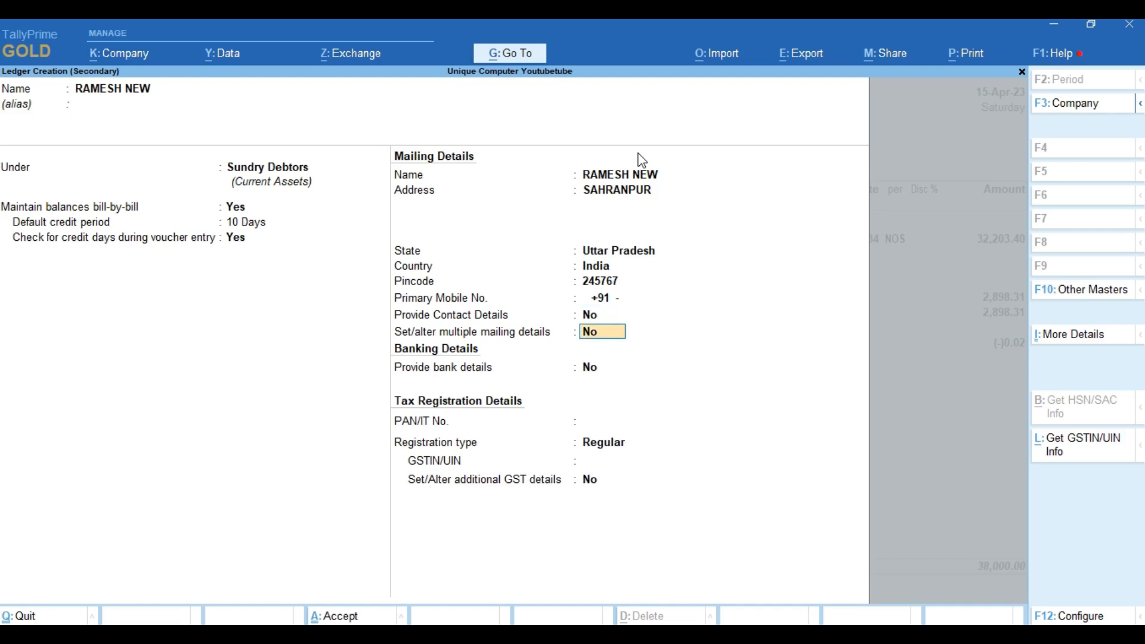
{"action": "key", "text": "Return"}
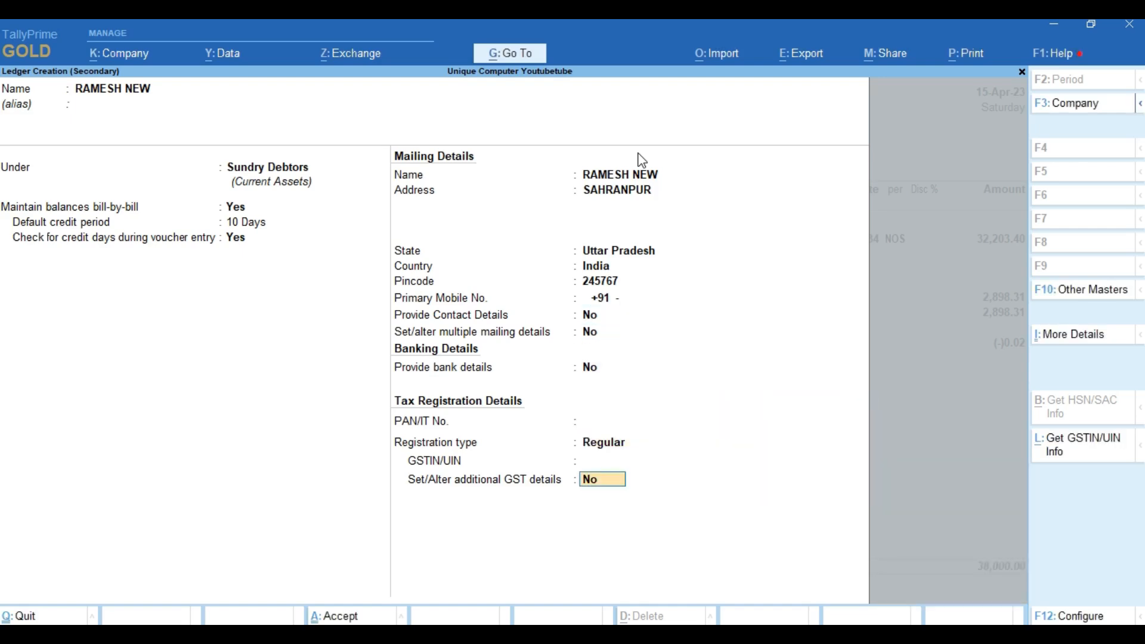
{"action": "key", "text": "Return"}
Save the new customer ledger and accept it as party with place of supply Uttar Pradesh
{"action": "key", "text": "Return"}
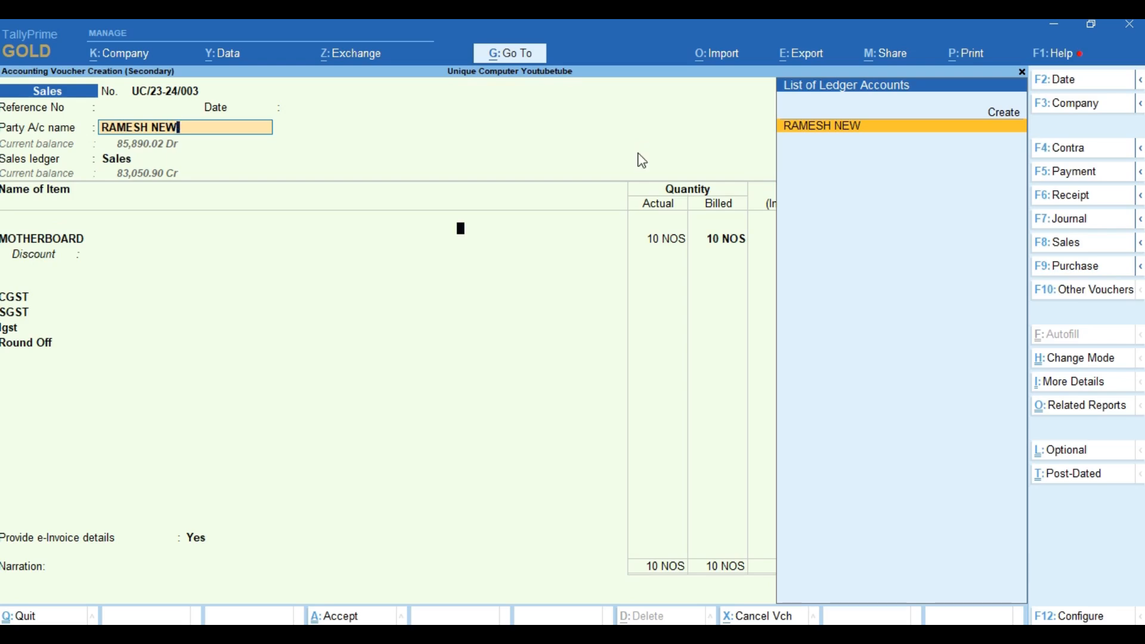
{"action": "key", "text": "Return"}
{"action": "key", "text": "Return"}
{"action": "key", "text": "Return"}
{"action": "key", "text": "Return"}
{"action": "key", "text": "Return"}
{"action": "key", "text": "Return"}
{"action": "key", "text": "Return"}
{"action": "key", "text": "Return"}
{"action": "key", "text": "Return"}
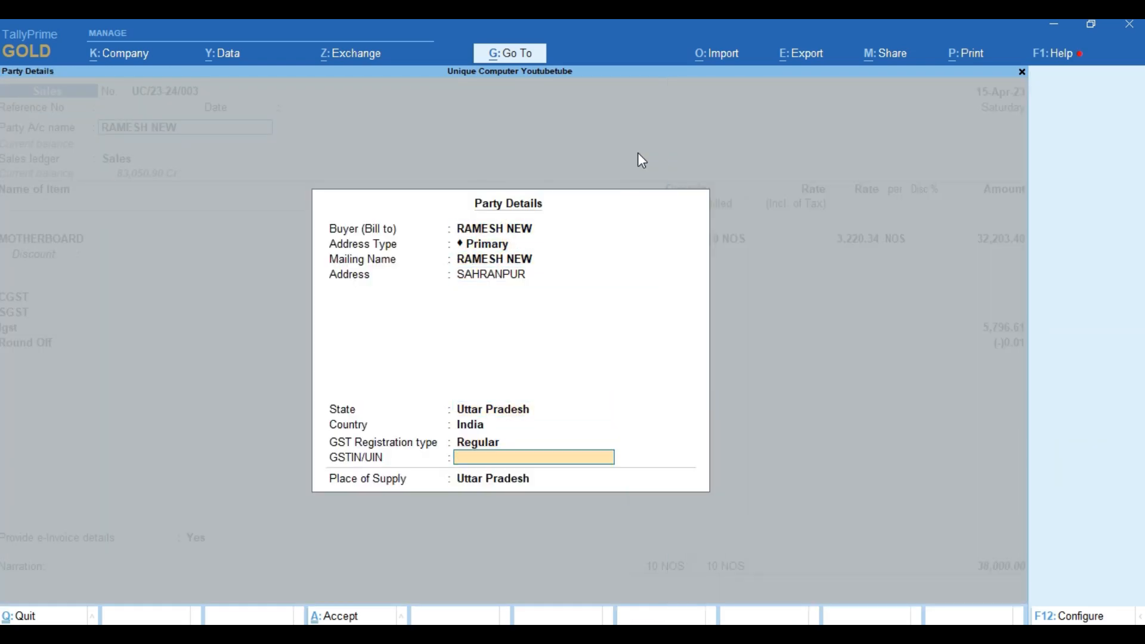
{"action": "key", "text": "Return"}
{"action": "key", "text": "Return"}
{"action": "key", "text": "Return"}
{"action": "key", "text": "Return"}
{"action": "key", "text": "Return"}
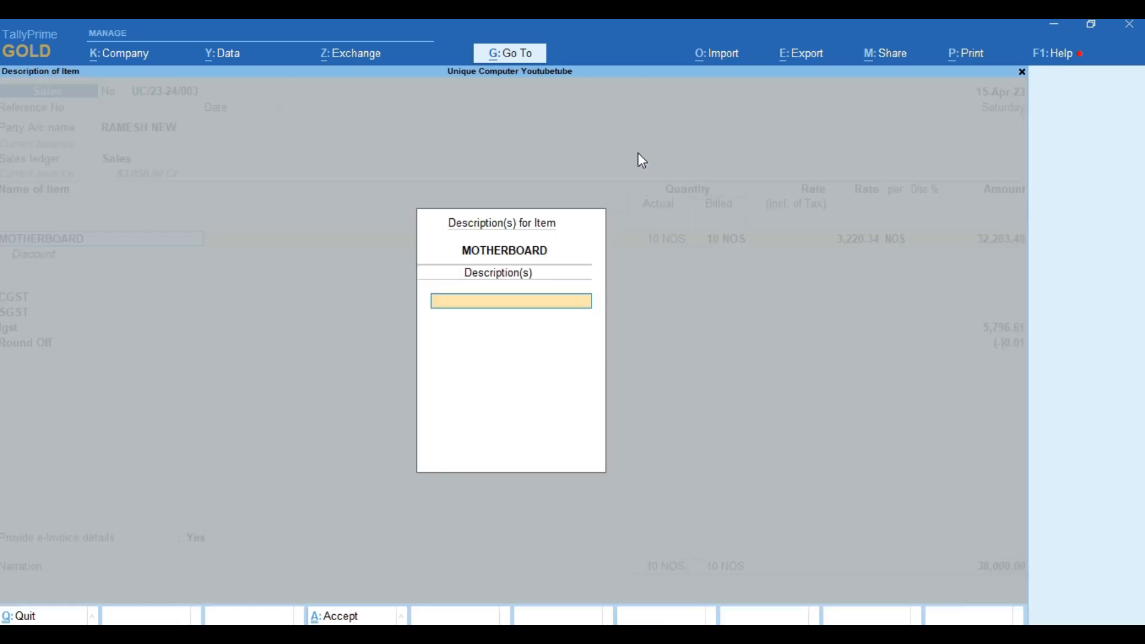
{"action": "key", "text": "Return"}
{"action": "key", "text": "Return"}
{"action": "key", "text": "Return"}
{"action": "key", "text": "Return"}
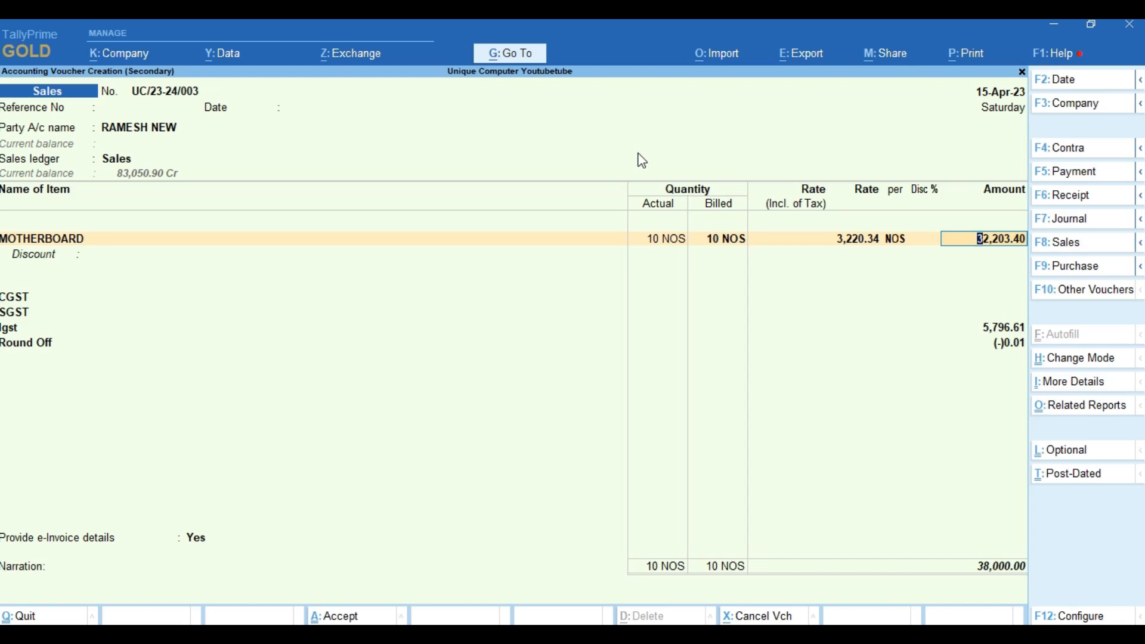
Finish the item list, decline e-Invoice and payment link, and save UC/23-24/003 for 38,000.00
{"action": "key", "text": "Return"}
{"action": "key", "text": "Return"}
{"action": "key", "text": "Return"}
{"action": "key", "text": "Return"}
{"action": "key", "text": "Return"}
{"action": "key", "text": "Return"}
{"action": "key", "text": "Return"}
{"action": "key", "text": "Return"}
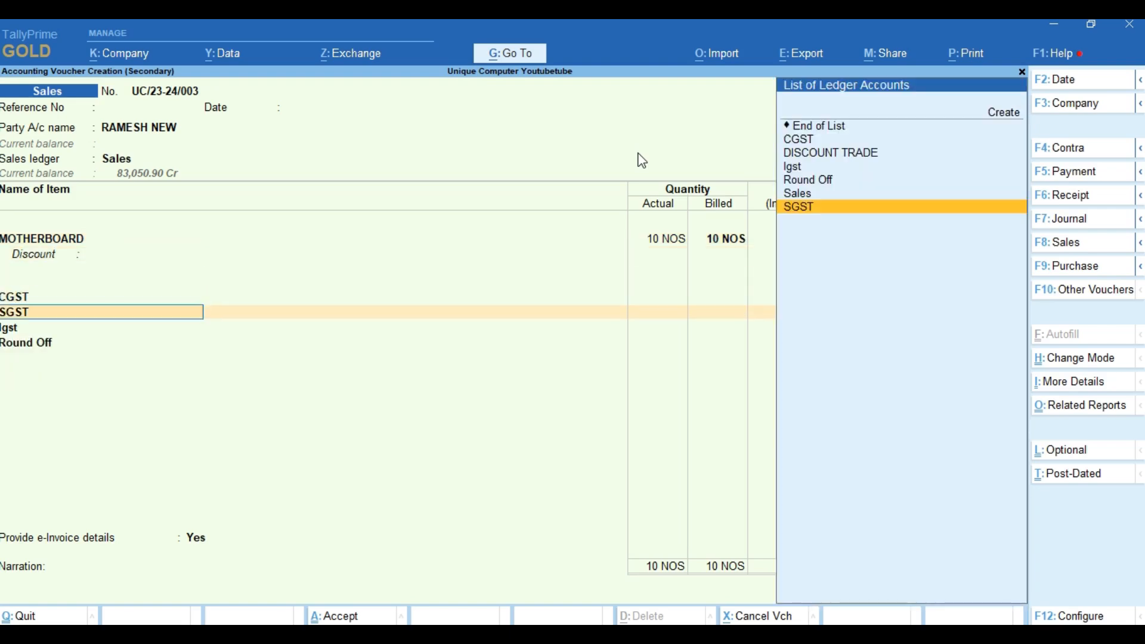
{"action": "key", "text": "Return"}
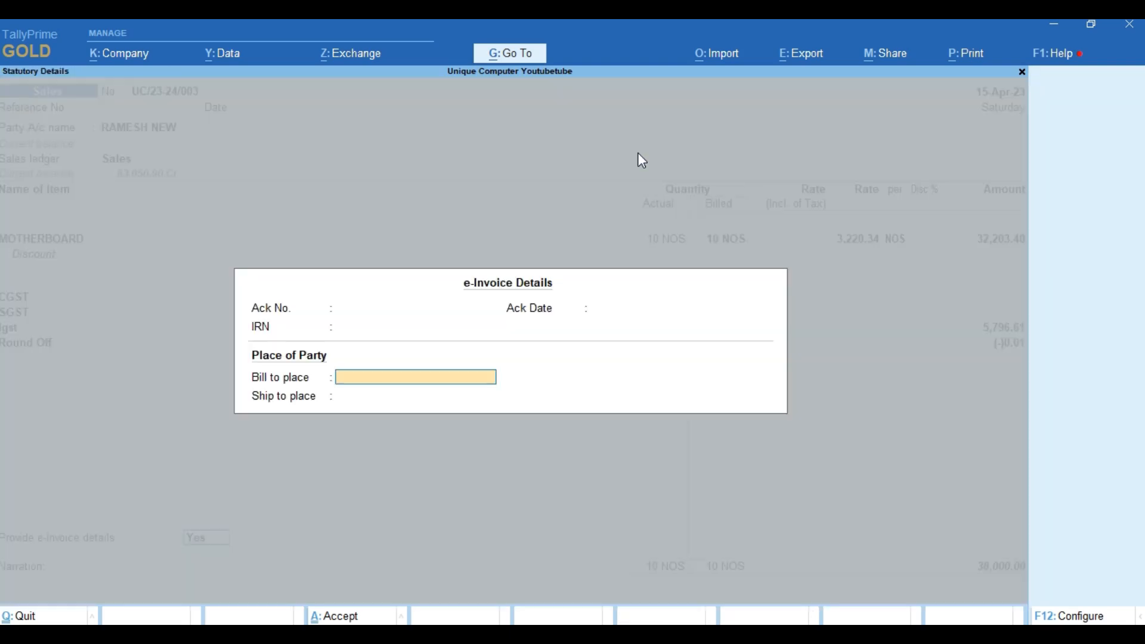
{"action": "key", "text": "Return"}
{"action": "key", "text": "Return"}
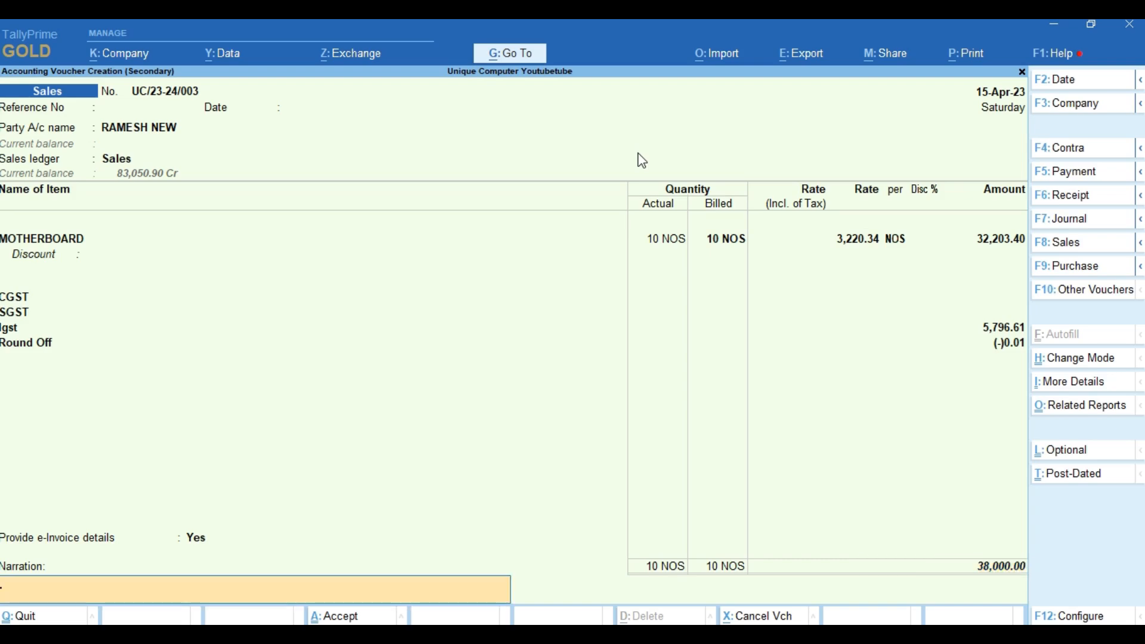
{"action": "key", "text": "Return"}
{"action": "key", "text": "Return"}
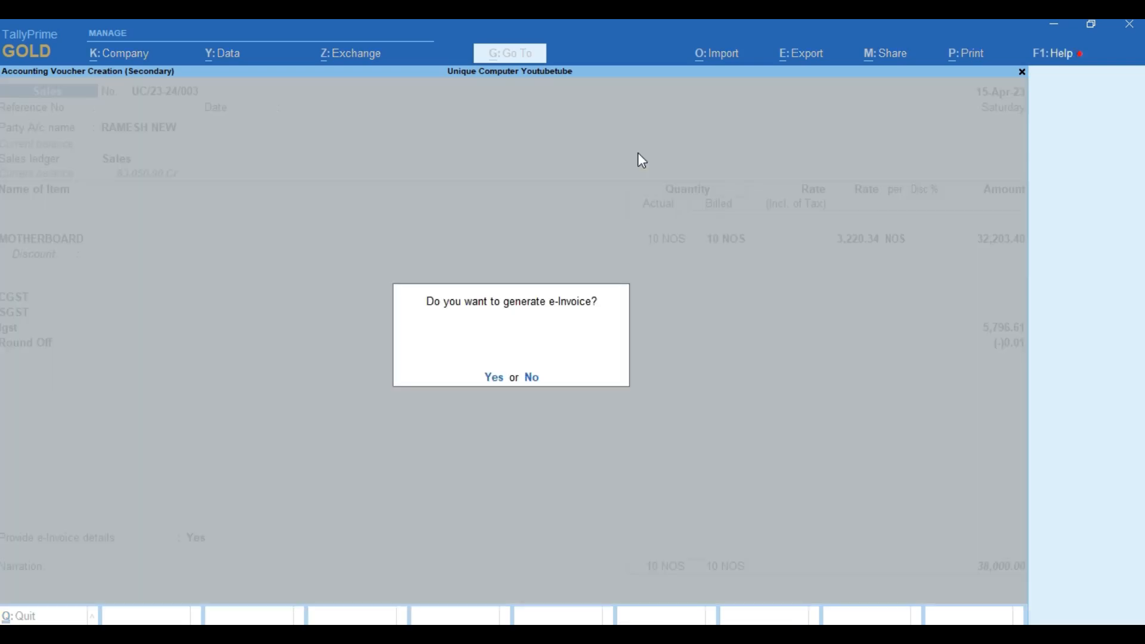
{"action": "key", "text": "n"}
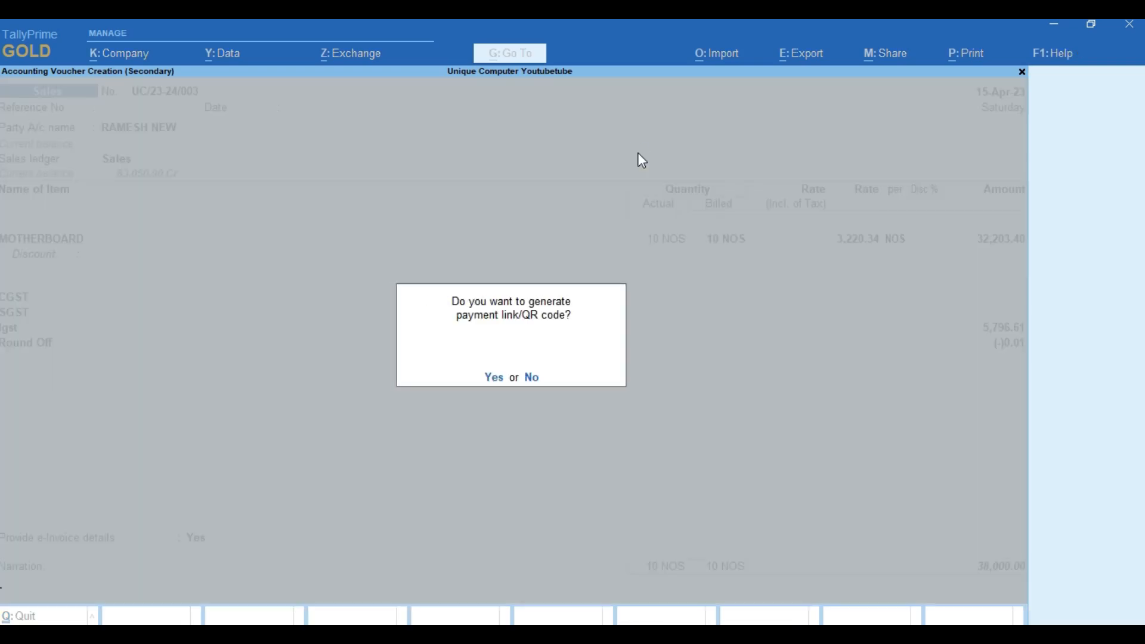
{"action": "key", "text": "n"}
{"action": "key", "text": "Down"}
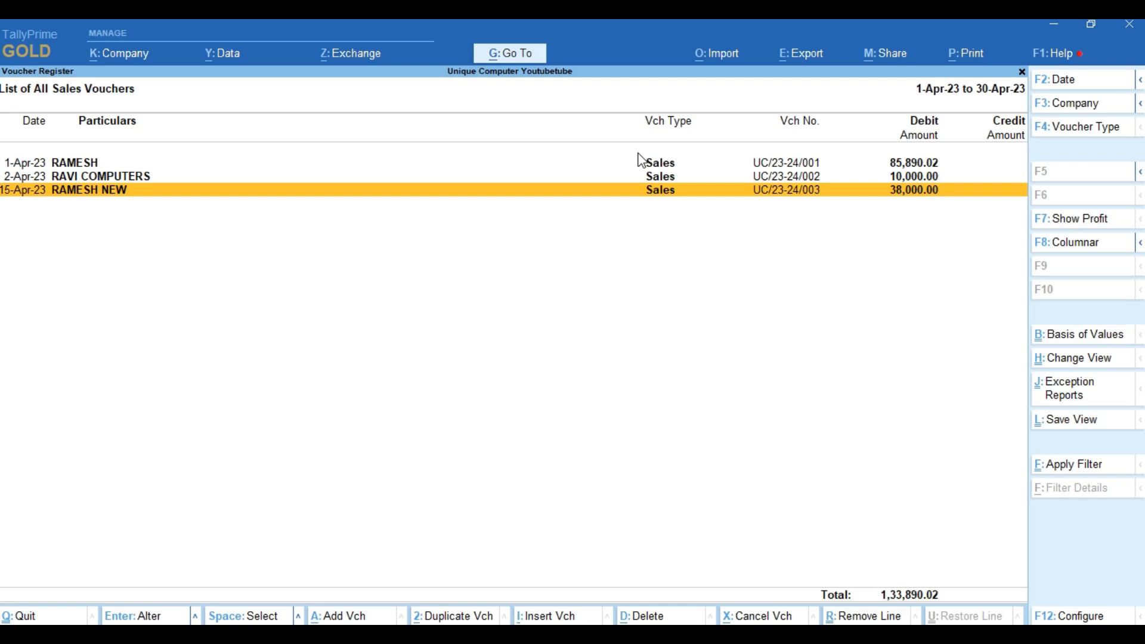
Browse the three April sales vouchers in the register, then bring up the Help menu
{"action": "key", "text": "Up"}
{"action": "key", "text": "Down"}
{"action": "left_click", "coordinate": [1055, 54]}
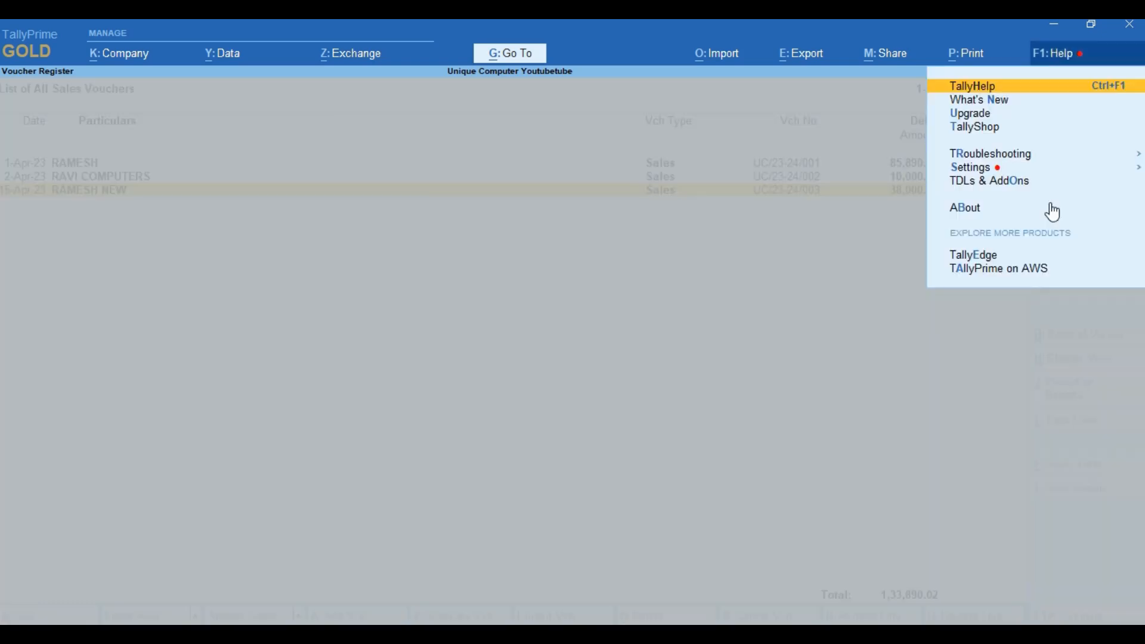
View the About screen showing Release 4.0, then return and start a new sales voucher
{"action": "key", "text": "Up"}
{"action": "key", "text": "Up"}
{"action": "key", "text": "Up"}
{"action": "key", "text": "Up"}
{"action": "key", "text": "Down"}
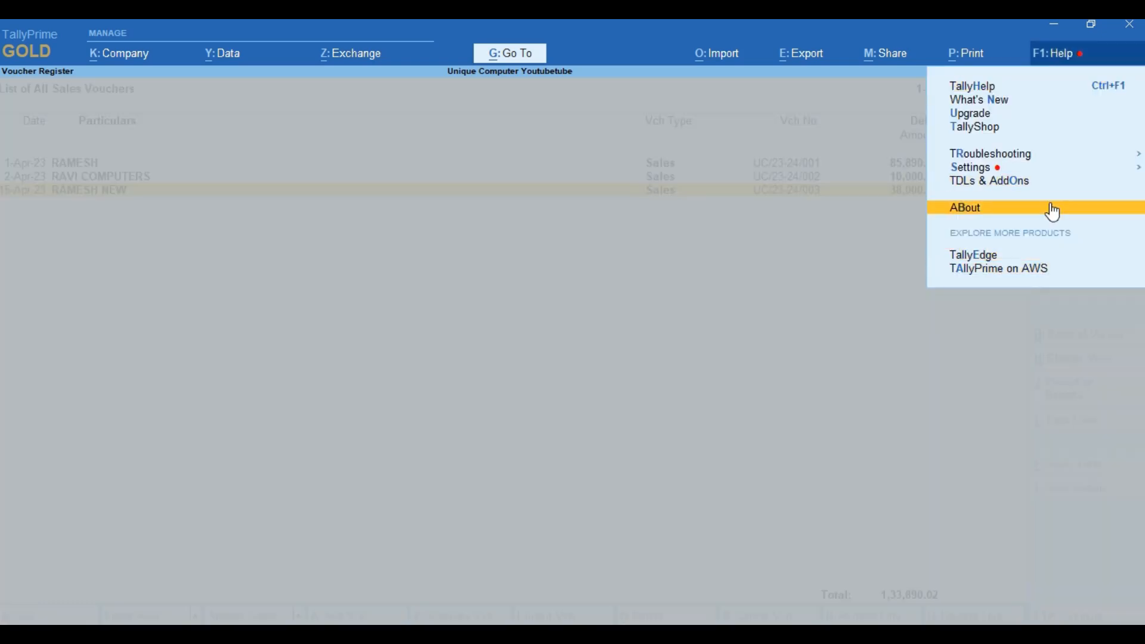
{"action": "left_click", "coordinate": [1053, 207]}
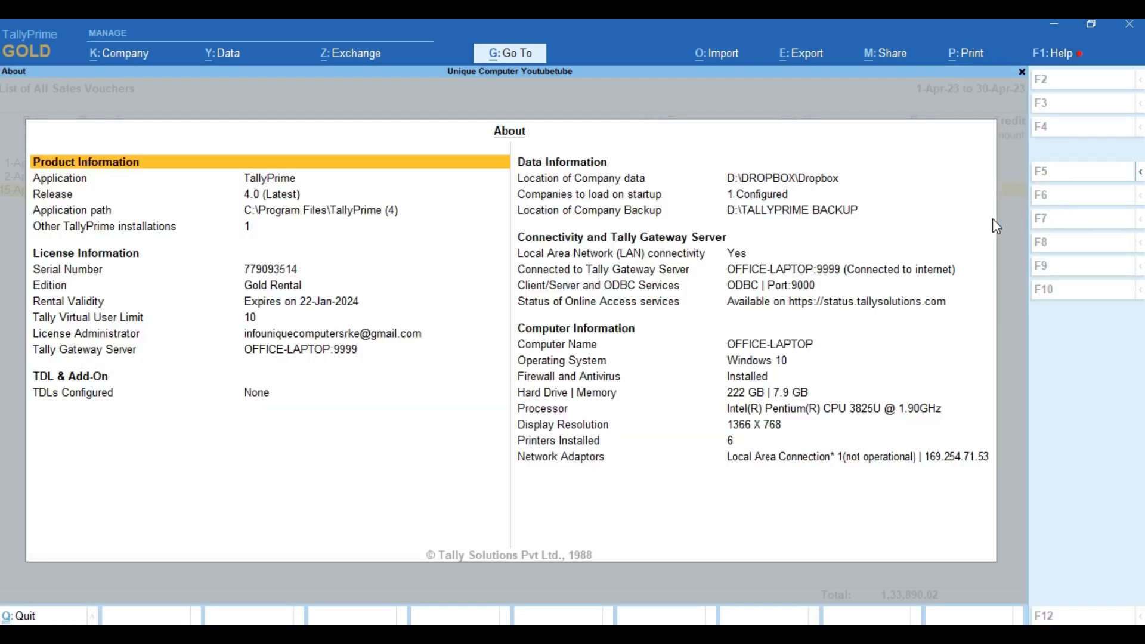
{"action": "left_click", "coordinate": [267, 193]}
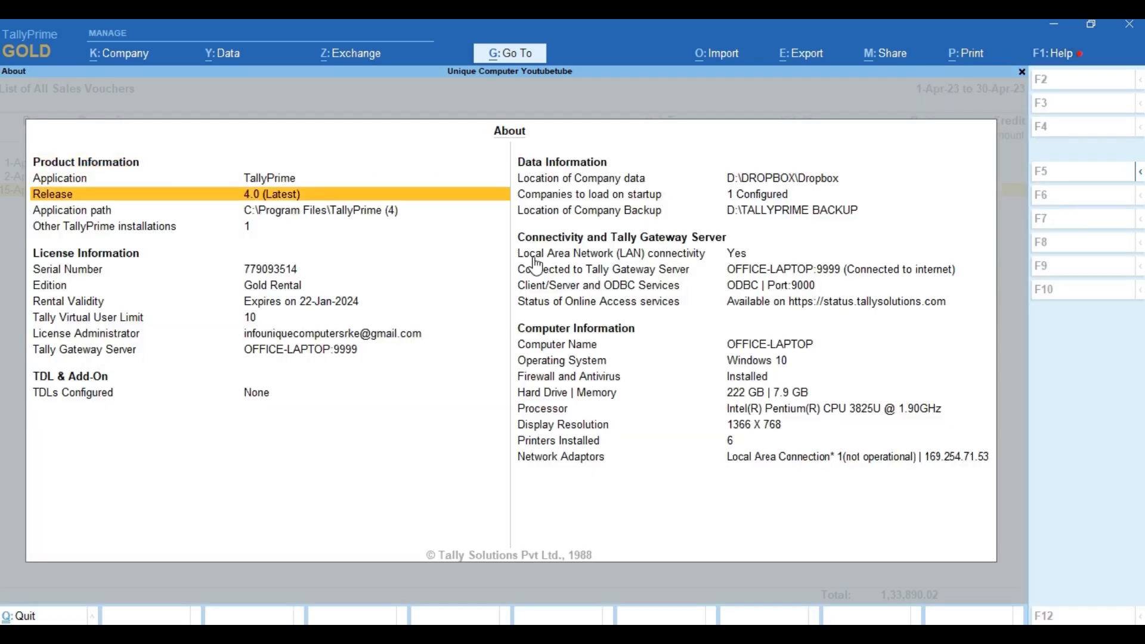
{"action": "key", "text": "Escape"}
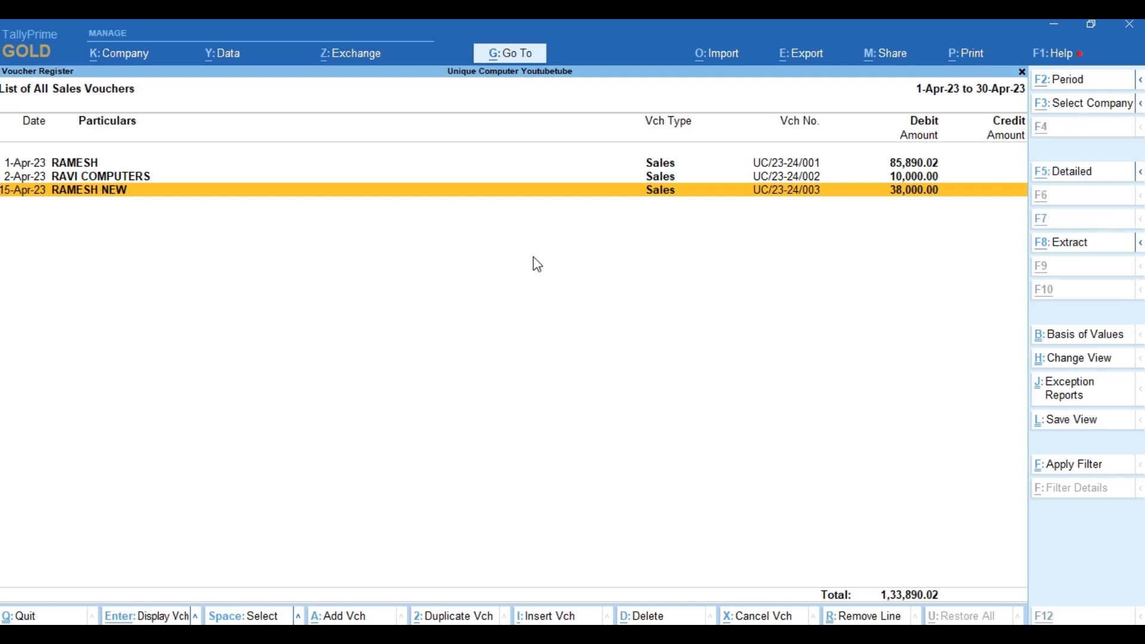
{"action": "key", "text": "alt+a"}
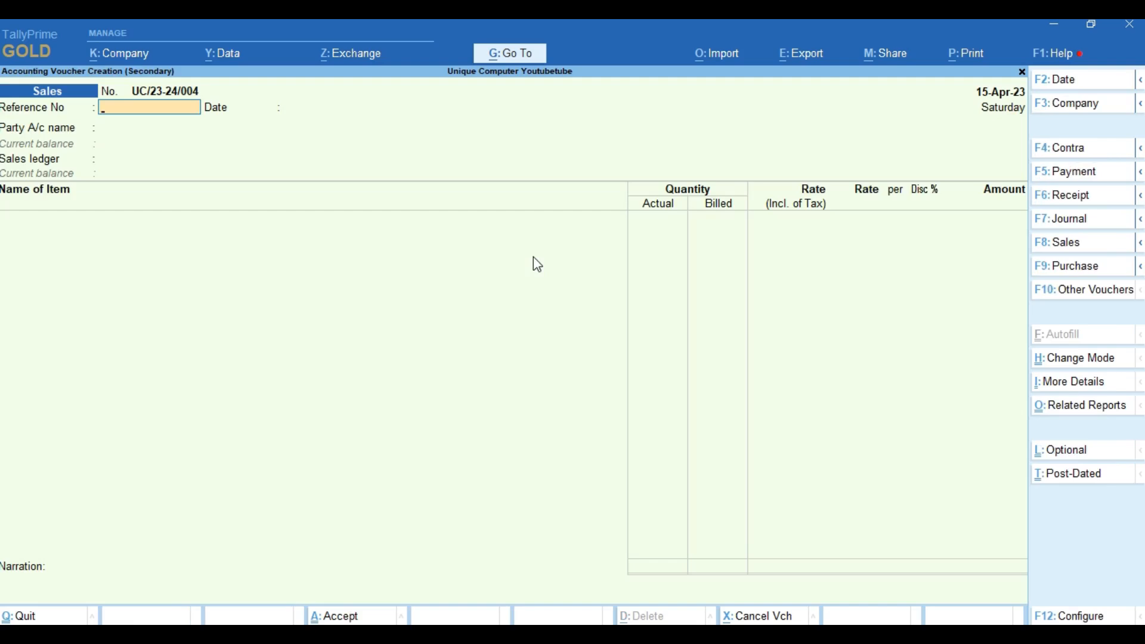
Pick the existing Uttarakhand customer for UC/23-24/004 and name a new stock item SAMSUNG MOBILE
{"action": "key", "text": "Return"}
{"action": "key", "text": "Return"}
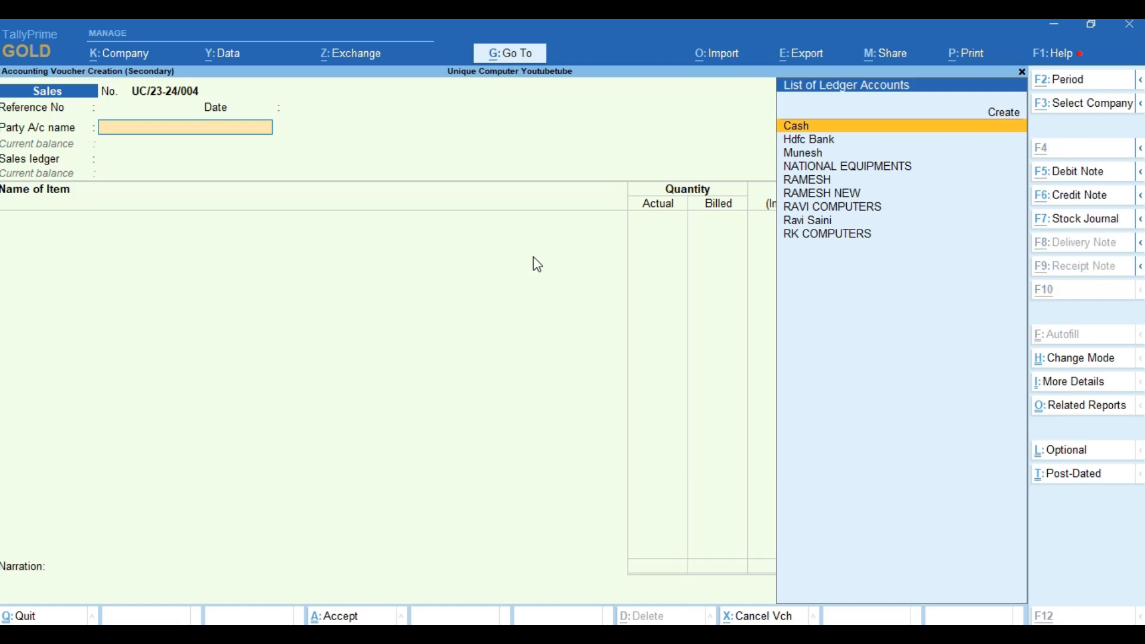
{"action": "key", "text": "Down"}
{"action": "key", "text": "Down"}
{"action": "key", "text": "Down"}
{"action": "key", "text": "Down"}
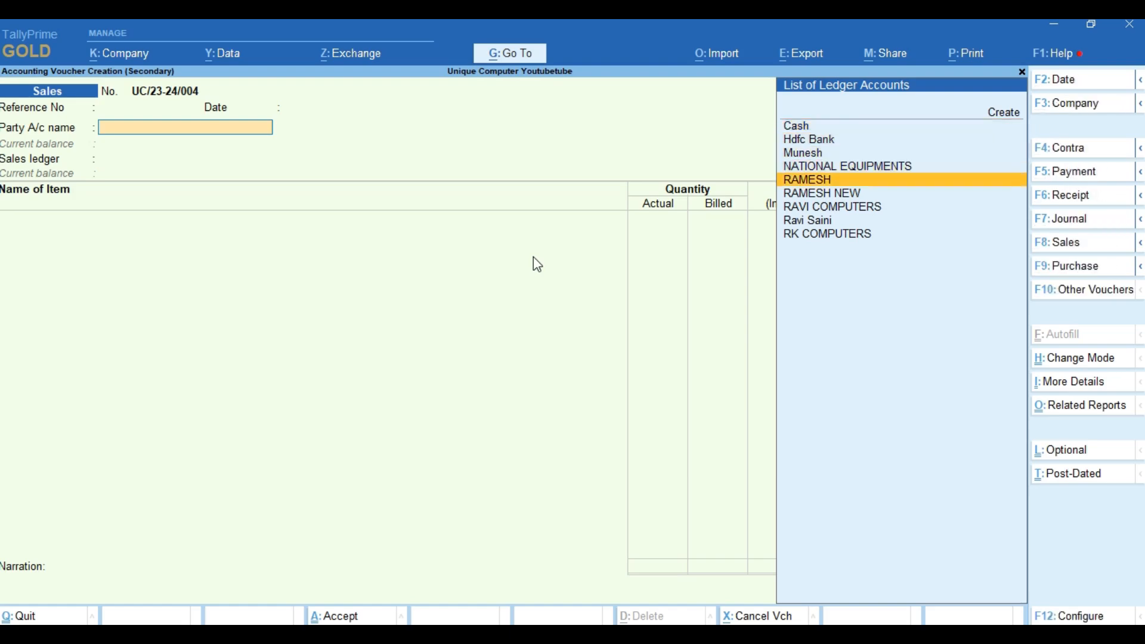
{"action": "key", "text": "Return"}
{"action": "key", "text": "Return"}
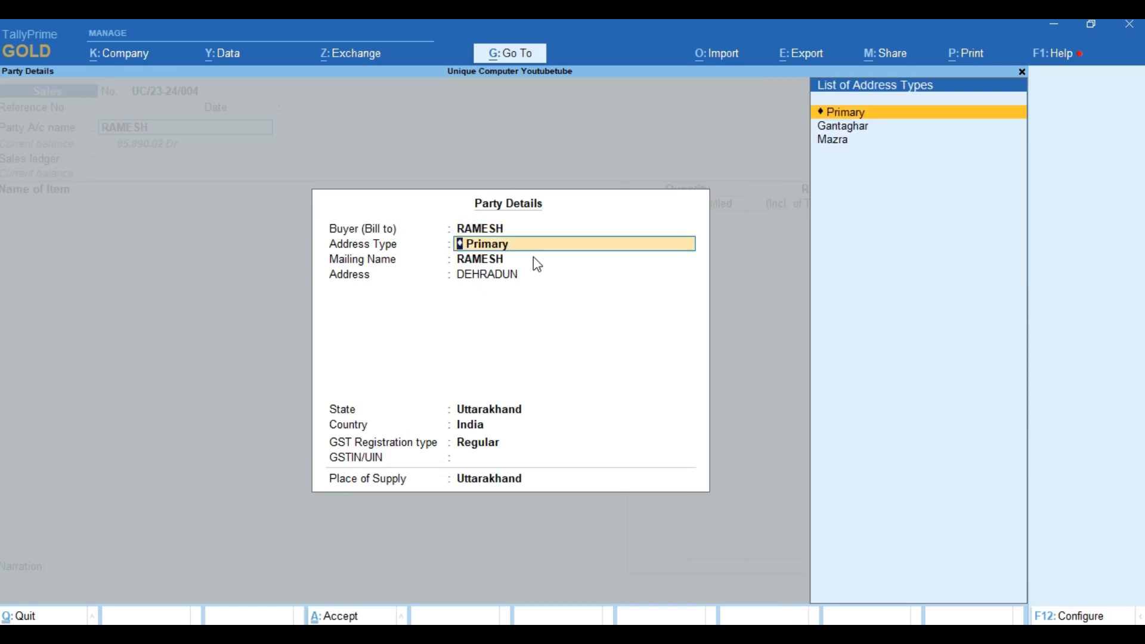
{"action": "key", "text": "Return"}
{"action": "key", "text": "Return"}
{"action": "key", "text": "Return"}
{"action": "key", "text": "Return"}
{"action": "key", "text": "Return"}
{"action": "key", "text": "Return"}
{"action": "key", "text": "Return"}
{"action": "key", "text": "Return"}
{"action": "key", "text": "Return"}
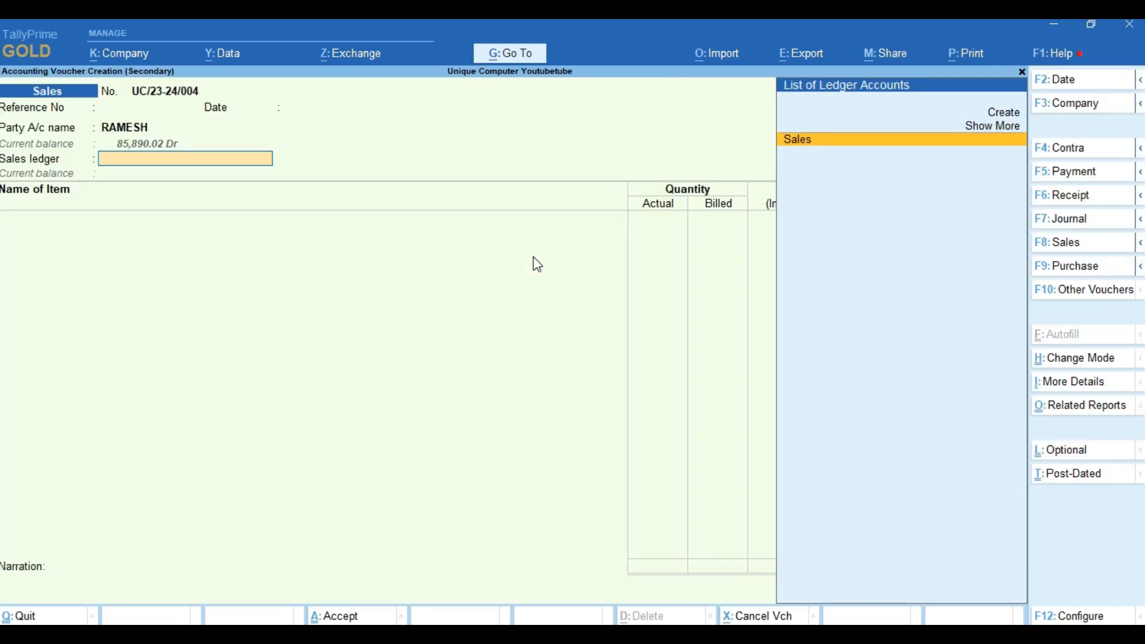
{"action": "key", "text": "Return"}
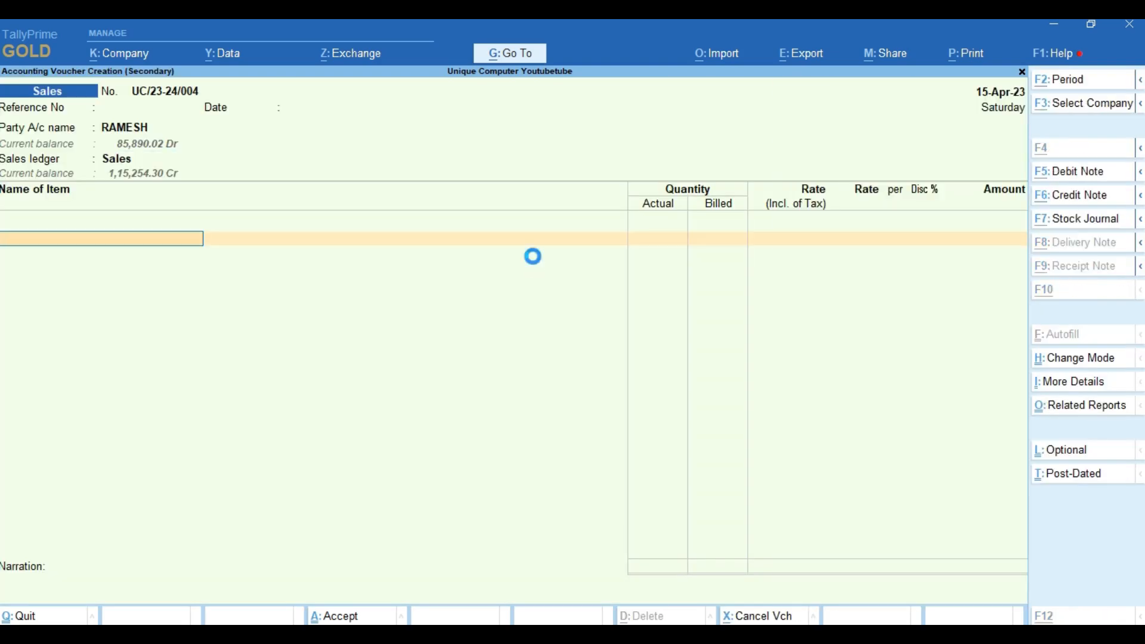
{"action": "key", "text": "alt+c"}
{"action": "type", "text": "SAMSUNG MOBILE"}
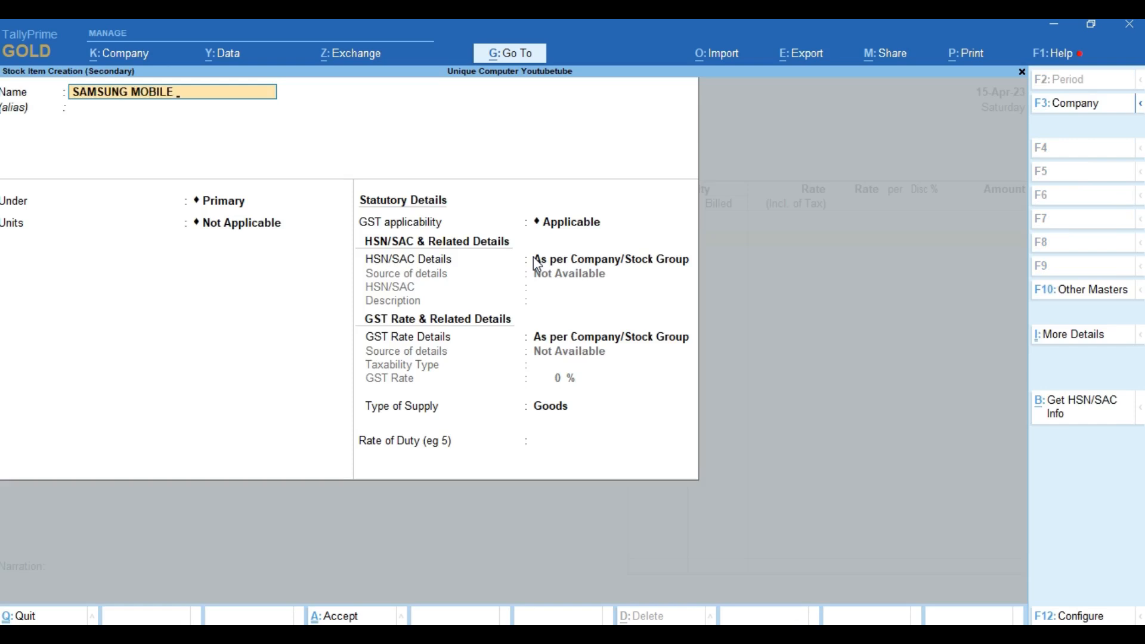
Give SAMSUNG MOBILE unit NOS, HSN/SAC code 8786 and a taxable 12% GST rate
{"action": "key", "text": "Return"}
{"action": "key", "text": "Return"}
{"action": "key", "text": "Down"}
{"action": "key", "text": "Down"}
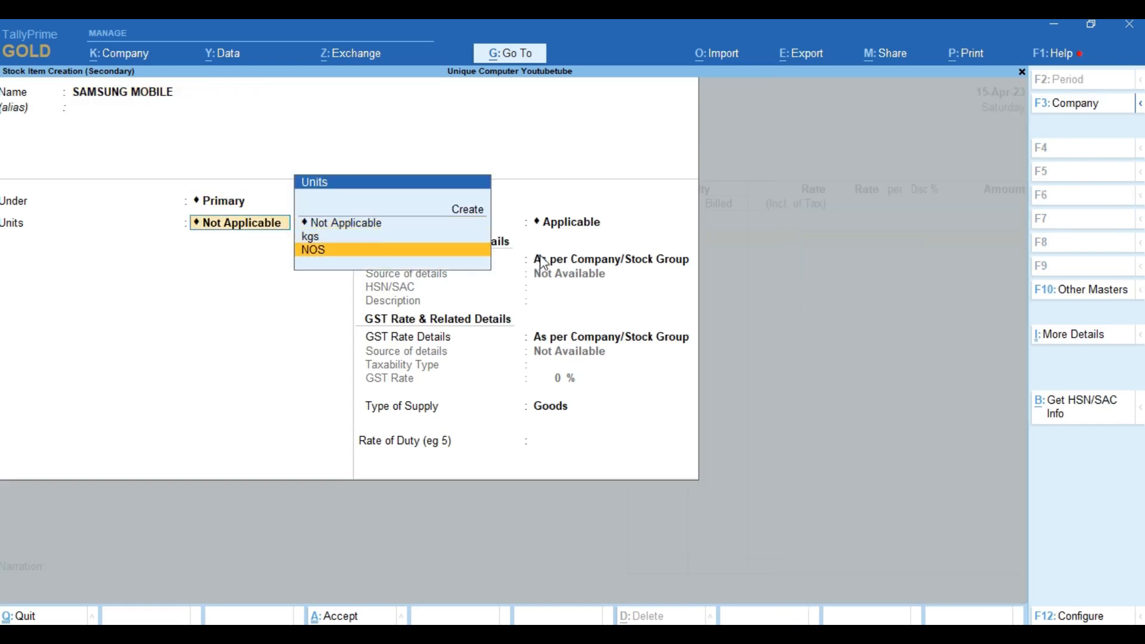
{"action": "key", "text": "Return"}
{"action": "key", "text": "Return"}
{"action": "key", "text": "Return"}
{"action": "key", "text": "Return"}
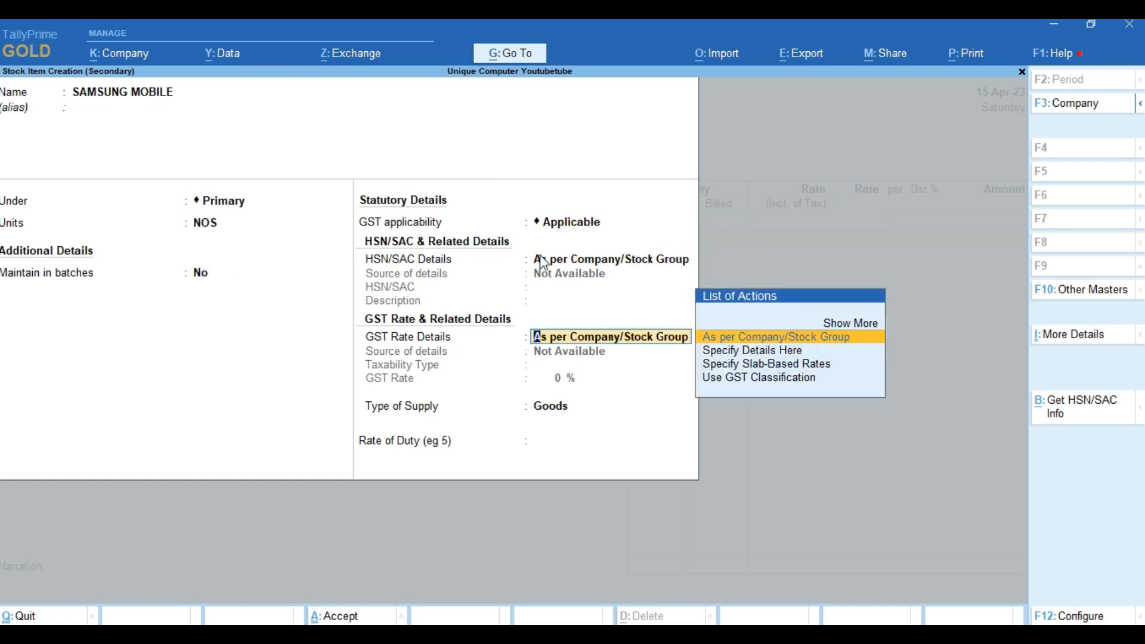
{"action": "left_click", "coordinate": [539, 257]}
{"action": "key", "text": "Down"}
{"action": "key", "text": "Down"}
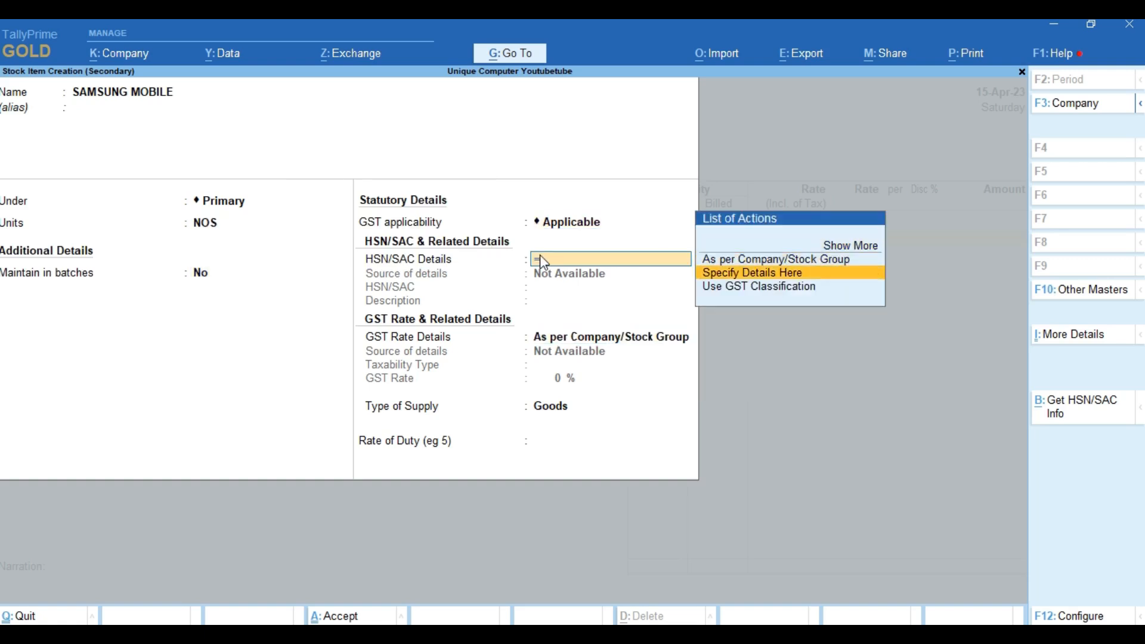
{"action": "key", "text": "Return"}
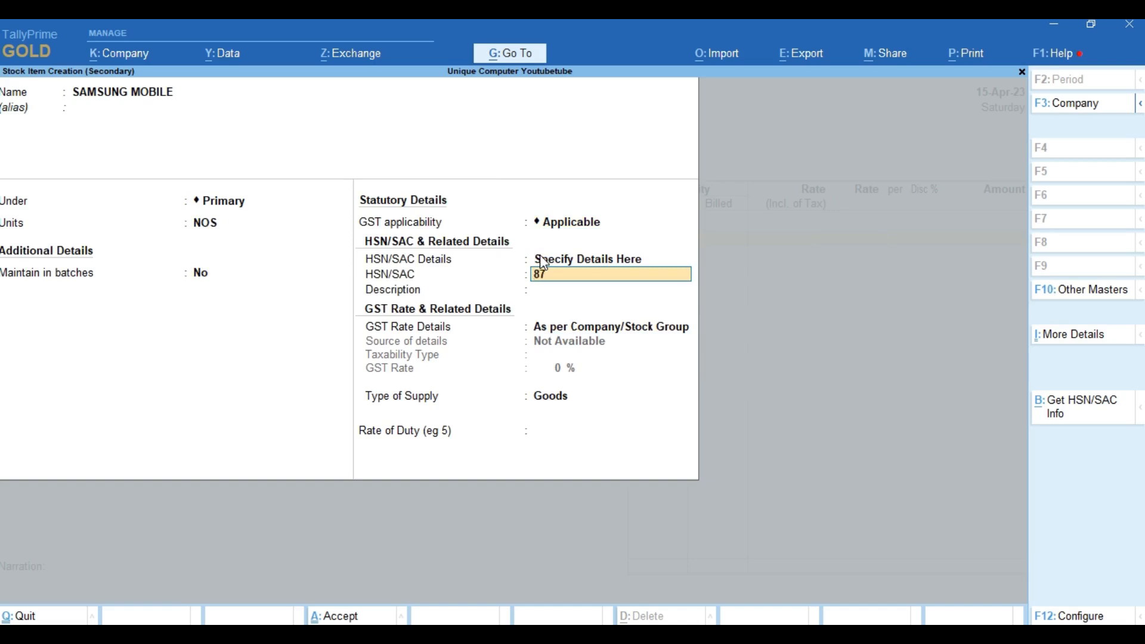
{"action": "key", "text": "Return"}
{"action": "key", "text": "Return"}
{"action": "key", "text": "Down"}
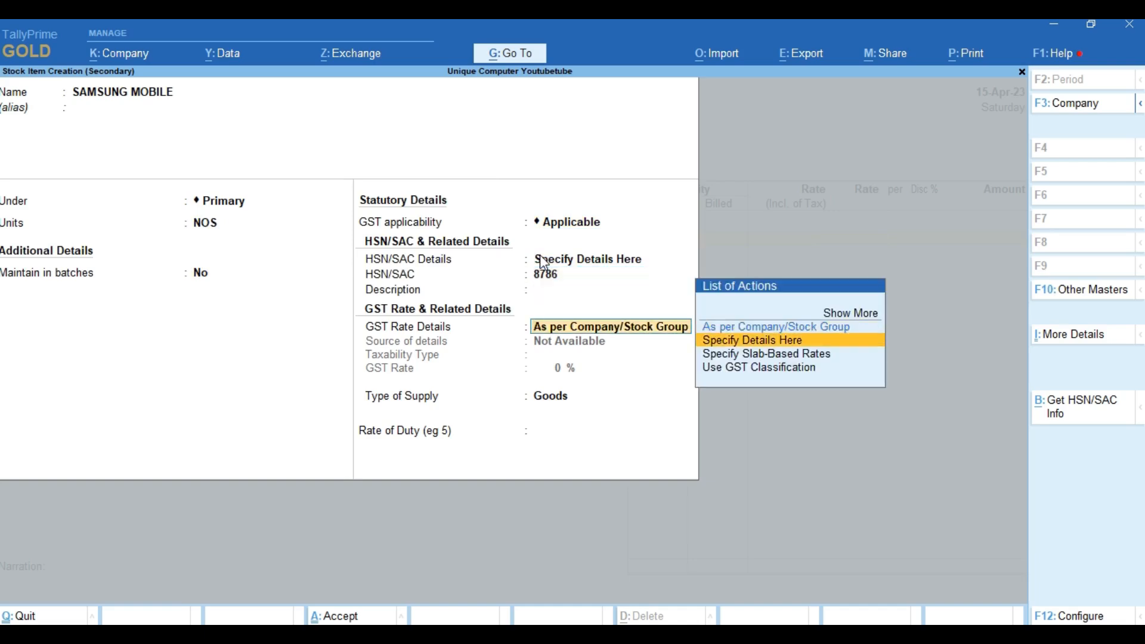
{"action": "key", "text": "Return"}
{"action": "key", "text": "Return"}
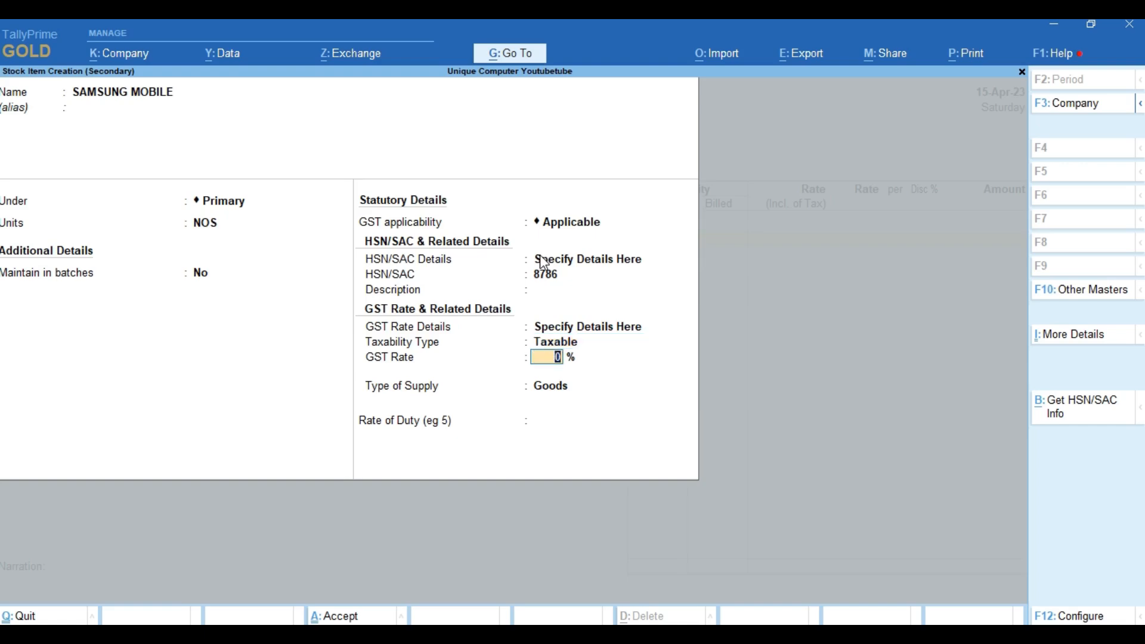
{"action": "type", "text": "12"}
{"action": "key", "text": "Return"}
{"action": "key", "text": "Return"}
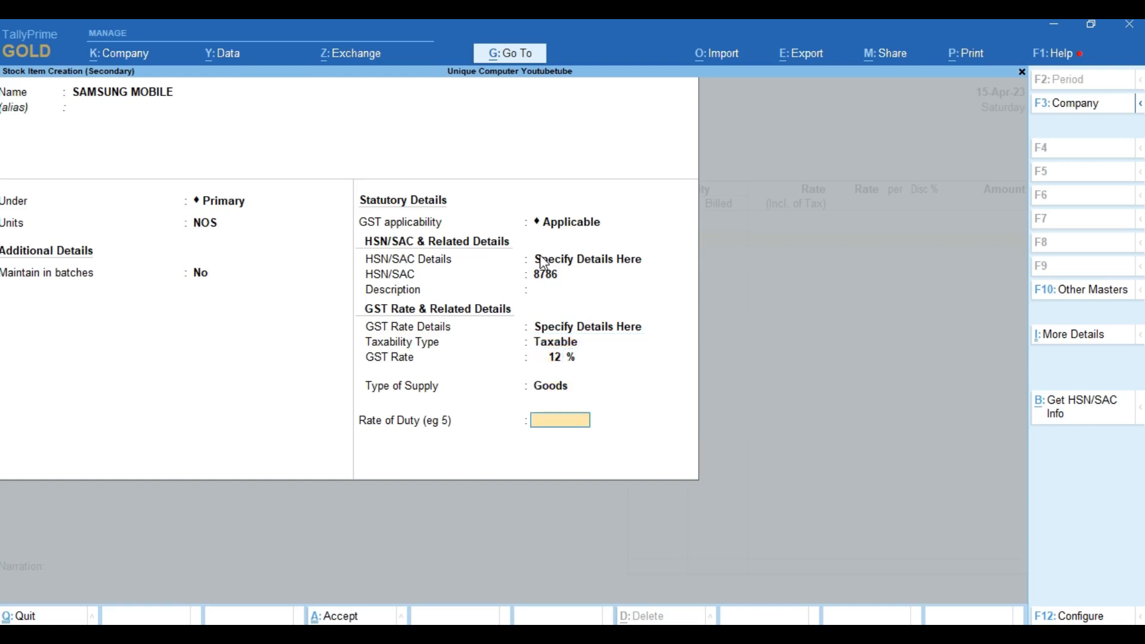
{"action": "key", "text": "Return"}
{"action": "key", "text": "Return"}
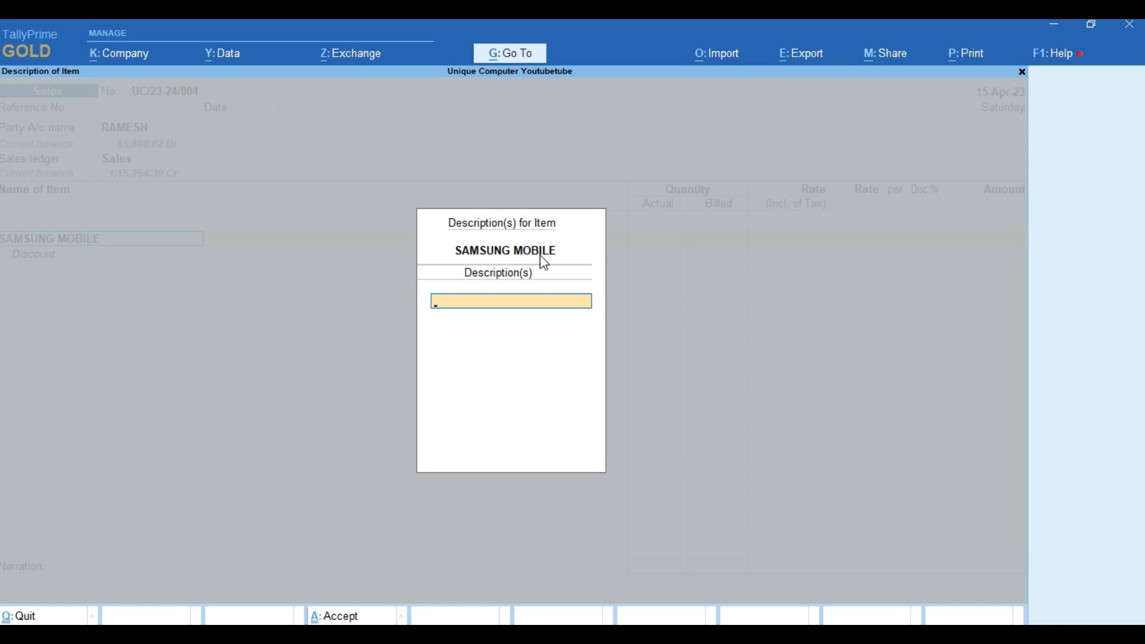
Describe SAMSUNG MOBILE as 'GALXY A15' with a second line holding its serial number
{"action": "type", "text": "GALXY A15"}
{"action": "key", "text": "Return"}
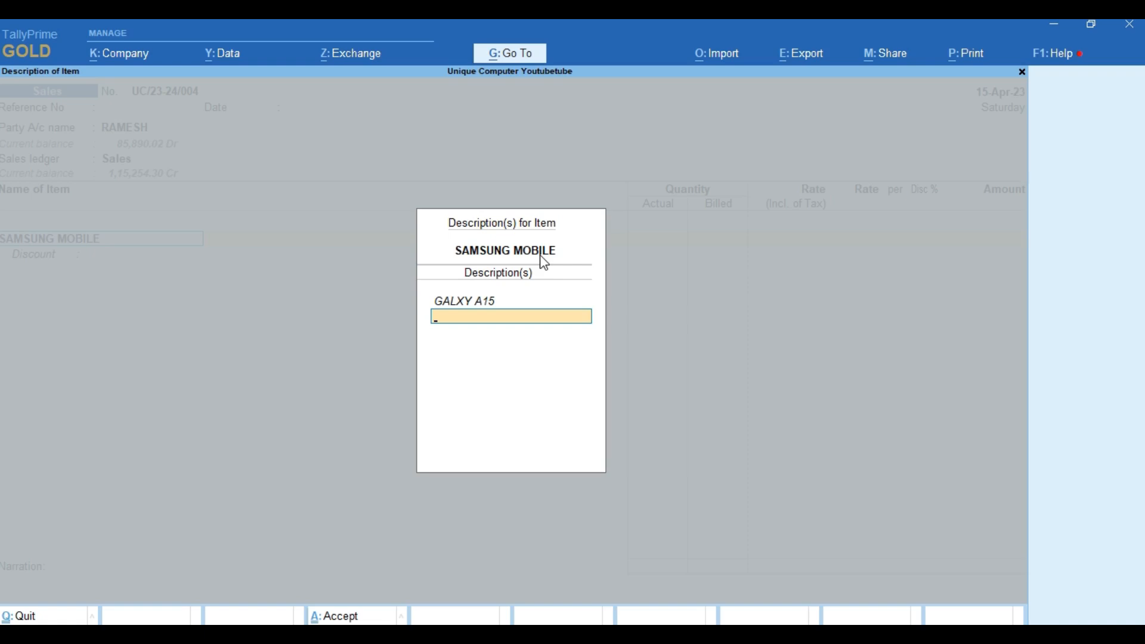
{"action": "type", "text": "87867237232392302382"}
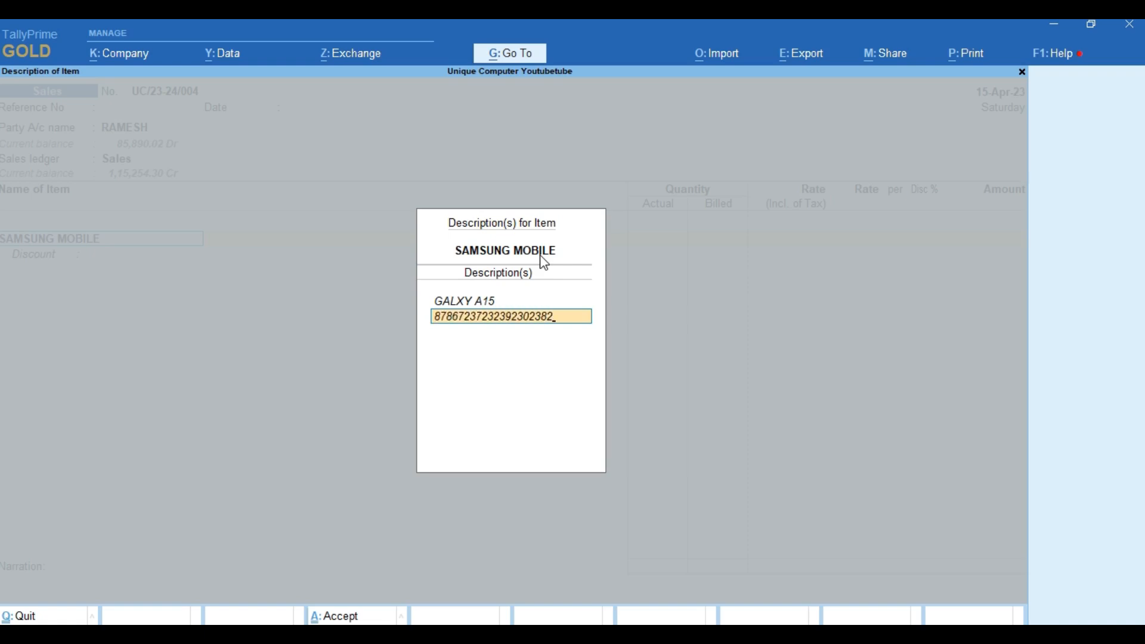
{"action": "key", "text": "Return"}
Bill 1 NOS at a rate of 15,000 for an amount of 15,000.00
{"action": "key", "text": "Return"}
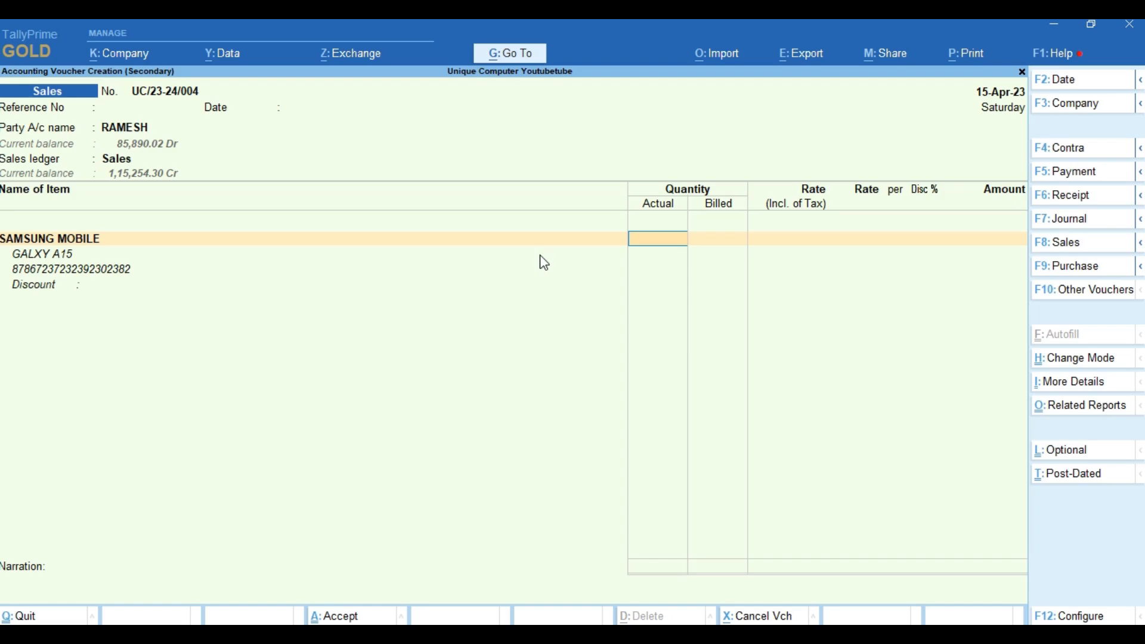
{"action": "type", "text": "1"}
{"action": "key", "text": "Return"}
{"action": "key", "text": "Return"}
{"action": "key", "text": "Return"}
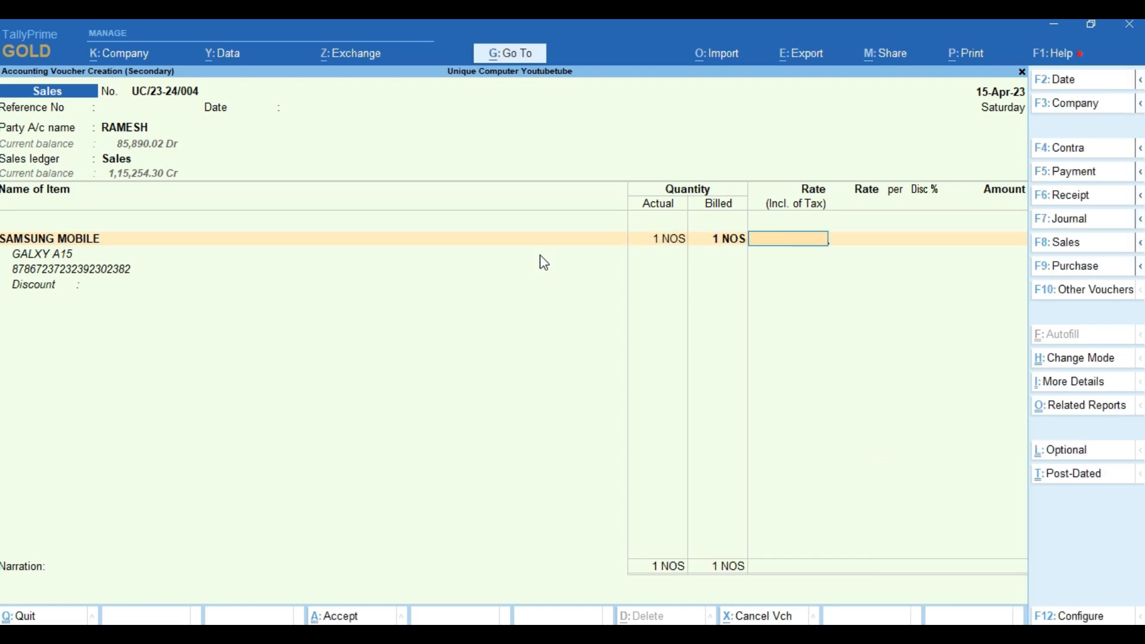
{"action": "key", "text": "Return"}
{"action": "type", "text": "15000"}
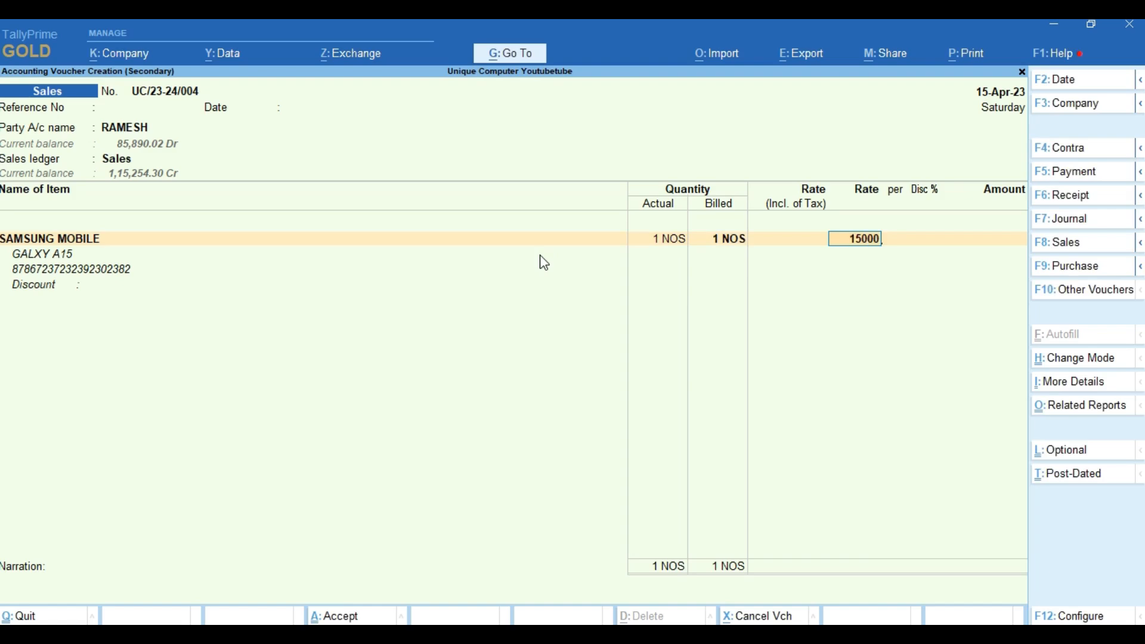
{"action": "key", "text": "Return"}
{"action": "key", "text": "Return"}
{"action": "key", "text": "Return"}
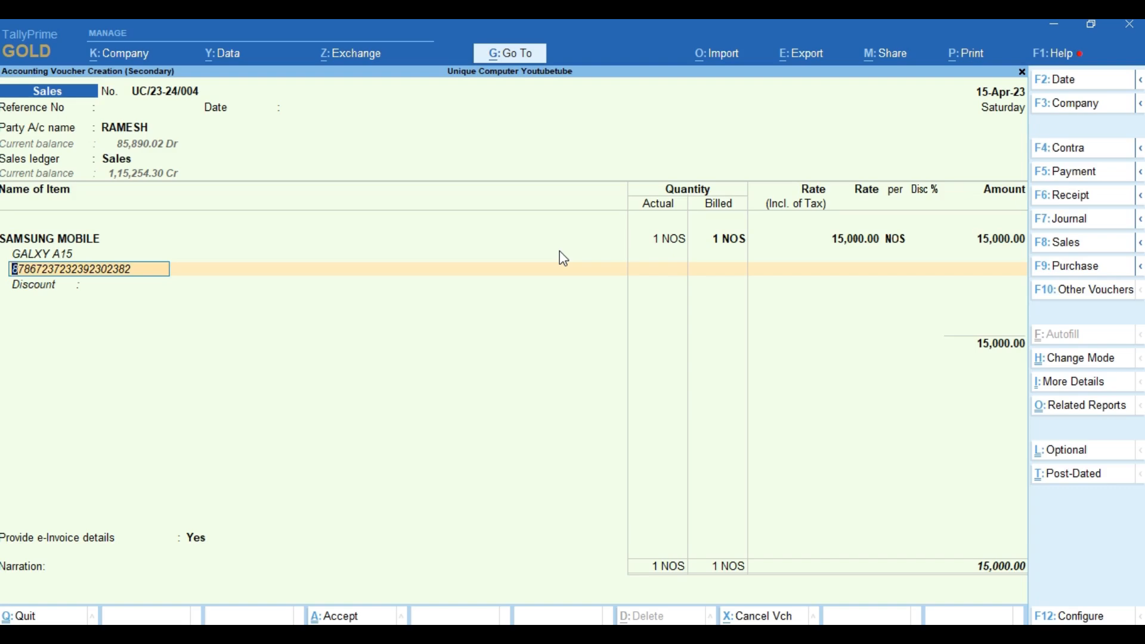
Switch voucher UC/23-24/004 to the SALES class with preset CGST, SGST, Igst and Round Off lines
{"action": "key", "text": "F8"}
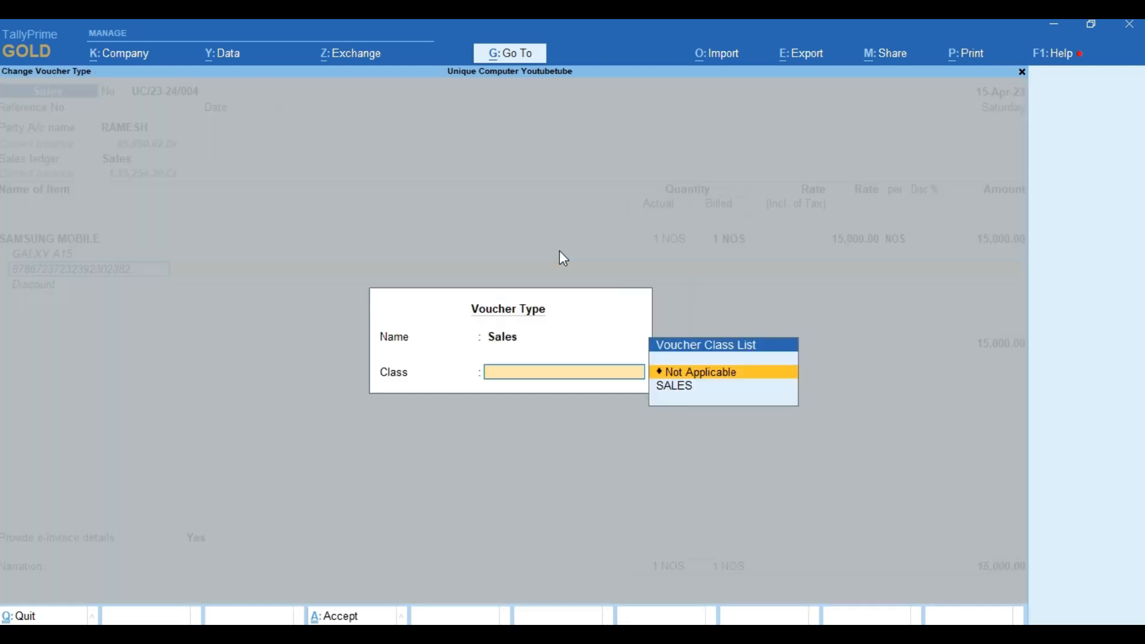
{"action": "key", "text": "Down"}
{"action": "key", "text": "Return"}
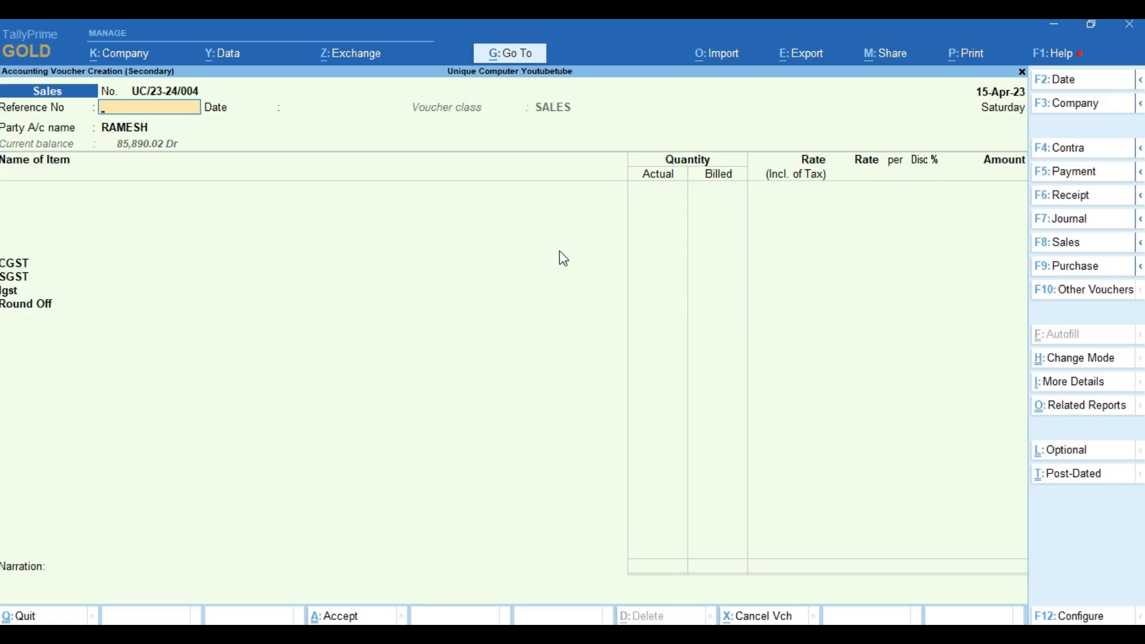
{"action": "key", "text": "Return"}
{"action": "key", "text": "Return"}
{"action": "key", "text": "Return"}
{"action": "key", "text": "Return"}
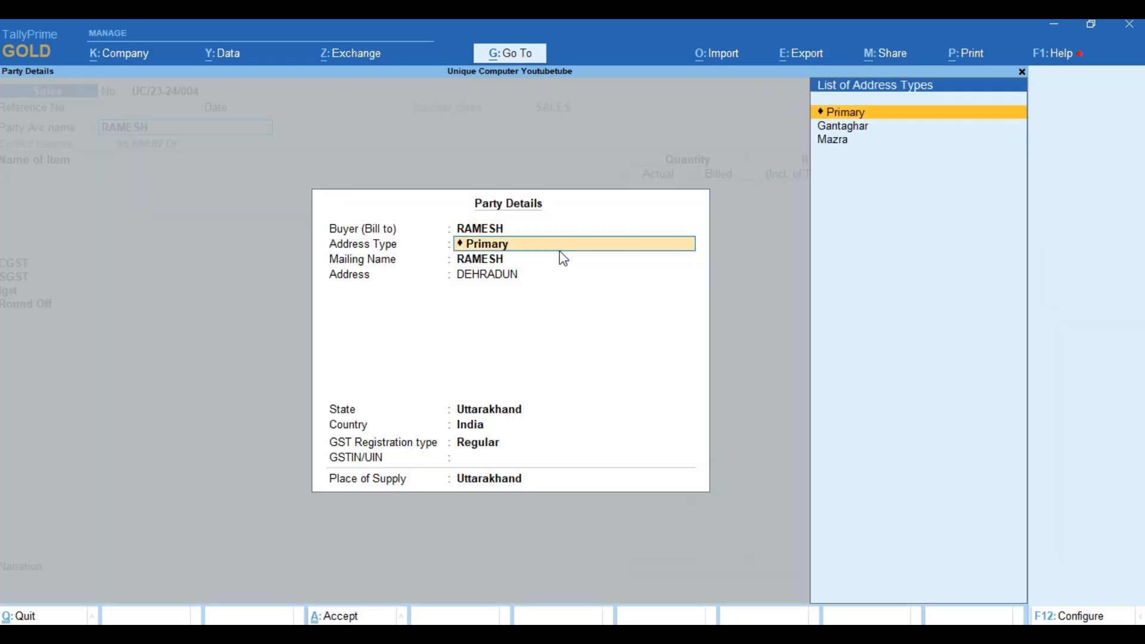
{"action": "key", "text": "Return"}
{"action": "key", "text": "Return"}
{"action": "key", "text": "Return"}
{"action": "key", "text": "Return"}
{"action": "key", "text": "Return"}
{"action": "key", "text": "Return"}
{"action": "key", "text": "Return"}
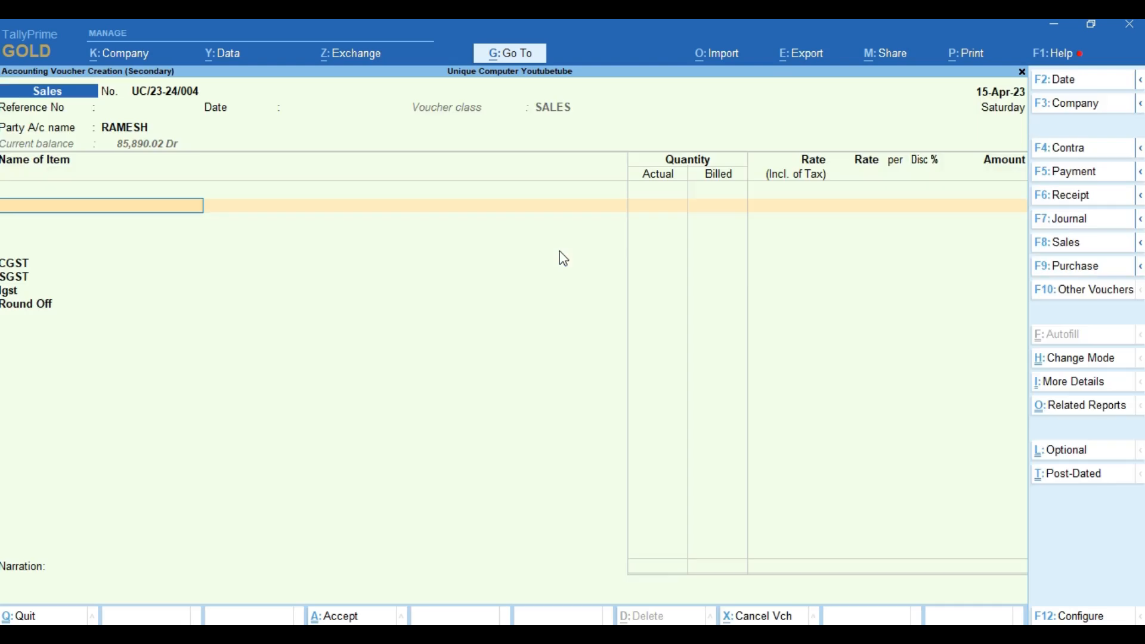
{"action": "type", "text": "Mo"}
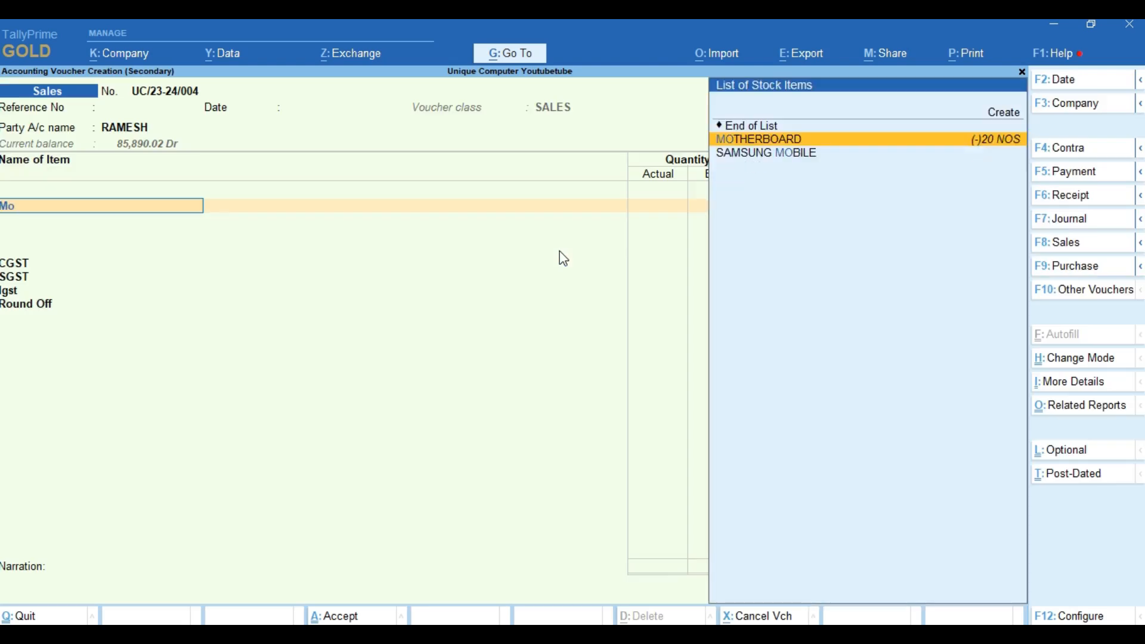
{"action": "key", "text": "Down"}
{"action": "key", "text": "Return"}
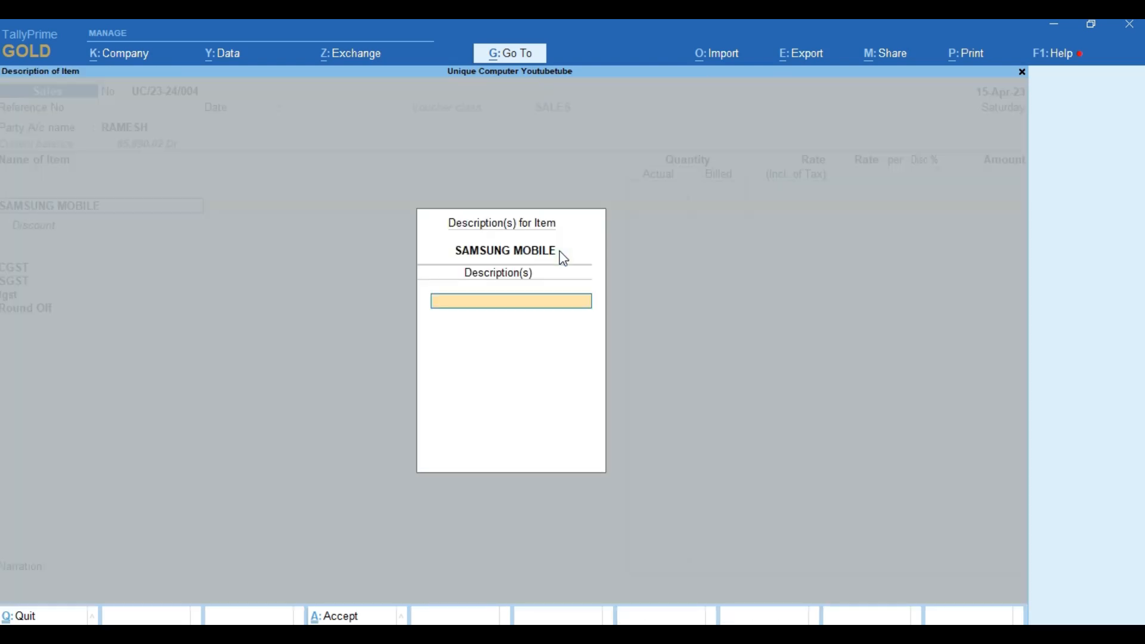
{"action": "type", "text": "GalaxyA15"}
{"action": "key", "text": "Return"}
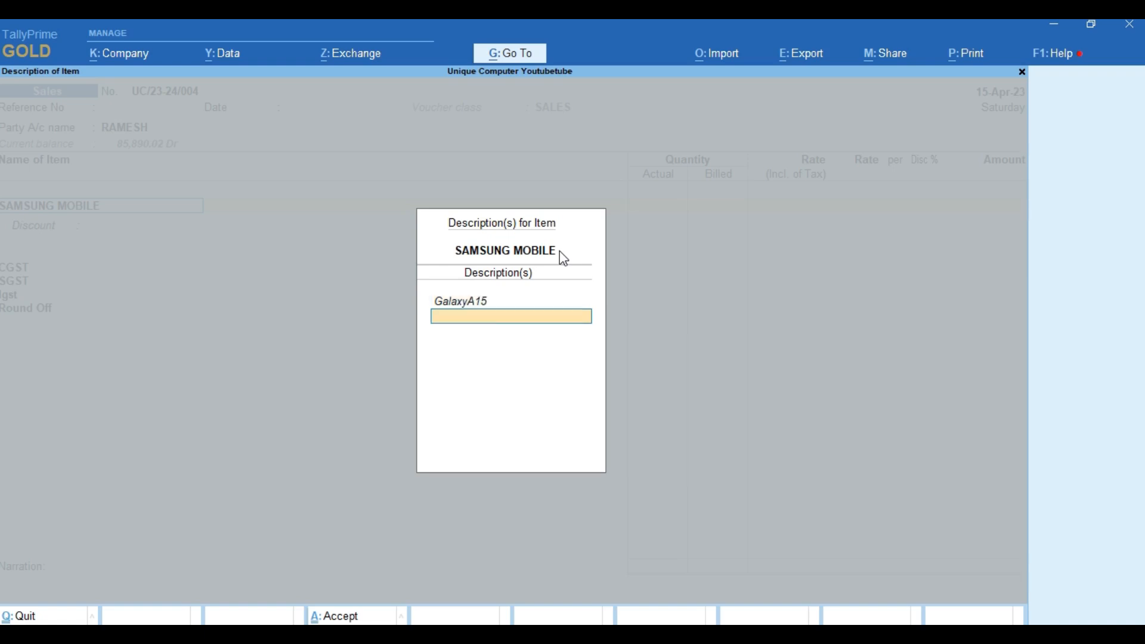
{"action": "type", "text": "IMEI - 6546723723829327328"}
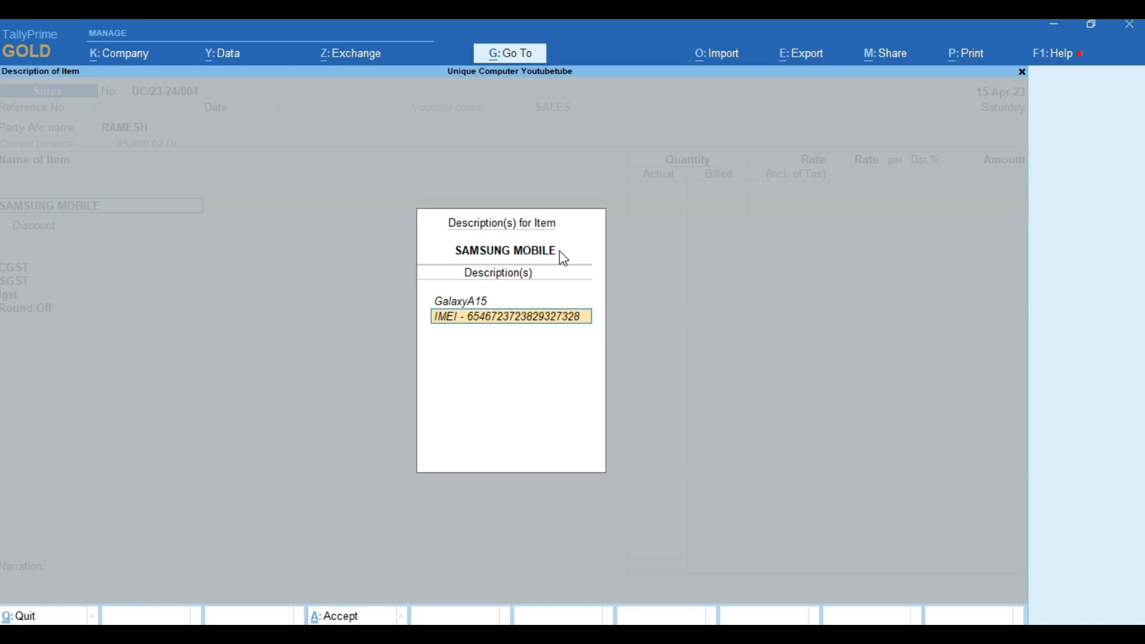
{"action": "key", "text": "Return"}
Bill 1 mobile at an 18,000 tax-inclusive rate and accept the e-Invoice place details
{"action": "key", "text": "Return"}
{"action": "type", "text": "1"}
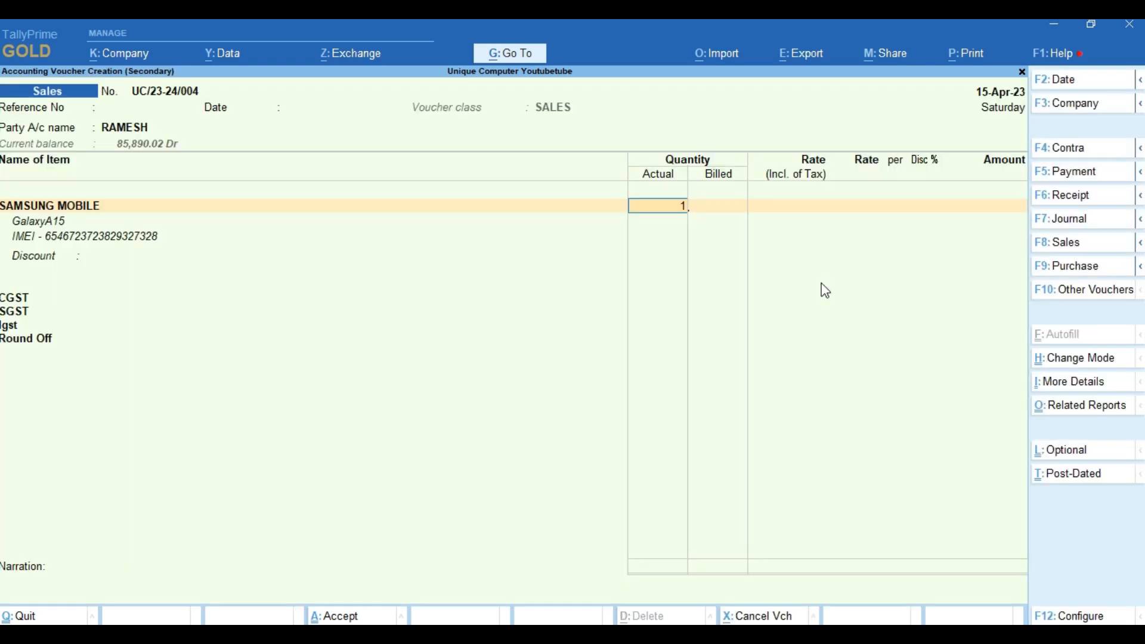
{"action": "key", "text": "Return"}
{"action": "key", "text": "Return"}
{"action": "key", "text": "Return"}
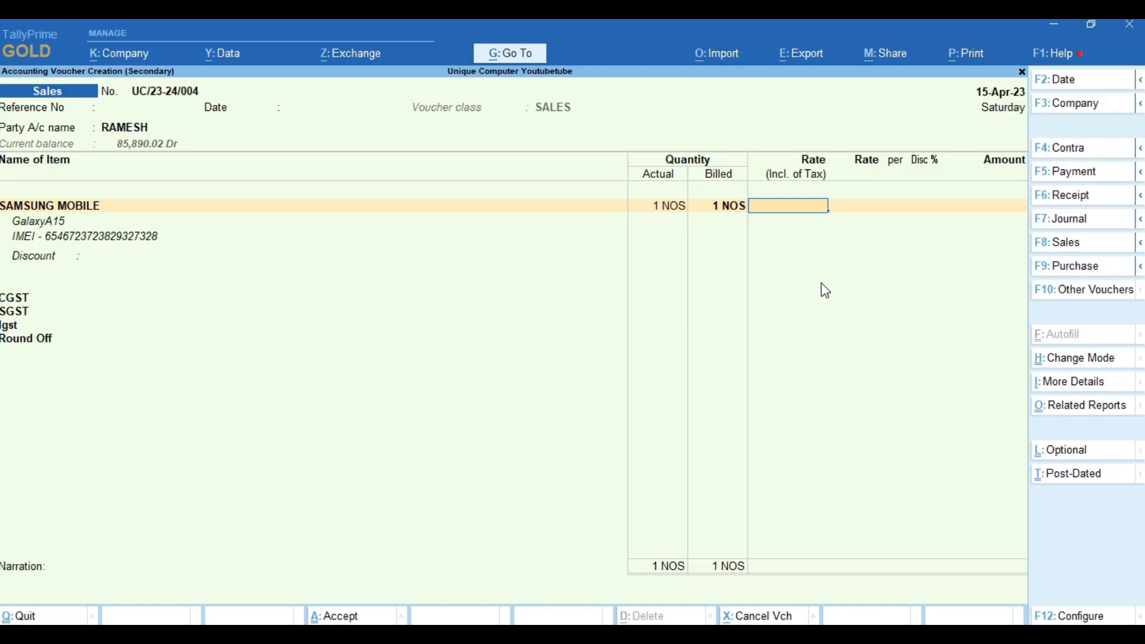
{"action": "type", "text": "18000"}
{"action": "key", "text": "Return"}
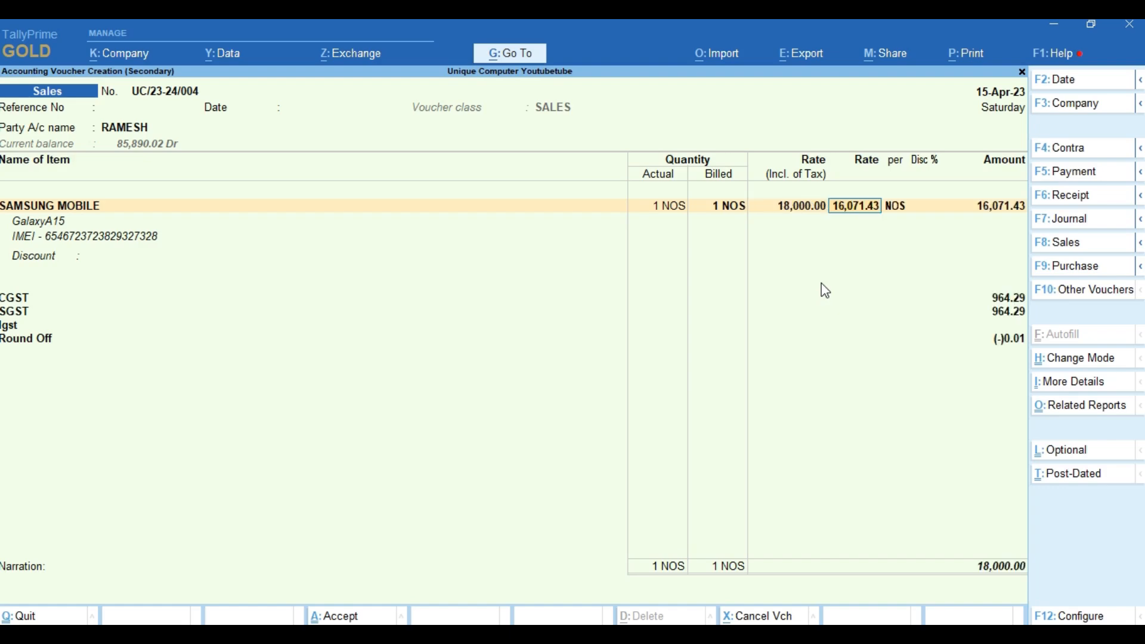
{"action": "key", "text": "Return"}
{"action": "key", "text": "Return"}
{"action": "key", "text": "Return"}
{"action": "key", "text": "Return"}
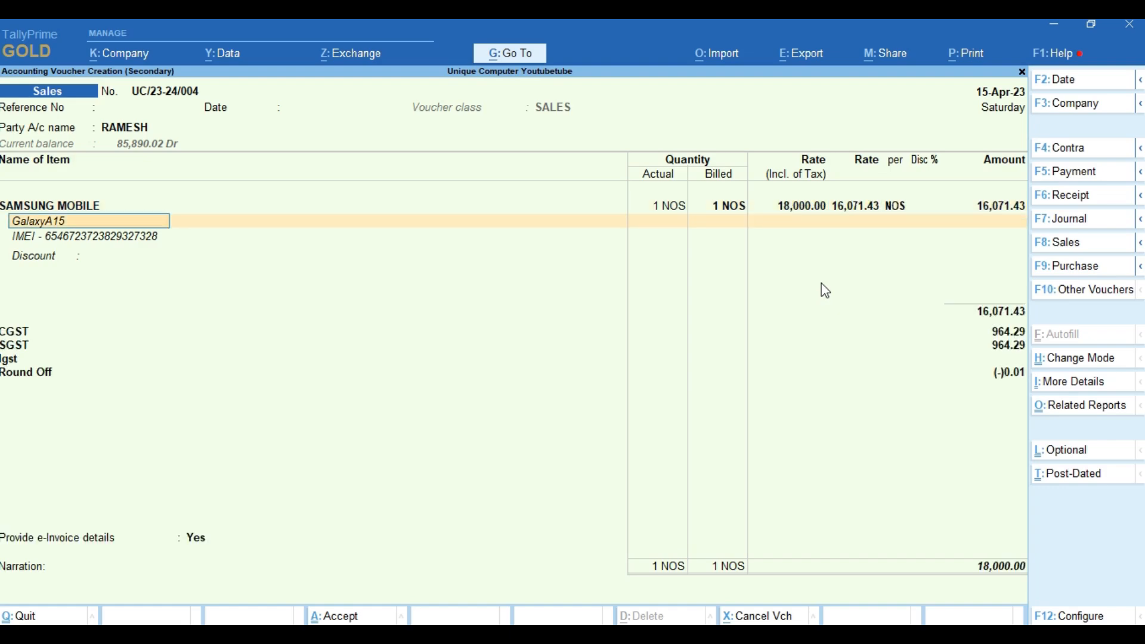
{"action": "key", "text": "Return"}
{"action": "key", "text": "Return"}
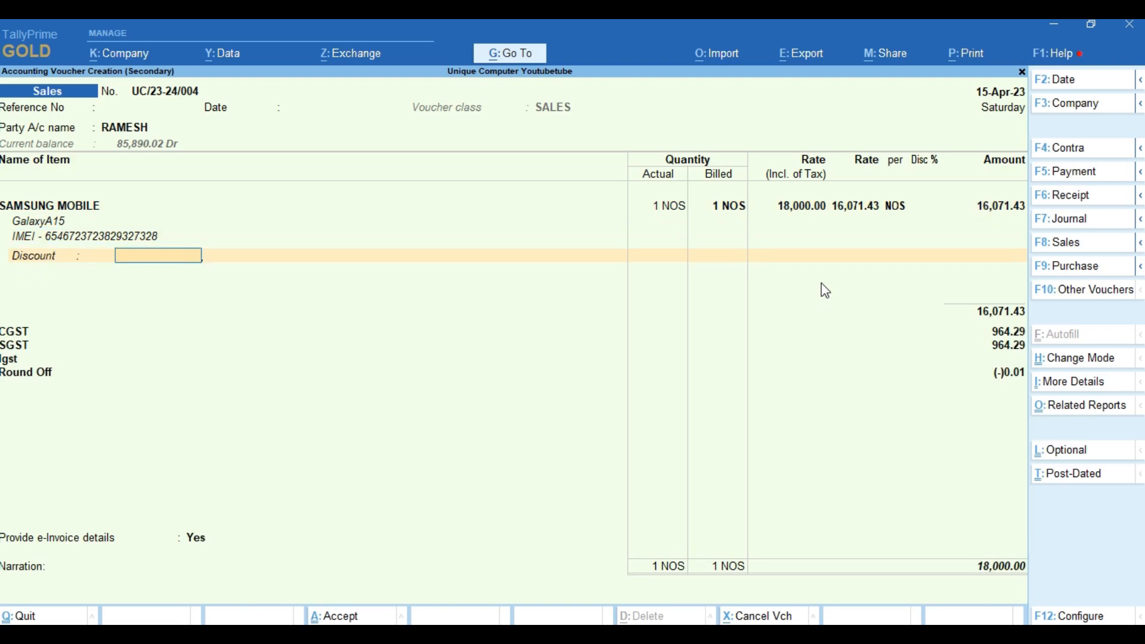
{"action": "key", "text": "Return"}
{"action": "key", "text": "Return"}
{"action": "key", "text": "Return"}
{"action": "key", "text": "Return"}
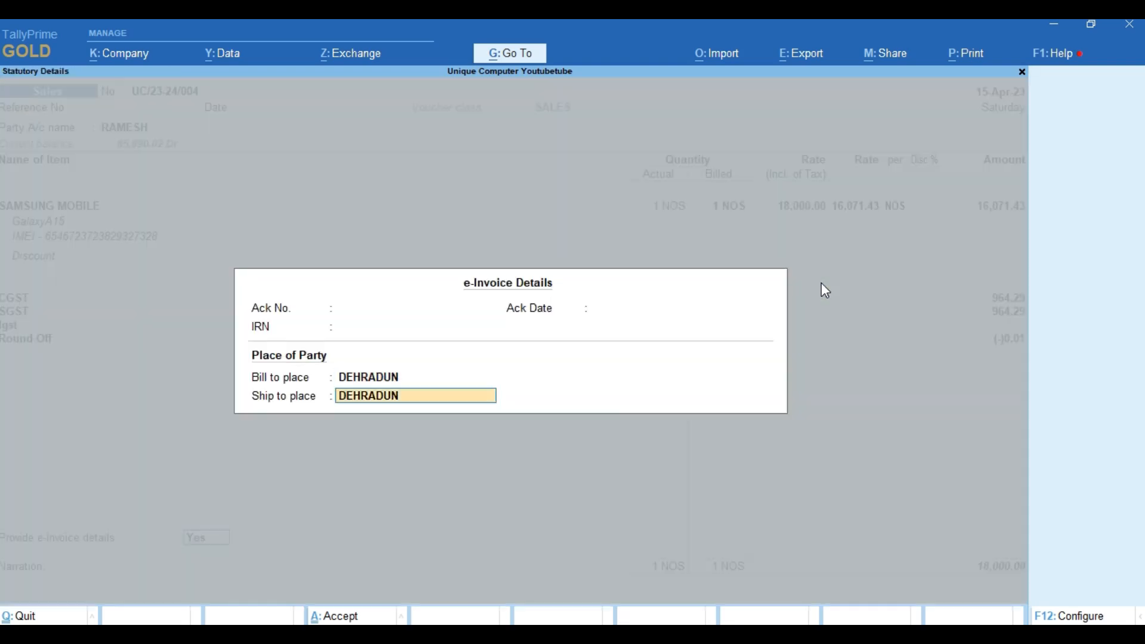
{"action": "key", "text": "Return"}
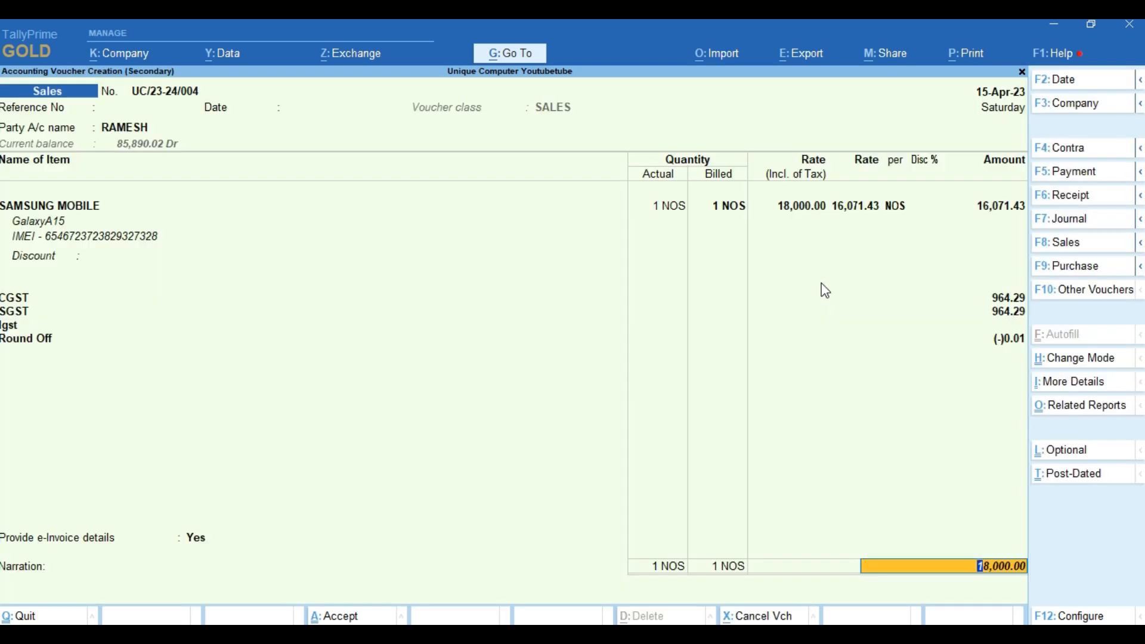
{"action": "key", "text": "Return"}
{"action": "key", "text": "Return"}
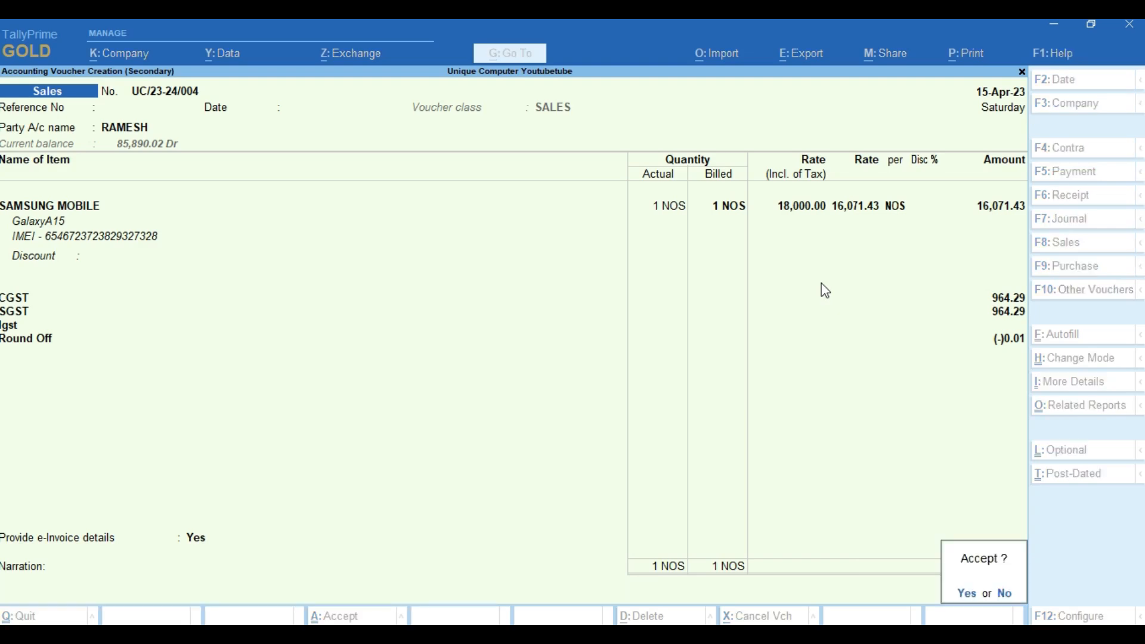
{"action": "key", "text": "n"}
Change the voucher date to 18-Apr-23 and save it without an e-invoice
{"action": "key", "text": "F2"}
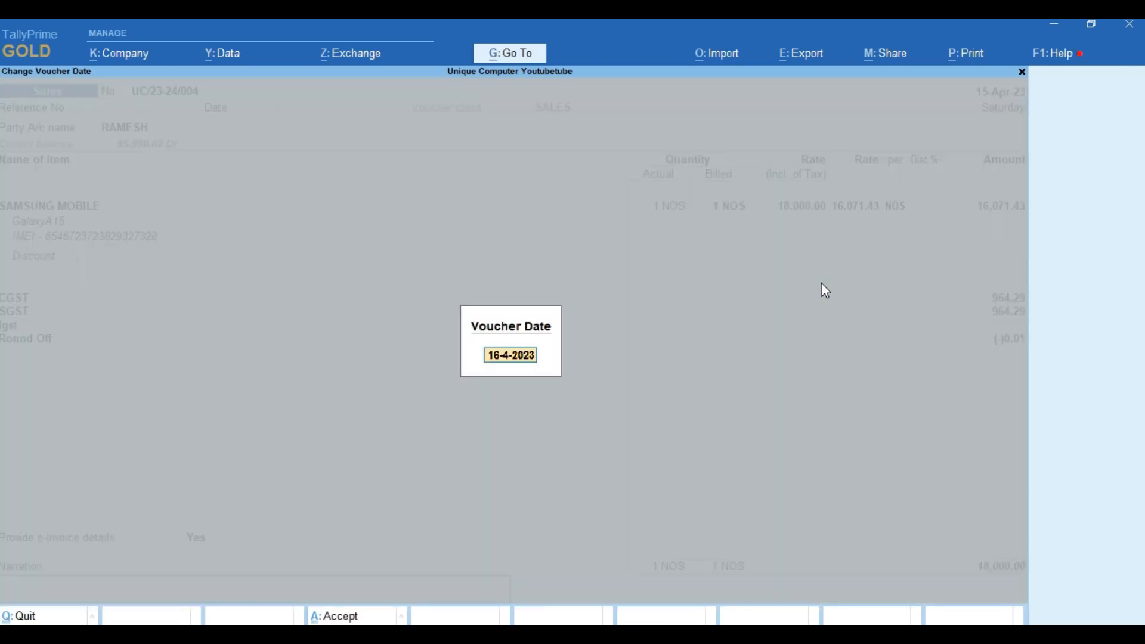
{"action": "type", "text": "18.4"}
{"action": "key", "text": "Return"}
{"action": "key", "text": "Return"}
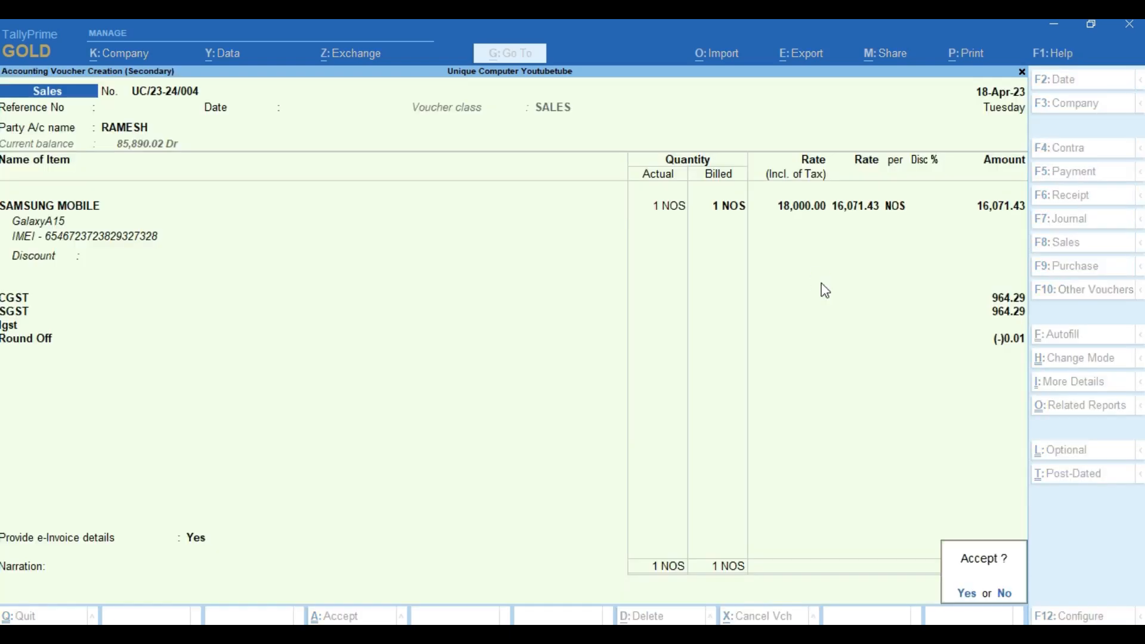
{"action": "key", "text": "Return"}
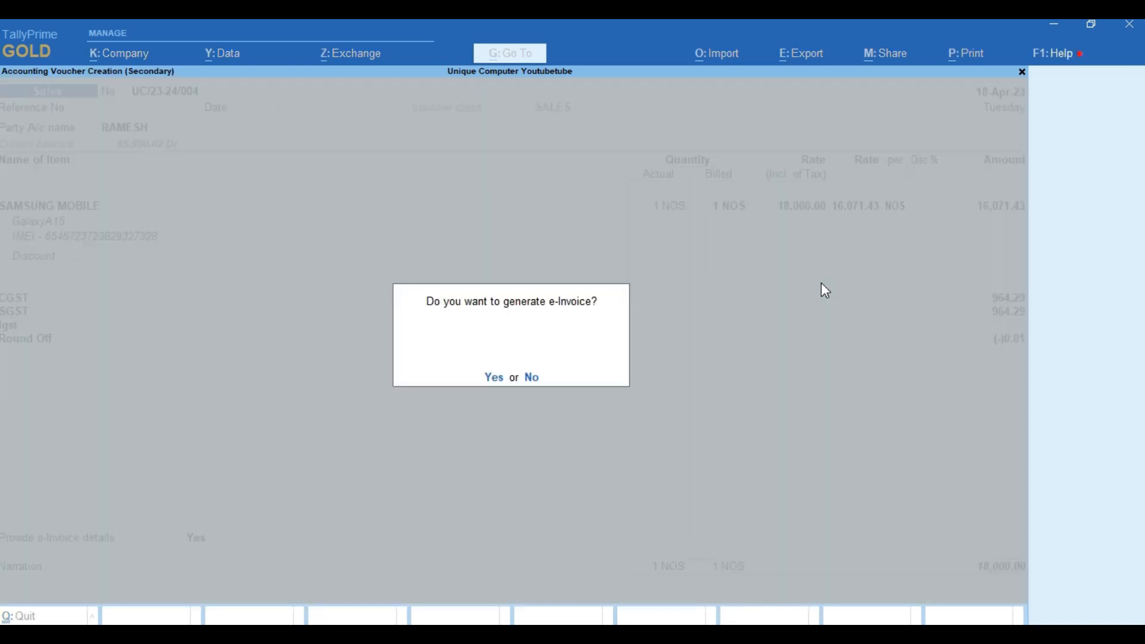
{"action": "key", "text": "n"}
{"action": "key", "text": "n"}
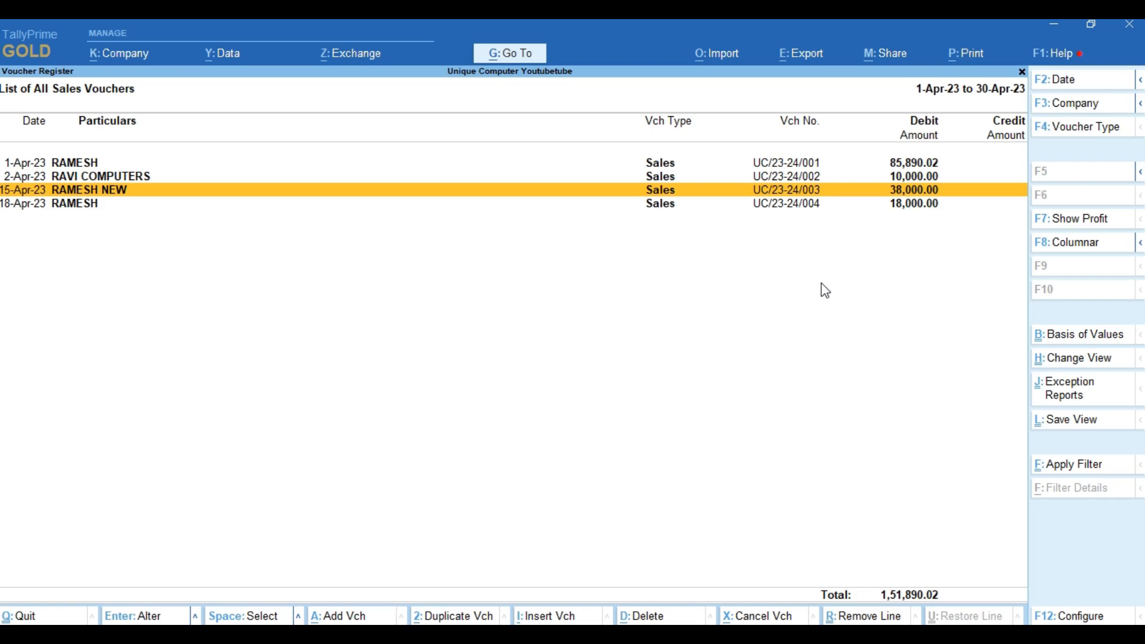
{"action": "key", "text": "Down"}
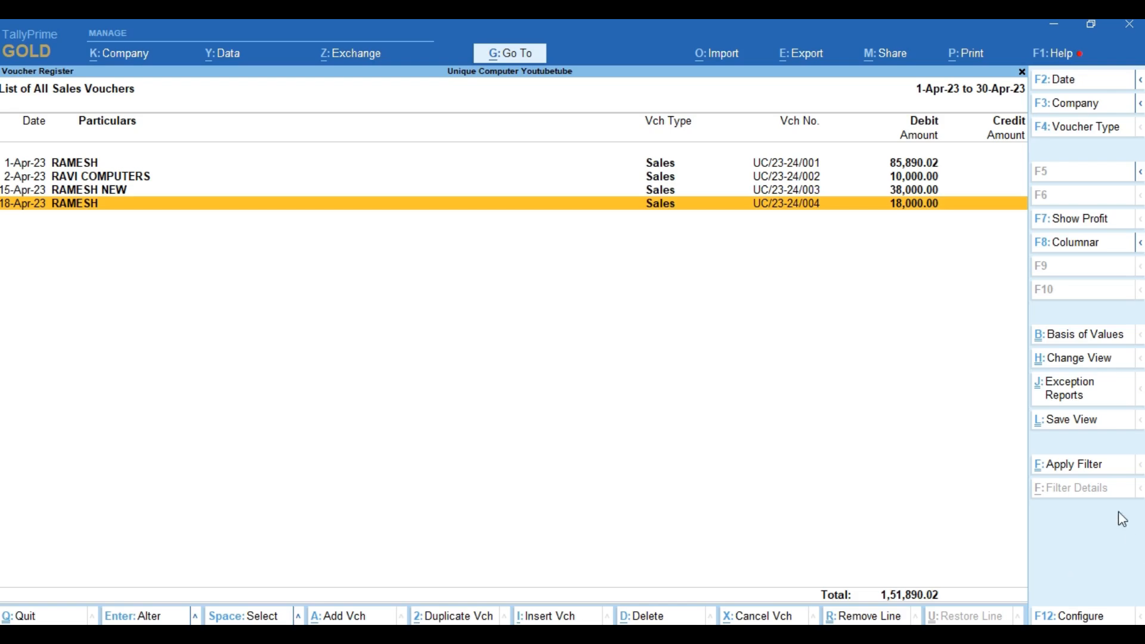
{"action": "left_click", "coordinate": [1084, 472]}
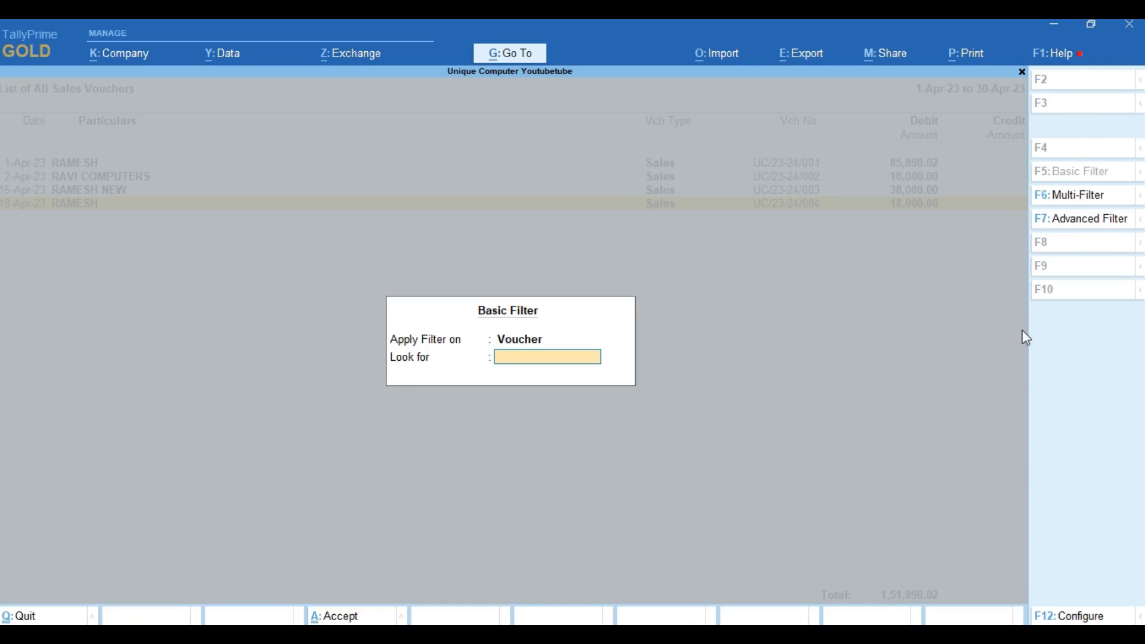
{"action": "left_click", "coordinate": [1069, 196]}
{"action": "left_click", "coordinate": [1083, 222]}
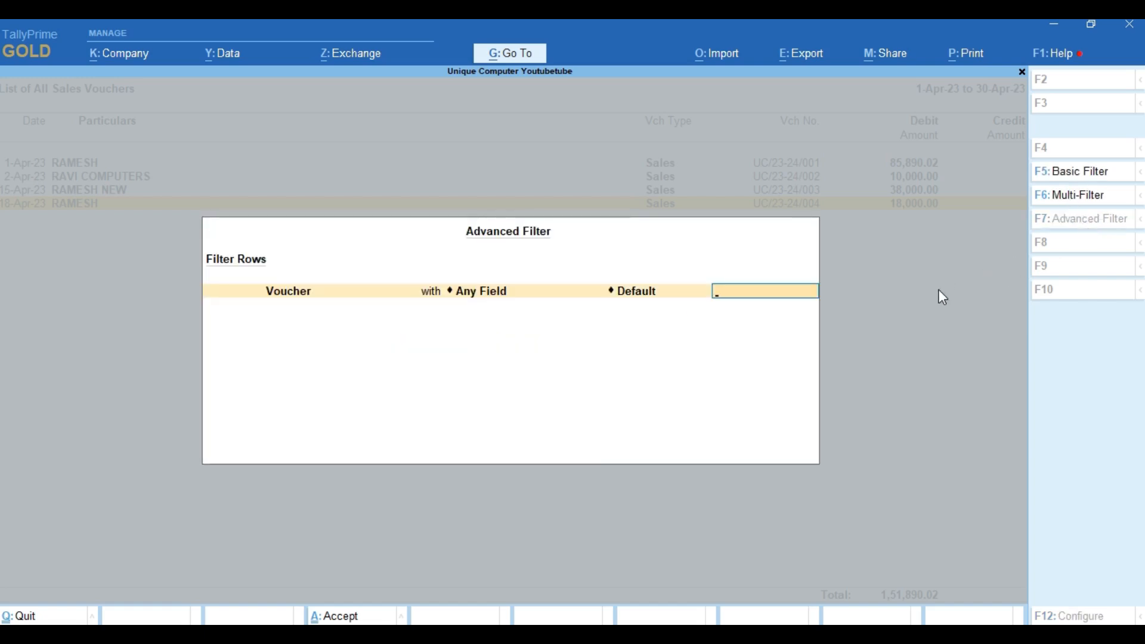
{"action": "key", "text": "Escape"}
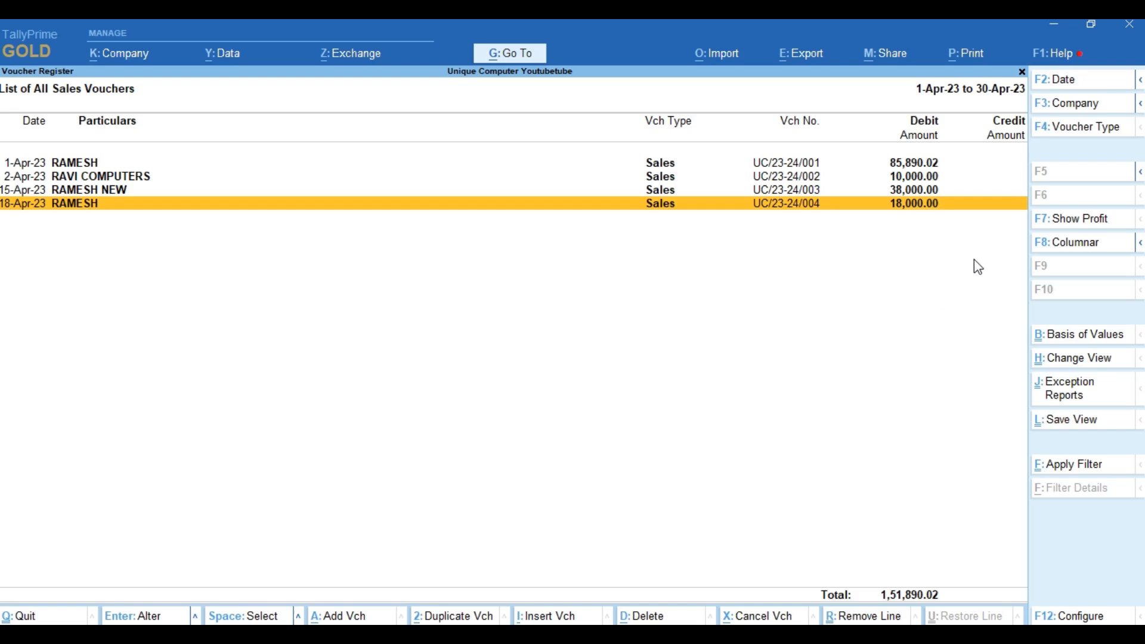
{"action": "left_click", "coordinate": [1076, 468]}
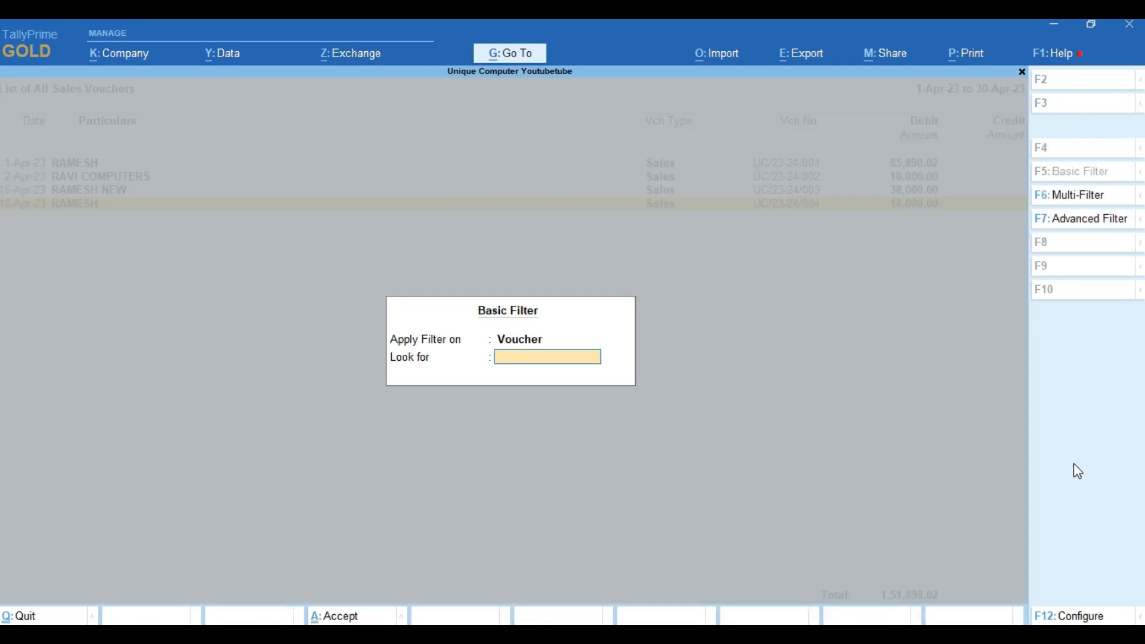
{"action": "type", "text": "GA"}
{"action": "key", "text": "BackSpace"}
{"action": "type", "text": "alaxy"}
{"action": "key", "text": "Return"}
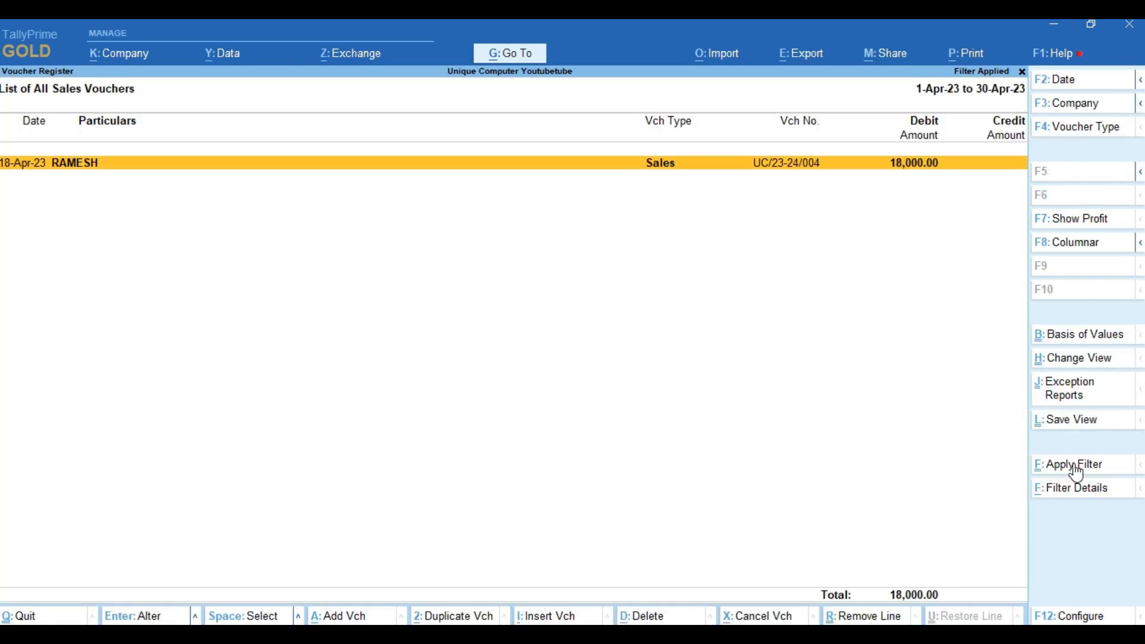
{"action": "key", "text": "Return"}
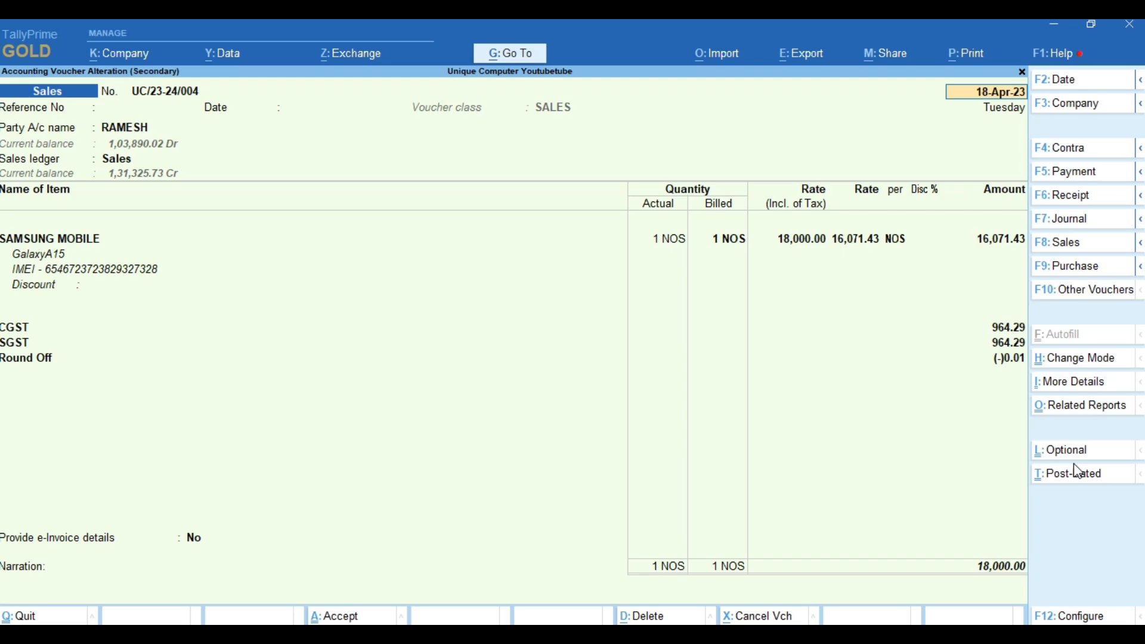
{"action": "key", "text": "Escape"}
{"action": "key", "text": "Escape"}
{"action": "key", "text": "Return"}
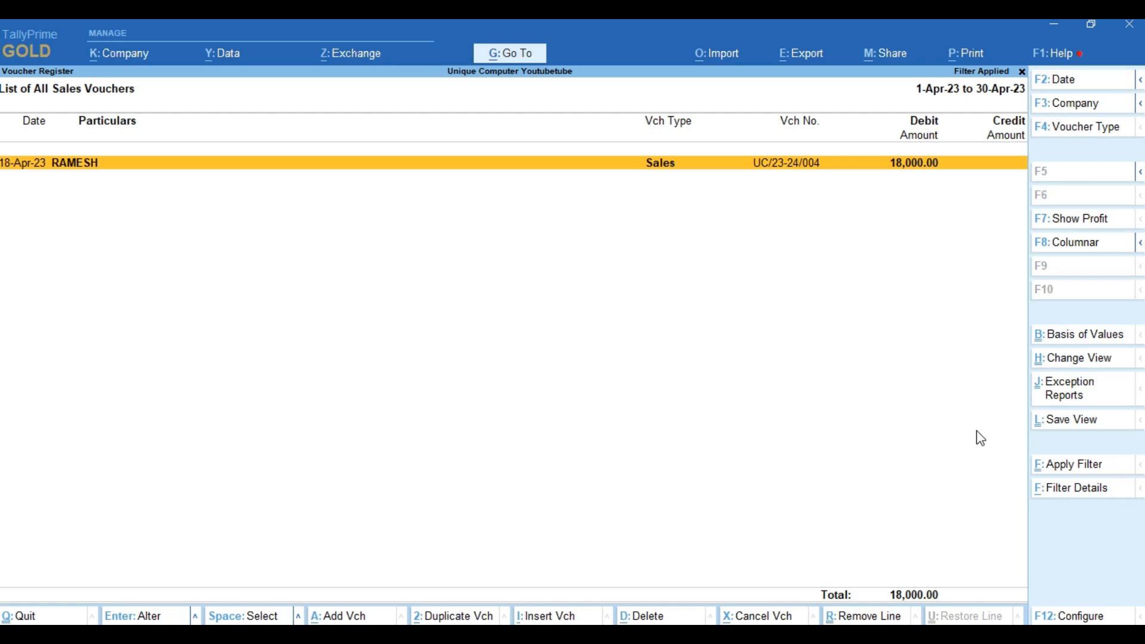
{"action": "key", "text": "Escape"}
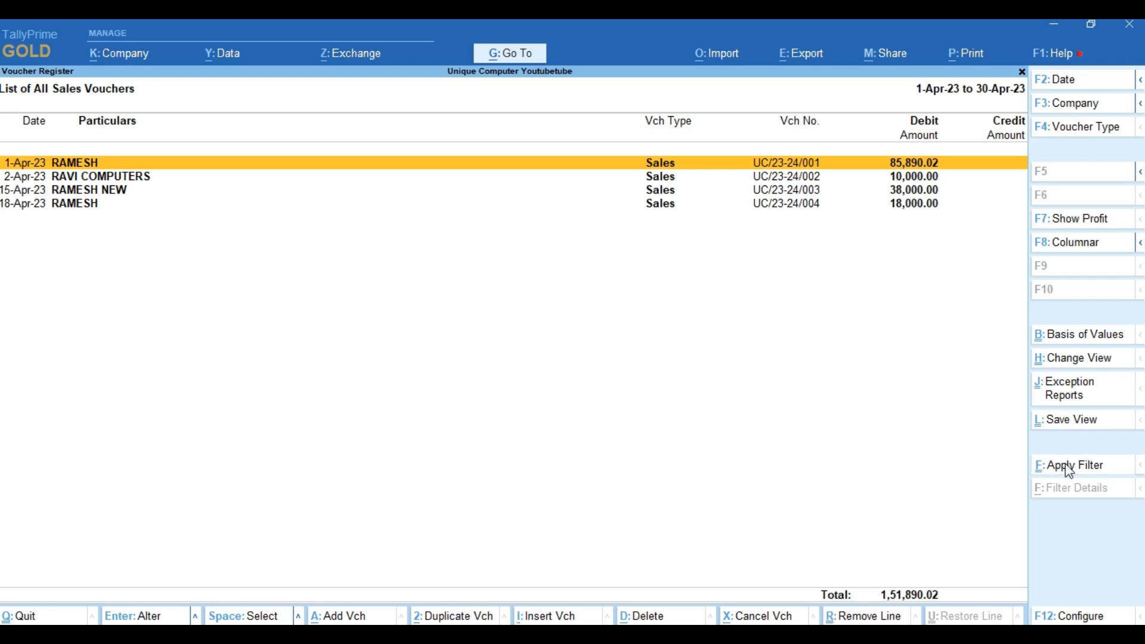
{"action": "key", "text": "ctrl+f"}
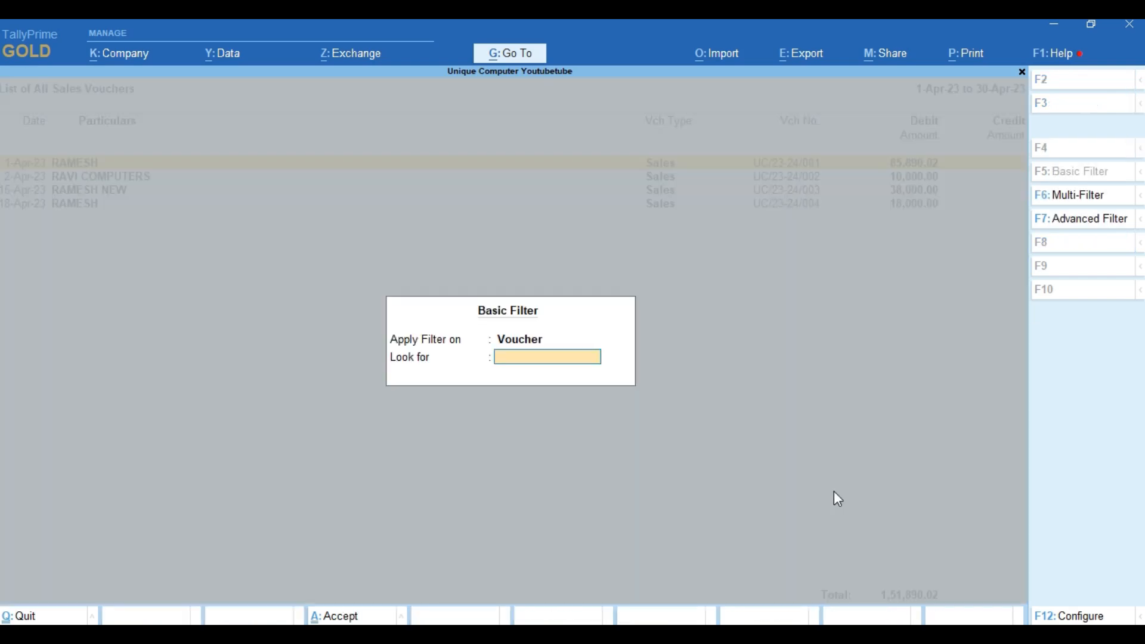
{"action": "type", "text": "0987654321"}
{"action": "key", "text": "Return"}
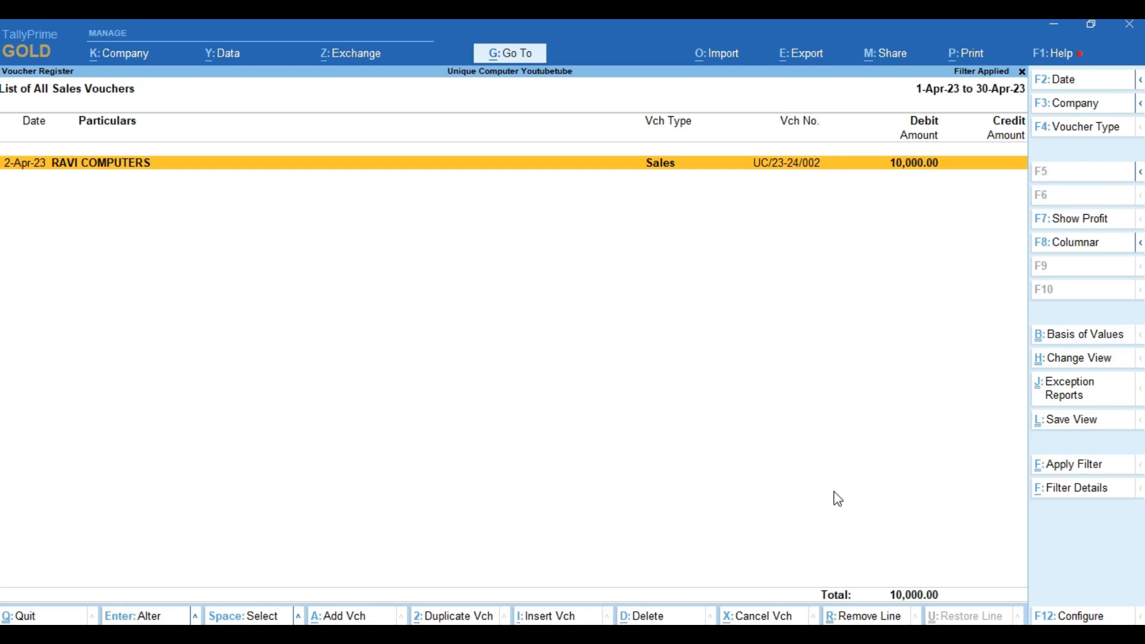
{"action": "key", "text": "Return"}
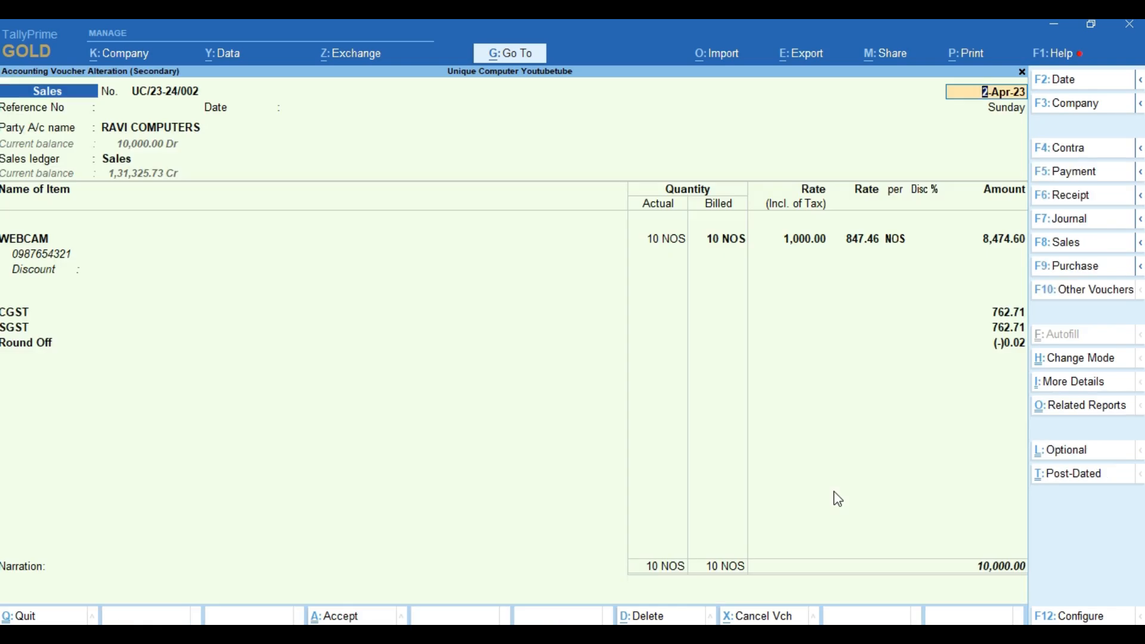
{"action": "key", "text": "Escape"}
{"action": "key", "text": "y"}
{"action": "key", "text": "Escape"}
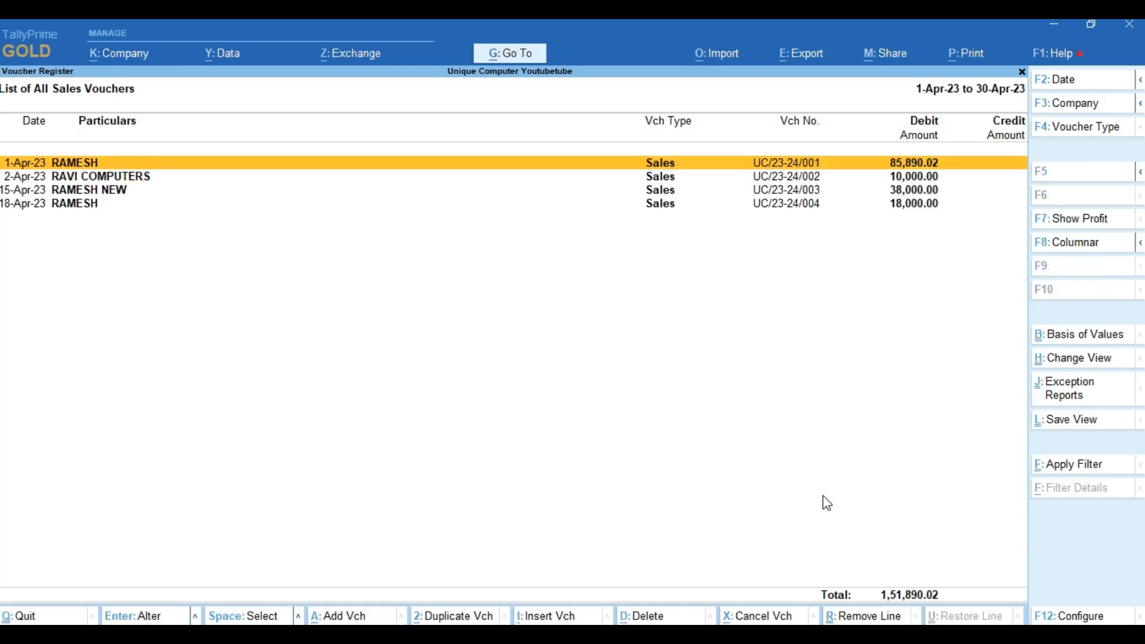
{"action": "left_click", "coordinate": [661, 192]}
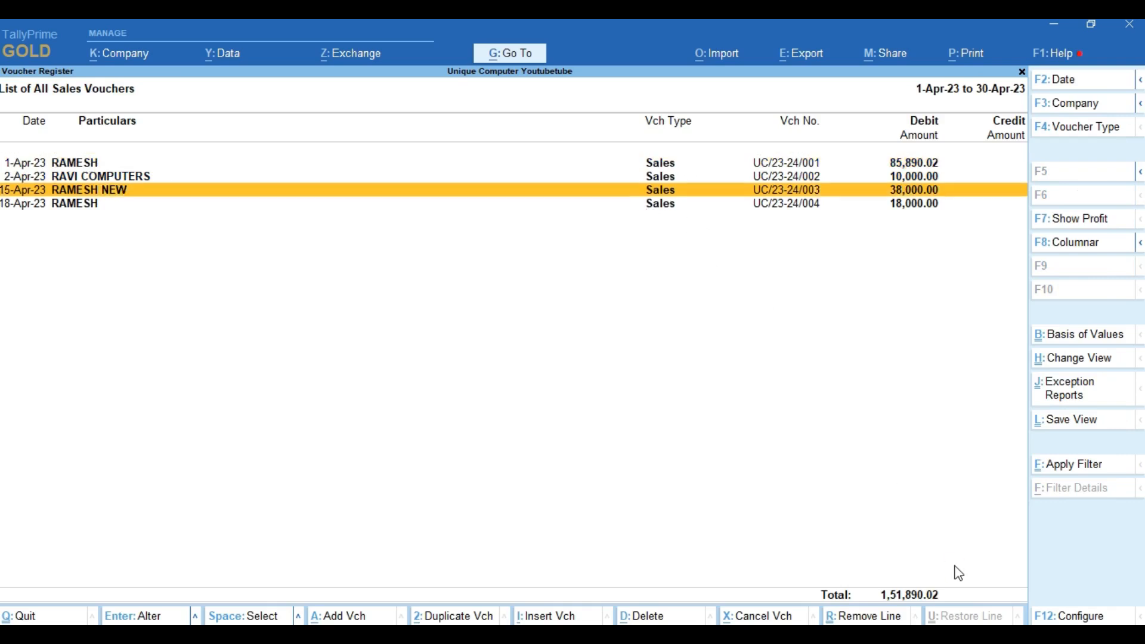
{"action": "key", "text": "Return"}
{"action": "key", "text": "Return"}
{"action": "key", "text": "Return"}
{"action": "key", "text": "Return"}
{"action": "key", "text": "Return"}
{"action": "key", "text": "Return"}
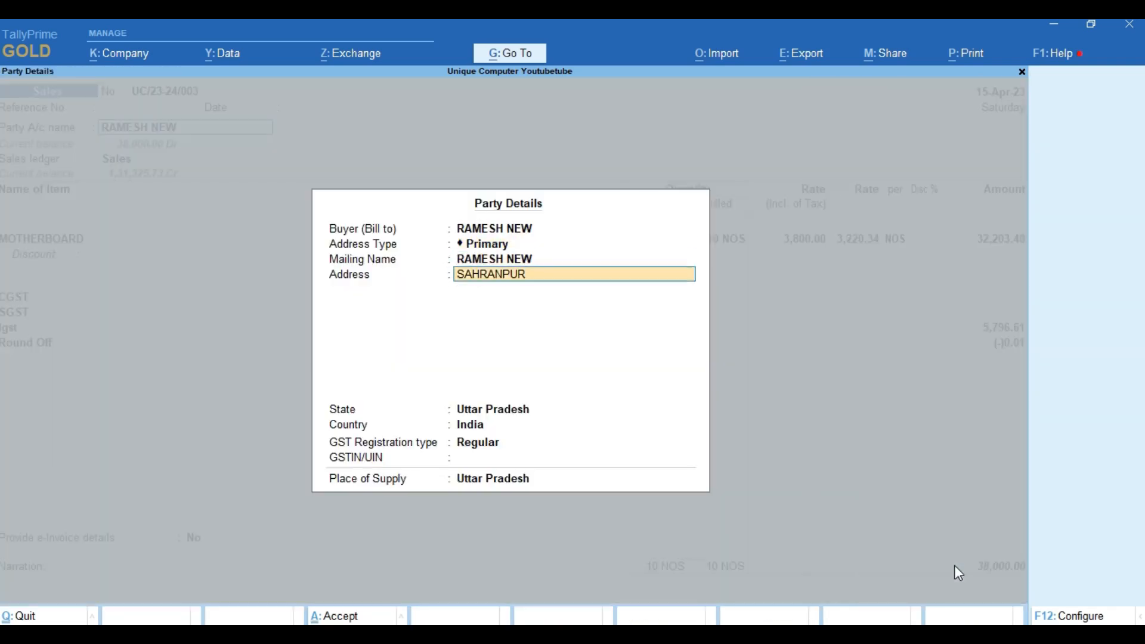
{"action": "key", "text": "Return"}
{"action": "key", "text": "Return"}
{"action": "key", "text": "Return"}
{"action": "key", "text": "Return"}
{"action": "key", "text": "Return"}
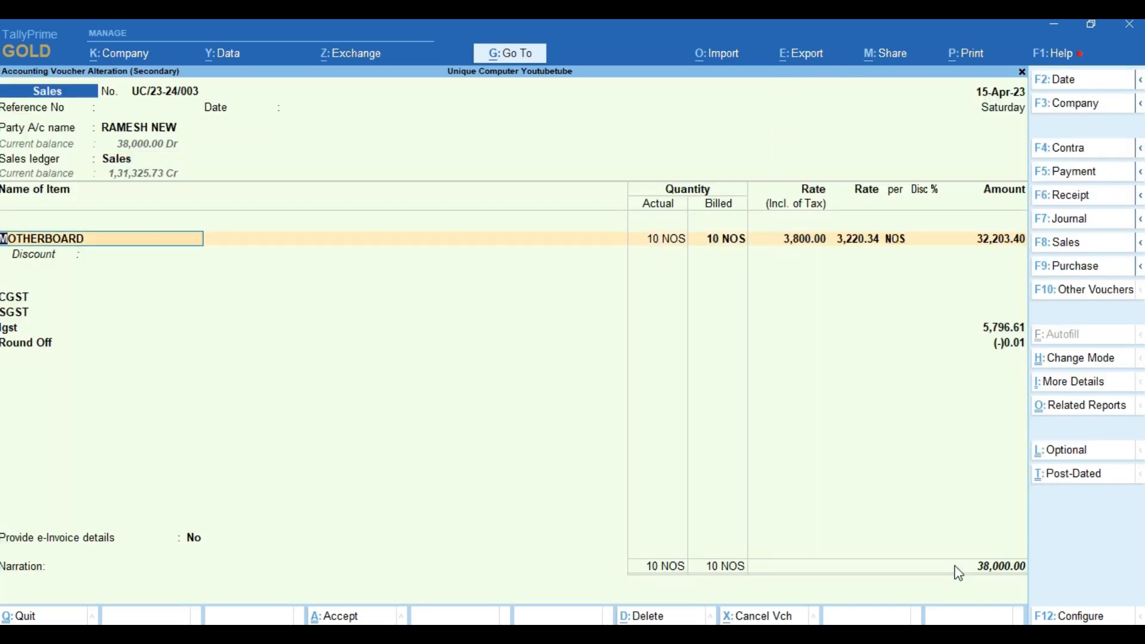
{"action": "key", "text": "Return"}
{"action": "type", "text": "0987"}
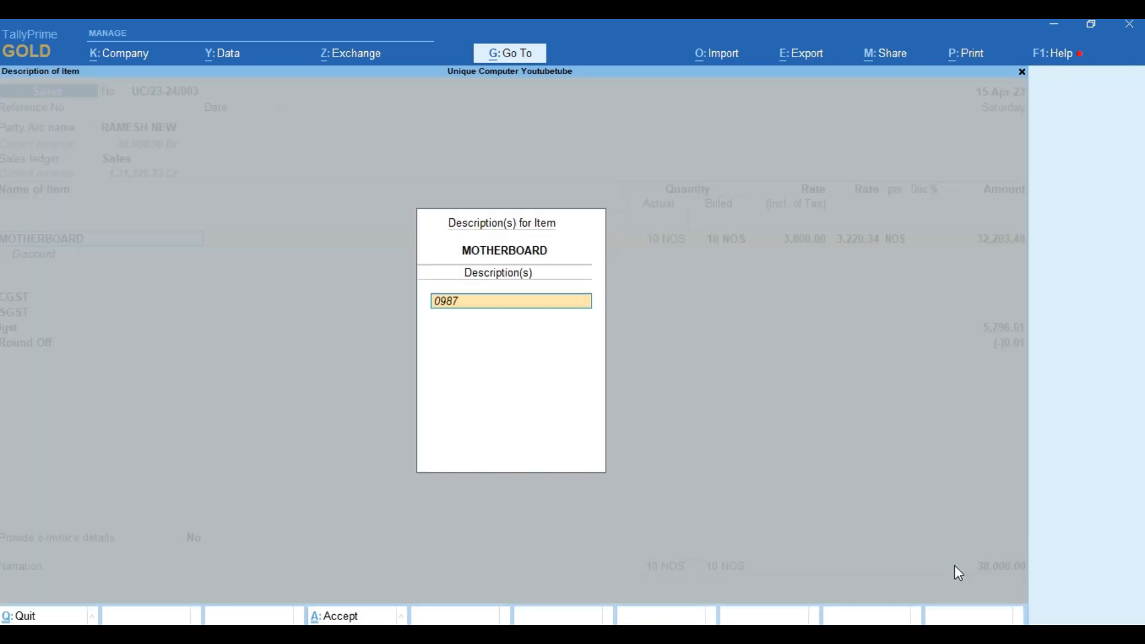
{"action": "type", "text": "654321"}
{"action": "key", "text": "Return"}
{"action": "key", "text": "Return"}
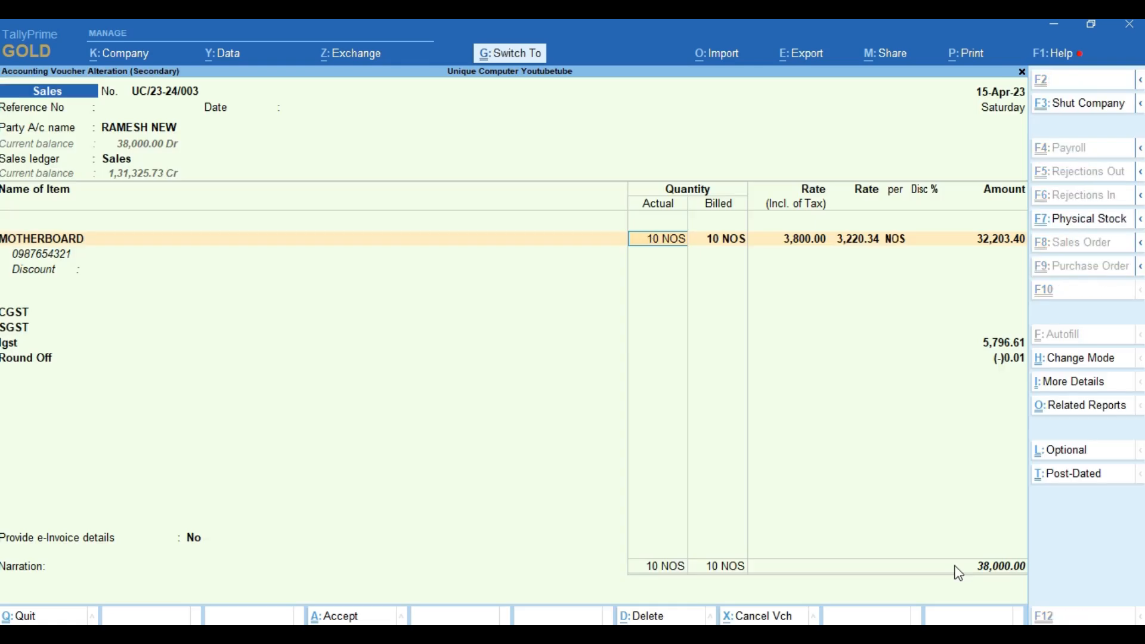
{"action": "key", "text": "ctrl+a"}
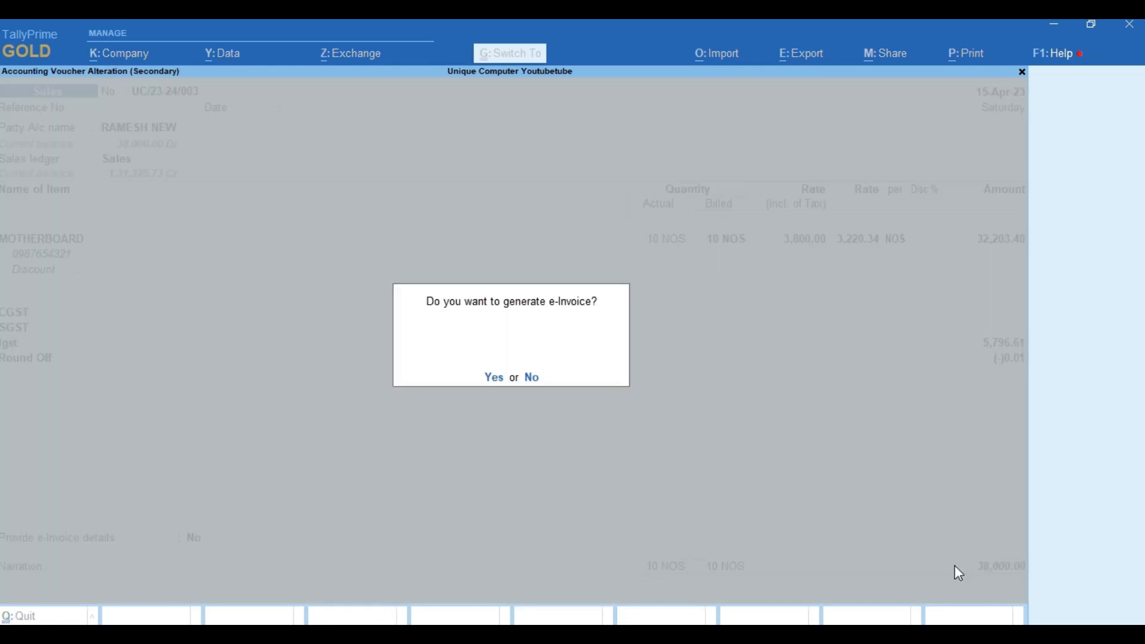
{"action": "key", "text": "n"}
{"action": "key", "text": "n"}
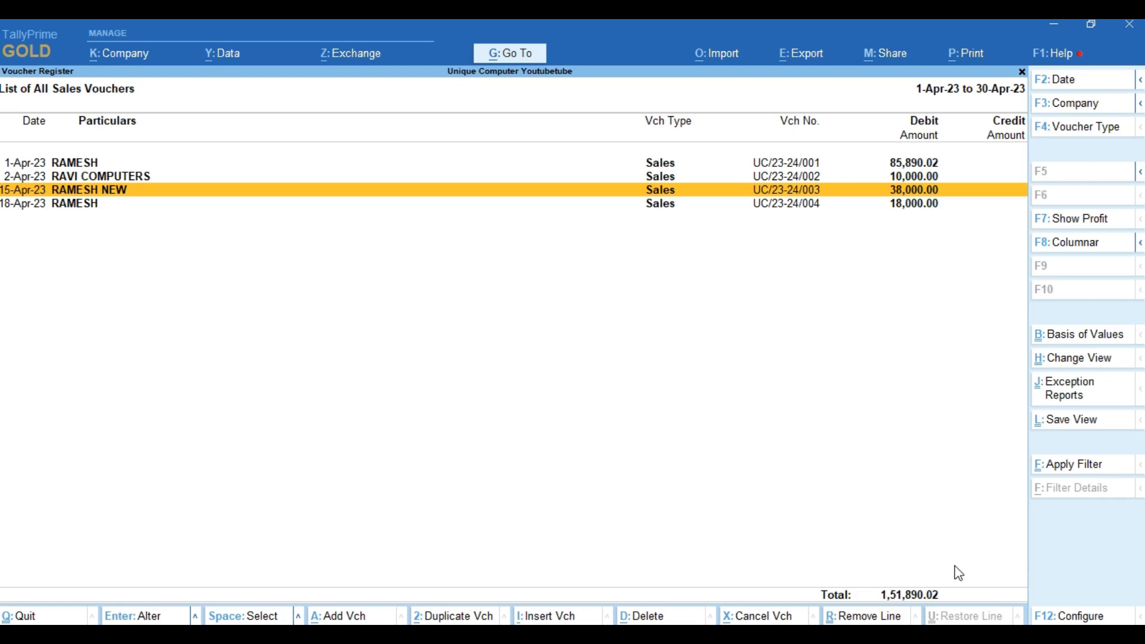
{"action": "left_click", "coordinate": [1073, 470]}
{"action": "type", "text": "09"}
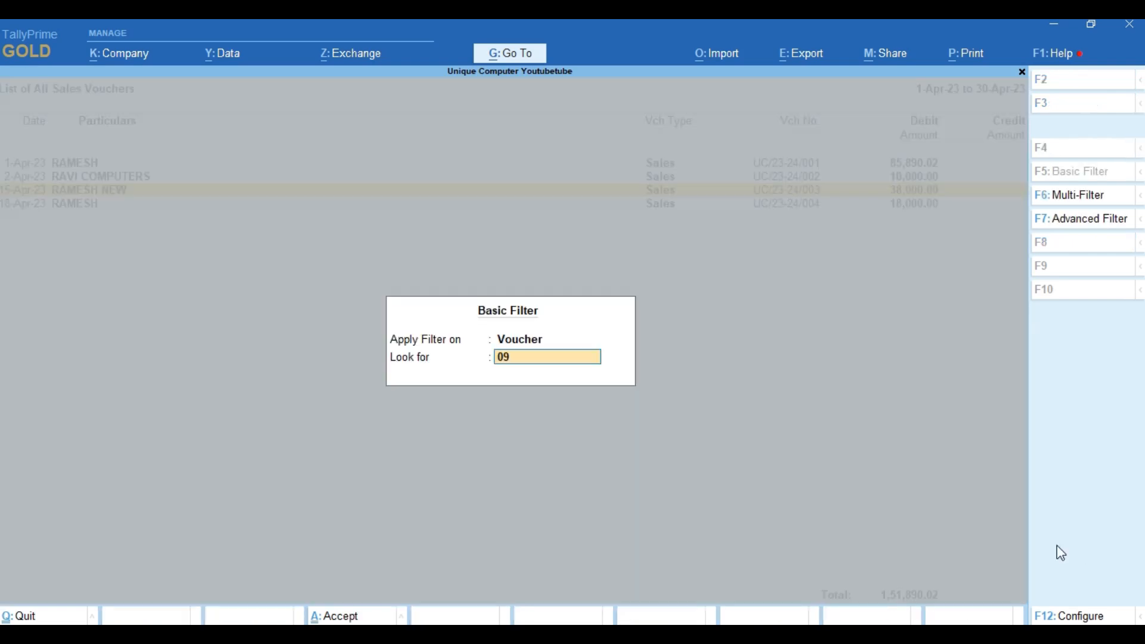
{"action": "type", "text": "87654321"}
{"action": "key", "text": "Return"}
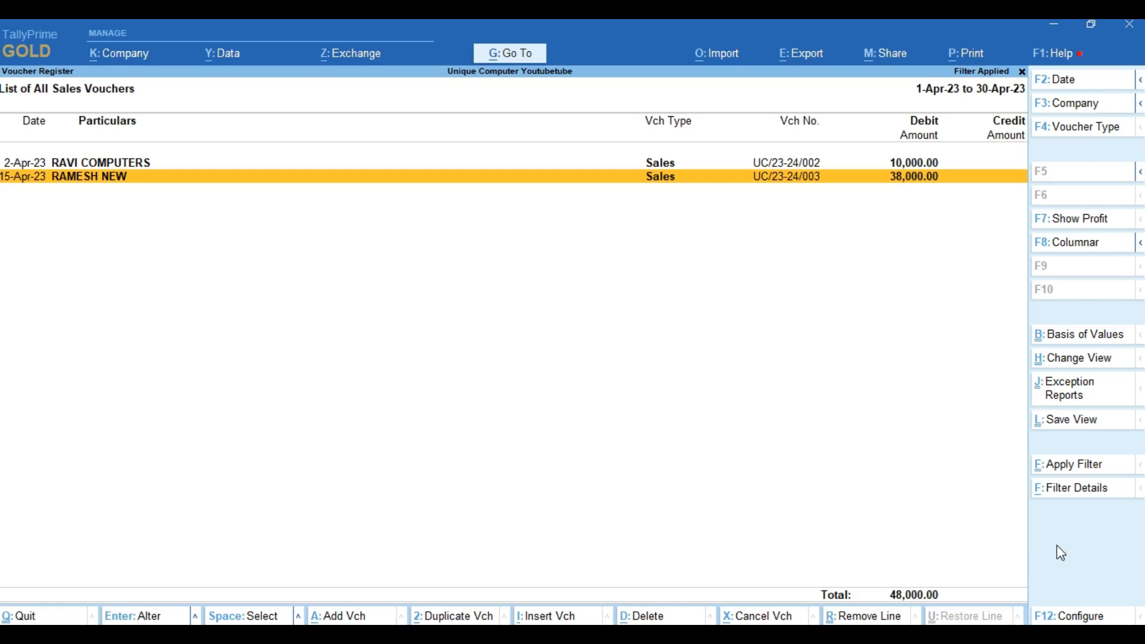
{"action": "key", "text": "Escape"}
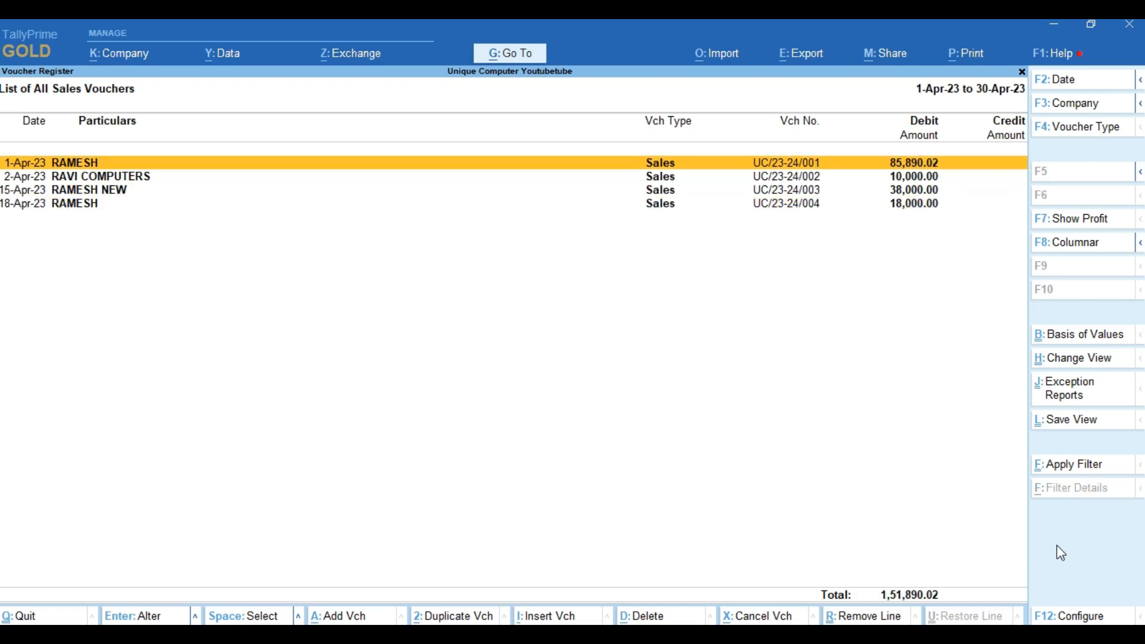
{"action": "key", "text": "Down"}
{"action": "key", "text": "Down"}
{"action": "key", "text": "Down"}
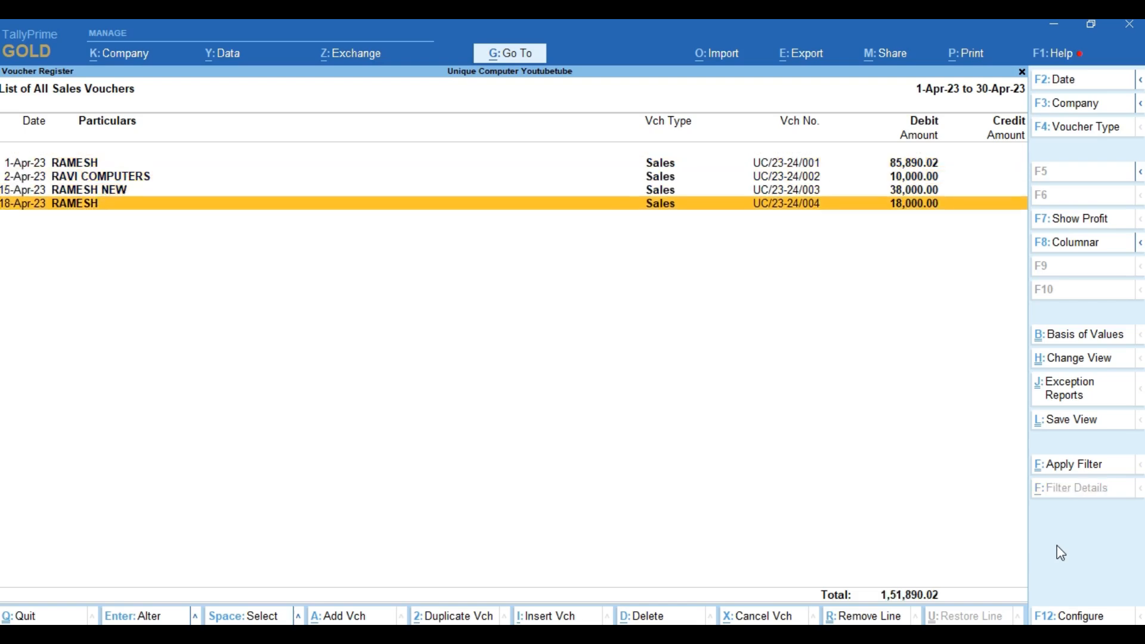
{"action": "key", "text": "alt"}
Start a new sales voucher for NATIONAL EQUIPMENTS selling 10 NOS of MOTHERBOARD
{"action": "key", "text": "alt+a"}
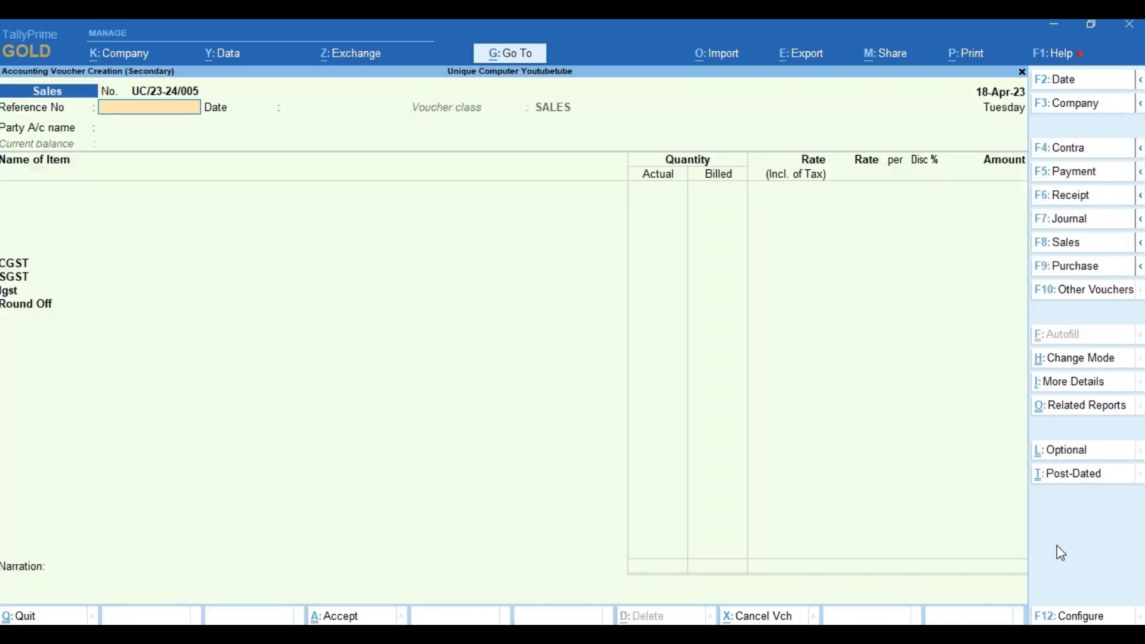
{"action": "key", "text": "Return"}
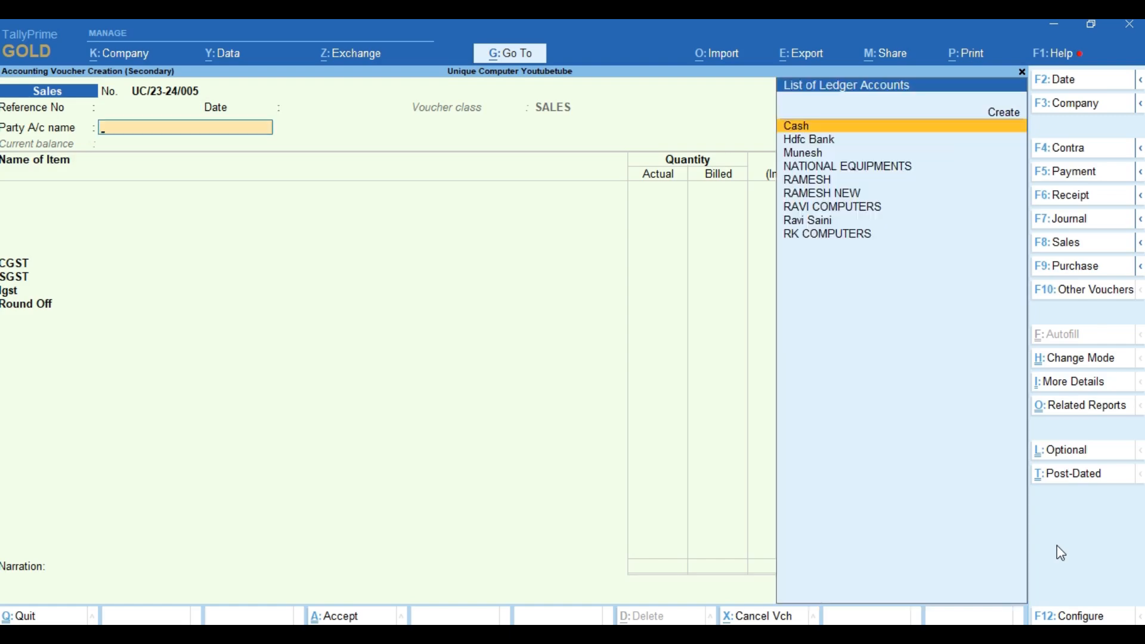
{"action": "key", "text": "Down"}
{"action": "key", "text": "Down"}
{"action": "key", "text": "Down"}
{"action": "key", "text": "Return"}
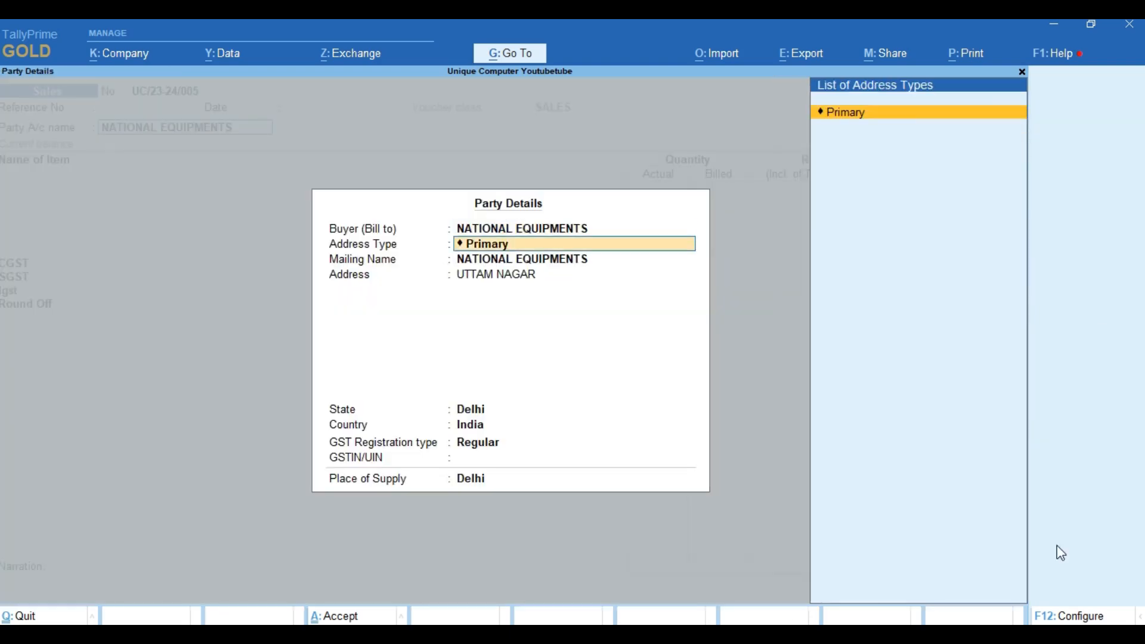
{"action": "key", "text": "Return"}
{"action": "key", "text": "Return"}
{"action": "key", "text": "Return"}
{"action": "key", "text": "Return"}
{"action": "key", "text": "Return"}
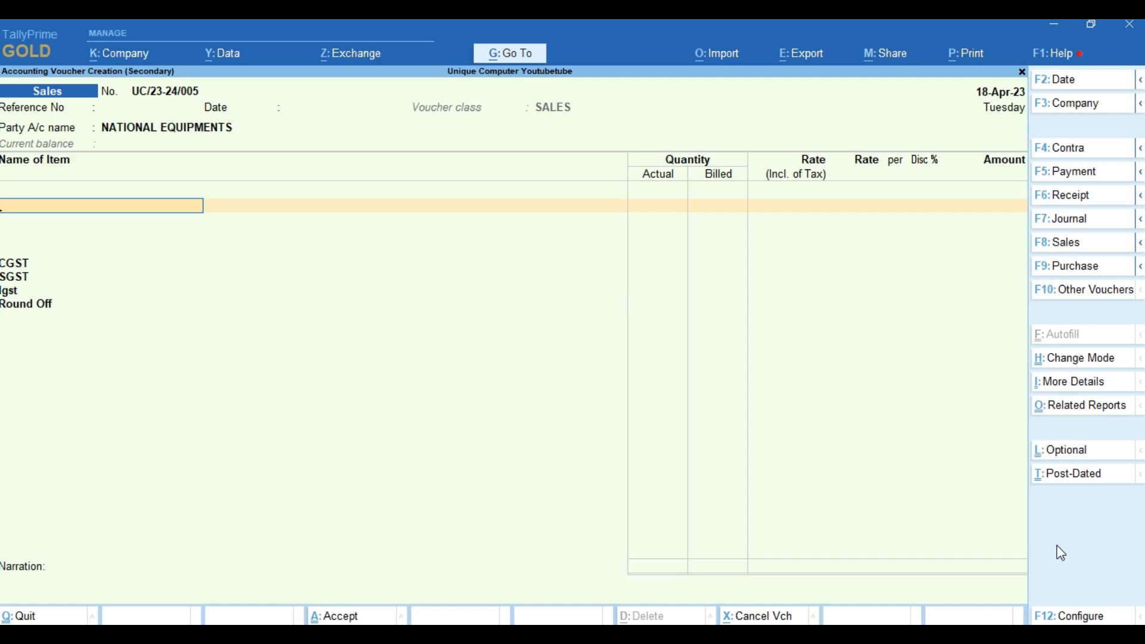
{"action": "type", "text": "Mot"}
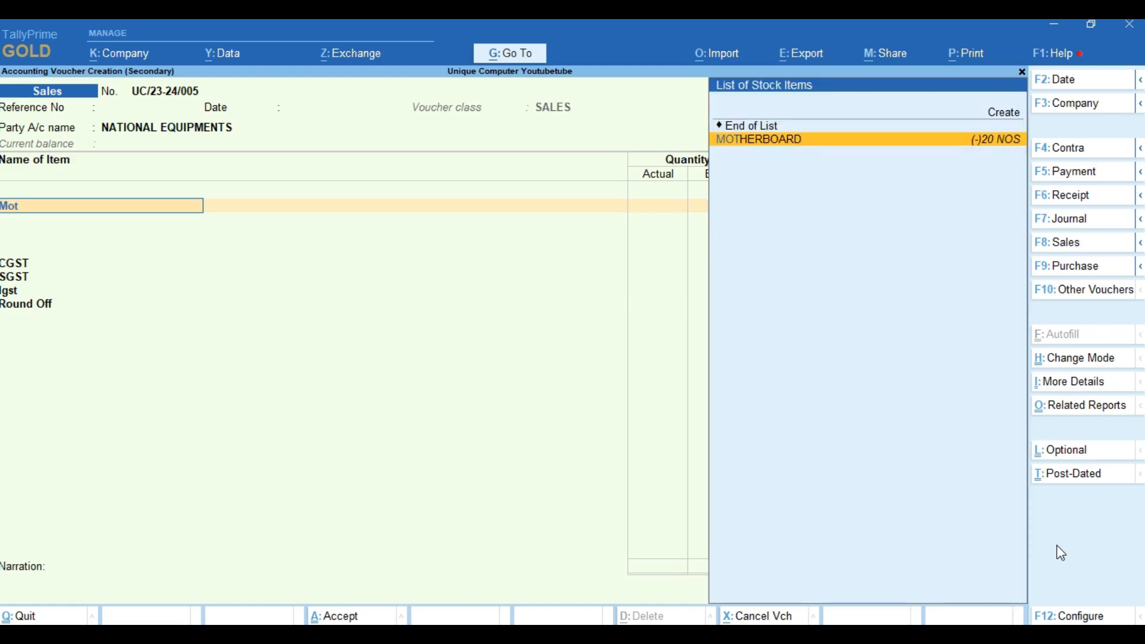
{"action": "key", "text": "Return"}
{"action": "key", "text": "Return"}
{"action": "type", "text": "1"}
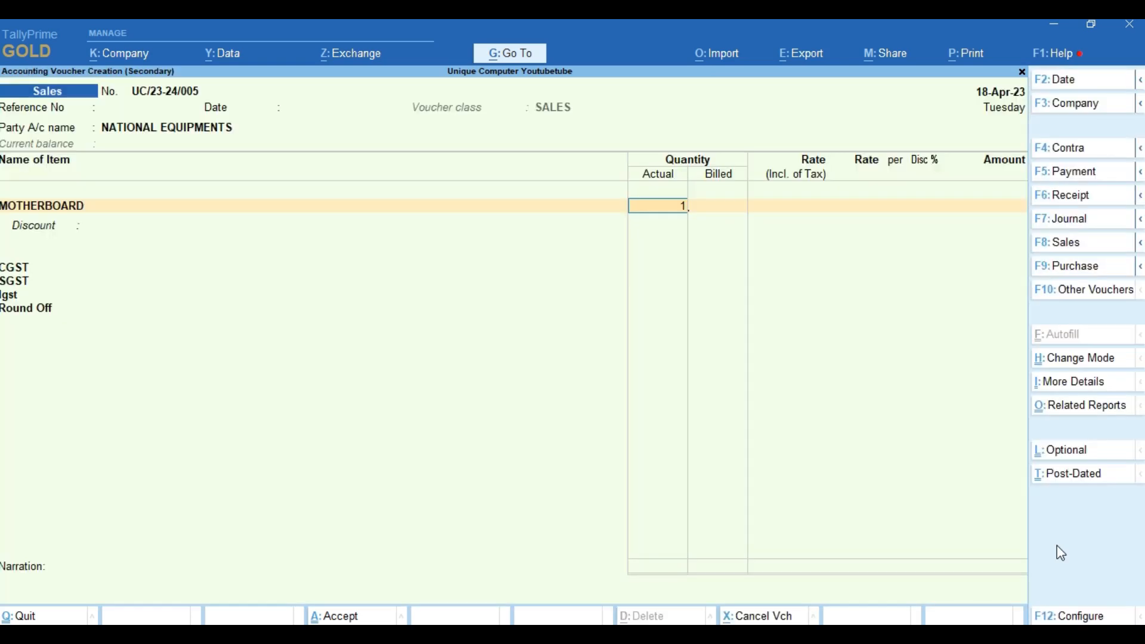
{"action": "type", "text": "0"}
{"action": "key", "text": "Return"}
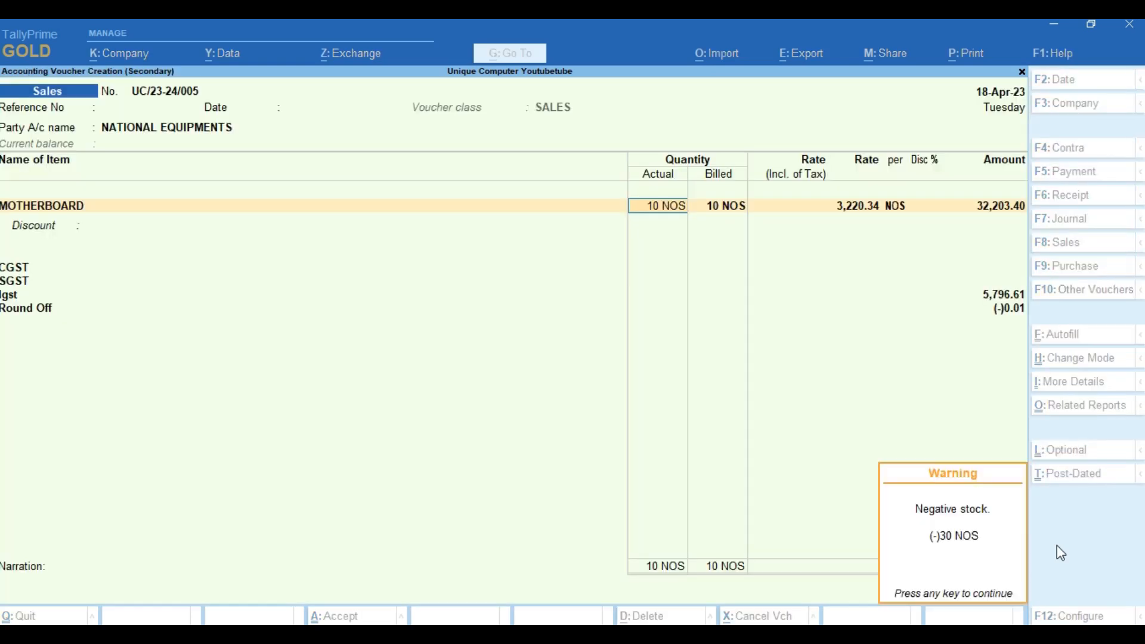
{"action": "key", "text": "Return"}
{"action": "key", "text": "Return"}
{"action": "key", "text": "Return"}
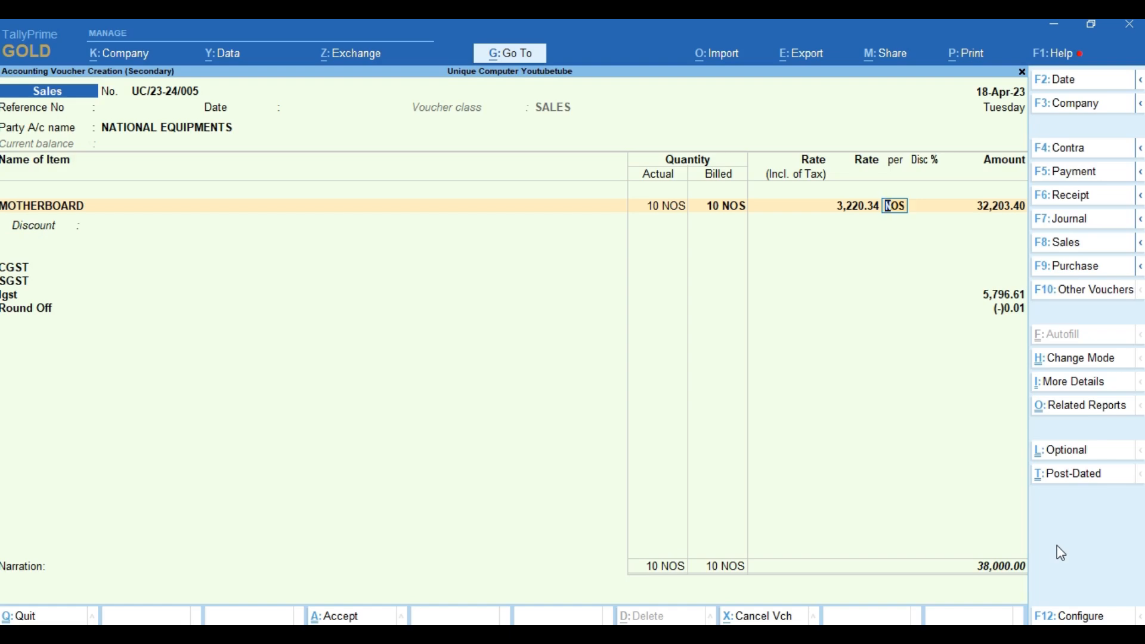
Switch the party to RAMESH, then quit the voucher without saving
{"action": "left_click", "coordinate": [163, 132]}
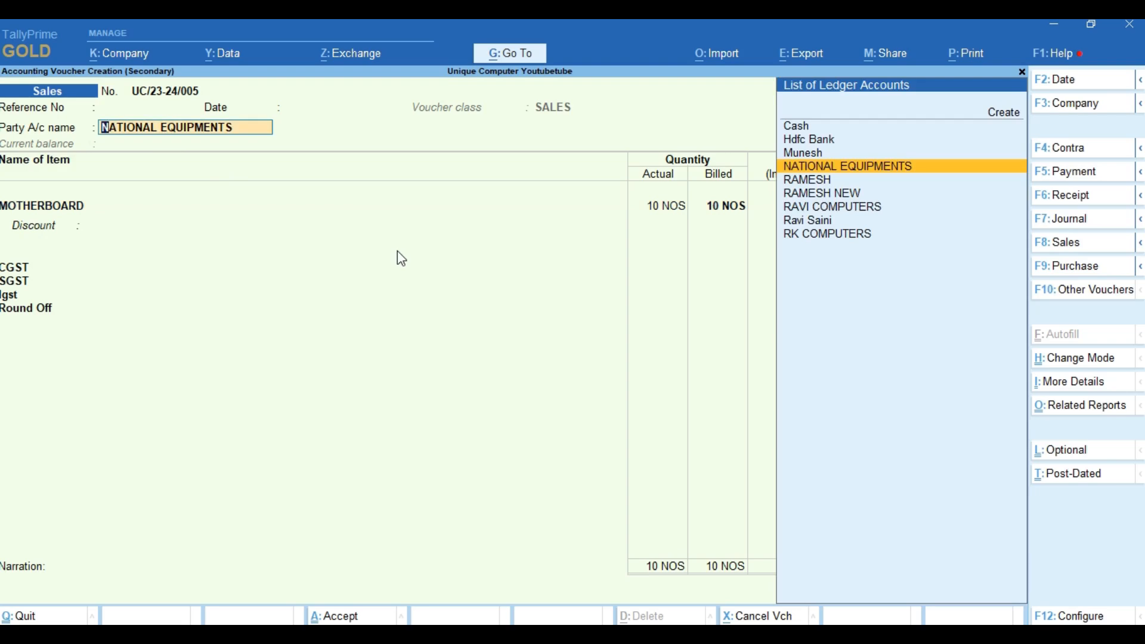
{"action": "type", "text": "Ram"}
{"action": "key", "text": "Return"}
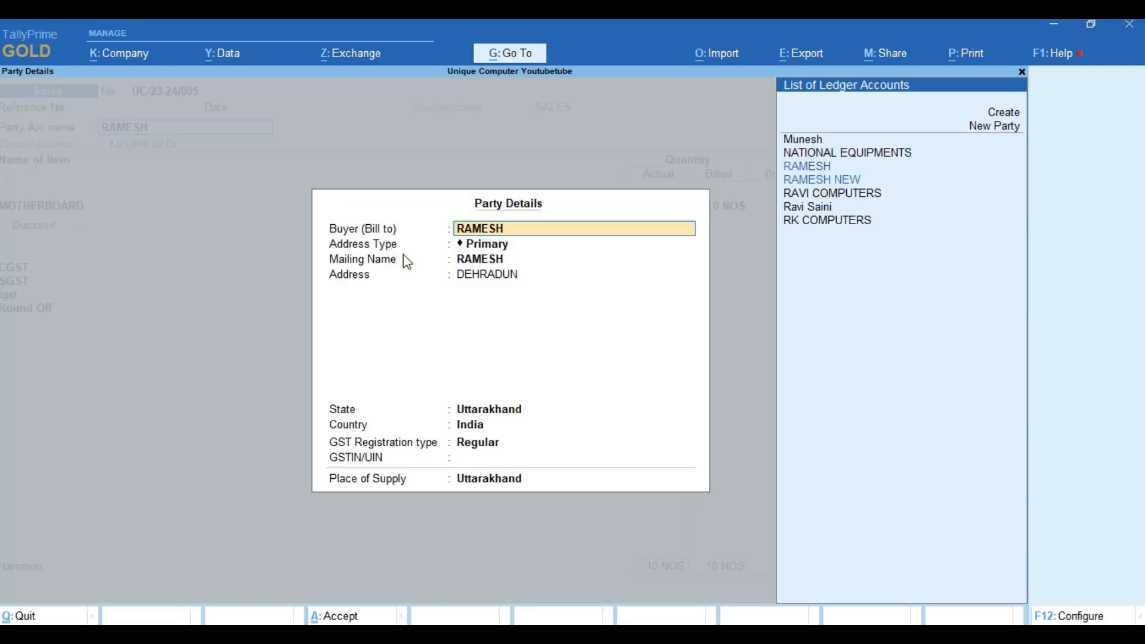
{"action": "key", "text": "Return"}
{"action": "key", "text": "Return"}
{"action": "key", "text": "Return"}
{"action": "key", "text": "Return"}
{"action": "key", "text": "Return"}
{"action": "key", "text": "Return"}
{"action": "key", "text": "Return"}
{"action": "key", "text": "Return"}
{"action": "key", "text": "Return"}
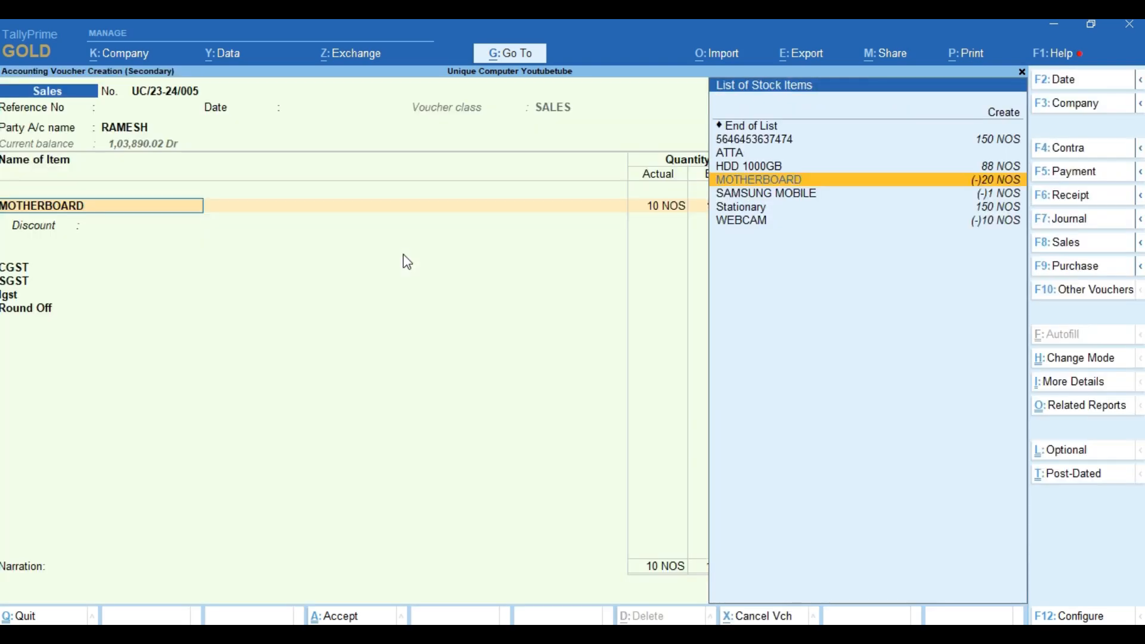
{"action": "key", "text": "Return"}
{"action": "key", "text": "Return"}
{"action": "key", "text": "Return"}
{"action": "key", "text": "Return"}
{"action": "key", "text": "Return"}
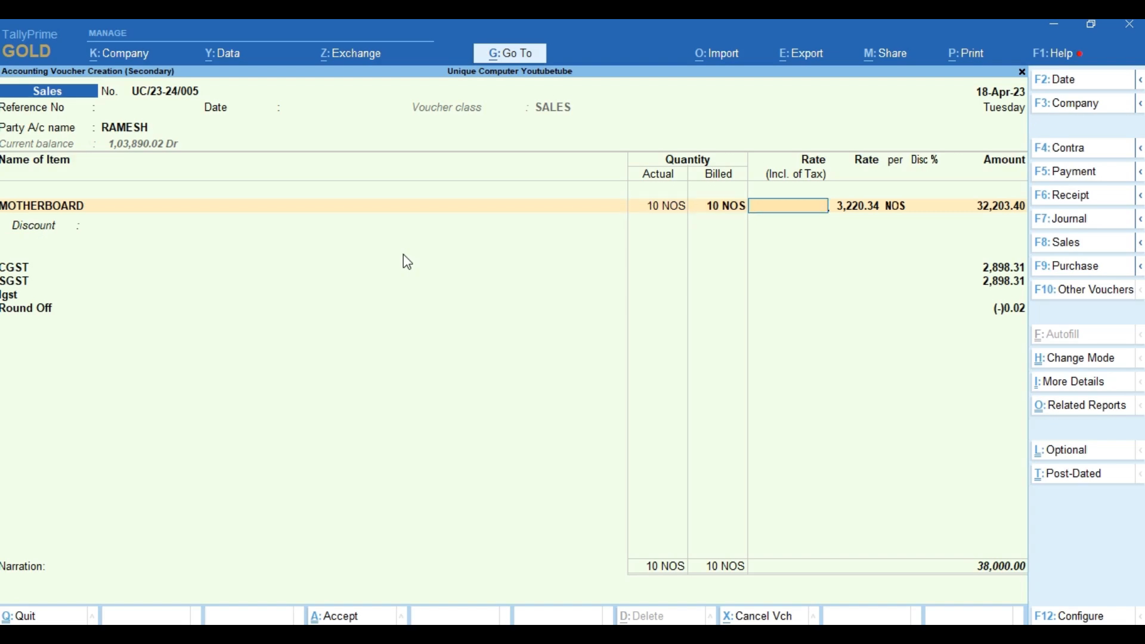
{"action": "key", "text": "Return"}
{"action": "key", "text": "Return"}
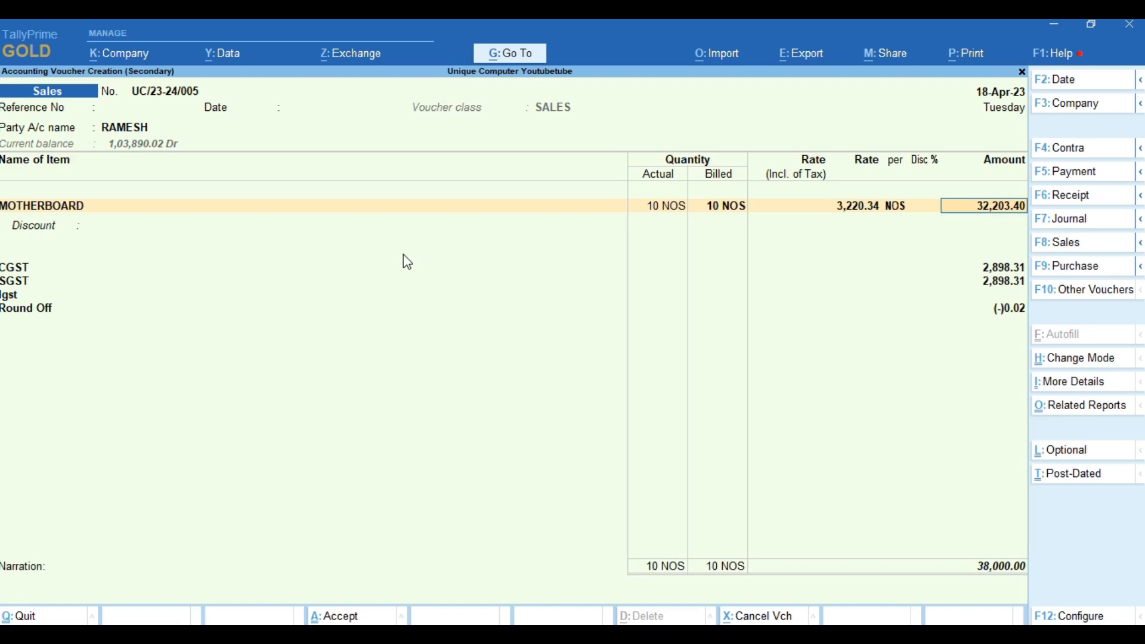
{"action": "key", "text": "BackSpace"}
{"action": "key", "text": "Escape"}
{"action": "key", "text": "y"}
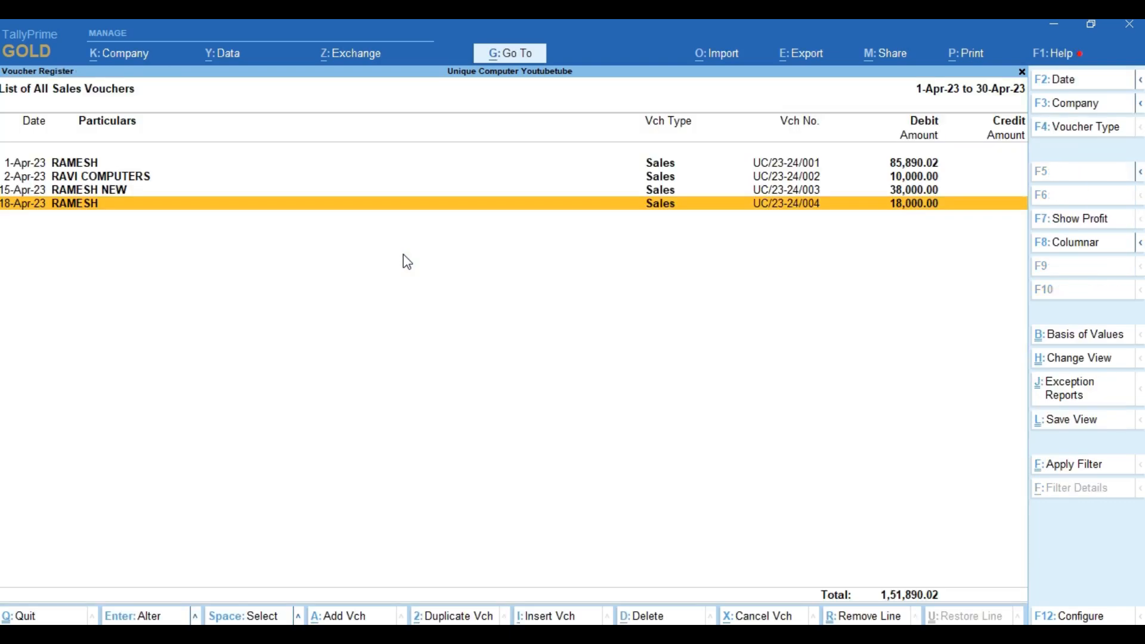
{"action": "key", "text": "Up"}
{"action": "key", "text": "Up"}
{"action": "key", "text": "Up"}
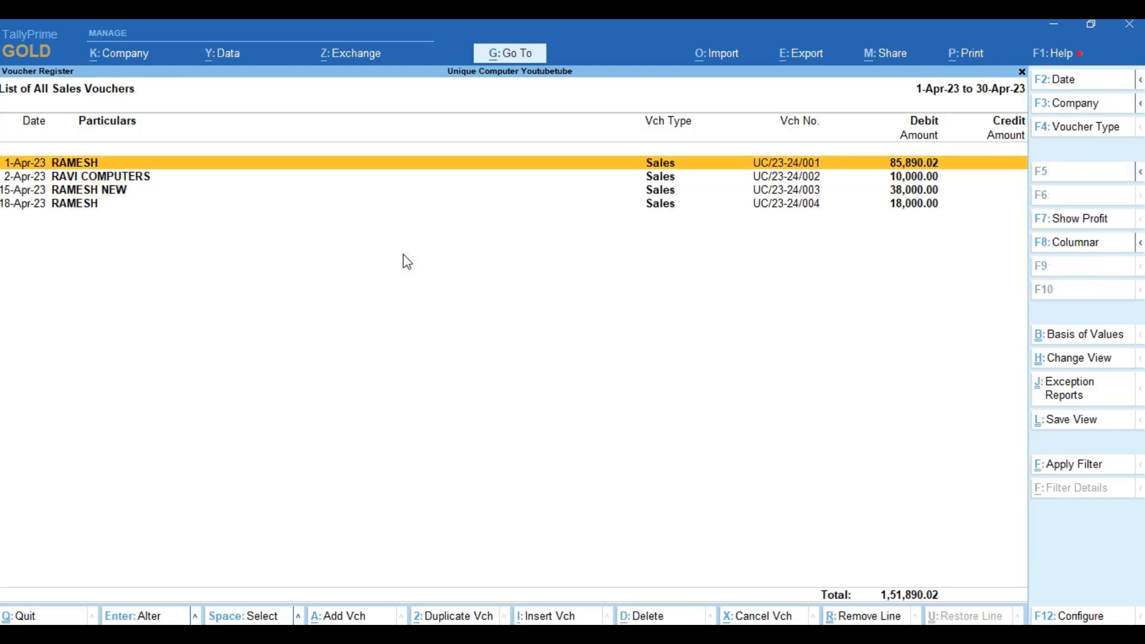
{"action": "key", "text": "Return"}
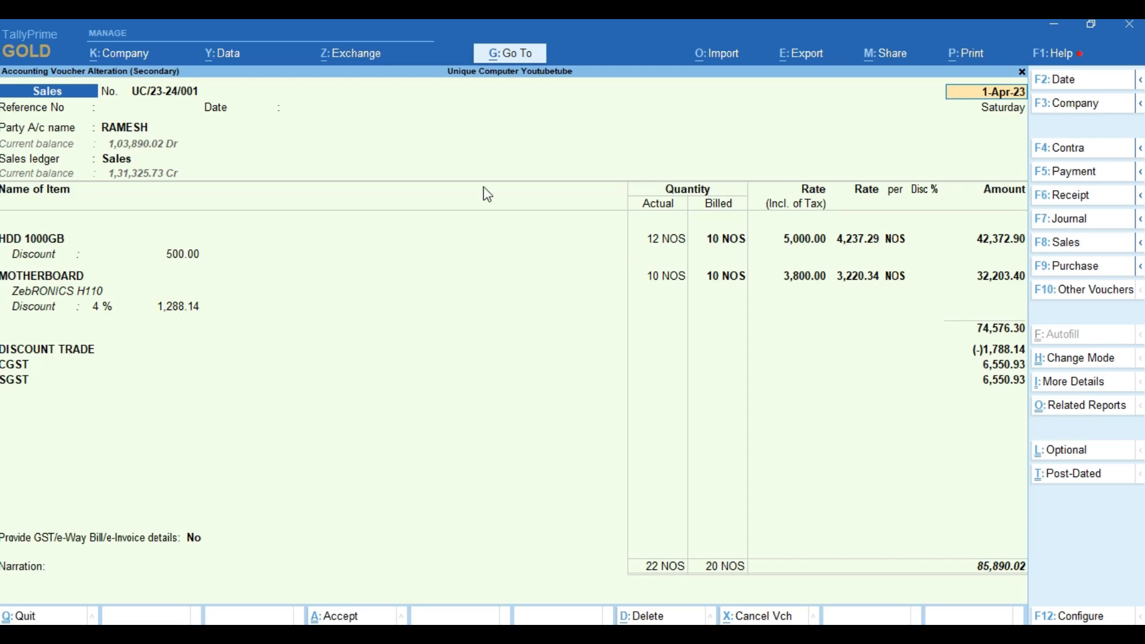
{"action": "left_click", "coordinate": [134, 128]}
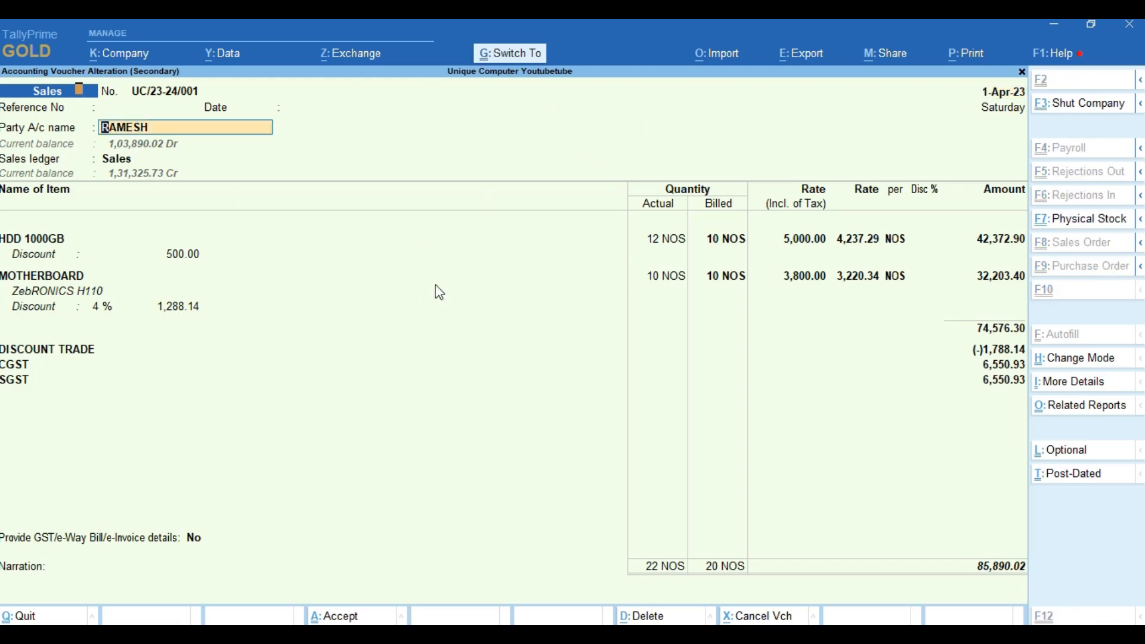
{"action": "key", "text": "ctrl+Return"}
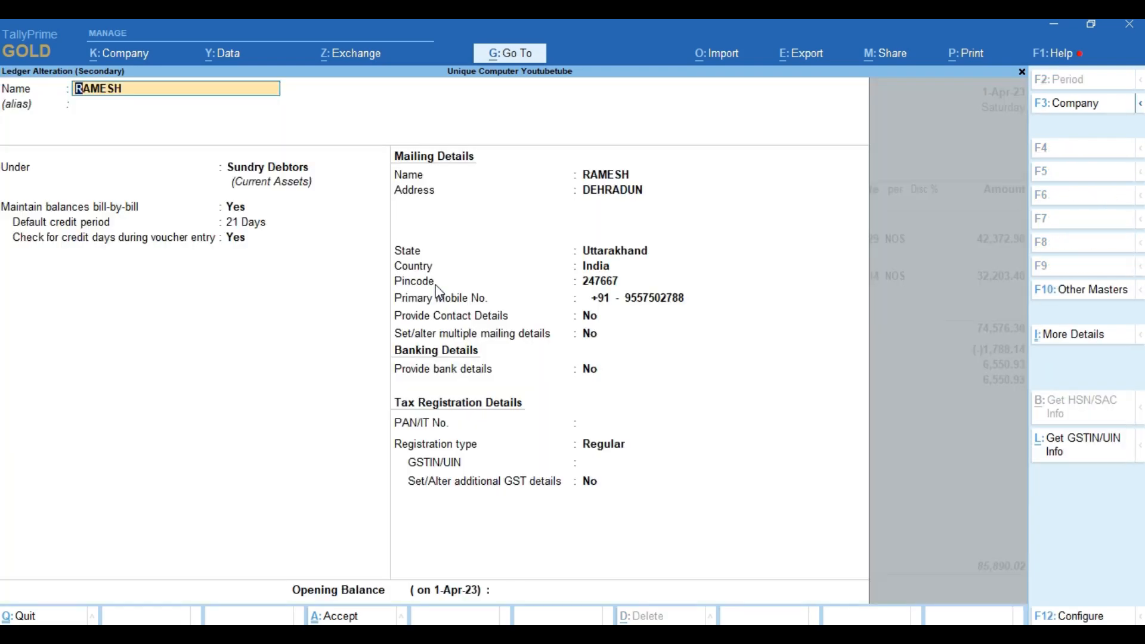
{"action": "key", "text": "BackSpace"}
{"action": "key", "text": "Escape"}
{"action": "key", "text": "y"}
{"action": "key", "text": "BackSpace"}
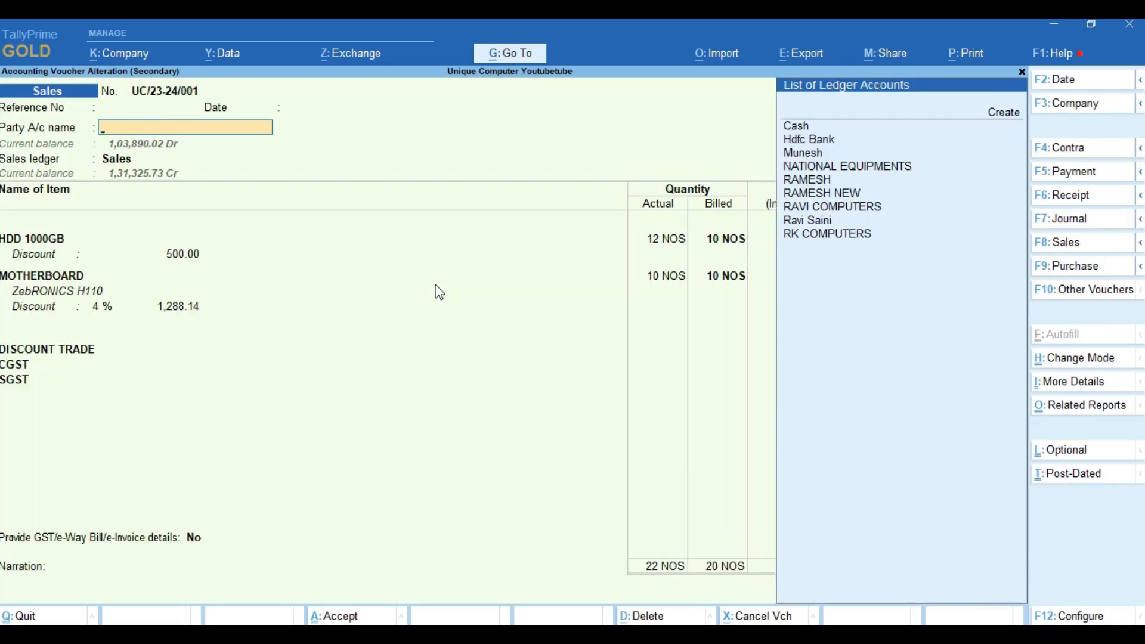
{"action": "key", "text": "Escape"}
{"action": "key", "text": "y"}
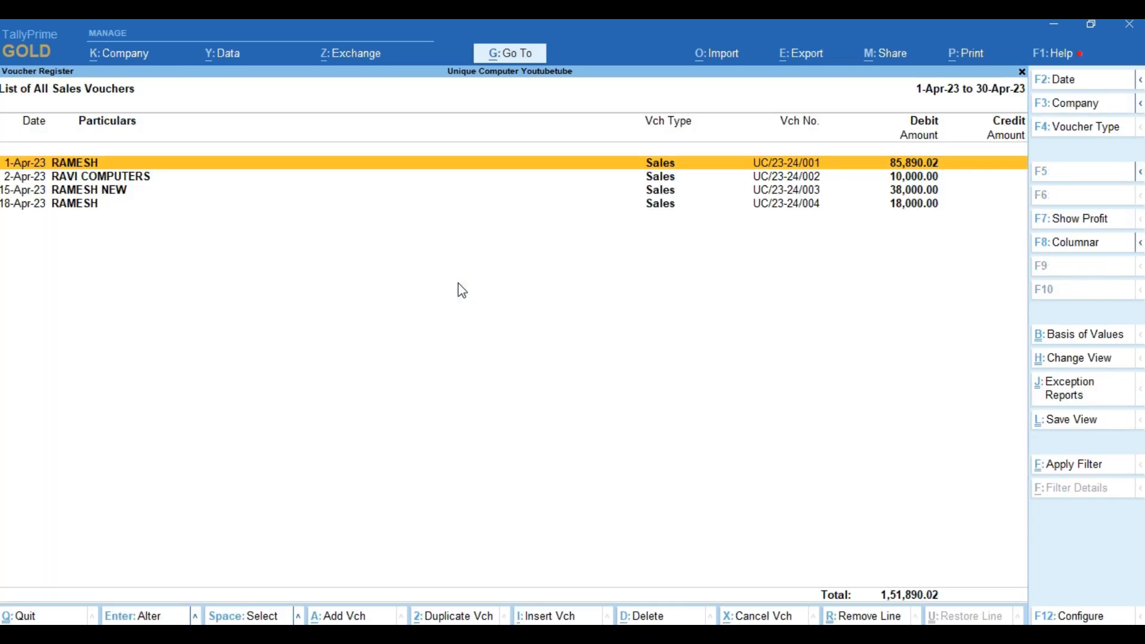
{"action": "left_click", "coordinate": [42, 206]}
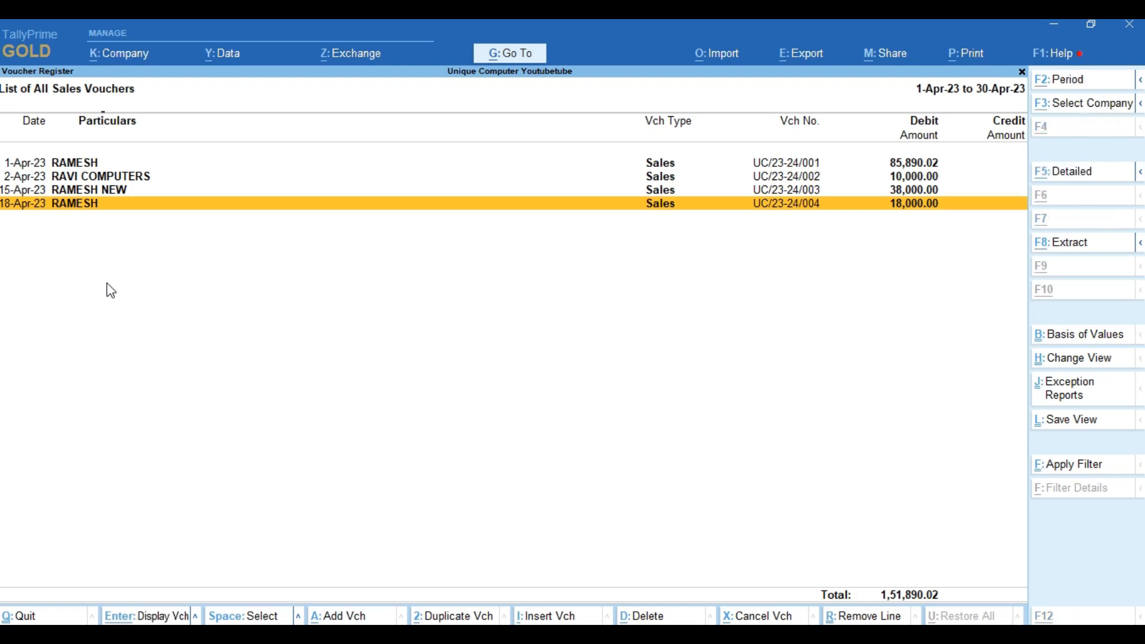
{"action": "key", "text": "alt+a"}
Date the new voucher 25-Apr-23 and bill it to RK COMPUTERS, dismissing the overdue-bill warning
{"action": "key", "text": "F2"}
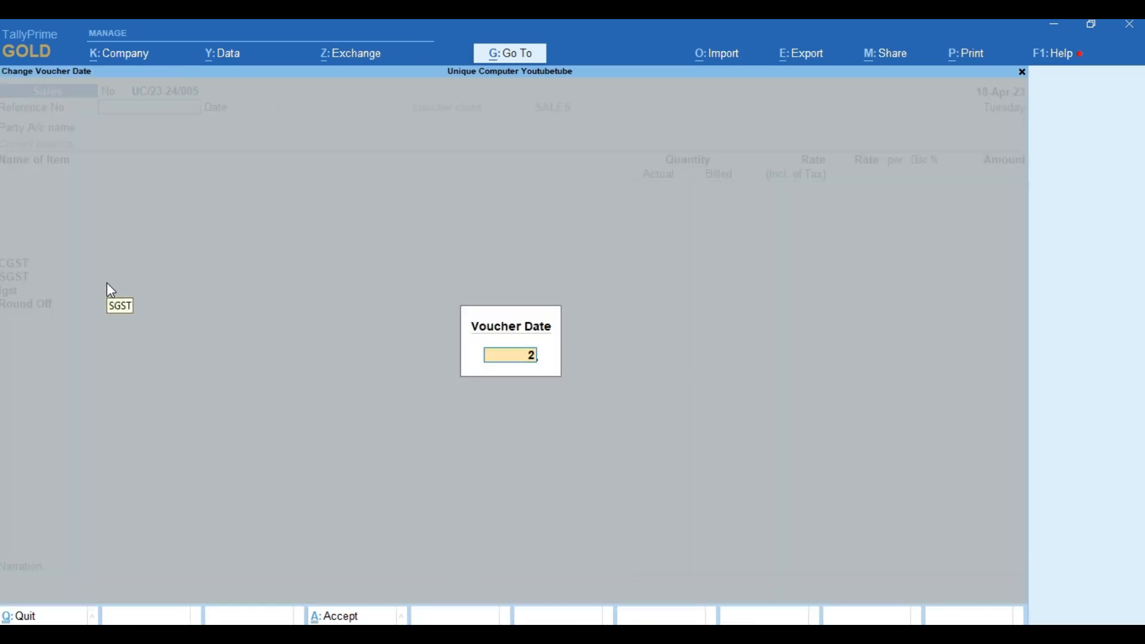
{"action": "type", "text": "25."}
{"action": "key", "text": "Return"}
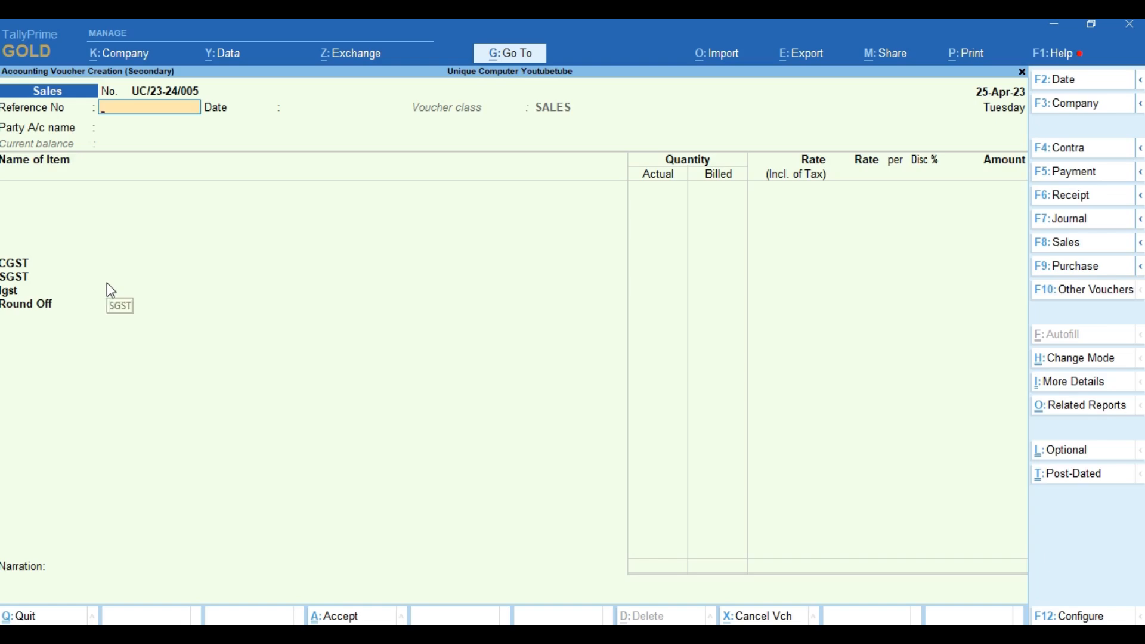
{"action": "key", "text": "Return"}
{"action": "key", "text": "Return"}
{"action": "key", "text": "Down"}
{"action": "key", "text": "Down"}
{"action": "key", "text": "Down"}
{"action": "key", "text": "Down"}
{"action": "key", "text": "Down"}
{"action": "key", "text": "Down"}
{"action": "key", "text": "Down"}
{"action": "key", "text": "Down"}
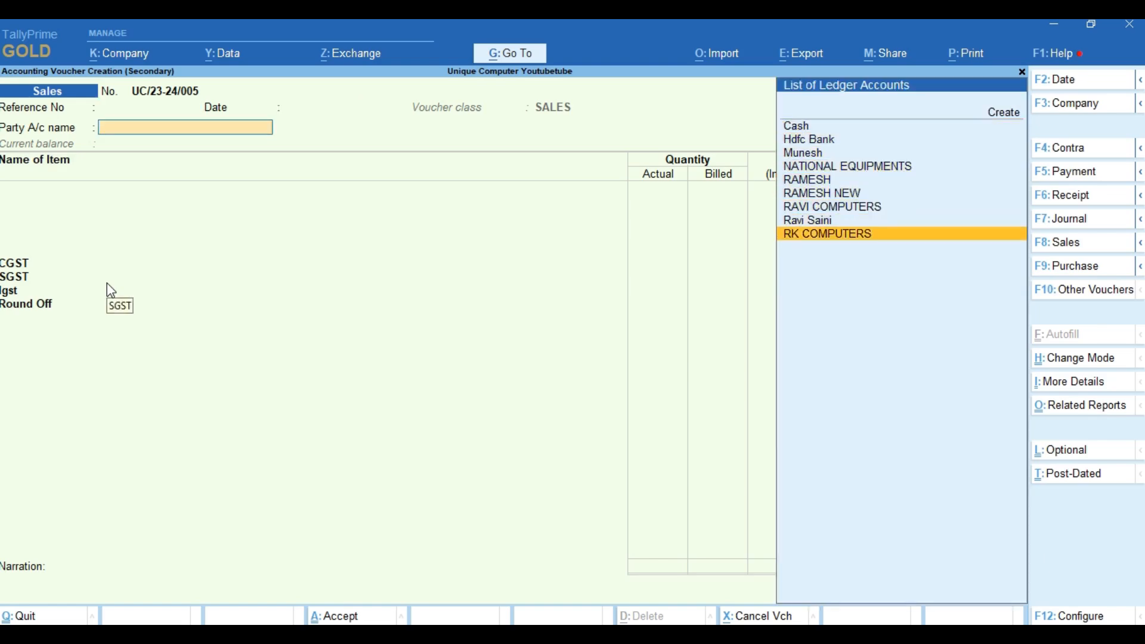
{"action": "key", "text": "Return"}
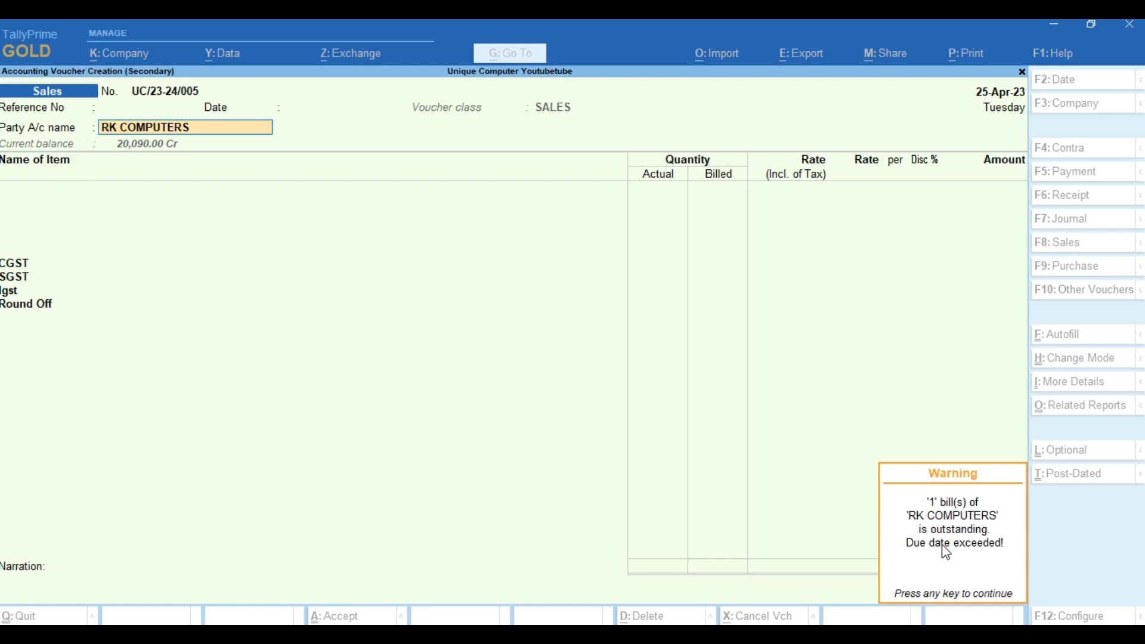
{"action": "key", "text": "Return"}
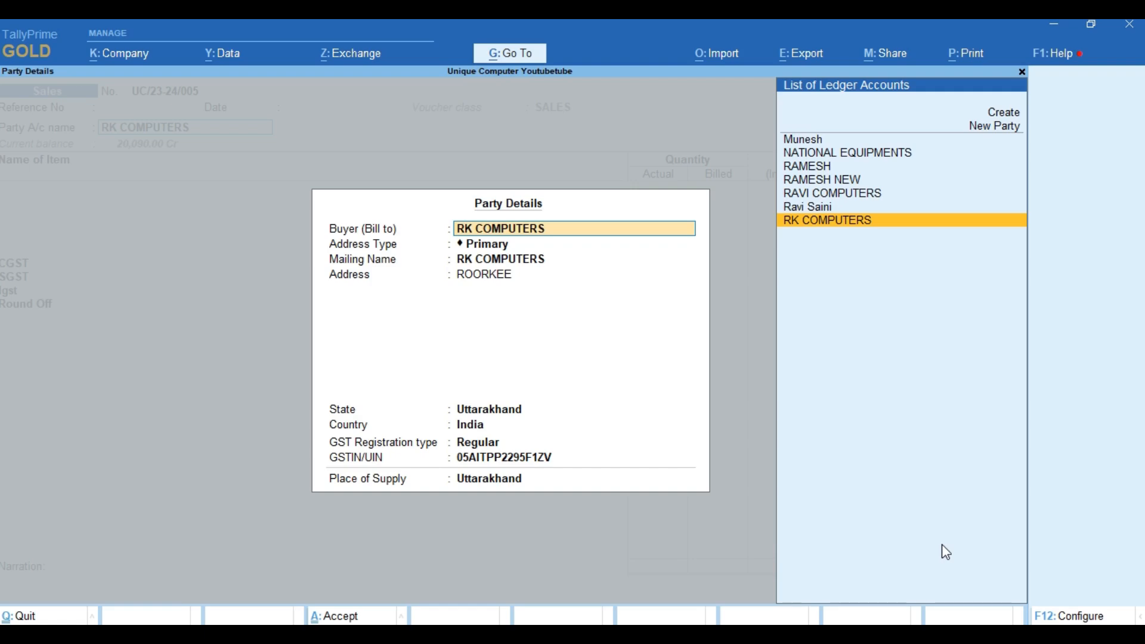
{"action": "key", "text": "Return"}
{"action": "key", "text": "Return"}
{"action": "key", "text": "Return"}
{"action": "key", "text": "Return"}
{"action": "key", "text": "Return"}
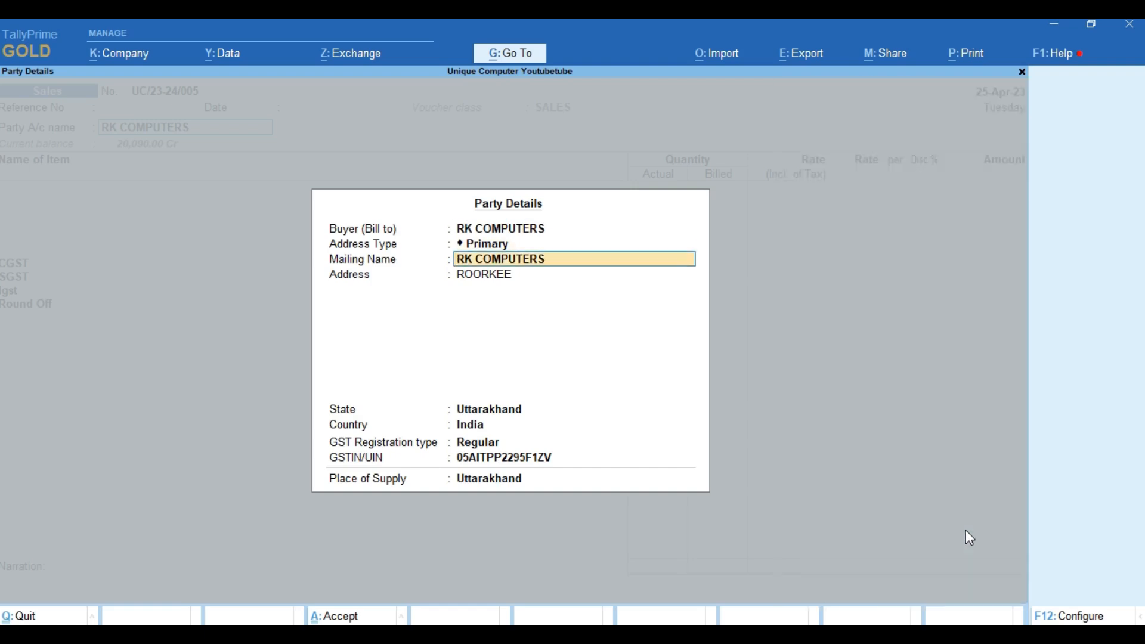
{"action": "key", "text": "Return"}
{"action": "key", "text": "Return"}
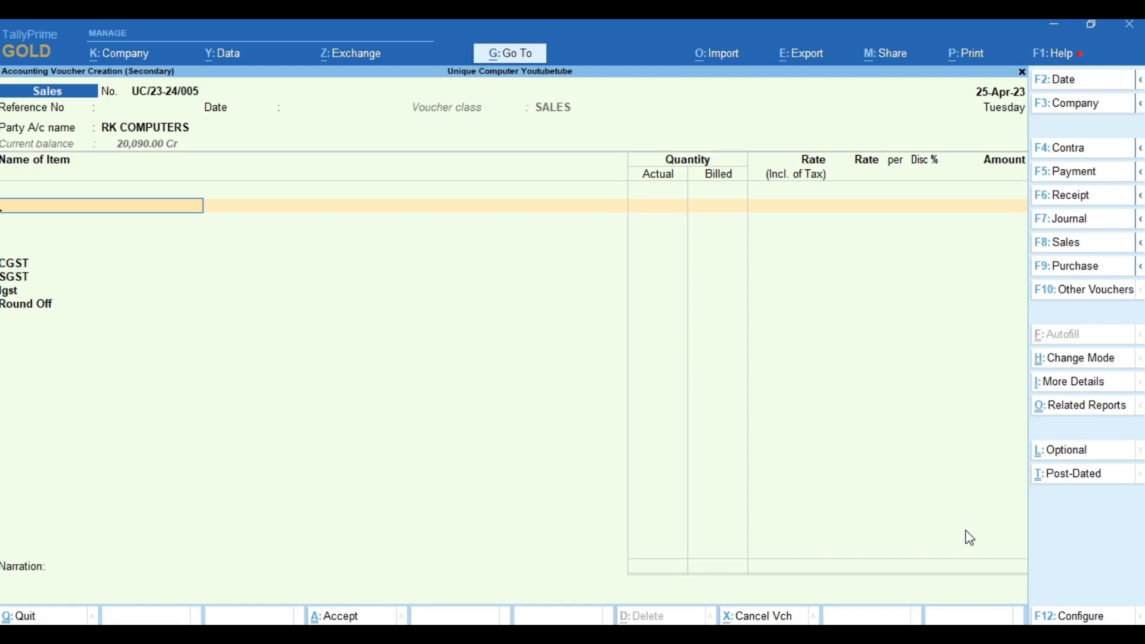
{"action": "left_click", "coordinate": [199, 130]}
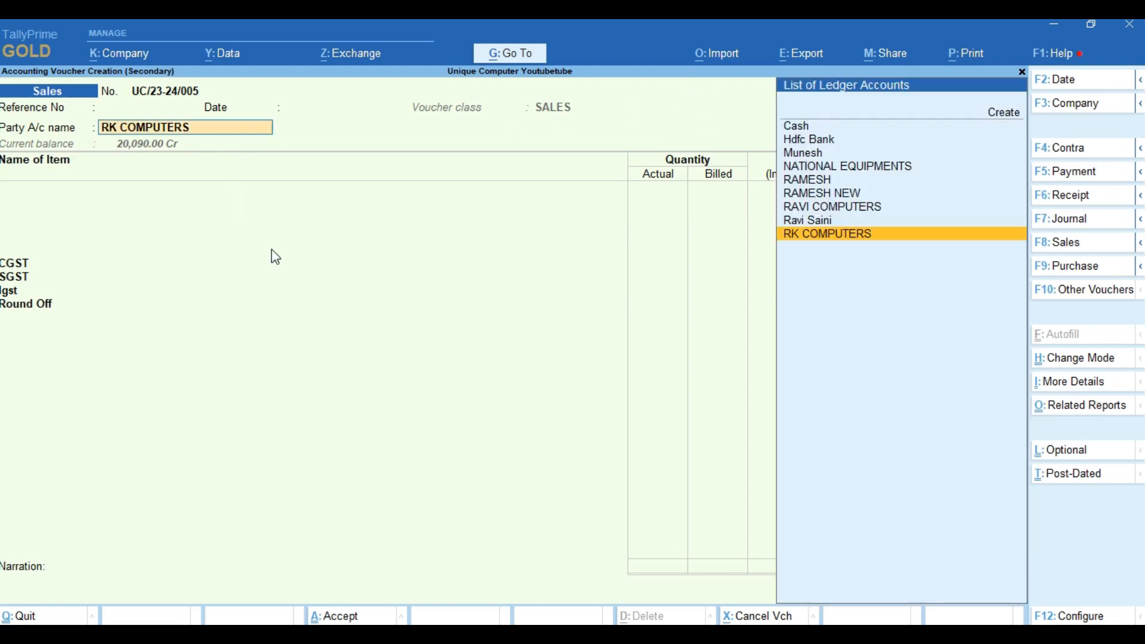
Leave the RK COMPUTERS ledger master unchanged and accept its Uttarakhand party details
{"action": "key", "text": "ctrl+Return"}
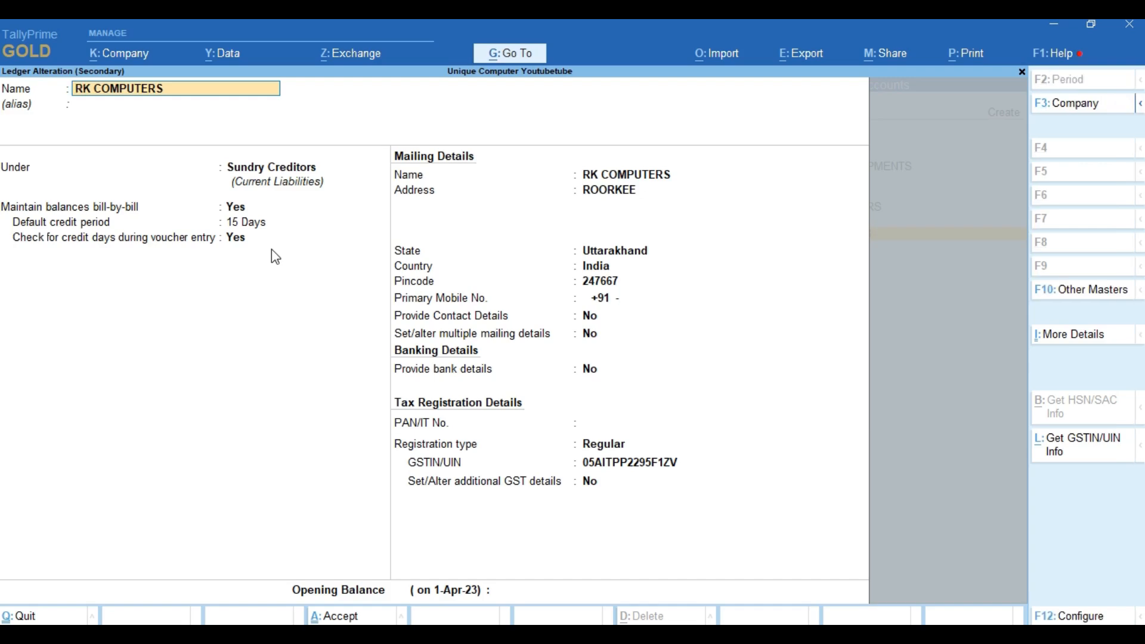
{"action": "key", "text": "BackSpace"}
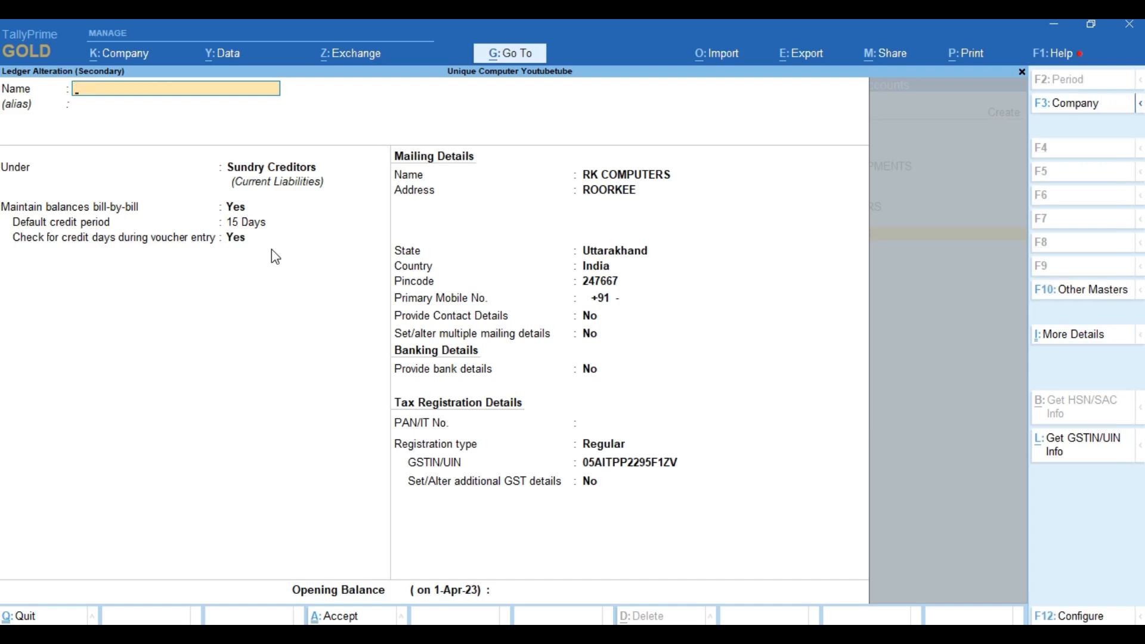
{"action": "key", "text": "Escape"}
{"action": "key", "text": "y"}
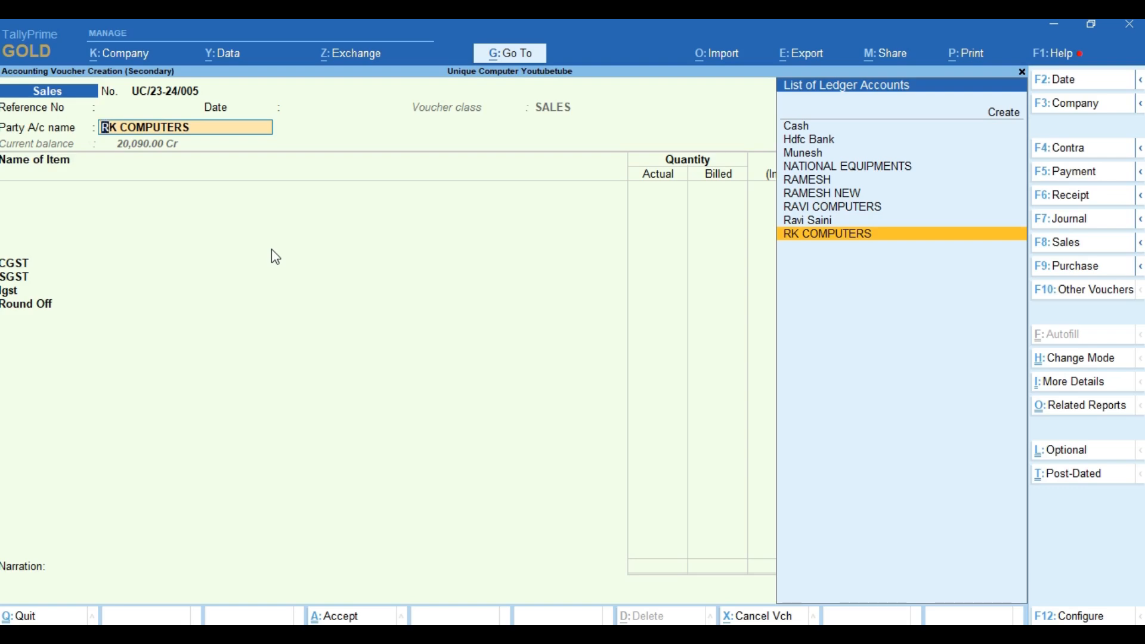
{"action": "key", "text": "Return"}
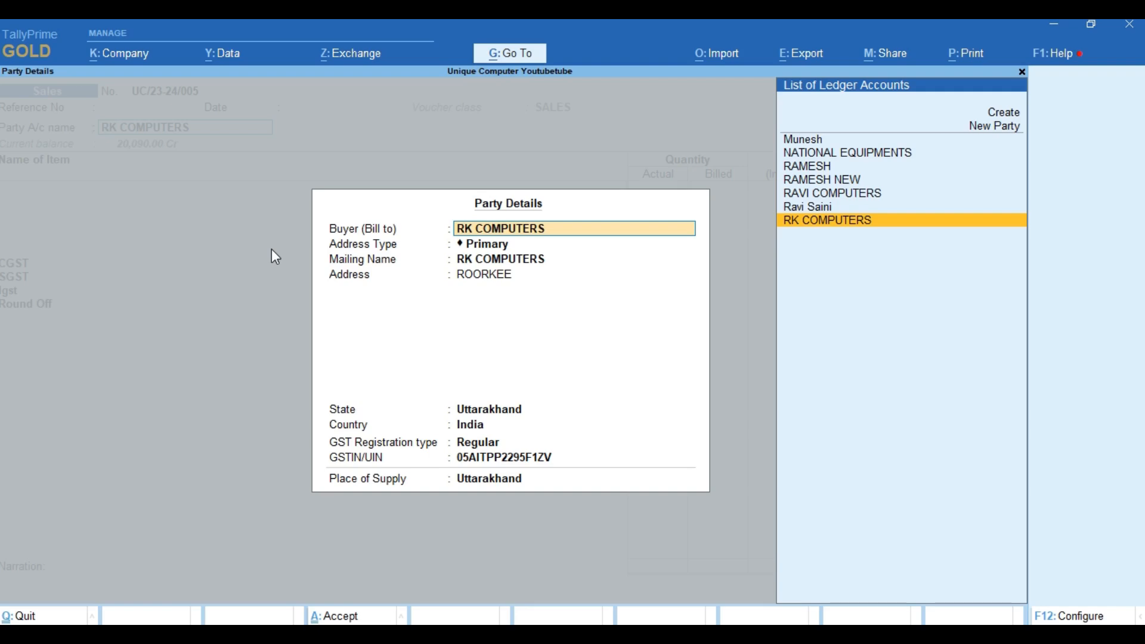
{"action": "key", "text": "Return"}
{"action": "key", "text": "Return"}
{"action": "key", "text": "Return"}
{"action": "key", "text": "Return"}
{"action": "key", "text": "Return"}
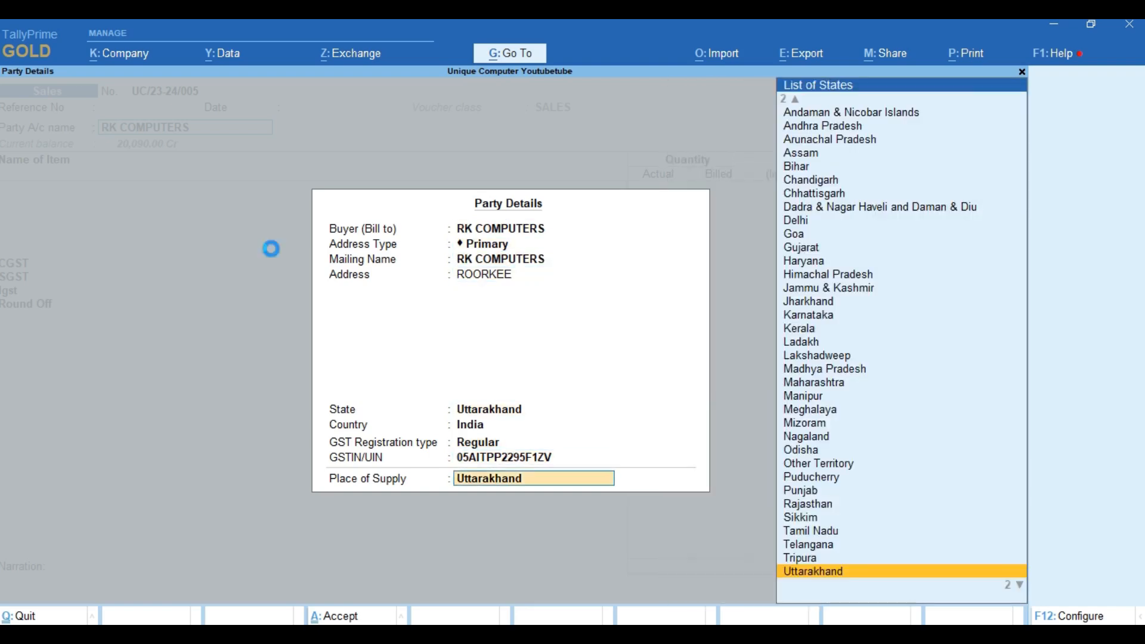
{"action": "key", "text": "Return"}
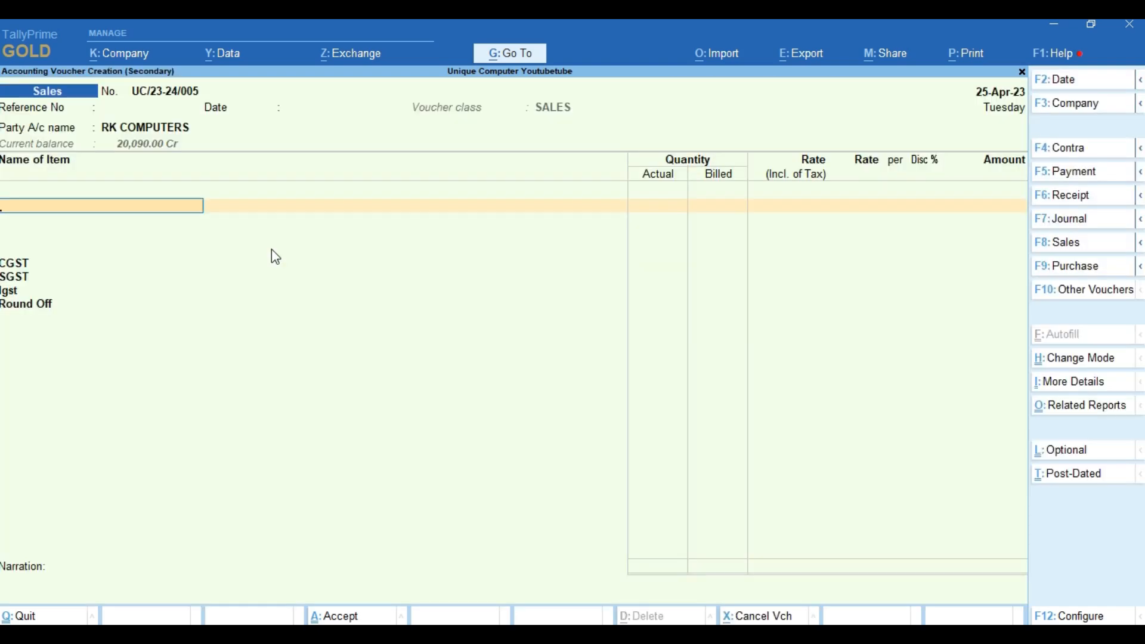
Add HDD 1000GB from batch 3435 with a quantity of 38 NOS
{"action": "type", "text": "hd"}
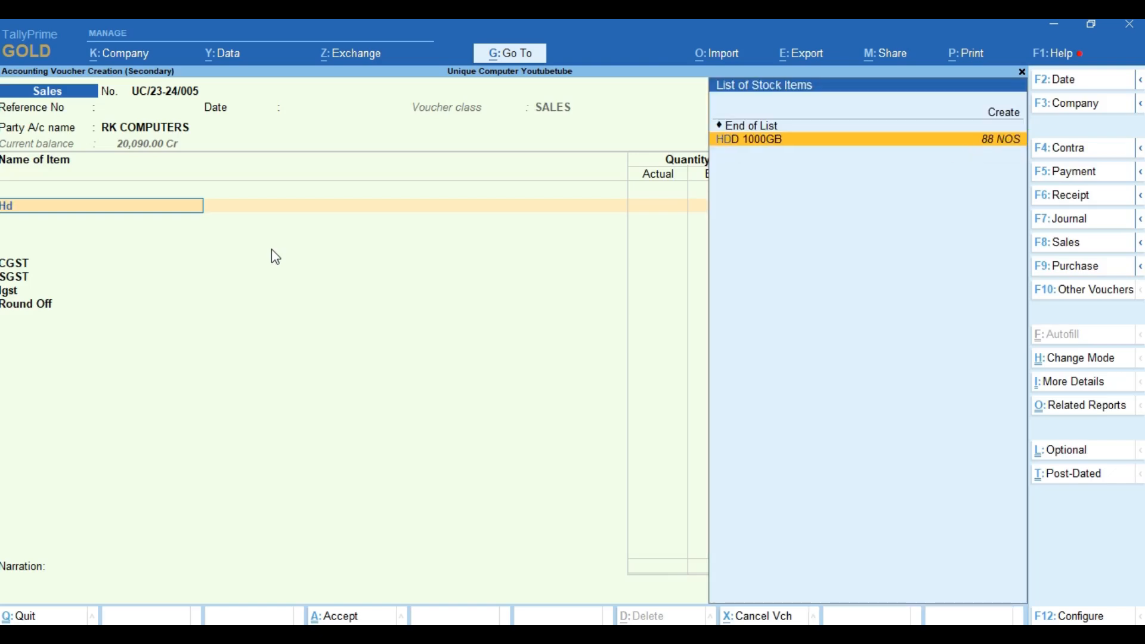
{"action": "key", "text": "Return"}
{"action": "key", "text": "Return"}
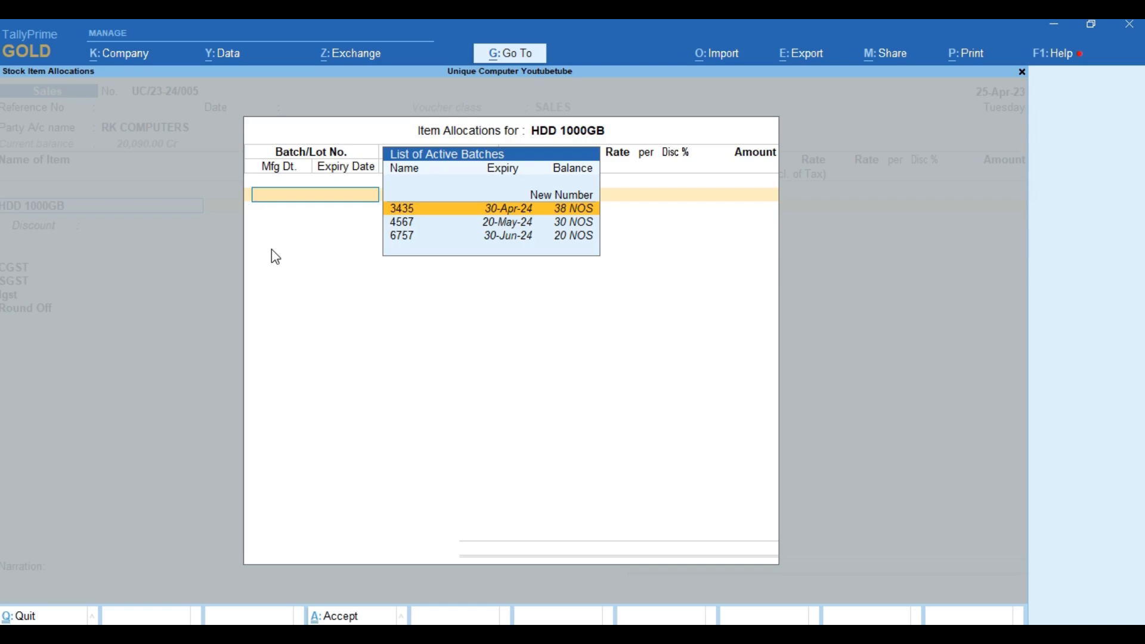
{"action": "key", "text": "Down"}
{"action": "key", "text": "Down"}
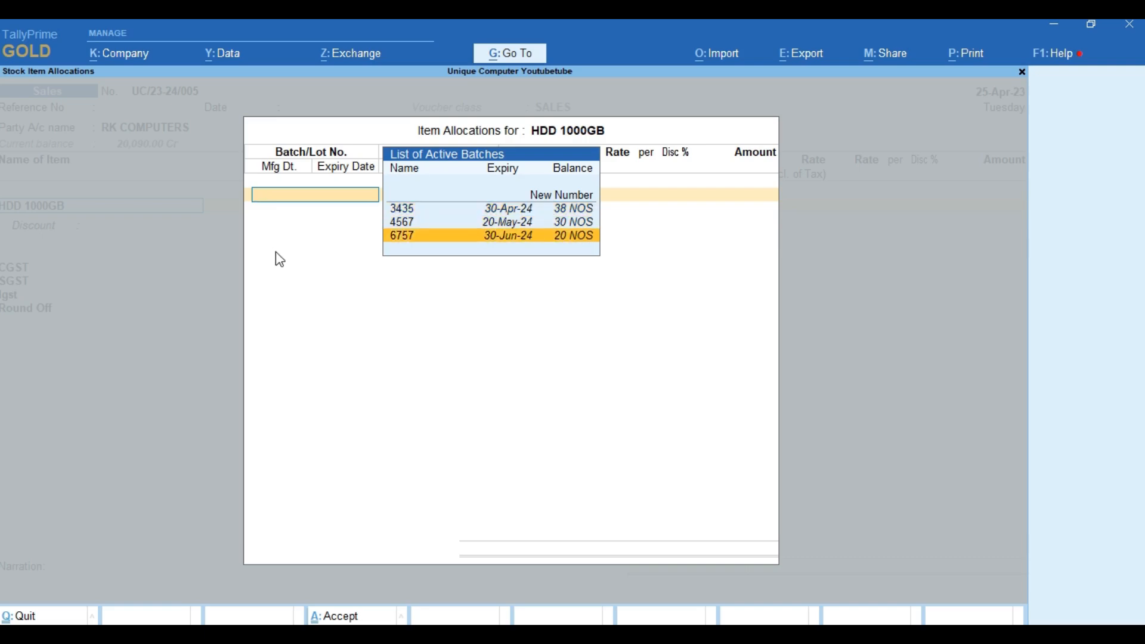
{"action": "key", "text": "Up"}
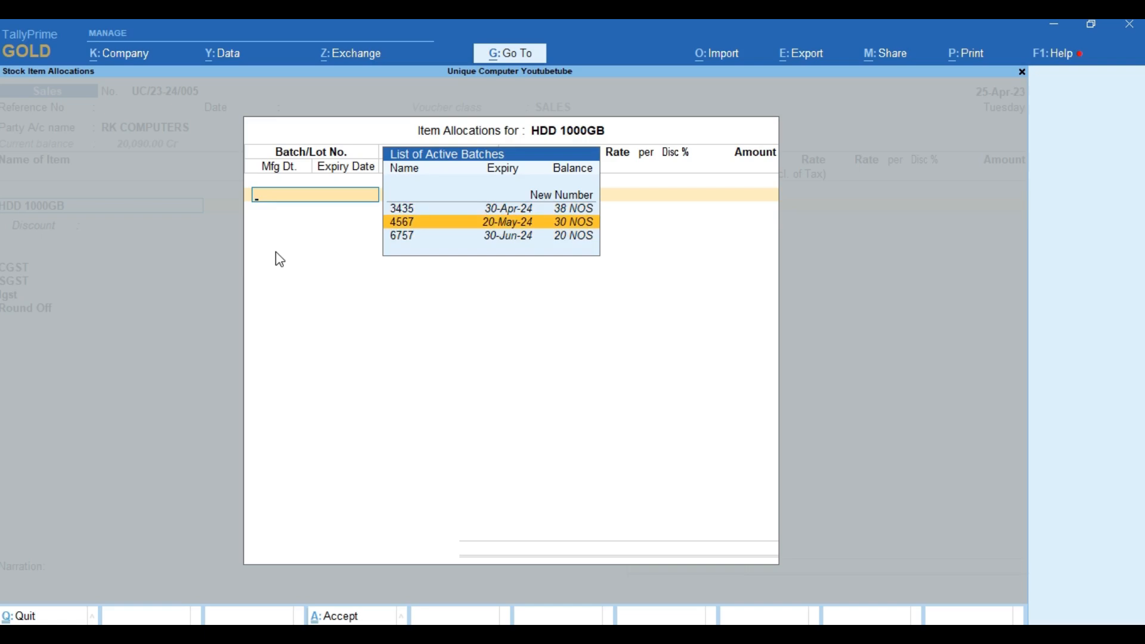
{"action": "key", "text": "Up"}
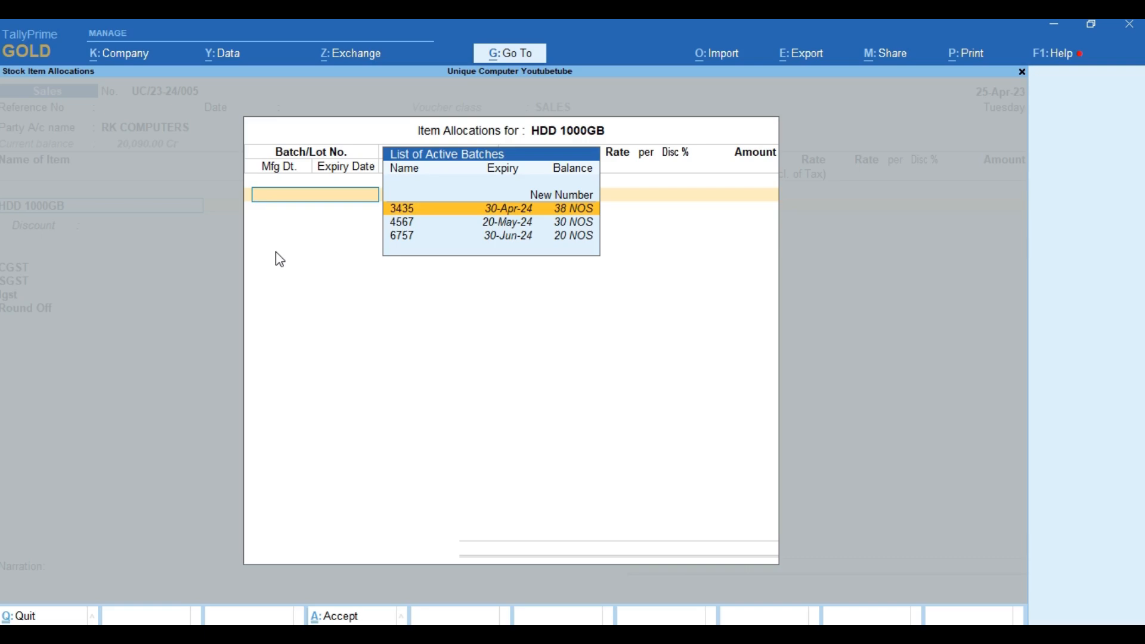
{"action": "key", "text": "Return"}
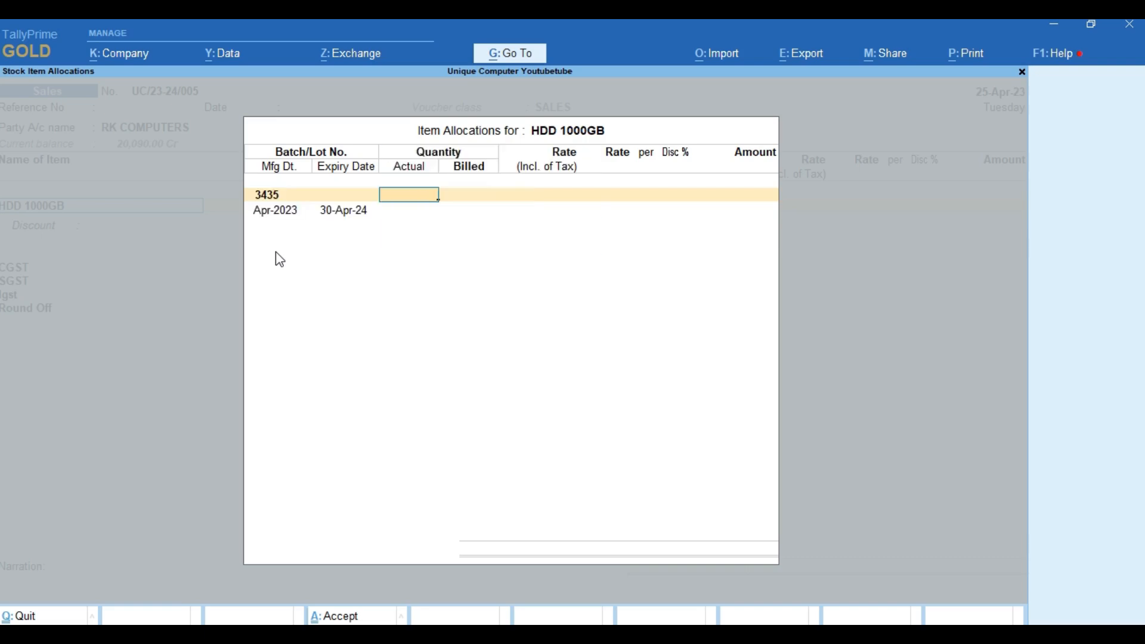
{"action": "type", "text": "38"}
{"action": "key", "text": "Return"}
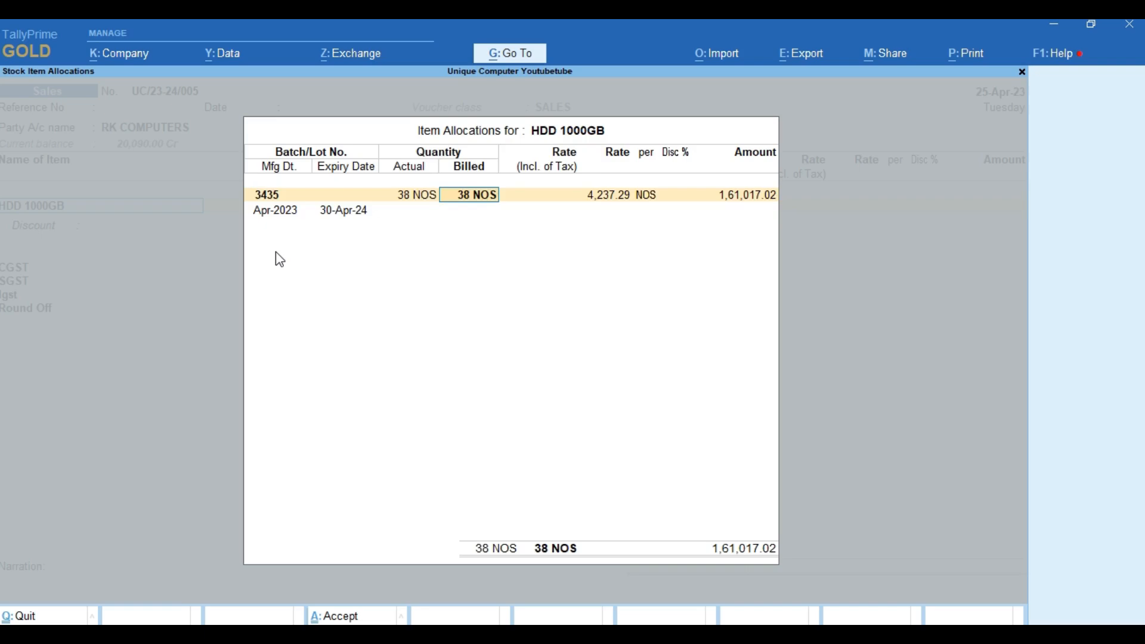
{"action": "key", "text": "Return"}
{"action": "key", "text": "Return"}
{"action": "key", "text": "Return"}
{"action": "key", "text": "Return"}
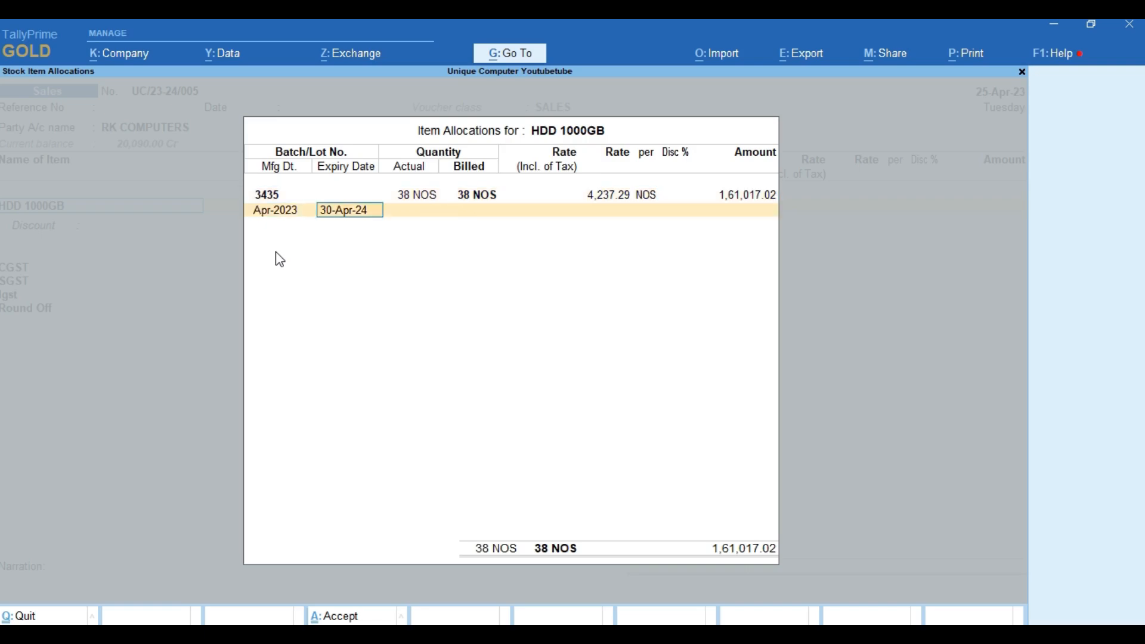
{"action": "key", "text": "Return"}
{"action": "key", "text": "Return"}
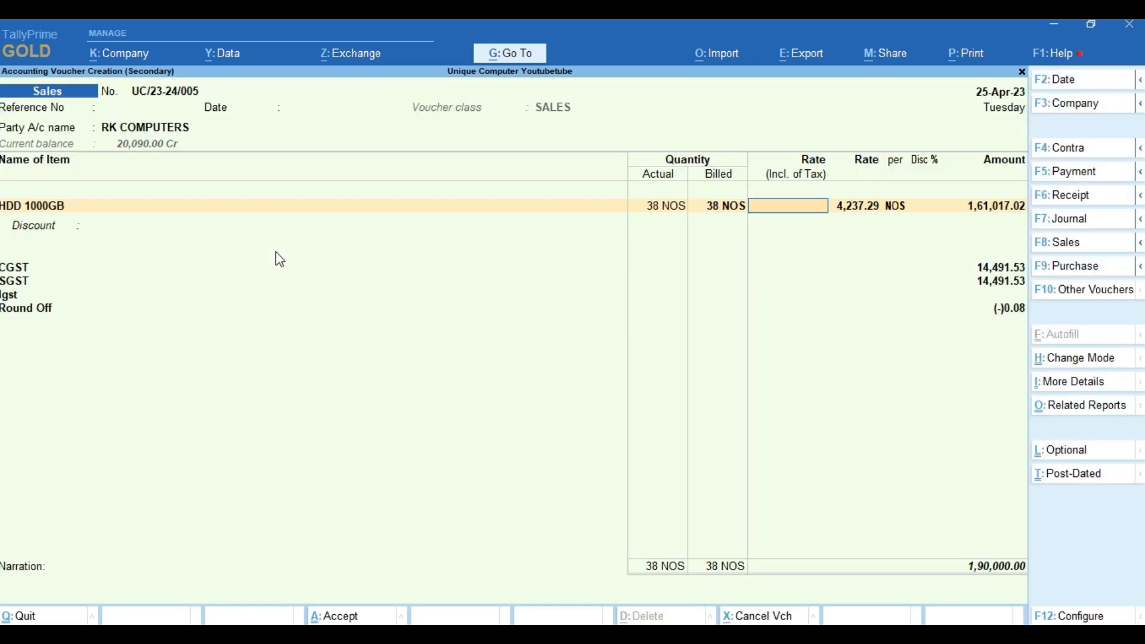
{"action": "key", "text": "Return"}
{"action": "key", "text": "Return"}
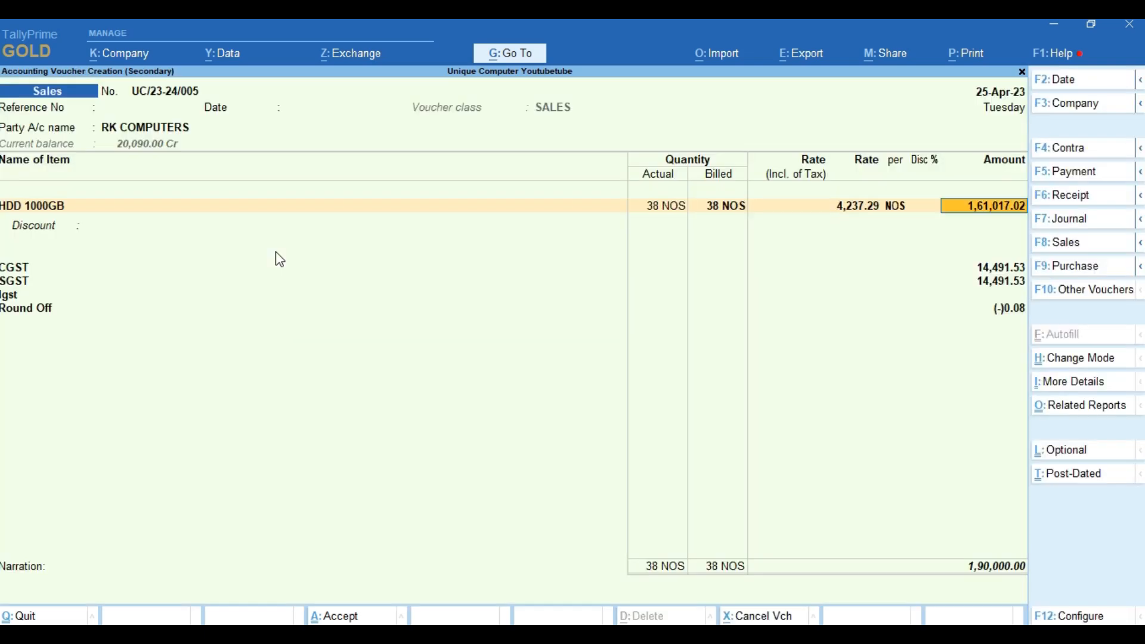
Revise the batch 3435 allocation's rate to 4,500, giving 1,71,000.00
{"action": "key", "text": "BackSpace"}
{"action": "key", "text": "BackSpace"}
{"action": "key", "text": "BackSpace"}
{"action": "key", "text": "BackSpace"}
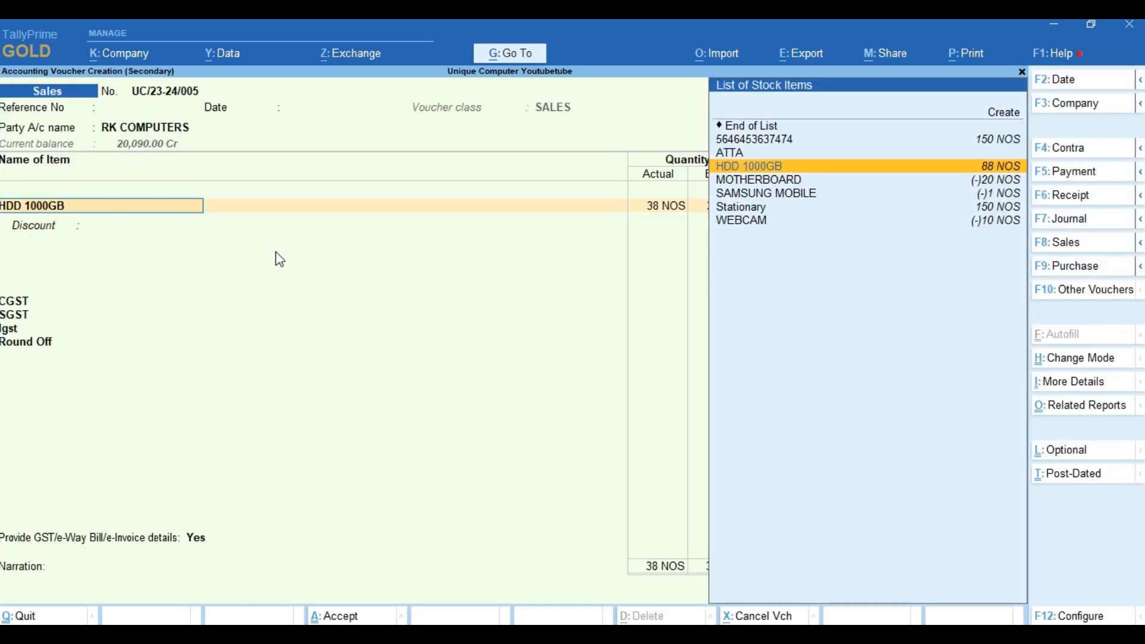
{"action": "key", "text": "Return"}
{"action": "key", "text": "Return"}
{"action": "key", "text": "Return"}
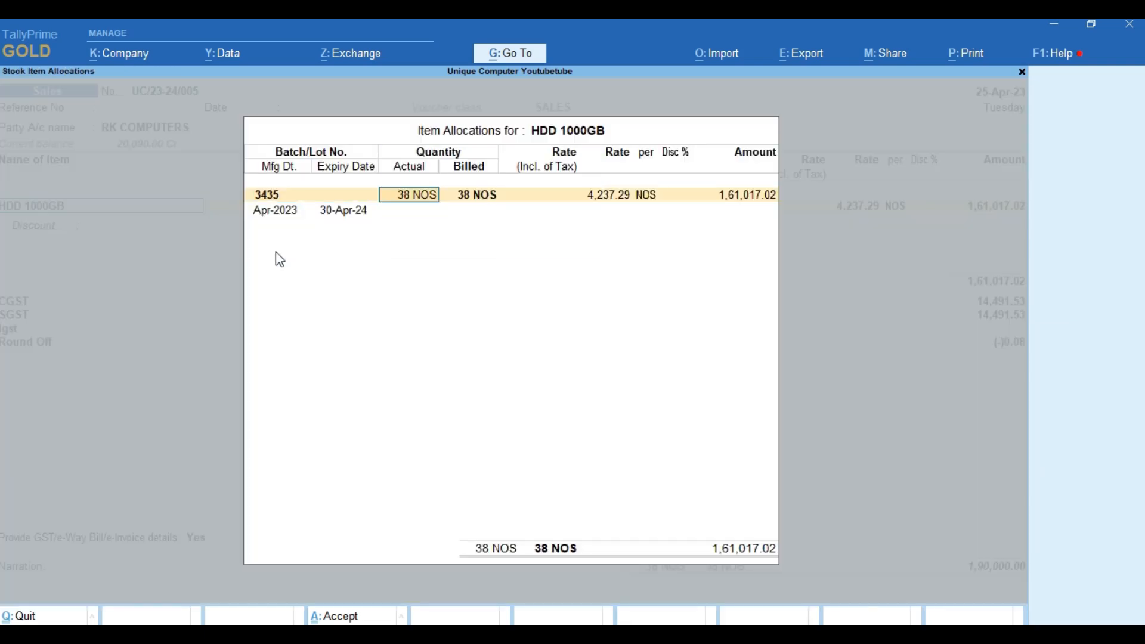
{"action": "key", "text": "Return"}
{"action": "key", "text": "Return"}
{"action": "key", "text": "Return"}
{"action": "key", "text": "Return"}
{"action": "key", "text": "Return"}
{"action": "key", "text": "Return"}
{"action": "key", "text": "Return"}
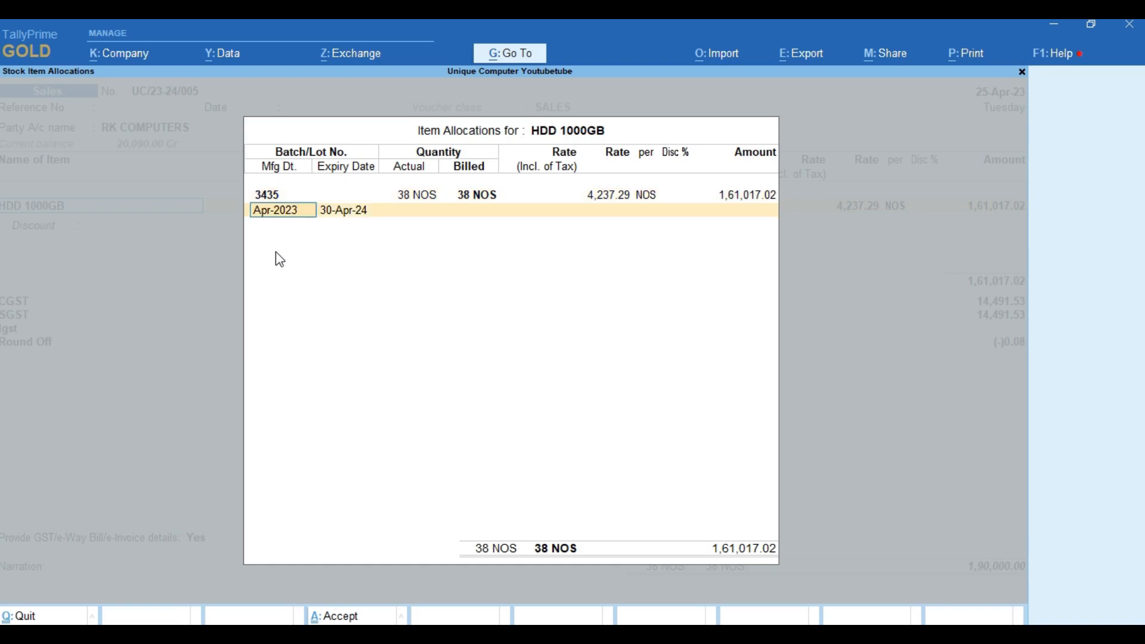
{"action": "key", "text": "Return"}
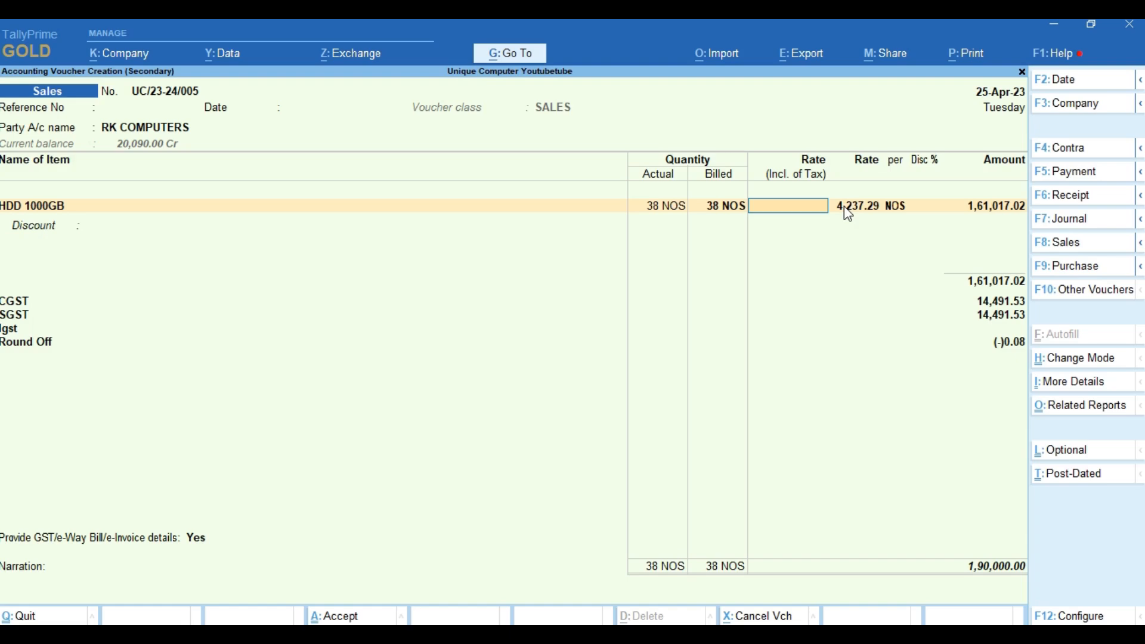
{"action": "key", "text": "Return"}
{"action": "key", "text": "Return"}
{"action": "key", "text": "BackSpace"}
{"action": "key", "text": "BackSpace"}
{"action": "key", "text": "Return"}
{"action": "key", "text": "Return"}
{"action": "key", "text": "Return"}
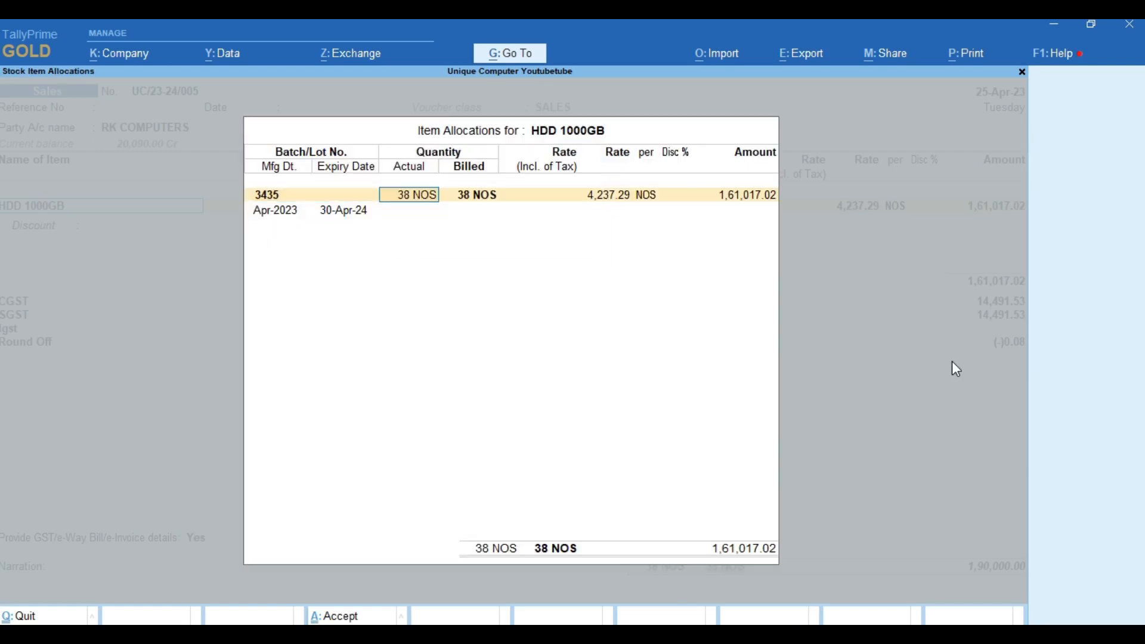
{"action": "key", "text": "Return"}
{"action": "key", "text": "Return"}
{"action": "type", "text": "4500"}
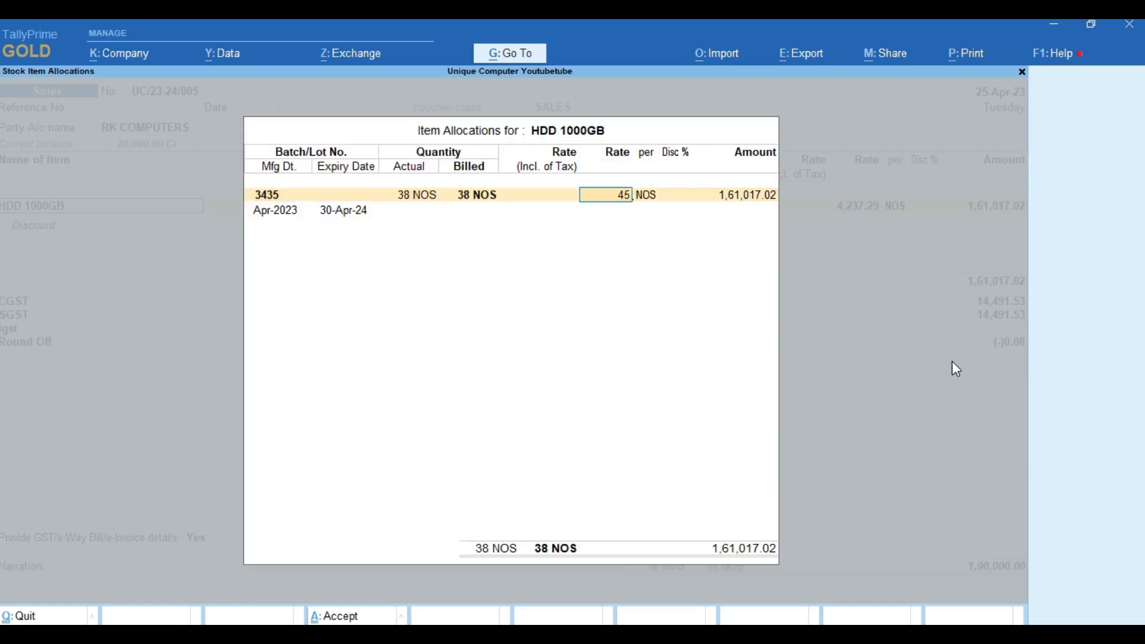
{"action": "key", "text": "Return"}
{"action": "key", "text": "Return"}
{"action": "key", "text": "Return"}
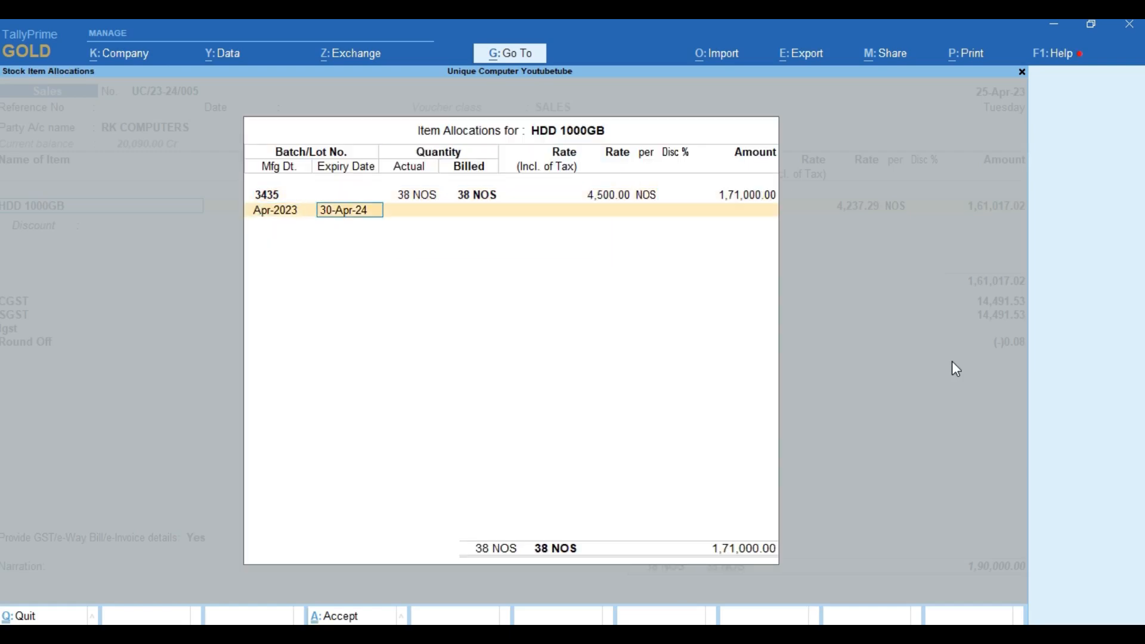
{"action": "key", "text": "Return"}
{"action": "key", "text": "Return"}
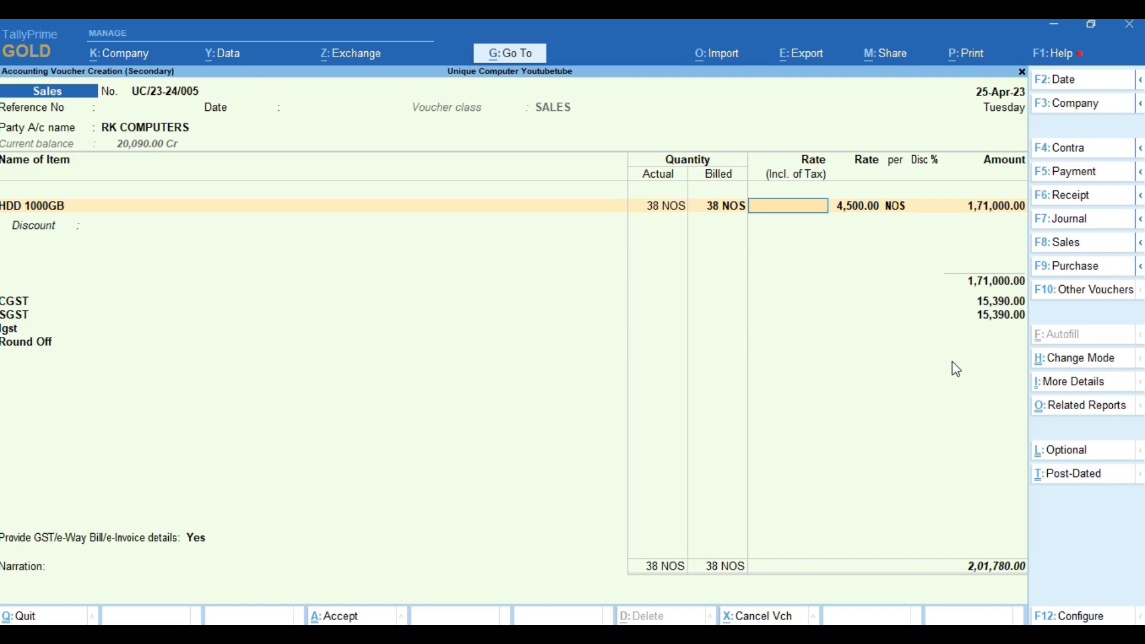
View the HDD 1000GB Stock Query: 88 NOS across batches 3435, 4567 and 6757
{"action": "left_click", "coordinate": [1077, 411]}
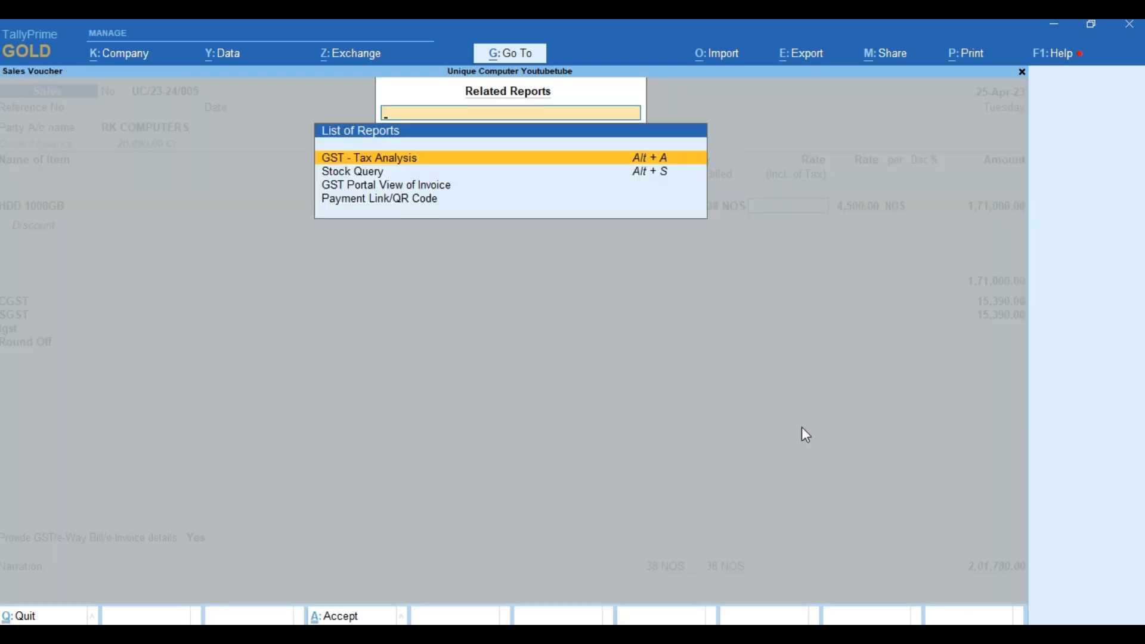
{"action": "key", "text": "Down"}
{"action": "key", "text": "Return"}
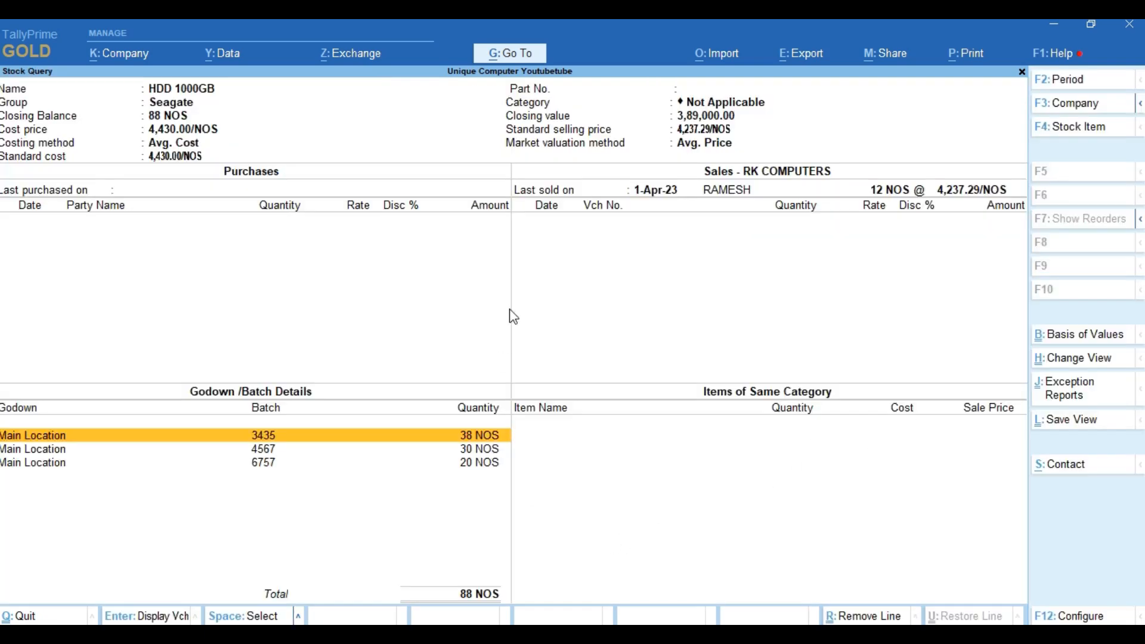
{"action": "key", "text": "Down"}
{"action": "key", "text": "Down"}
{"action": "key", "text": "Up"}
{"action": "key", "text": "Up"}
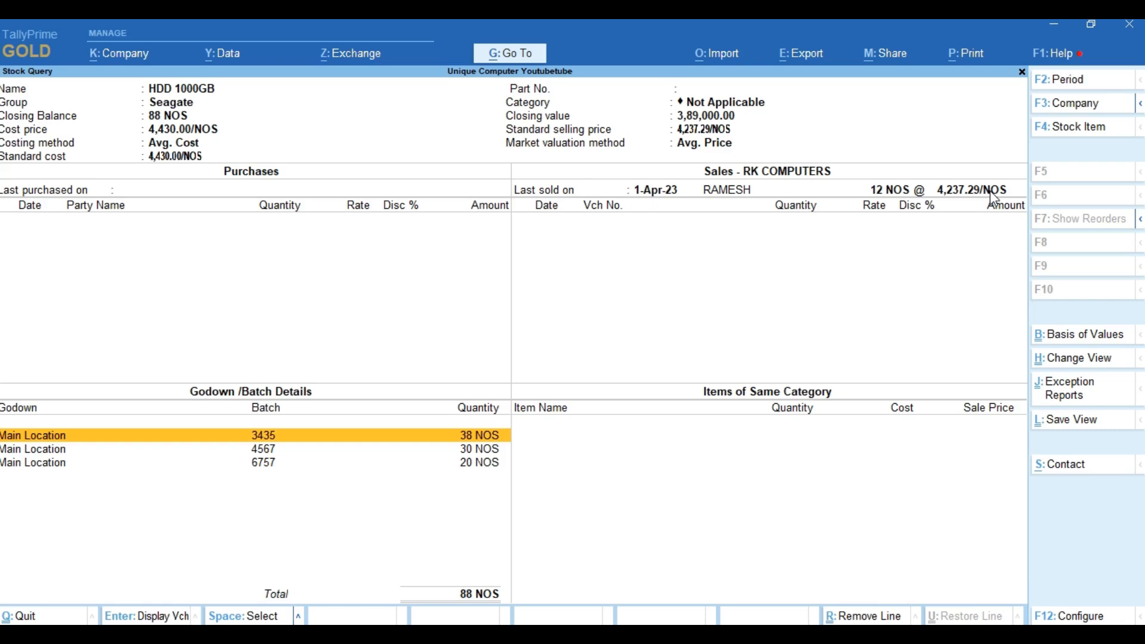
Leave the HDD 1000GB Stock Query and return to the RK COMPUTERS voucher totalling 2,01,780.00
{"action": "key", "text": "Escape"}
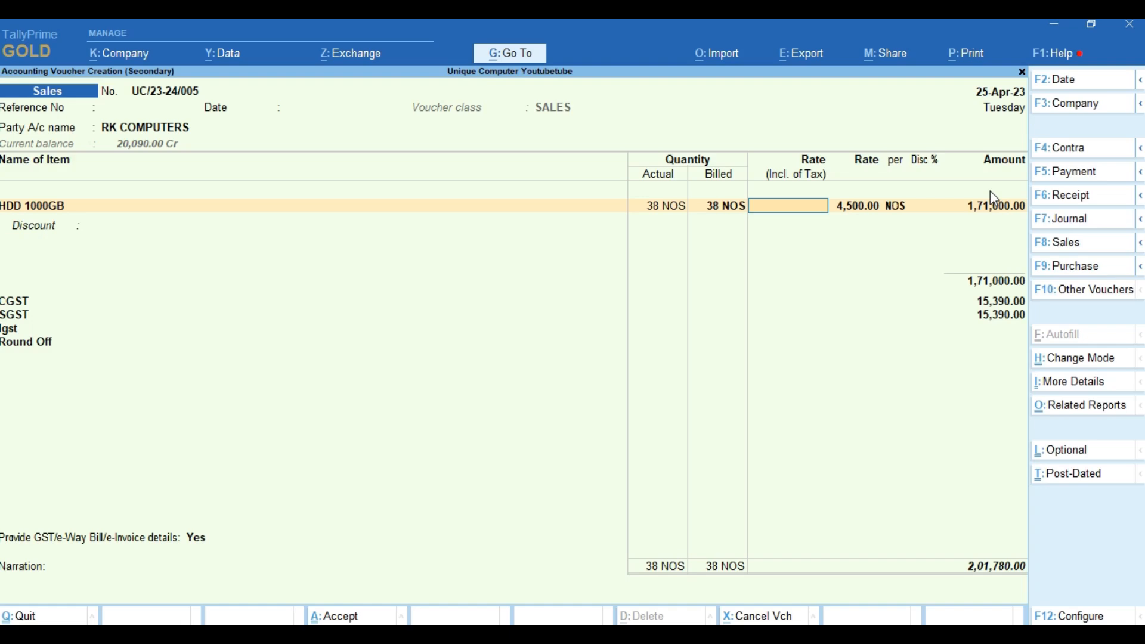
Accept voucher UC/23-24/005 at 2,01,780.00, declining the e-Invoice and payment QR prompts, and begin UC/23-24/006
{"action": "key", "text": "Return"}
{"action": "key", "text": "Return"}
{"action": "key", "text": "Return"}
{"action": "key", "text": "Return"}
{"action": "key", "text": "Return"}
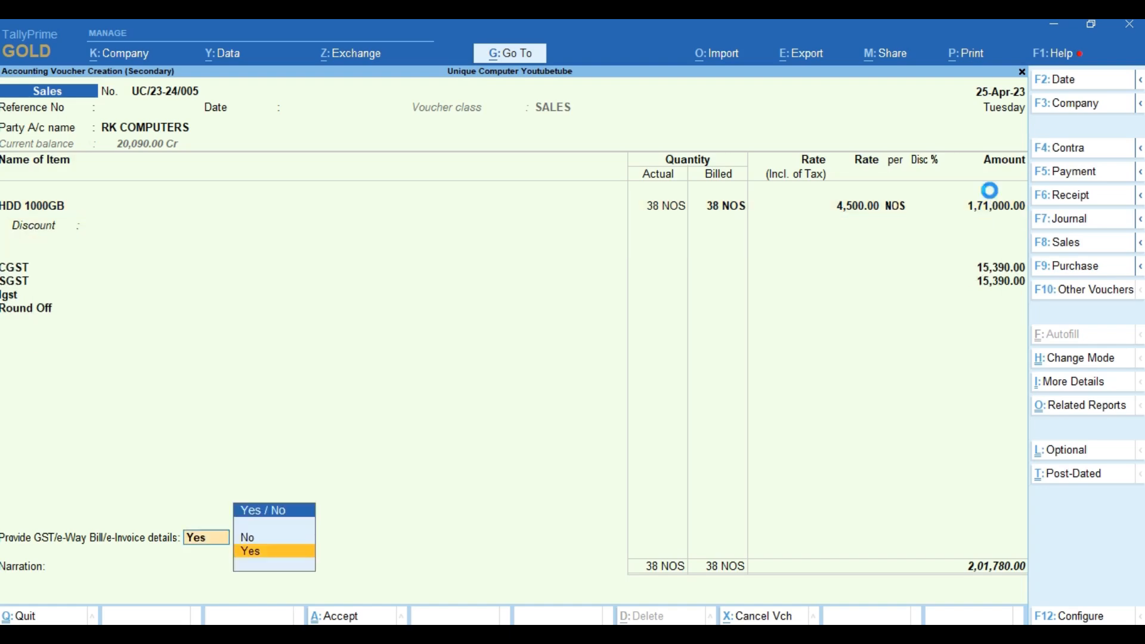
{"action": "key", "text": "Return"}
{"action": "key", "text": "Return"}
{"action": "key", "text": "Return"}
{"action": "key", "text": "Return"}
{"action": "key", "text": "Return"}
{"action": "key", "text": "Return"}
{"action": "key", "text": "Return"}
{"action": "key", "text": "Return"}
{"action": "key", "text": "Return"}
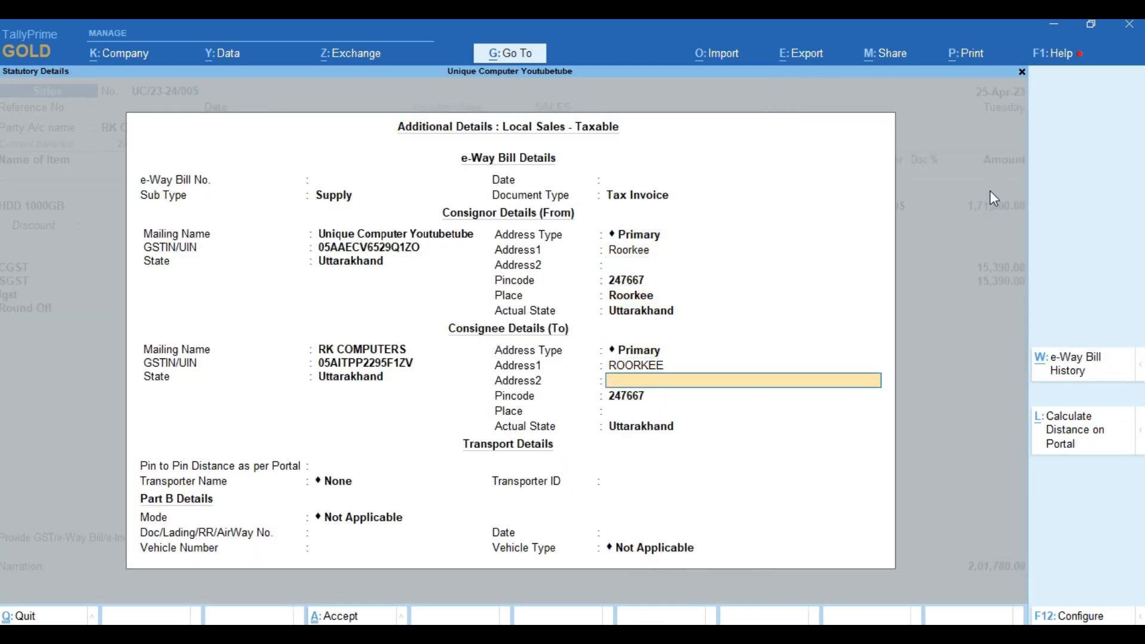
{"action": "key", "text": "Return"}
{"action": "key", "text": "Return"}
{"action": "key", "text": "Return"}
{"action": "key", "text": "Return"}
{"action": "key", "text": "Return"}
{"action": "key", "text": "Return"}
{"action": "key", "text": "Return"}
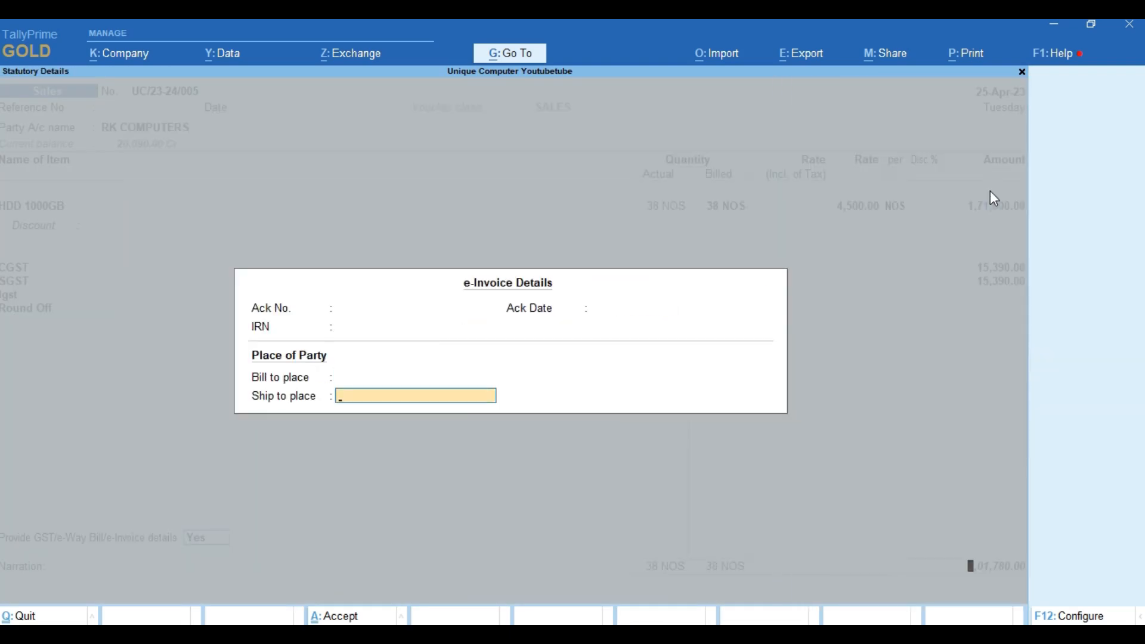
{"action": "key", "text": "Return"}
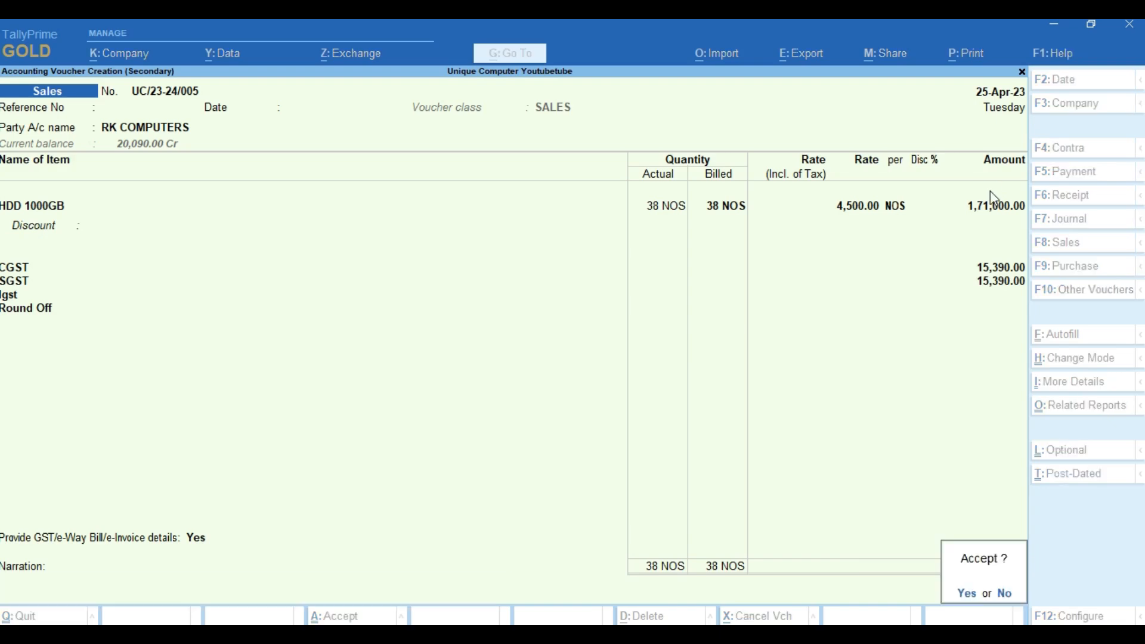
{"action": "key", "text": "Return"}
{"action": "key", "text": "n"}
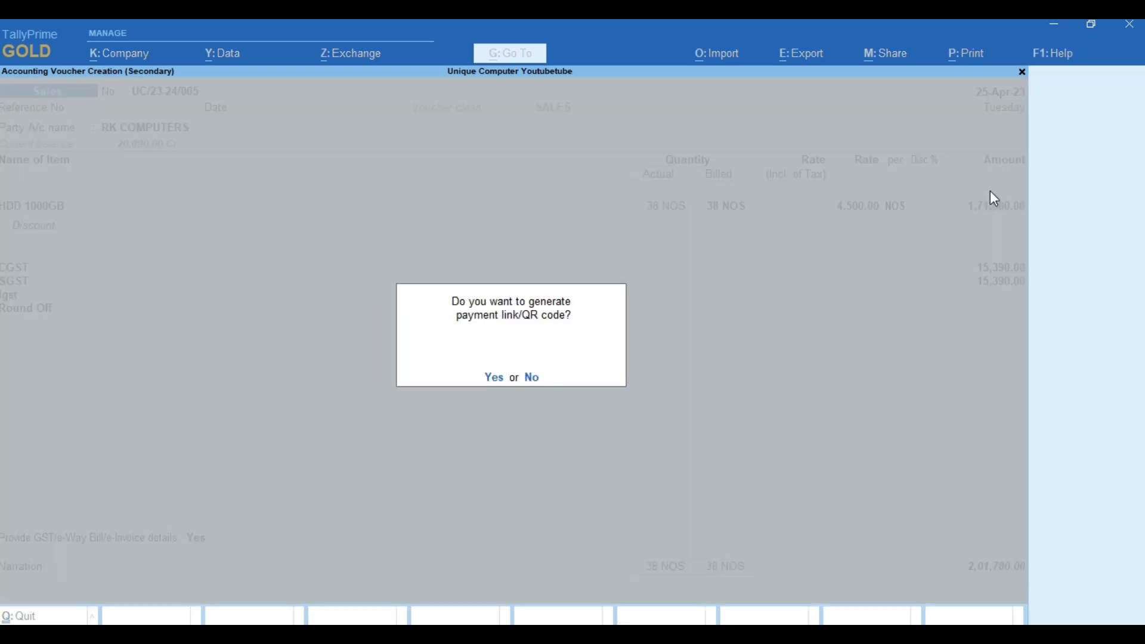
{"action": "key", "text": "n"}
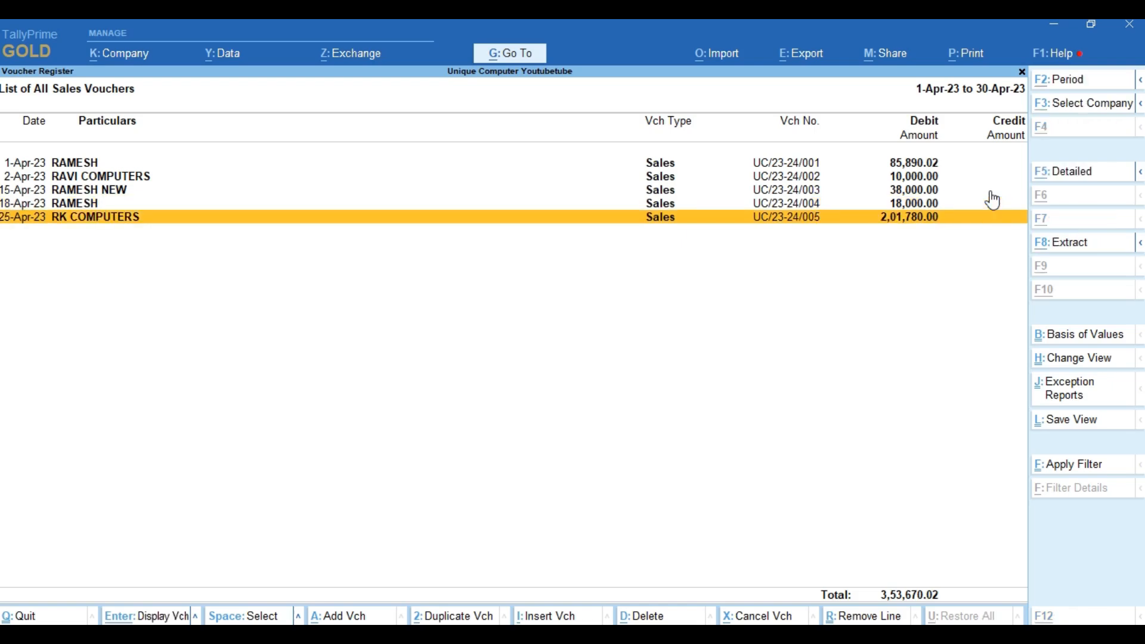
{"action": "key", "text": "alt+a"}
Choose the Dehradun customer's ledger as party on UC/23-24/006, confirming Uttarakhand as place of supply
{"action": "key", "text": "Return"}
{"action": "key", "text": "Return"}
{"action": "type", "text": "Ra"}
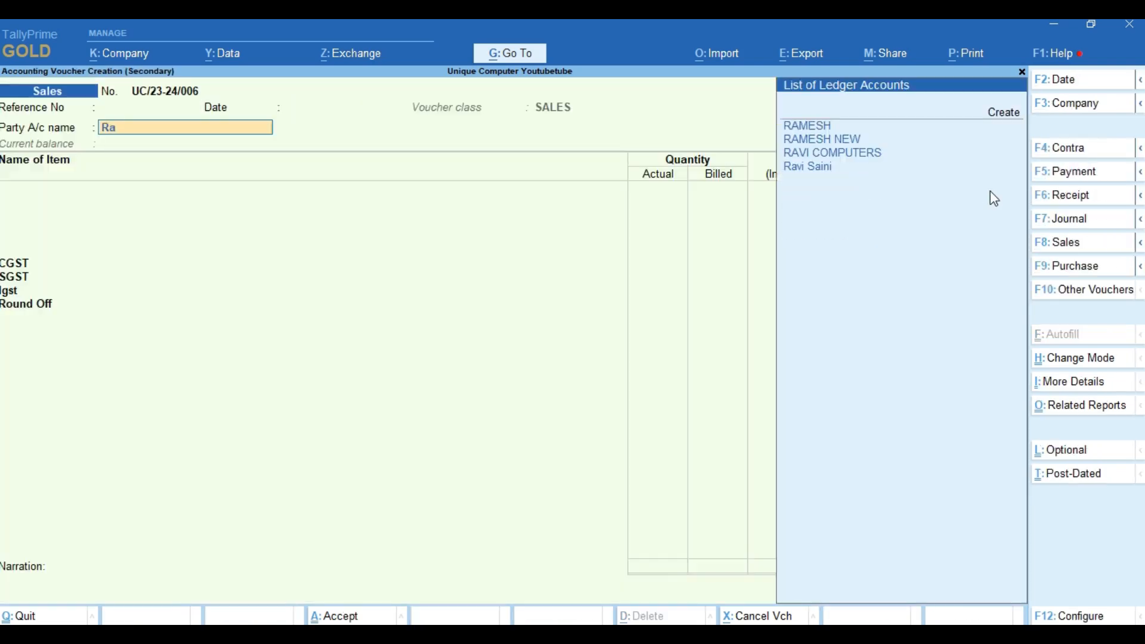
{"action": "type", "text": "mes"}
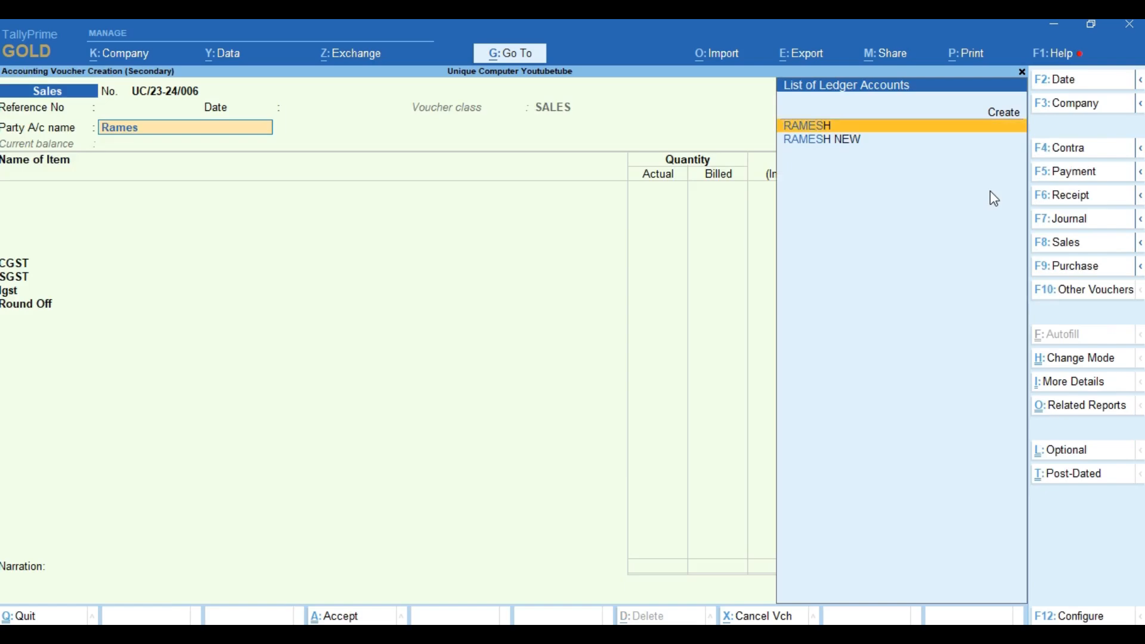
{"action": "key", "text": "Return"}
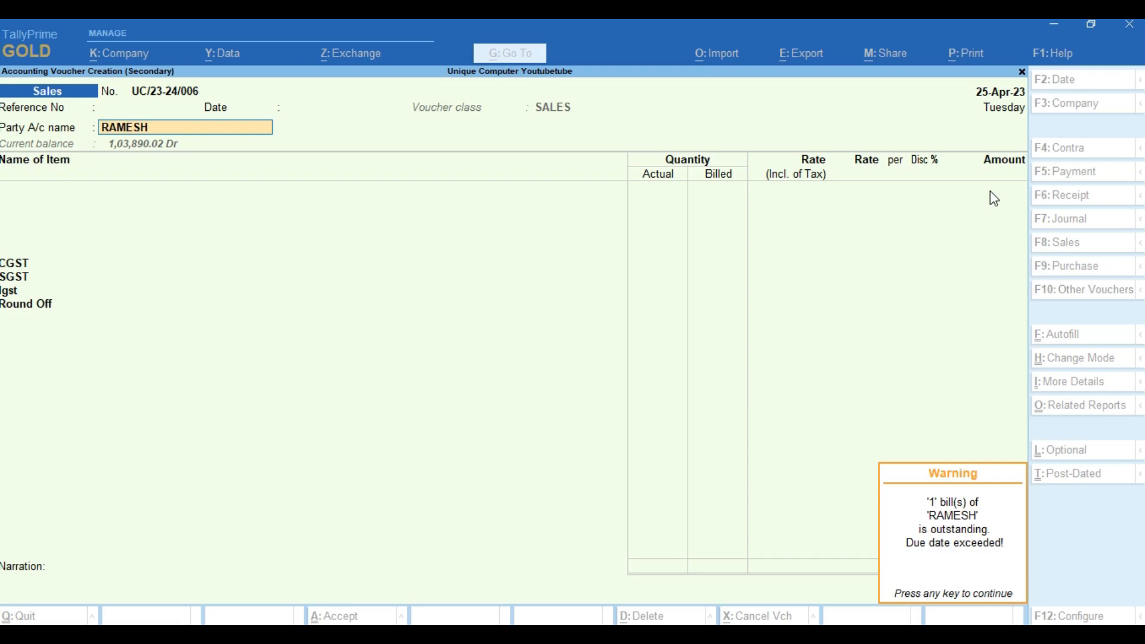
{"action": "key", "text": "Return"}
{"action": "key", "text": "Return"}
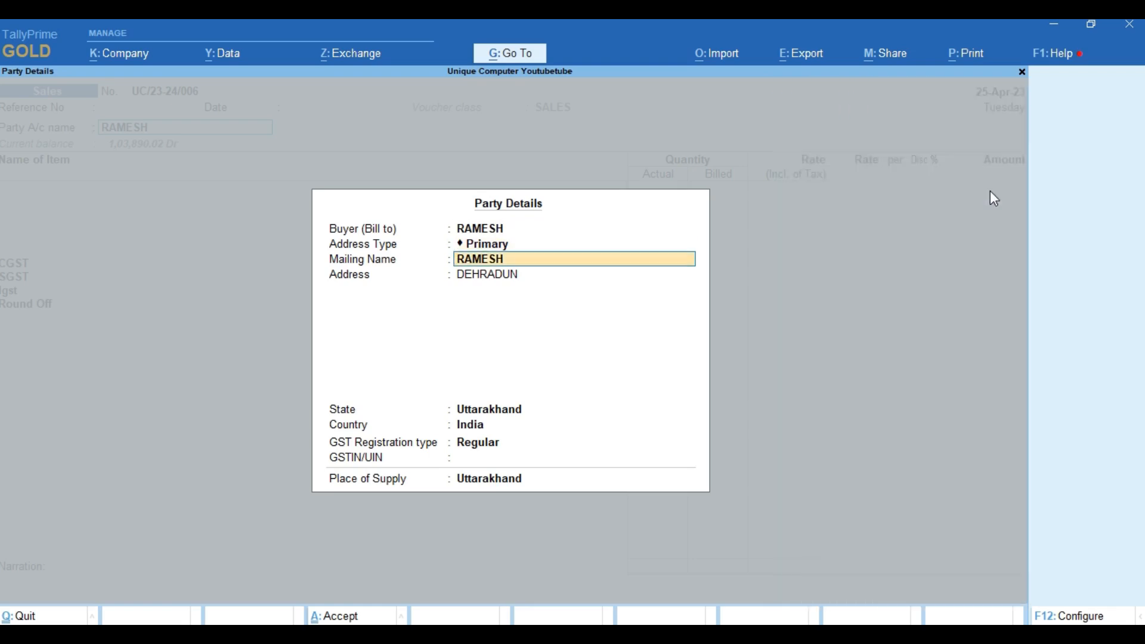
{"action": "key", "text": "Return"}
{"action": "key", "text": "Return"}
{"action": "key", "text": "Return"}
{"action": "key", "text": "Return"}
{"action": "key", "text": "Return"}
{"action": "key", "text": "Return"}
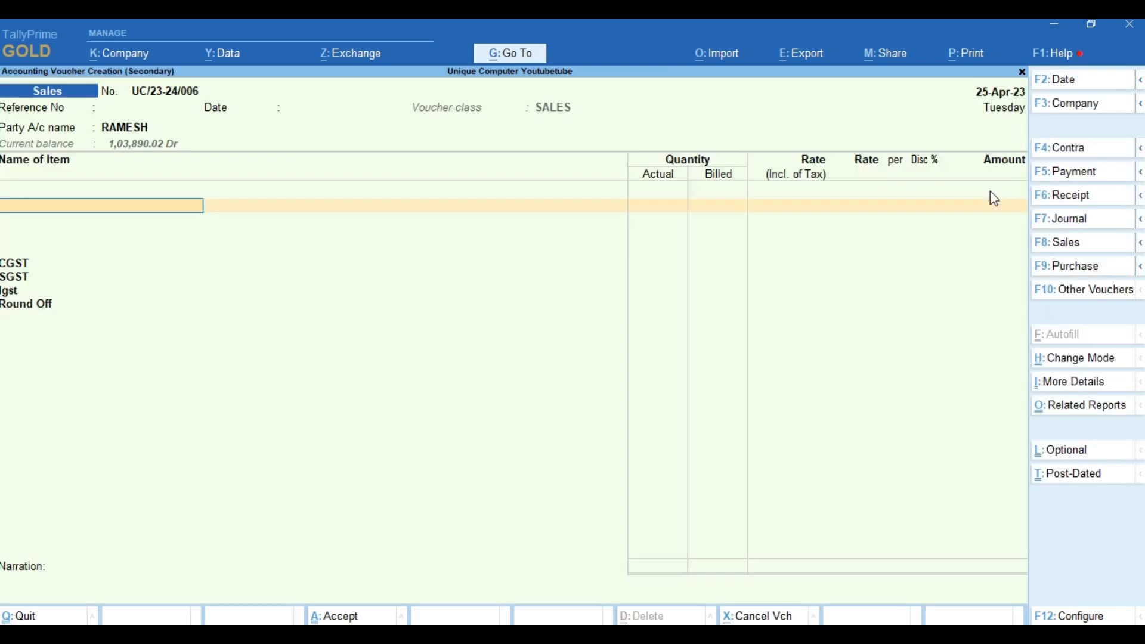
Add HDD 1000GB with a quantity of 12 NOS, dismissing the negative stock warning
{"action": "type", "text": "hd"}
{"action": "key", "text": "Return"}
{"action": "key", "text": "Return"}
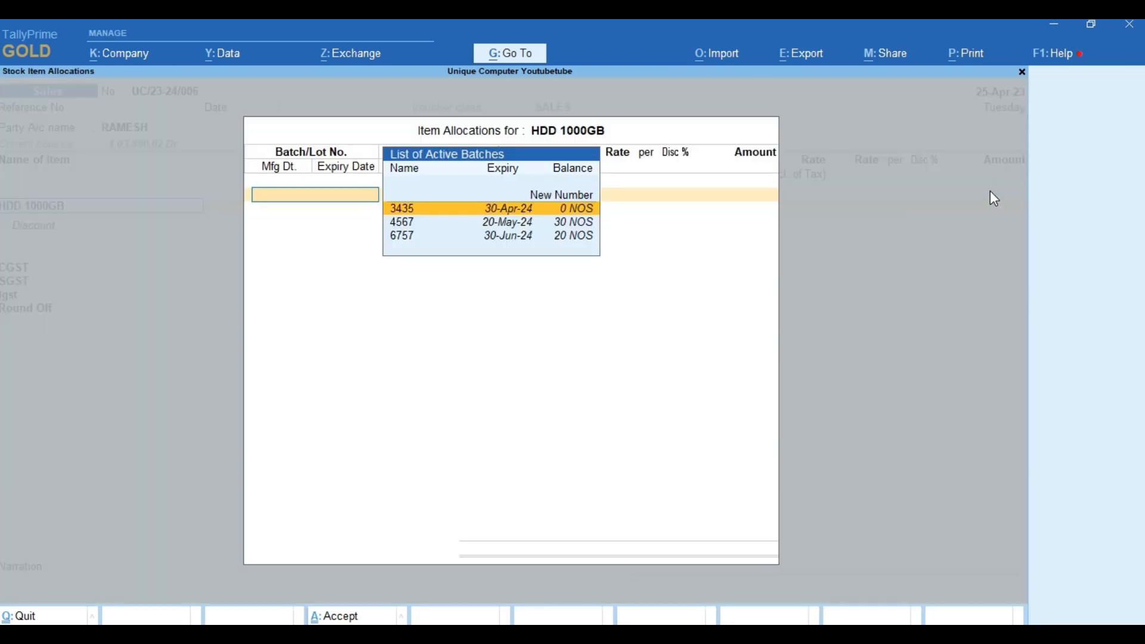
{"action": "key", "text": "Return"}
{"action": "key", "text": "BackSpace"}
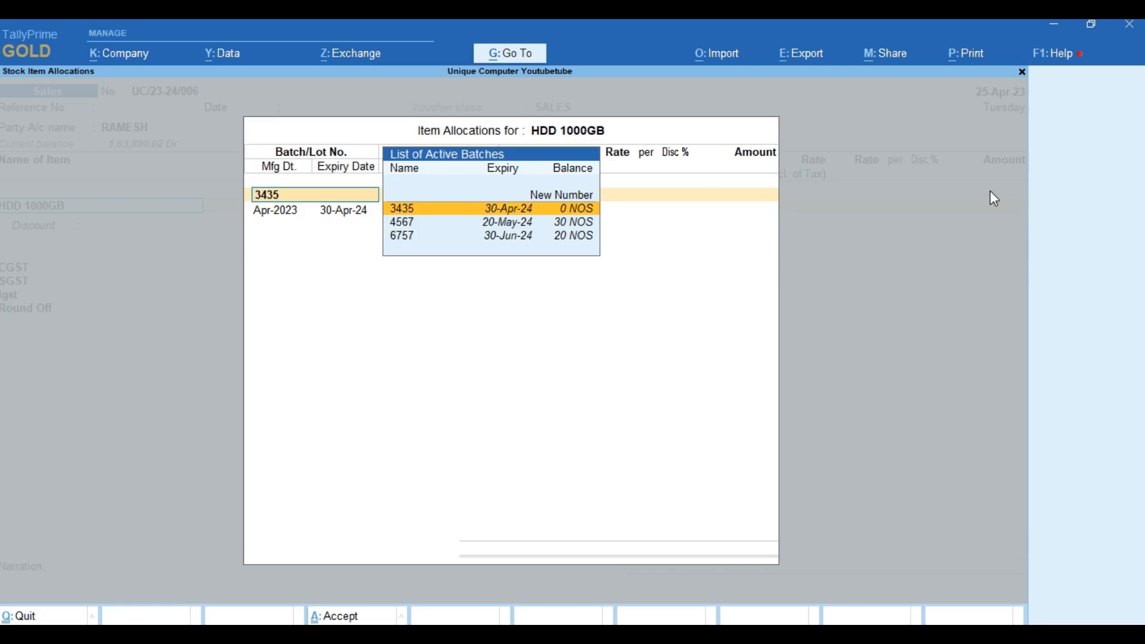
{"action": "key", "text": "Return"}
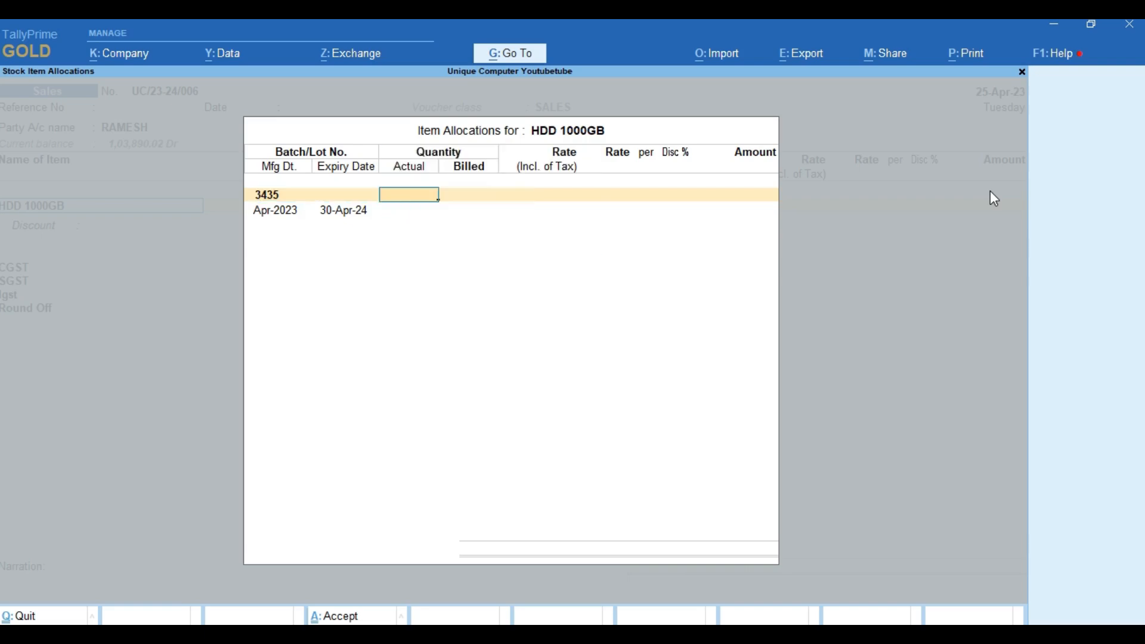
{"action": "type", "text": "12"}
{"action": "key", "text": "Return"}
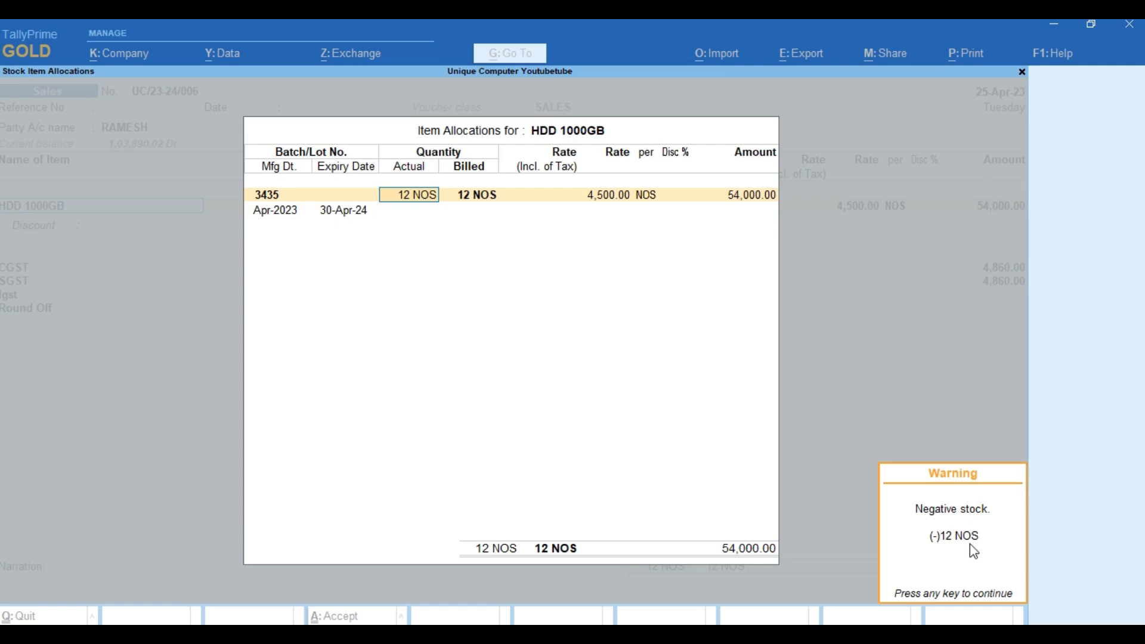
{"action": "key", "text": "Return"}
Switch the 12 NOS allocation to batch 4567 at 4,500.00, bringing the total to 63,720.00
{"action": "key", "text": "BackSpace"}
{"action": "key", "text": "BackSpace"}
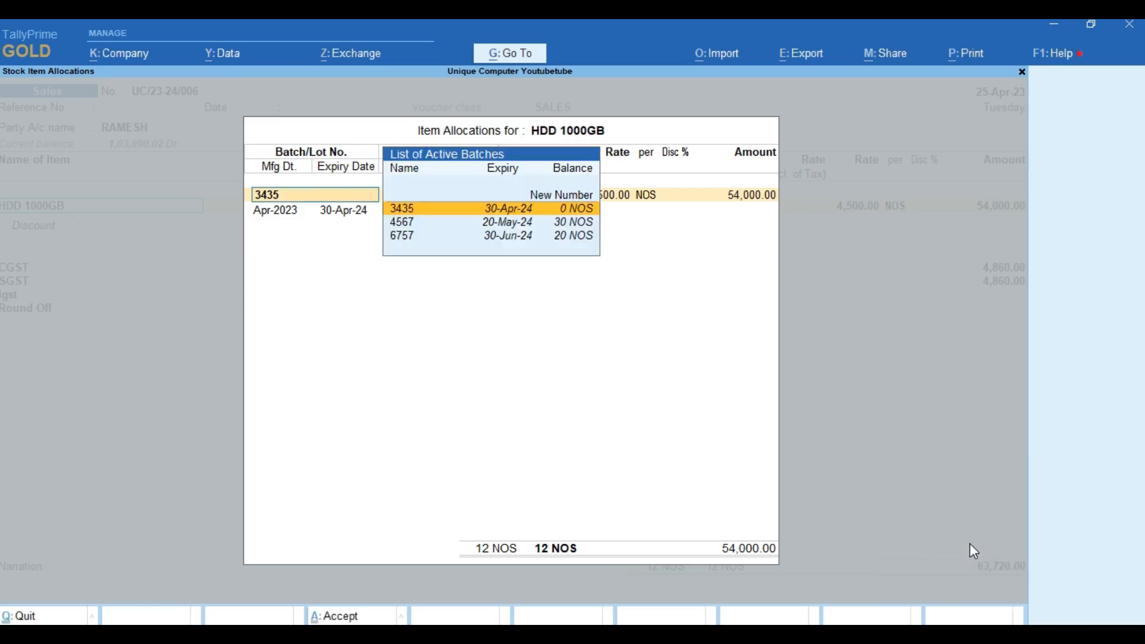
{"action": "key", "text": "Down"}
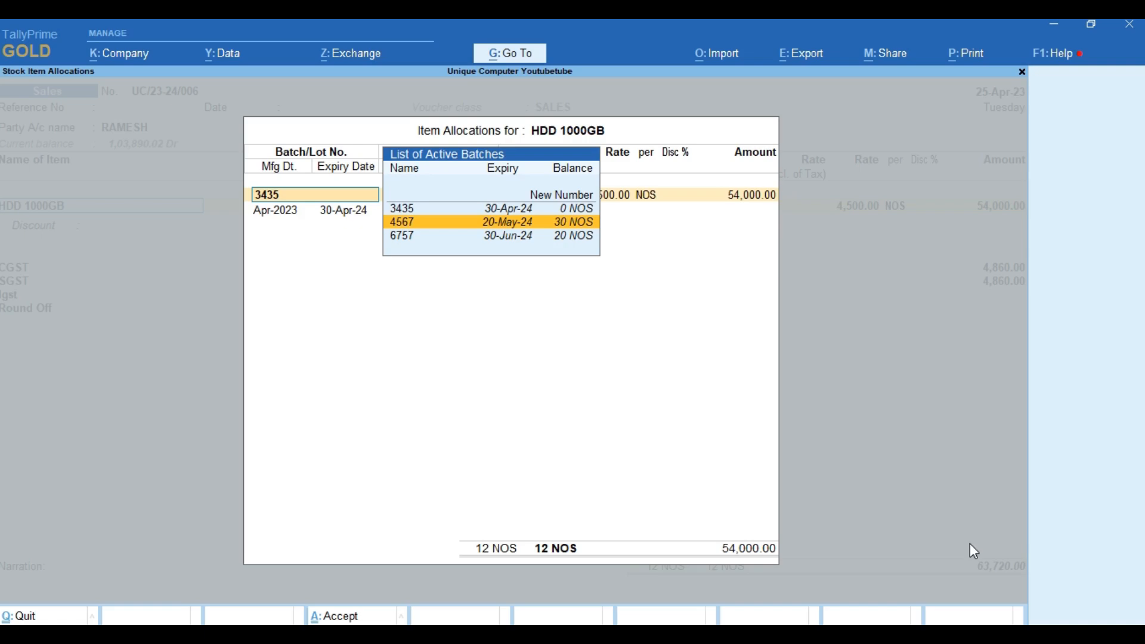
{"action": "key", "text": "Return"}
{"action": "key", "text": "Return"}
{"action": "key", "text": "Return"}
{"action": "key", "text": "Return"}
{"action": "key", "text": "Return"}
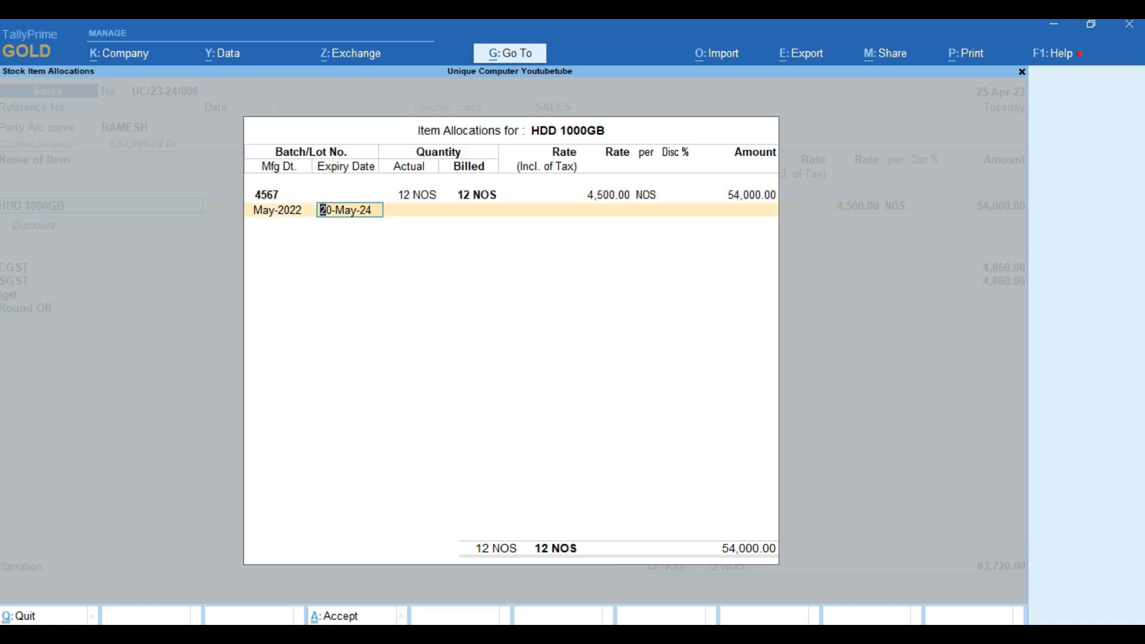
{"action": "key", "text": "Return"}
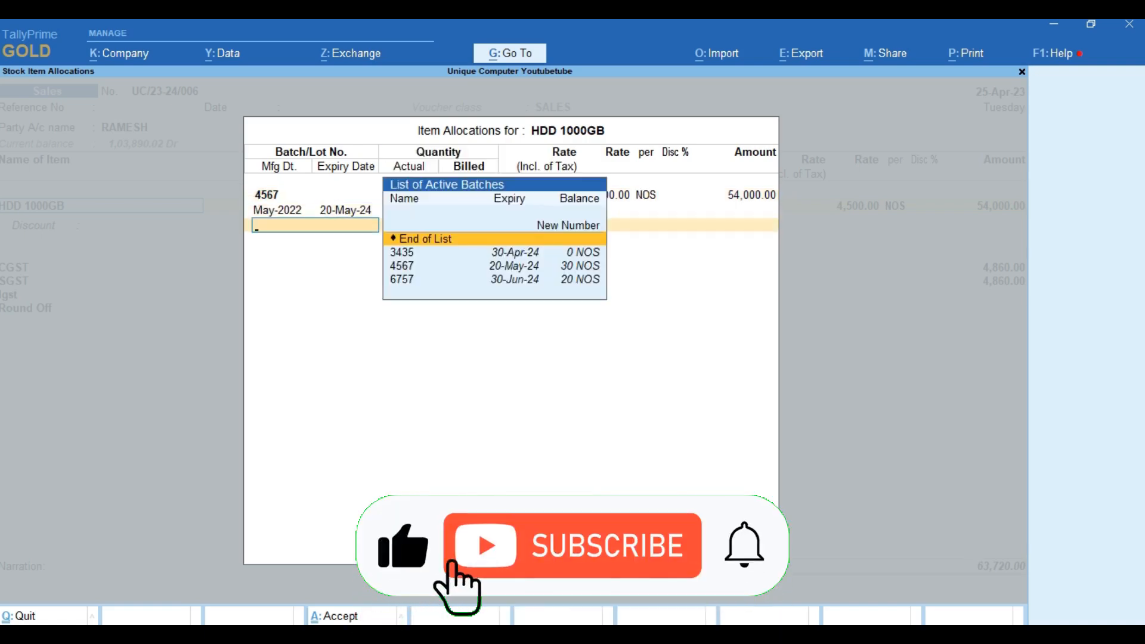
{"action": "key", "text": "Return"}
{"action": "key", "text": "Return"}
{"action": "key", "text": "Return"}
{"action": "key", "text": "Return"}
{"action": "key", "text": "Return"}
{"action": "key", "text": "Return"}
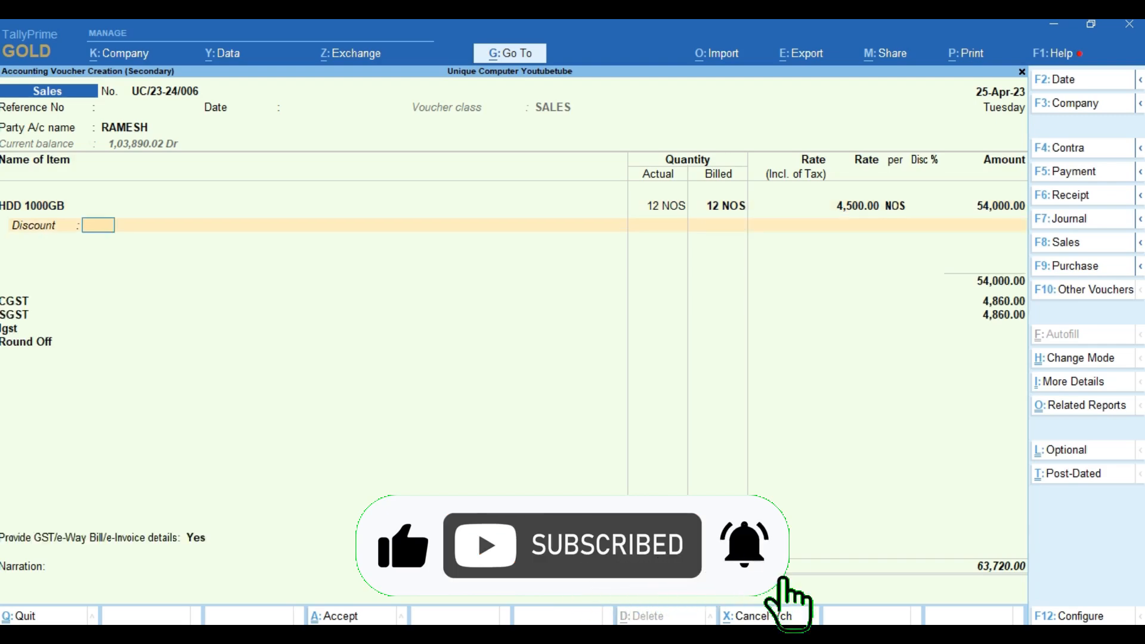
{"action": "key", "text": "BackSpace"}
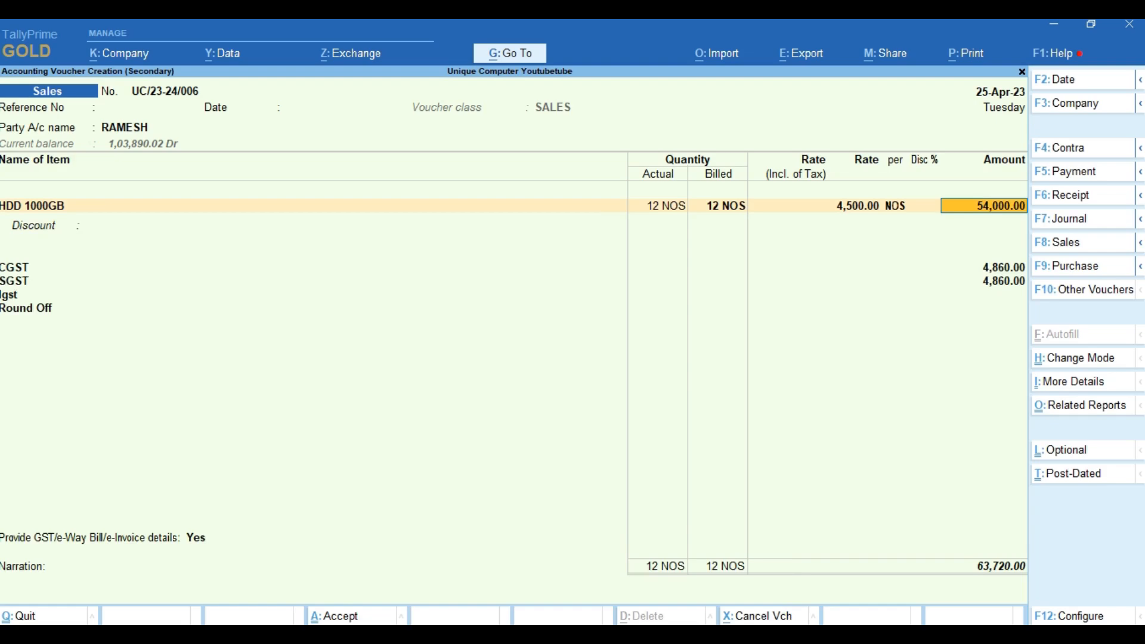
{"action": "left_click", "coordinate": [1071, 408]}
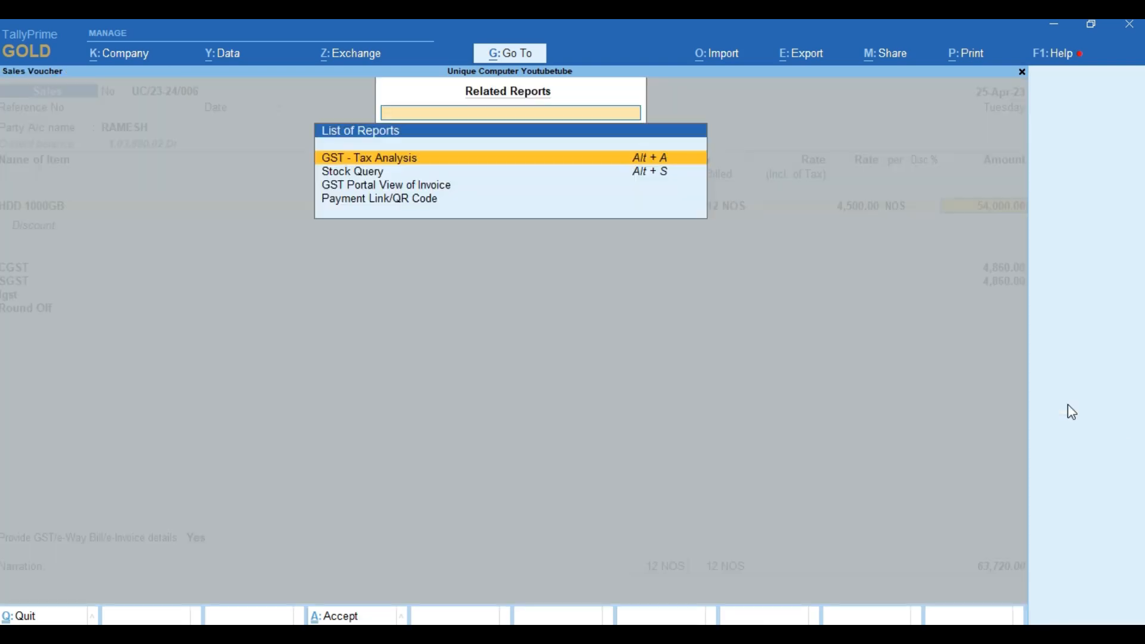
{"action": "key", "text": "Down"}
{"action": "key", "text": "Return"}
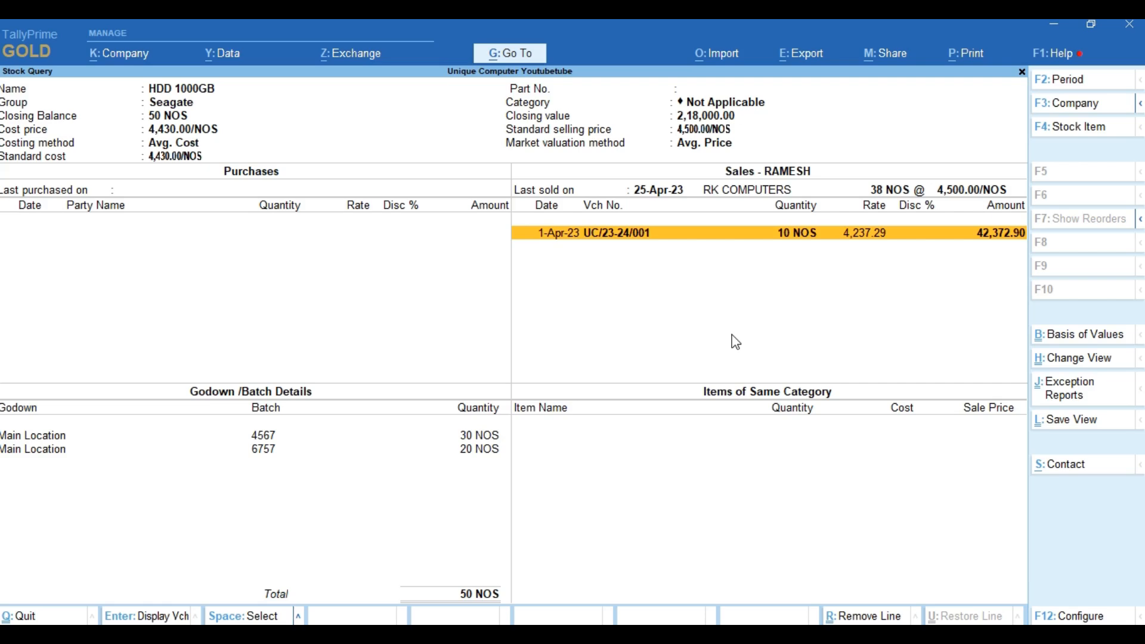
{"action": "key", "text": "Escape"}
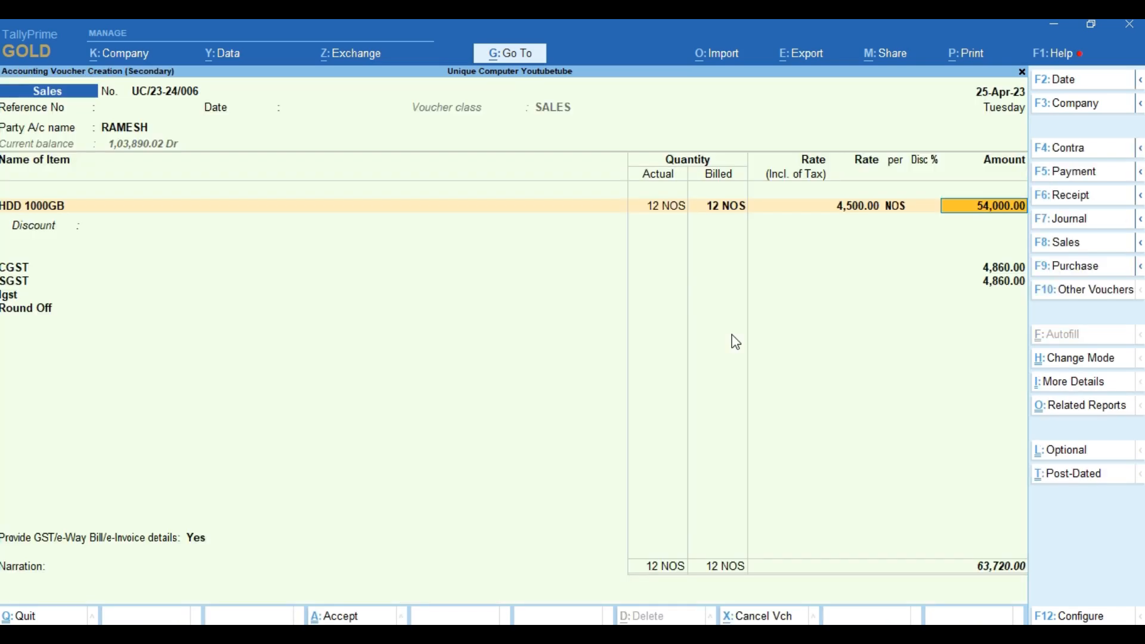
Step through discount, GST, e-Way Bill and e-Invoice details, then decline to accept the 63,720.00 voucher
{"action": "key", "text": "Return"}
{"action": "key", "text": "Return"}
{"action": "key", "text": "Return"}
{"action": "key", "text": "Return"}
{"action": "key", "text": "Return"}
{"action": "key", "text": "Return"}
{"action": "key", "text": "Return"}
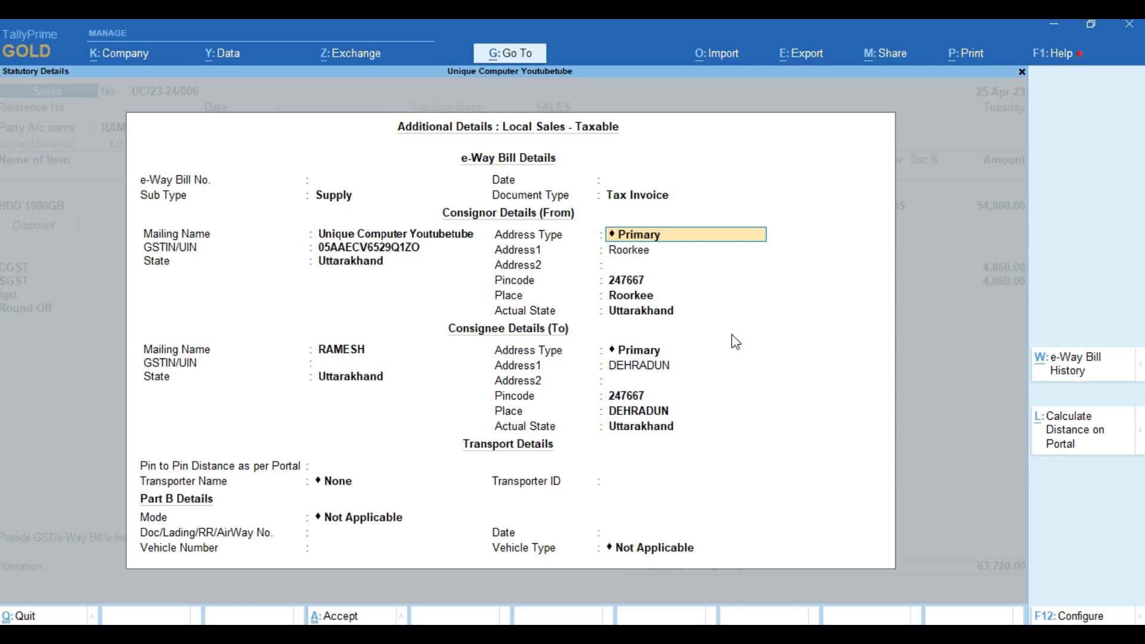
{"action": "key", "text": "Return"}
{"action": "key", "text": "Return"}
{"action": "key", "text": "Return"}
{"action": "key", "text": "Return"}
{"action": "key", "text": "Return"}
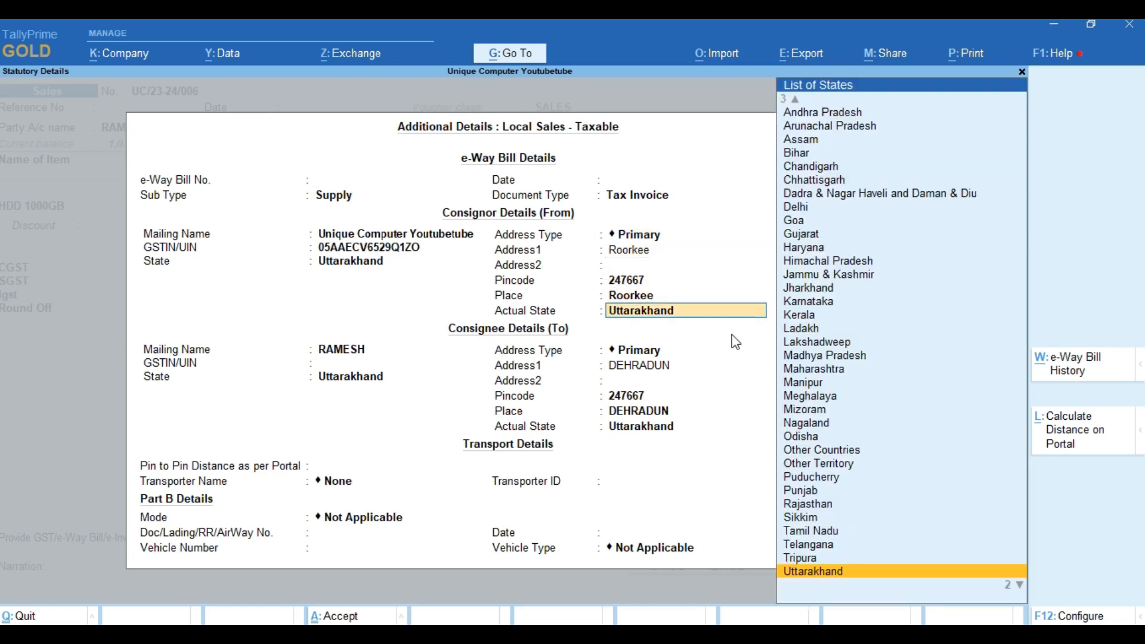
{"action": "key", "text": "Return"}
{"action": "key", "text": "Return"}
{"action": "key", "text": "Return"}
{"action": "key", "text": "Return"}
{"action": "key", "text": "Return"}
{"action": "key", "text": "Return"}
{"action": "key", "text": "Return"}
{"action": "key", "text": "Return"}
{"action": "key", "text": "Return"}
{"action": "key", "text": "Return"}
{"action": "key", "text": "Return"}
{"action": "key", "text": "Return"}
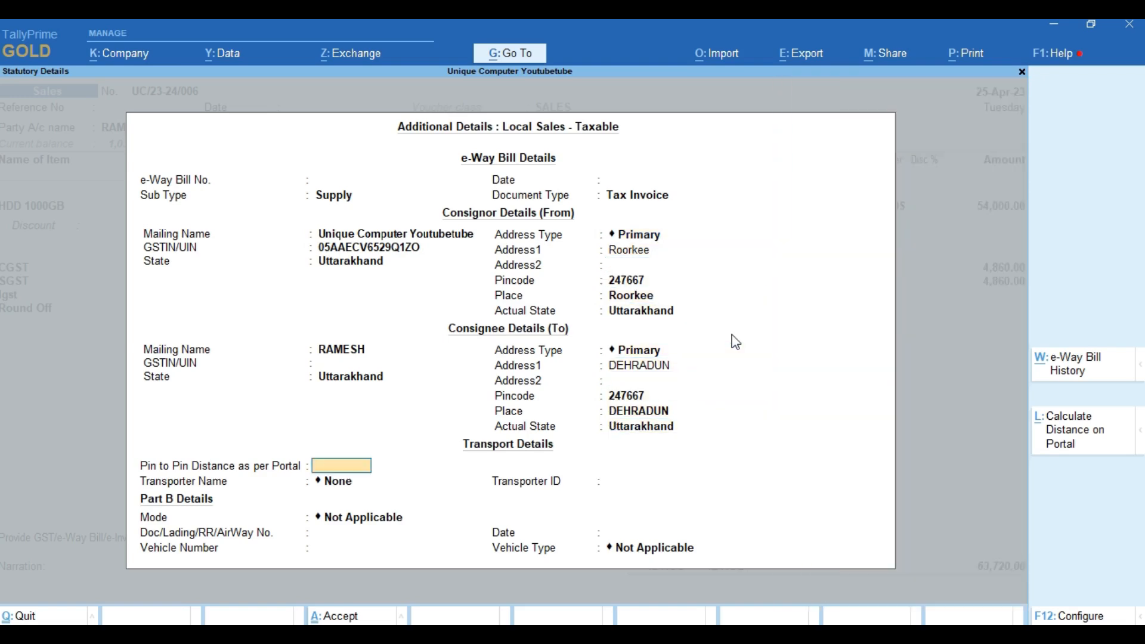
{"action": "key", "text": "Return"}
{"action": "key", "text": "Return"}
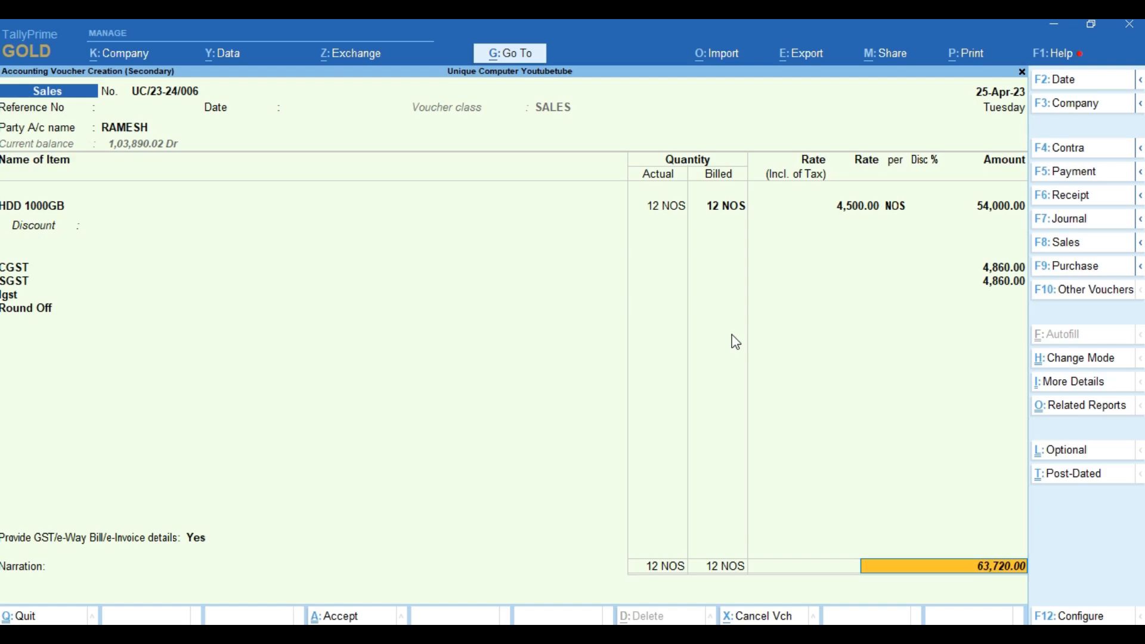
{"action": "key", "text": "Return"}
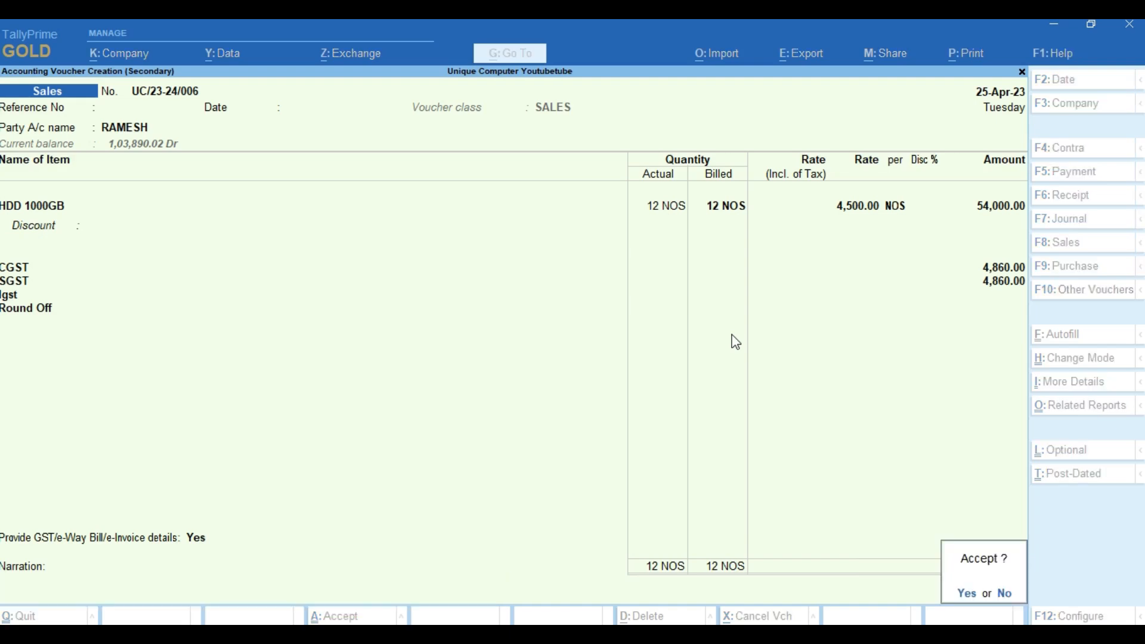
{"action": "key", "text": "n"}
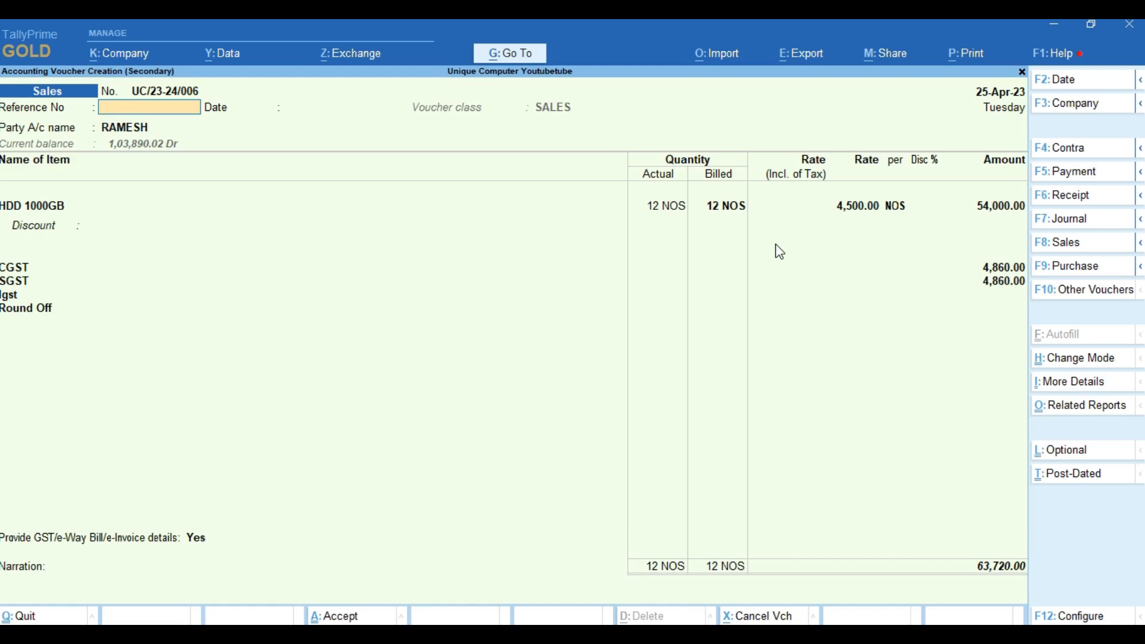
Enter a 5% discount on the HDD 1000GB batch allocation, reducing 54,000.00 to 51,300.00
{"action": "key", "text": "Return"}
{"action": "key", "text": "Return"}
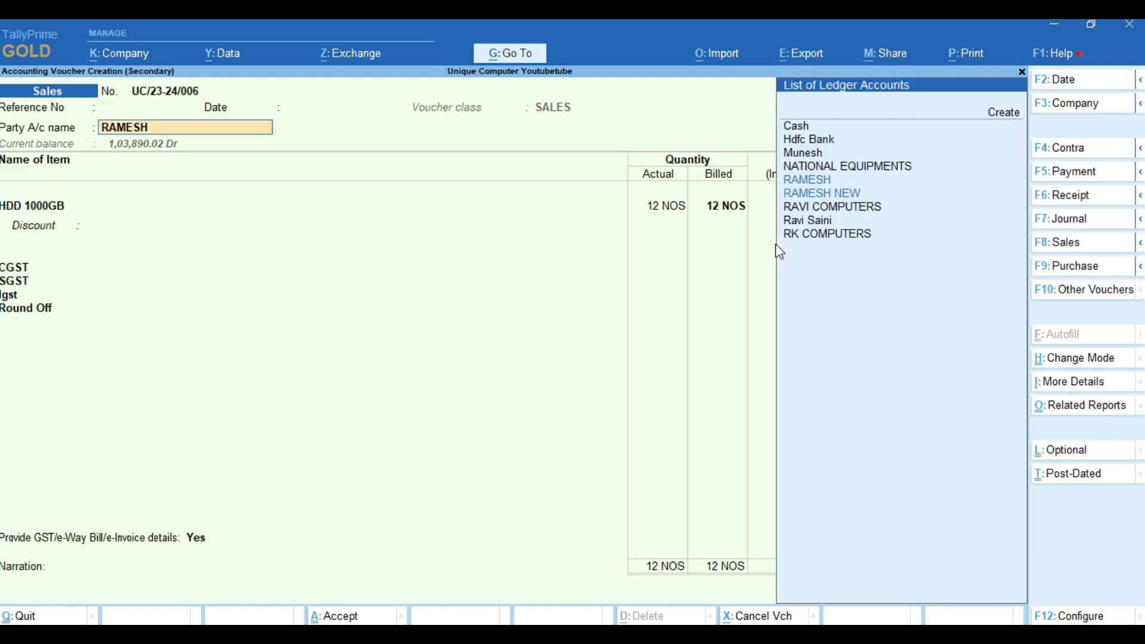
{"action": "key", "text": "Return"}
{"action": "key", "text": "Return"}
{"action": "key", "text": "Return"}
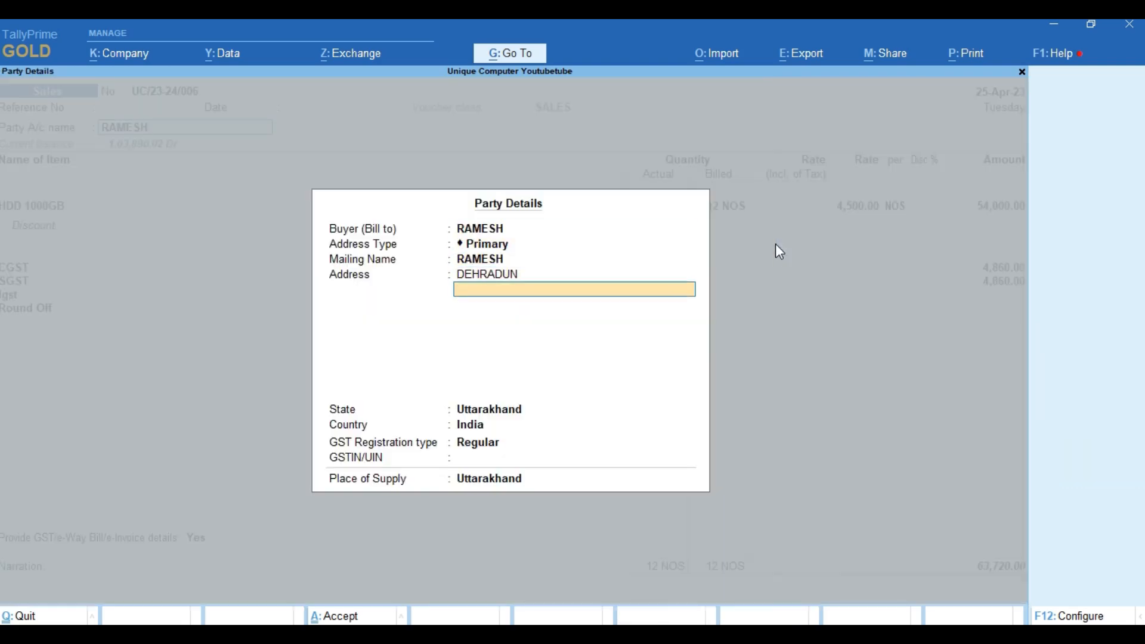
{"action": "key", "text": "Return"}
{"action": "key", "text": "Return"}
{"action": "key", "text": "Return"}
{"action": "key", "text": "Return"}
{"action": "key", "text": "Return"}
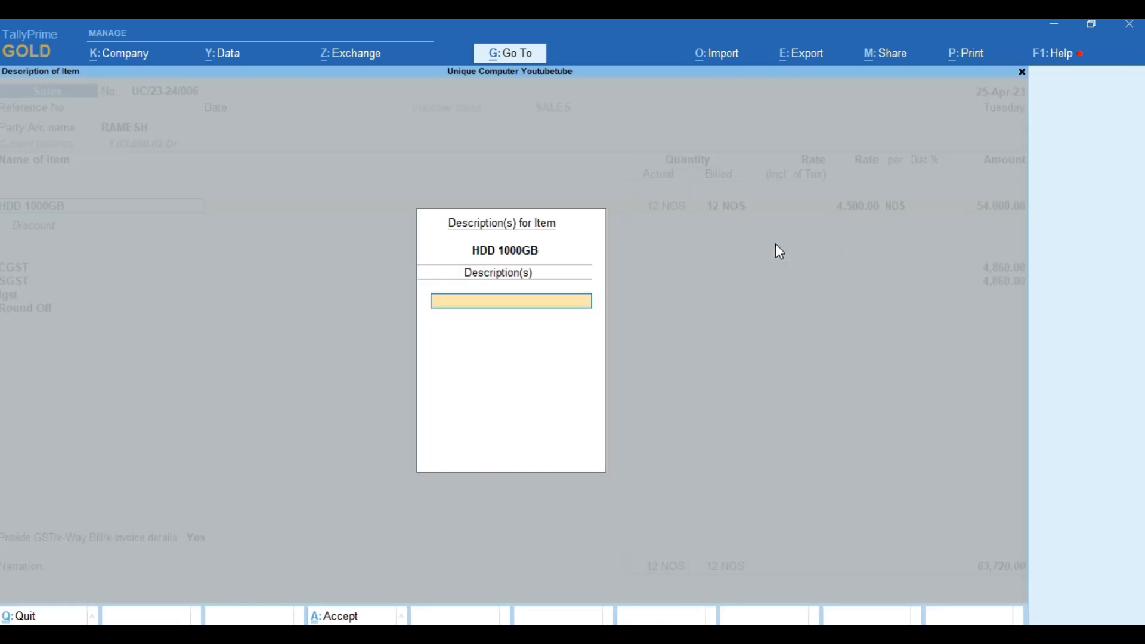
{"action": "key", "text": "Return"}
{"action": "key", "text": "Return"}
{"action": "key", "text": "Return"}
{"action": "key", "text": "Return"}
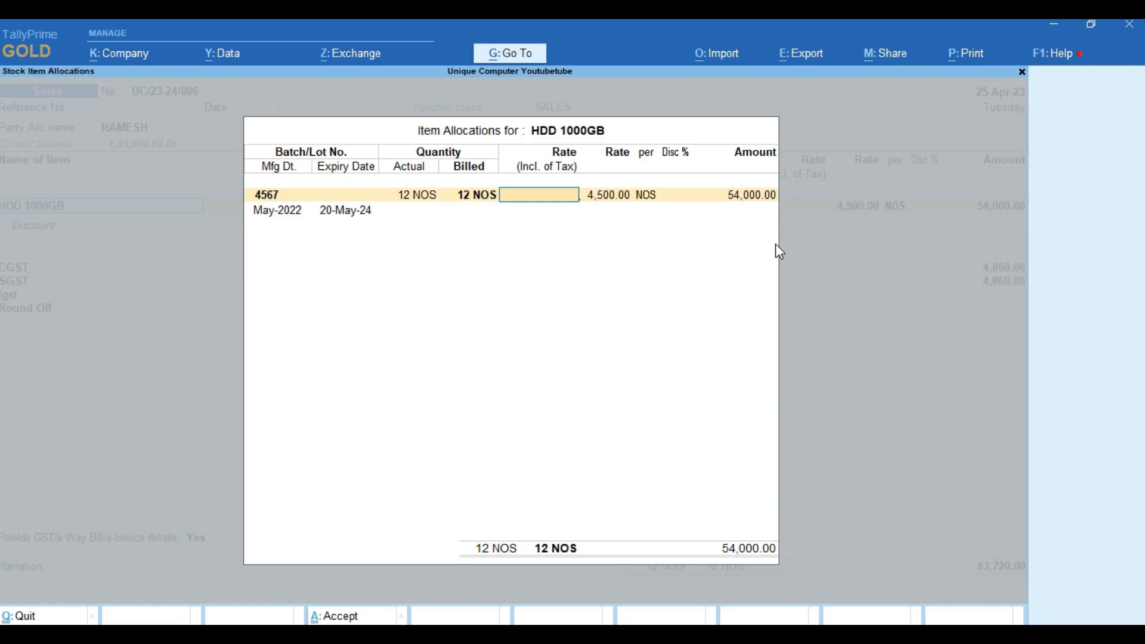
{"action": "key", "text": "Return"}
{"action": "key", "text": "Return"}
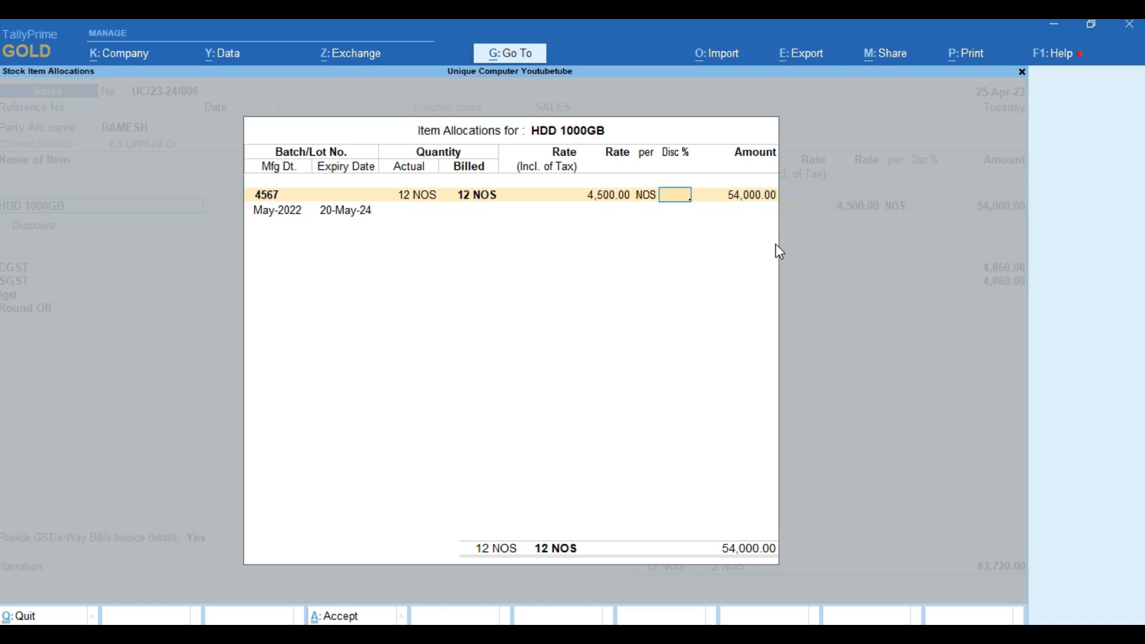
{"action": "type", "text": "5"}
{"action": "key", "text": "Return"}
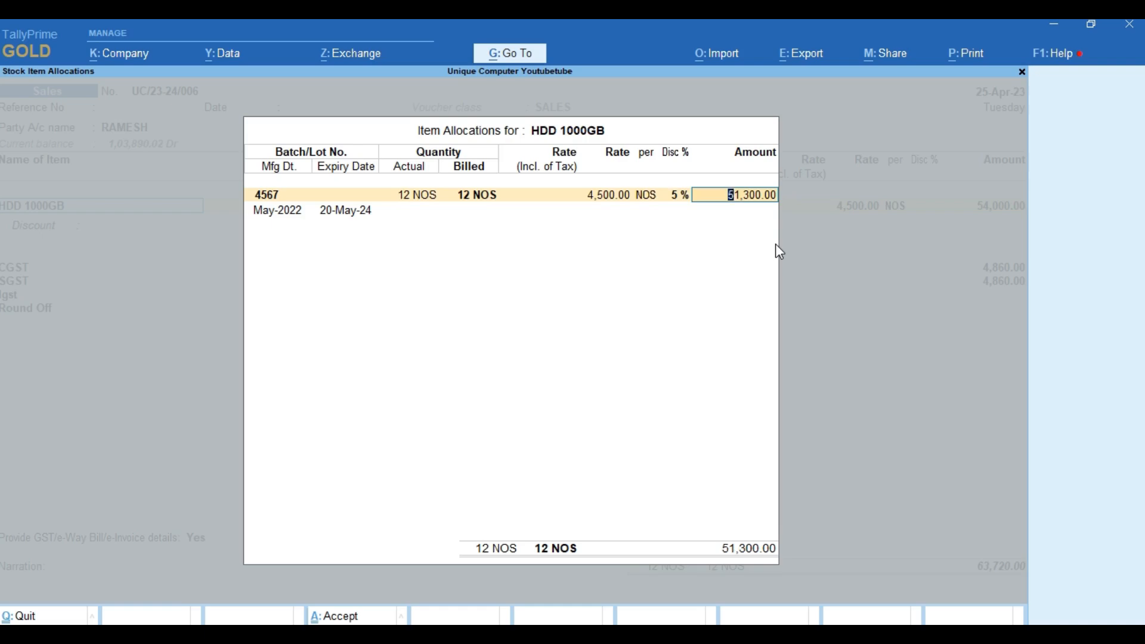
{"action": "key", "text": "Escape"}
{"action": "key", "text": "Escape"}
{"action": "key", "text": "y"}
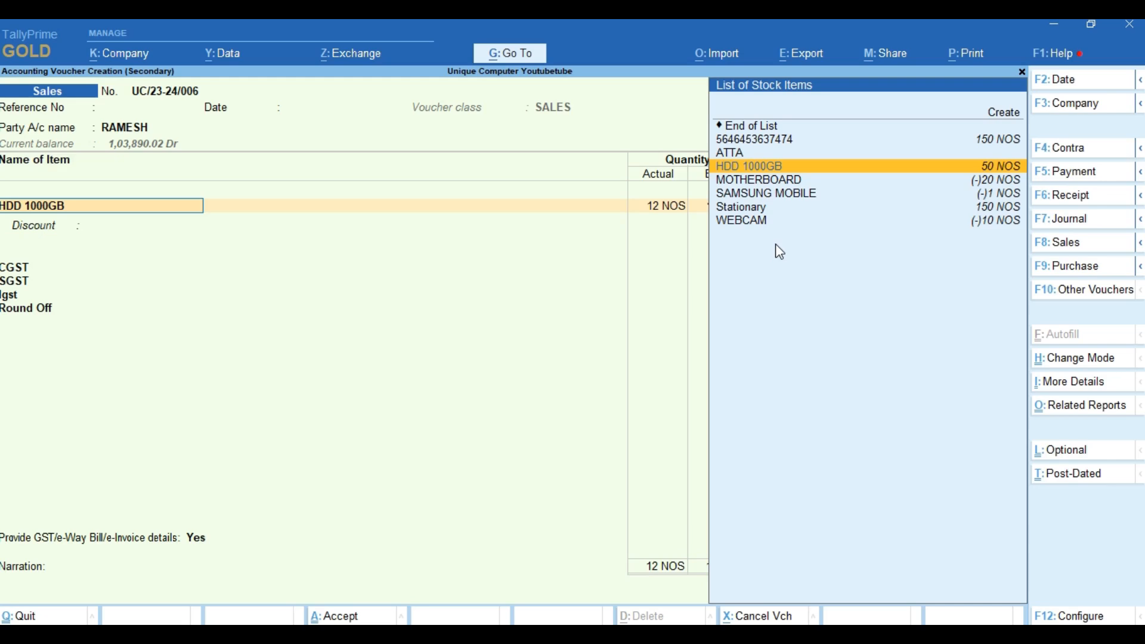
{"action": "key", "text": "Escape"}
{"action": "key", "text": "Escape"}
Quit the unsaved voucher and start a new sales voucher with class set to Not Applicable
{"action": "key", "text": "y"}
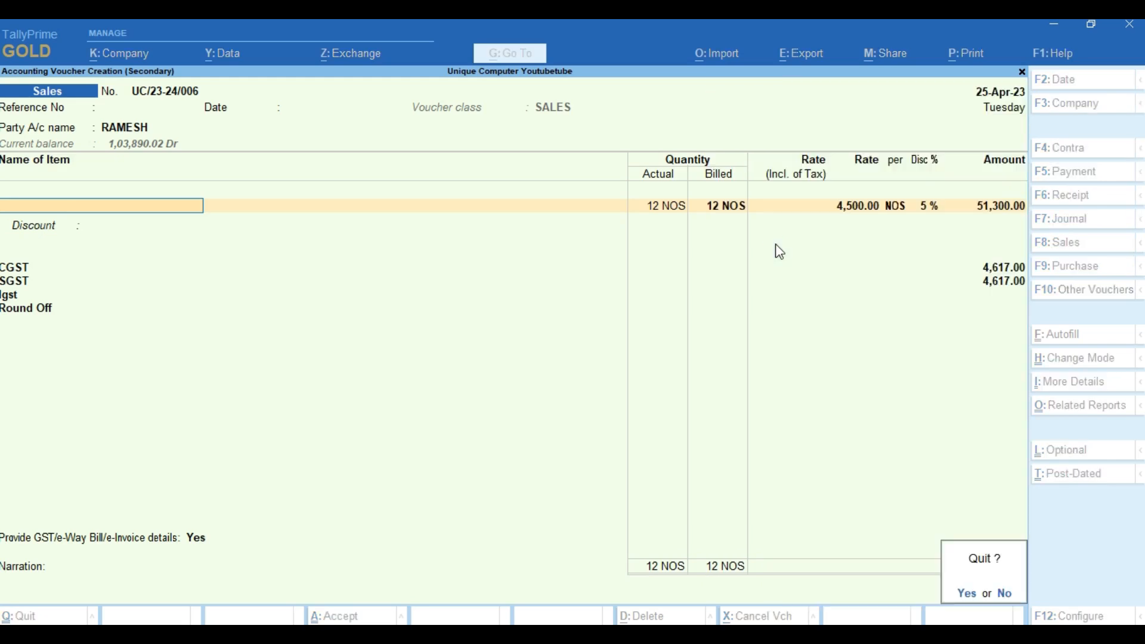
{"action": "key", "text": "alt+a"}
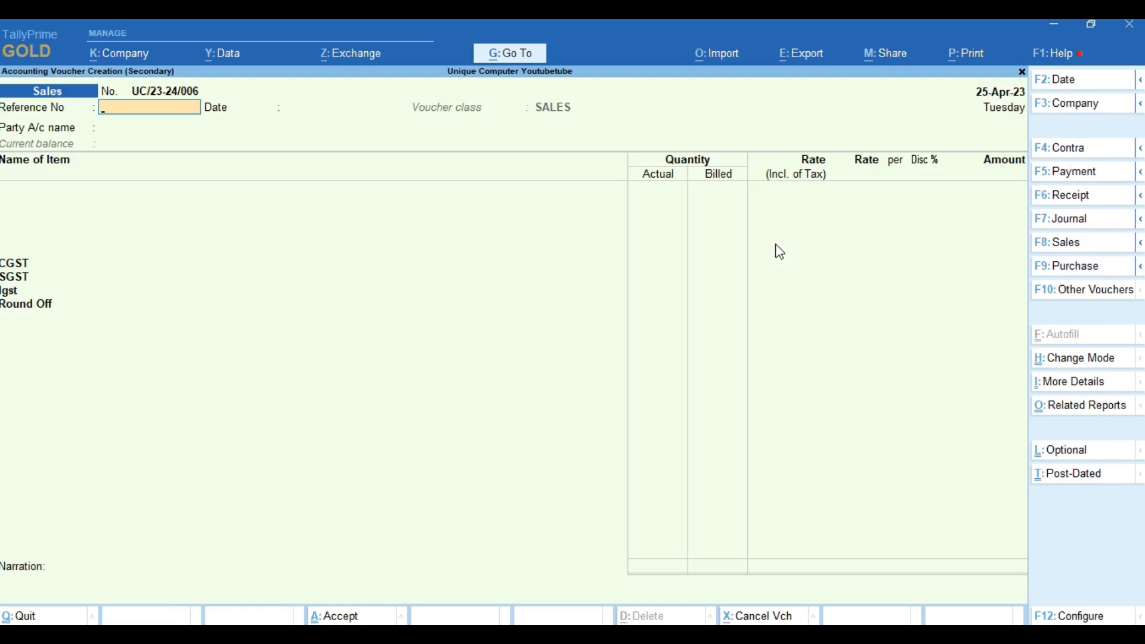
{"action": "key", "text": "F8"}
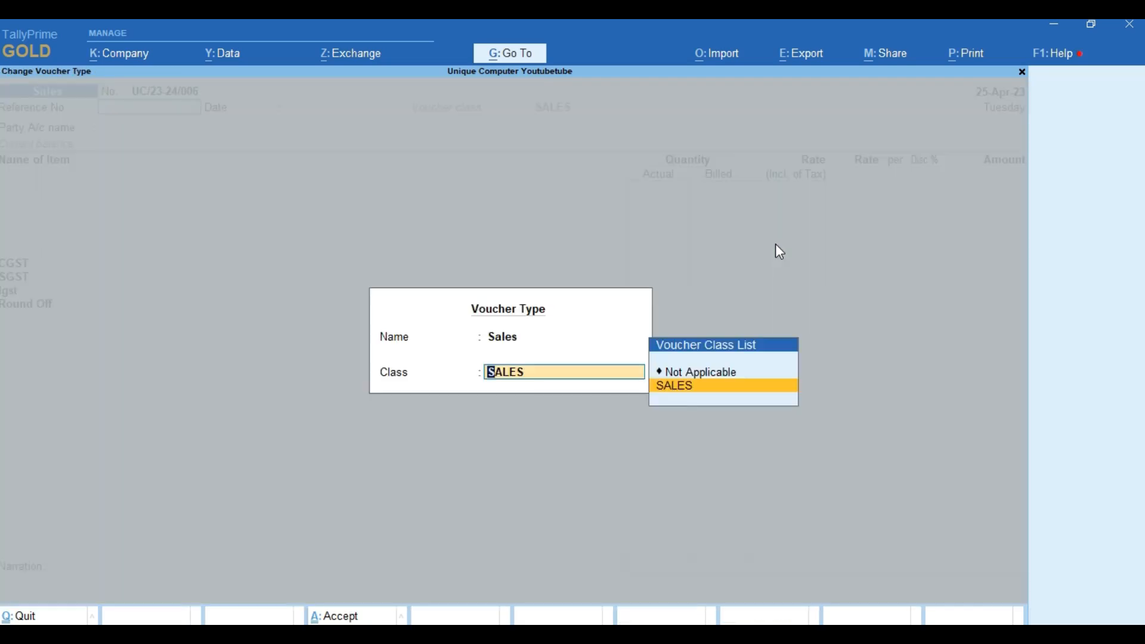
{"action": "key", "text": "Up"}
{"action": "key", "text": "Return"}
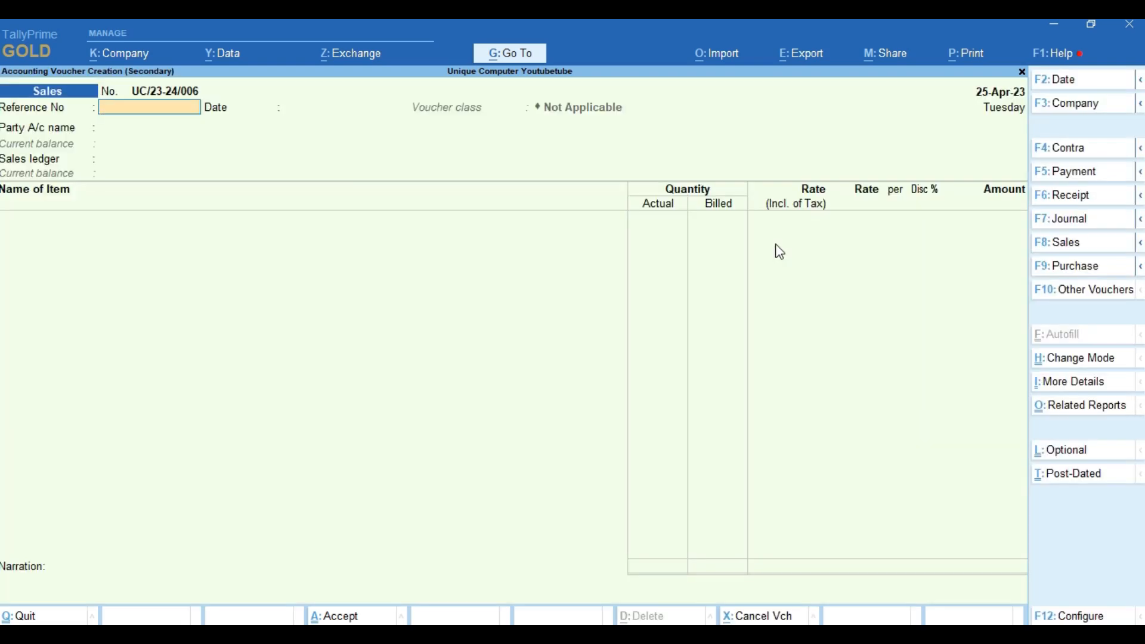
Choose the Dehradun customer's ledger as party, with Uttarakhand as place of supply and Sales ledger
{"action": "key", "text": "Return"}
{"action": "key", "text": "Return"}
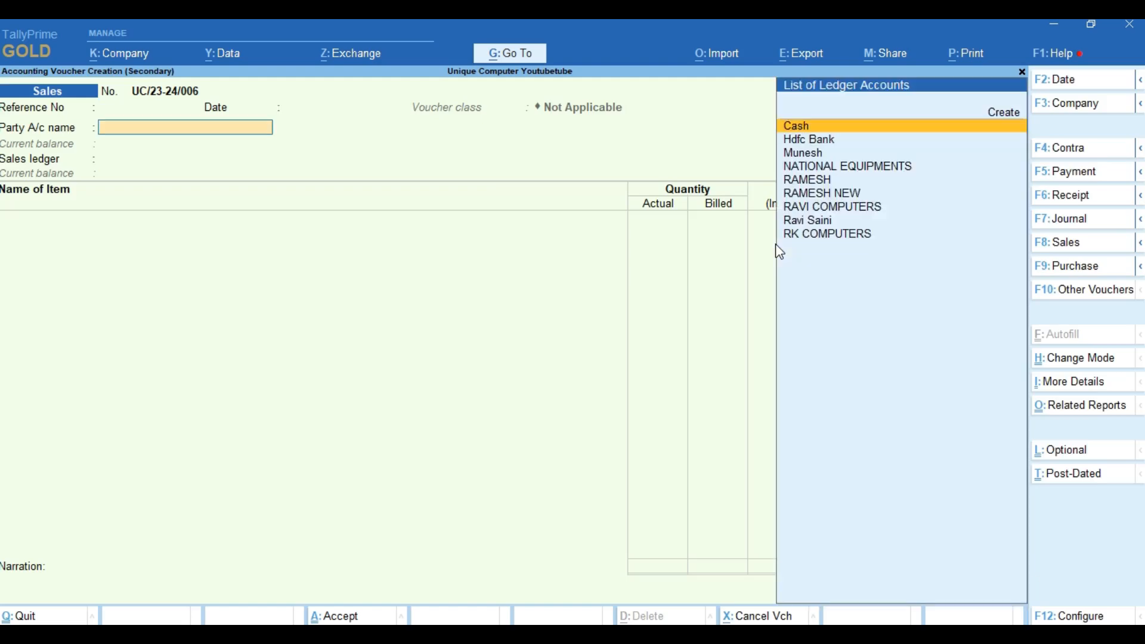
{"action": "key", "text": "Down"}
{"action": "key", "text": "Down"}
{"action": "key", "text": "Down"}
{"action": "key", "text": "Down"}
{"action": "key", "text": "Down"}
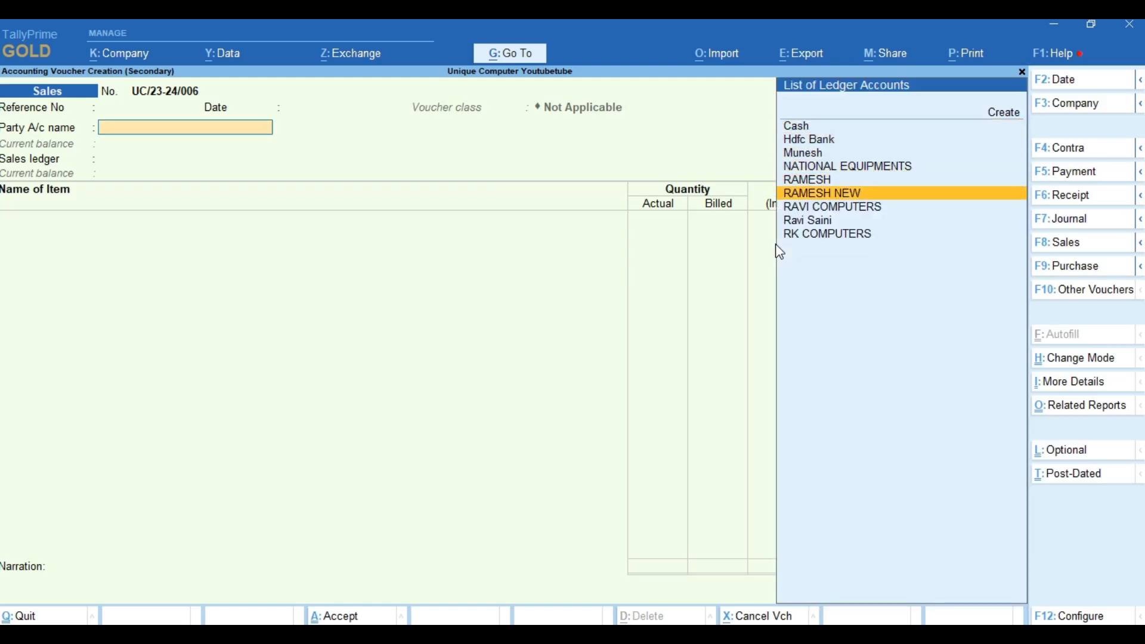
{"action": "key", "text": "Up"}
{"action": "key", "text": "Return"}
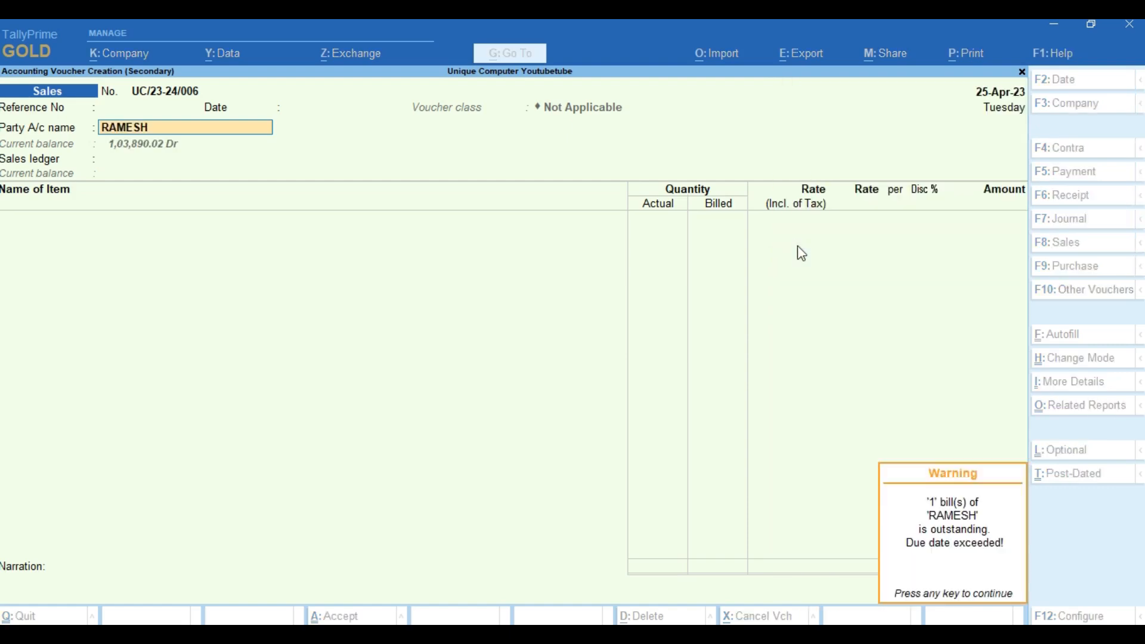
{"action": "key", "text": "Return"}
{"action": "key", "text": "Return"}
{"action": "key", "text": "Return"}
{"action": "key", "text": "Return"}
{"action": "key", "text": "Return"}
{"action": "key", "text": "Return"}
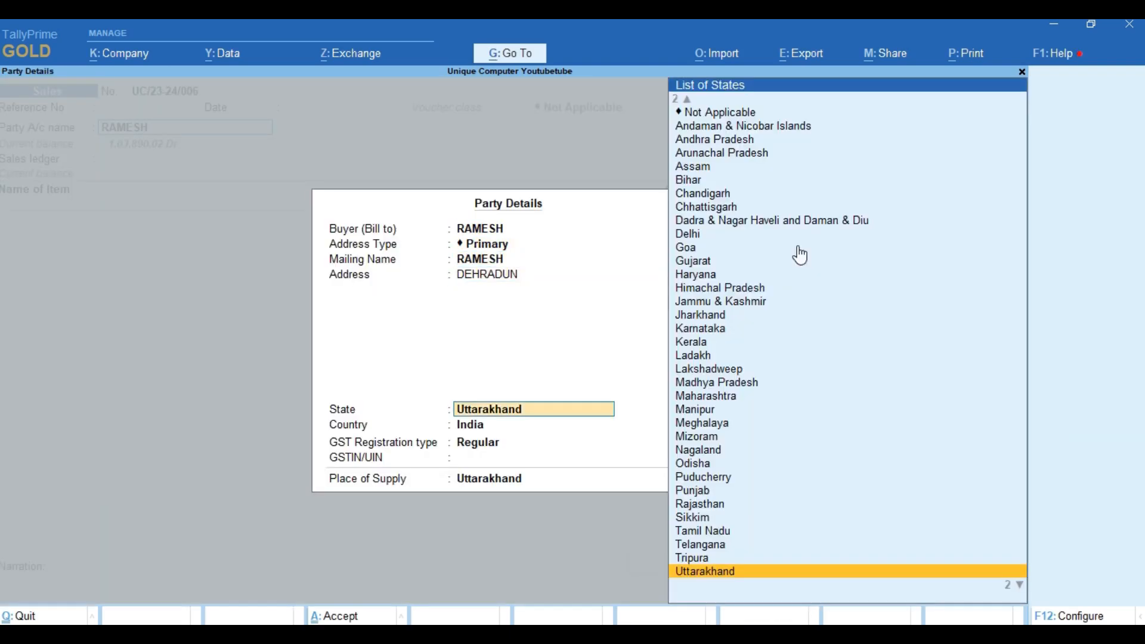
{"action": "key", "text": "Return"}
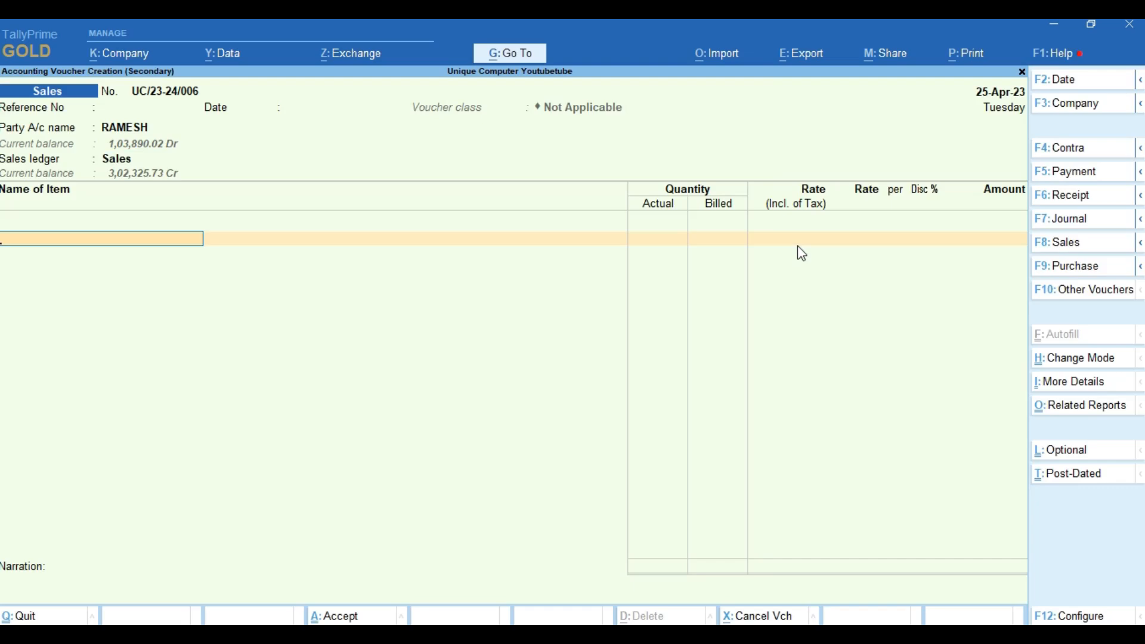
Add 12 NOS of MOTHERBOARD at the default rate of 3,220.34, amounting to 38,644.08
{"action": "type", "text": "mo"}
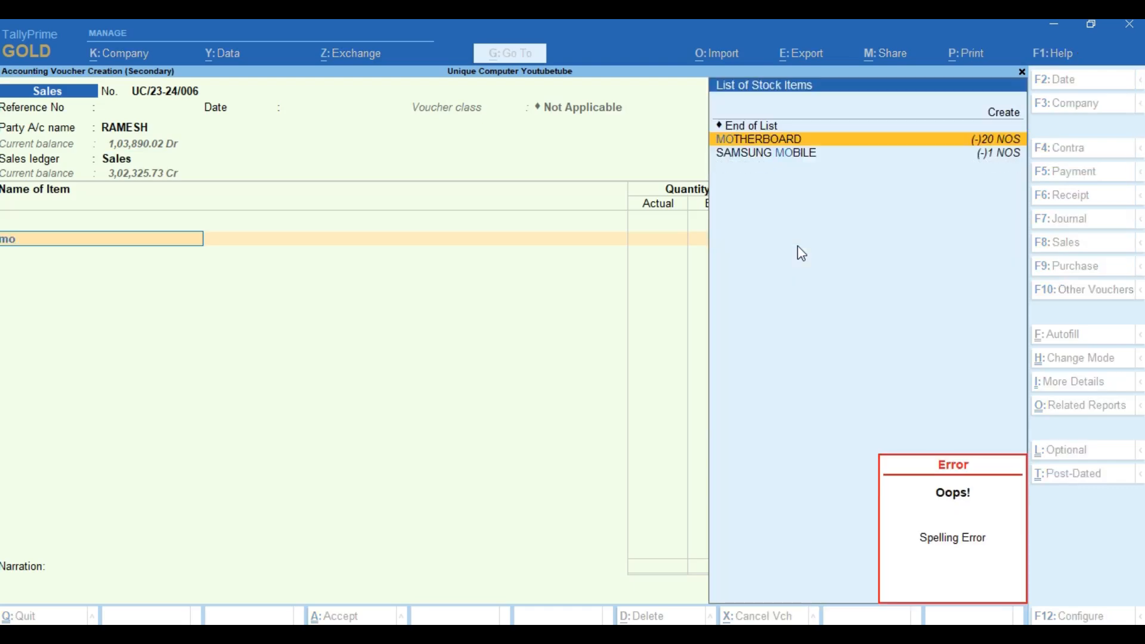
{"action": "key", "text": "Return"}
{"action": "key", "text": "Return"}
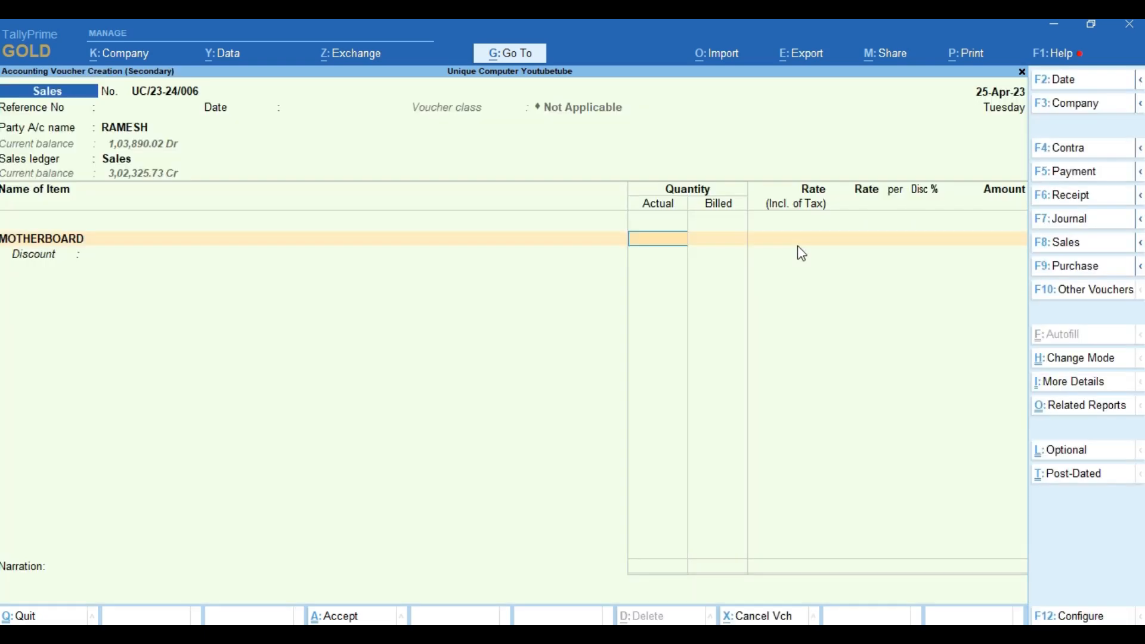
{"action": "type", "text": "12"}
{"action": "key", "text": "Return"}
{"action": "key", "text": "Return"}
{"action": "key", "text": "Return"}
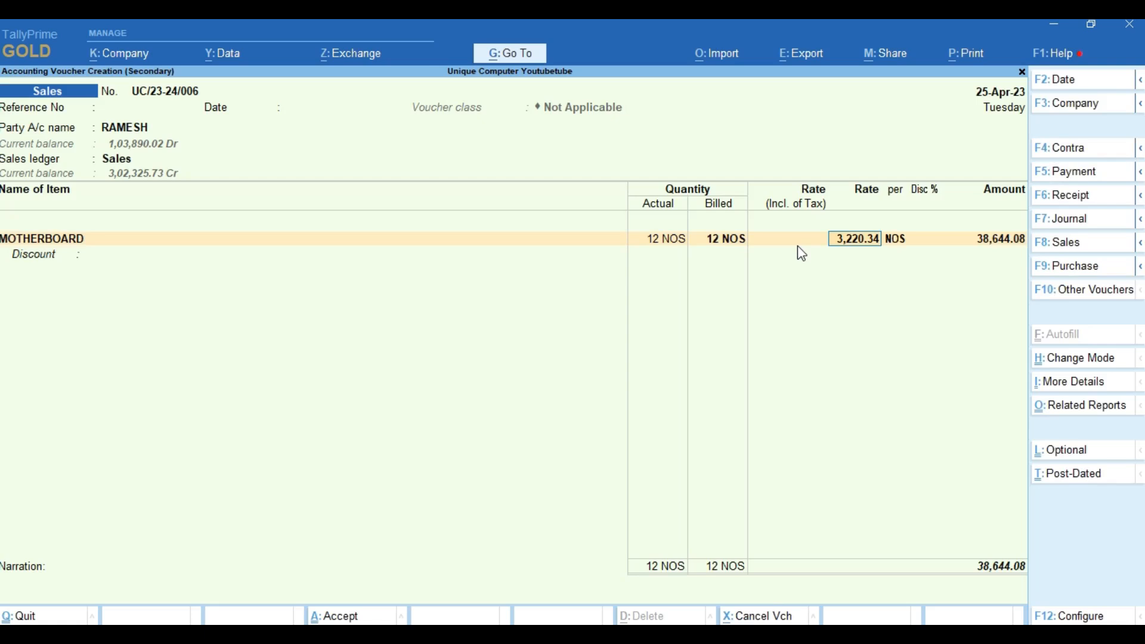
{"action": "key", "text": "Return"}
{"action": "key", "text": "Return"}
Check MOTHERBOARD's past sale prices in the Stock Query, then return to the voucher
{"action": "left_click", "coordinate": [1083, 410]}
{"action": "key", "text": "Down"}
{"action": "key", "text": "Return"}
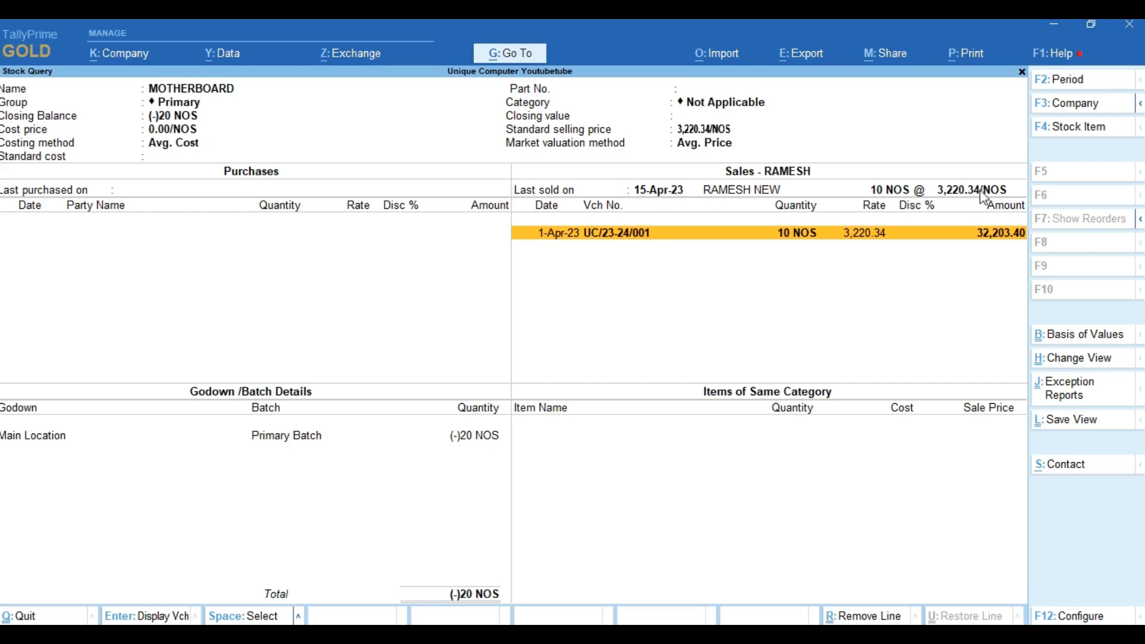
{"action": "key", "text": "Escape"}
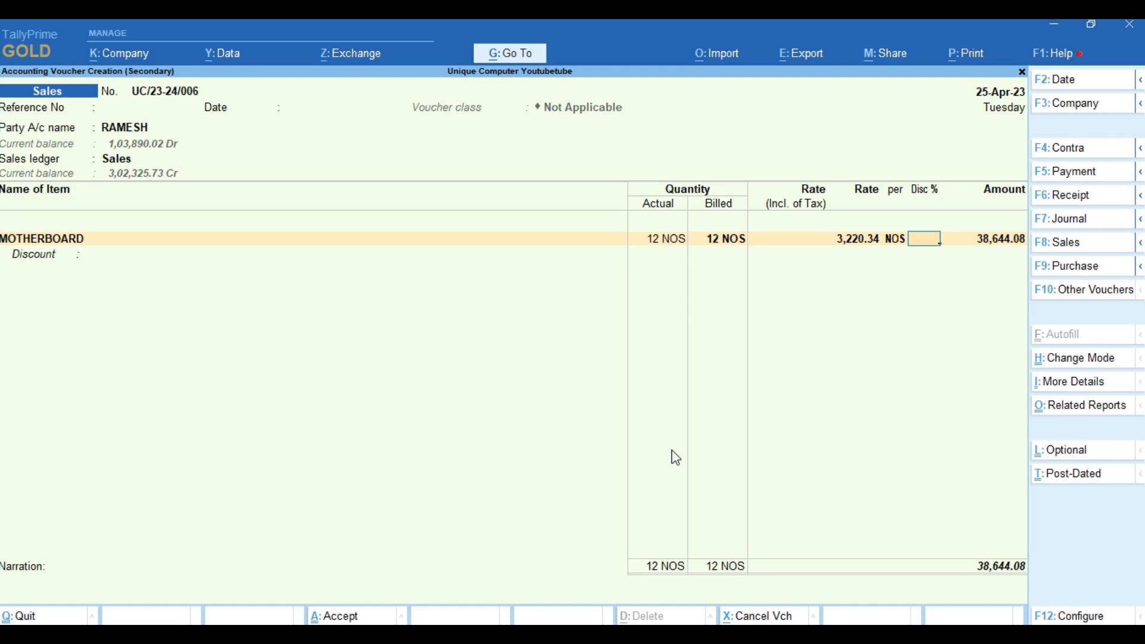
Add CGST and SGST of 3,477.97 each plus a (-)0.02 Round Off, totalling 45,600.00
{"action": "key", "text": "Return"}
{"action": "key", "text": "Return"}
{"action": "key", "text": "Return"}
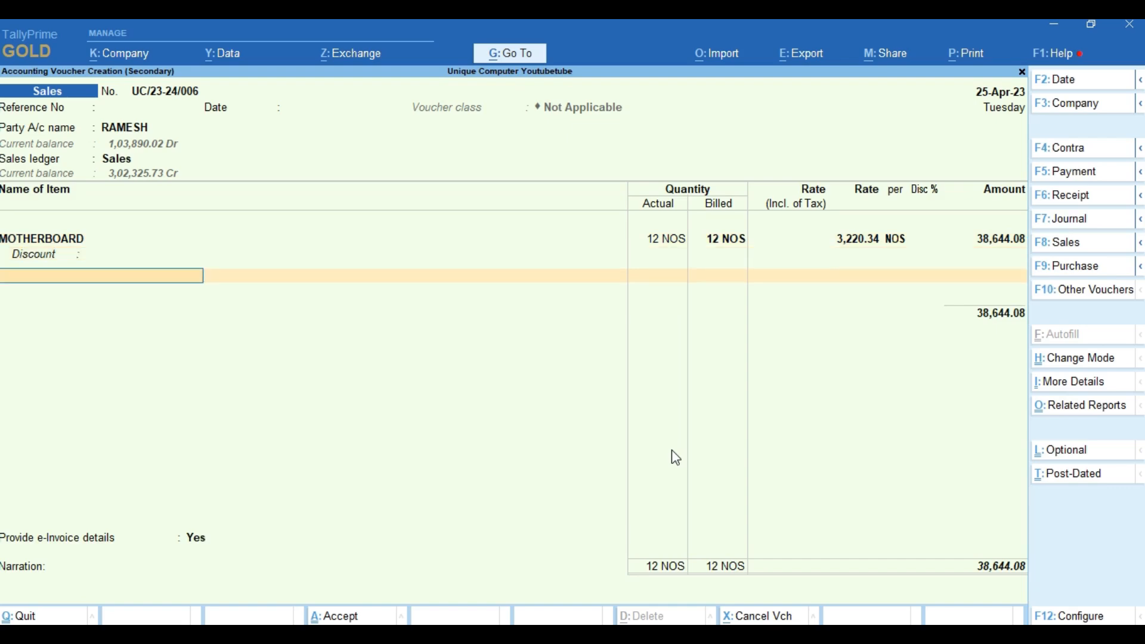
{"action": "key", "text": "Return"}
{"action": "type", "text": "cg"}
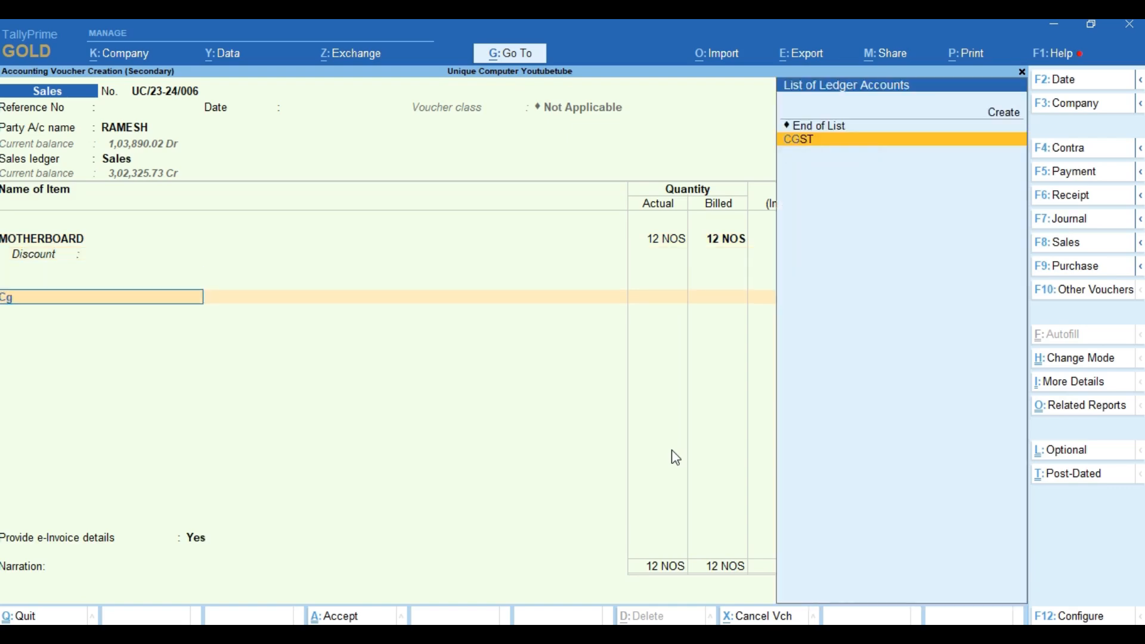
{"action": "key", "text": "Return"}
{"action": "type", "text": "Sg"}
{"action": "key", "text": "Return"}
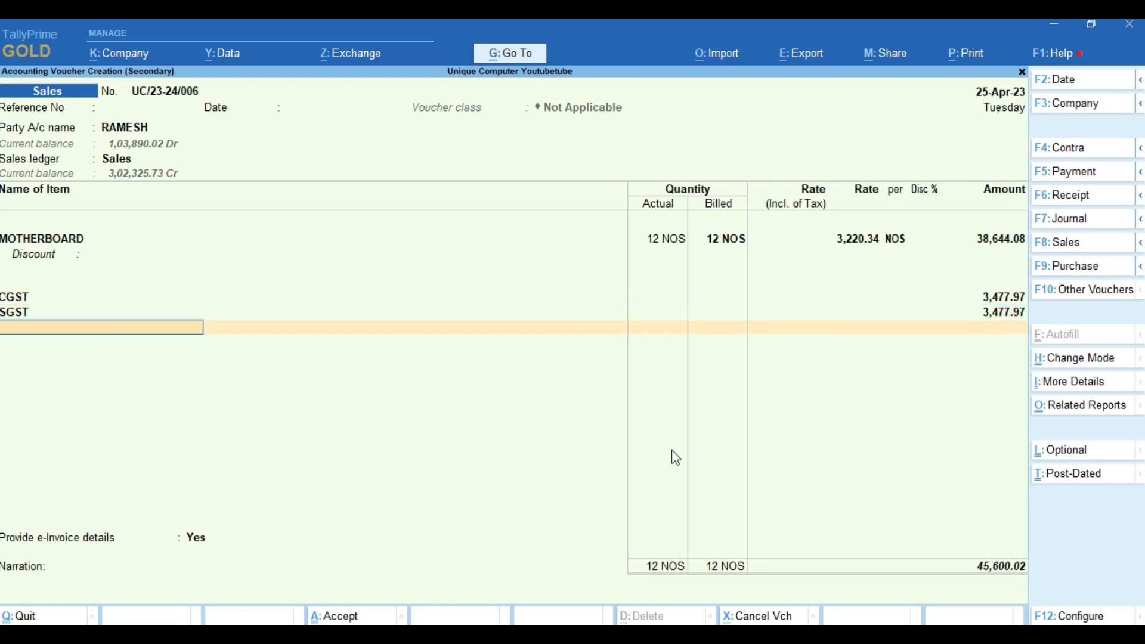
{"action": "type", "text": "r"}
{"action": "key", "text": "Return"}
{"action": "key", "text": "Return"}
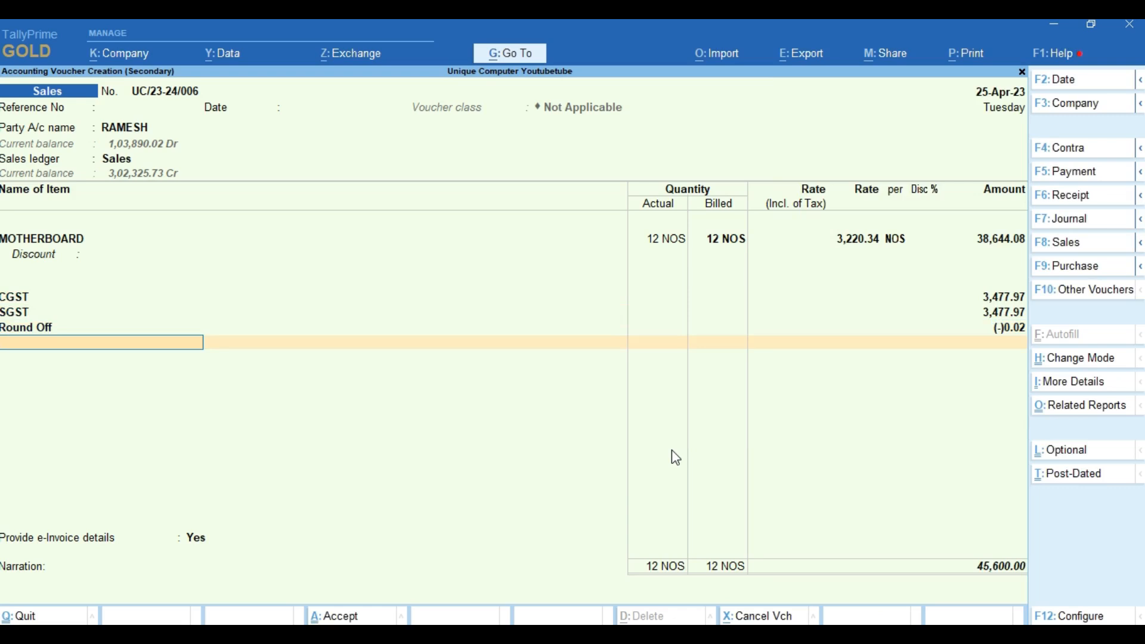
Go back to the MOTHERBOARD Discount field and bring up the F12 voucher configuration
{"action": "key", "text": "Up"}
{"action": "key", "text": "Up"}
{"action": "key", "text": "Up"}
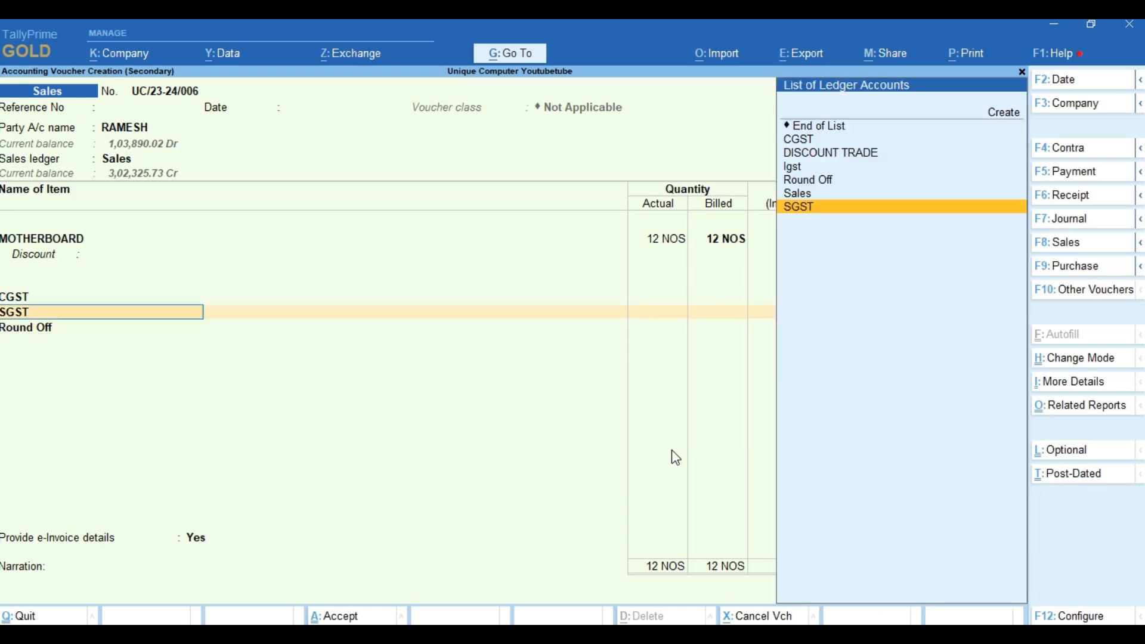
{"action": "key", "text": "Up"}
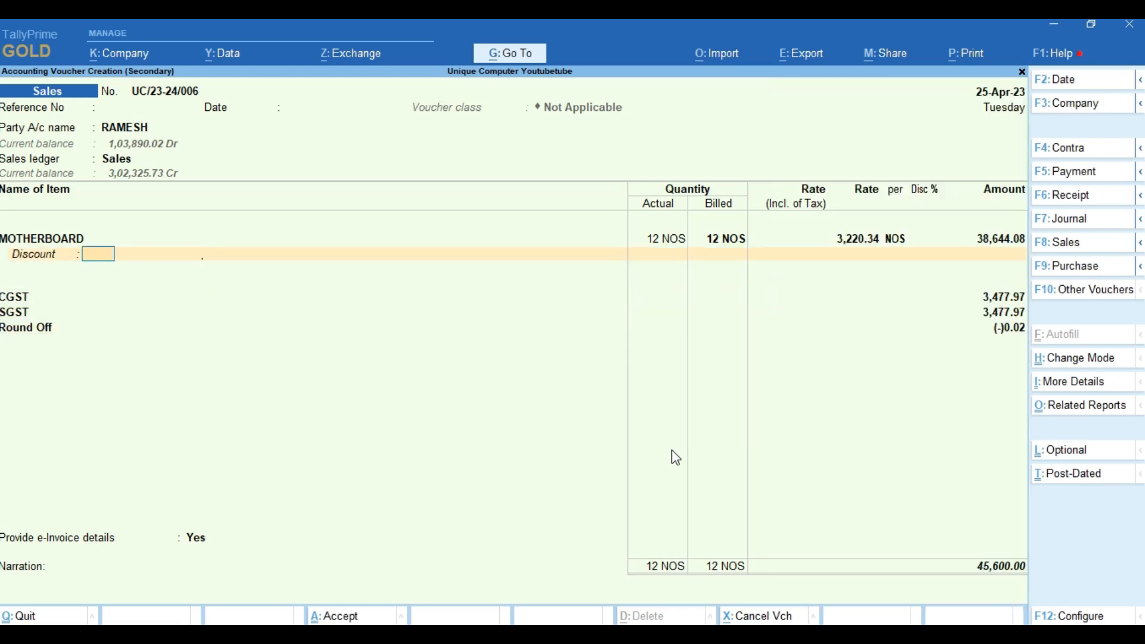
{"action": "key", "text": "F12"}
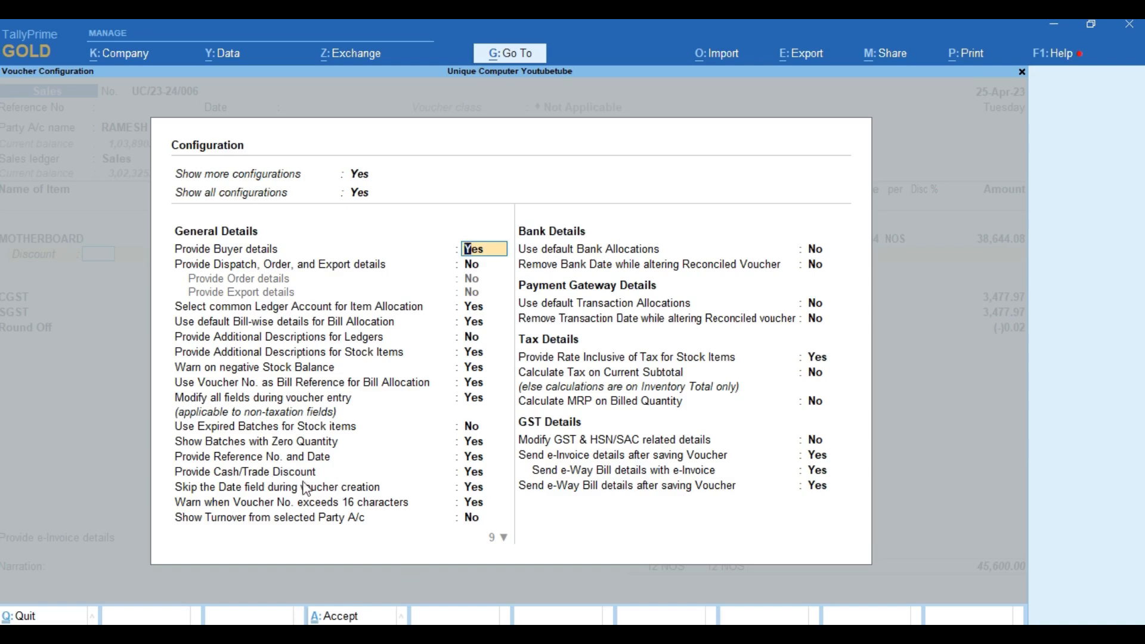
Turn Provide Cash/Trade Discount off, then return to the MOTHERBOARD line's amount
{"action": "left_click", "coordinate": [471, 473]}
{"action": "type", "text": "n"}
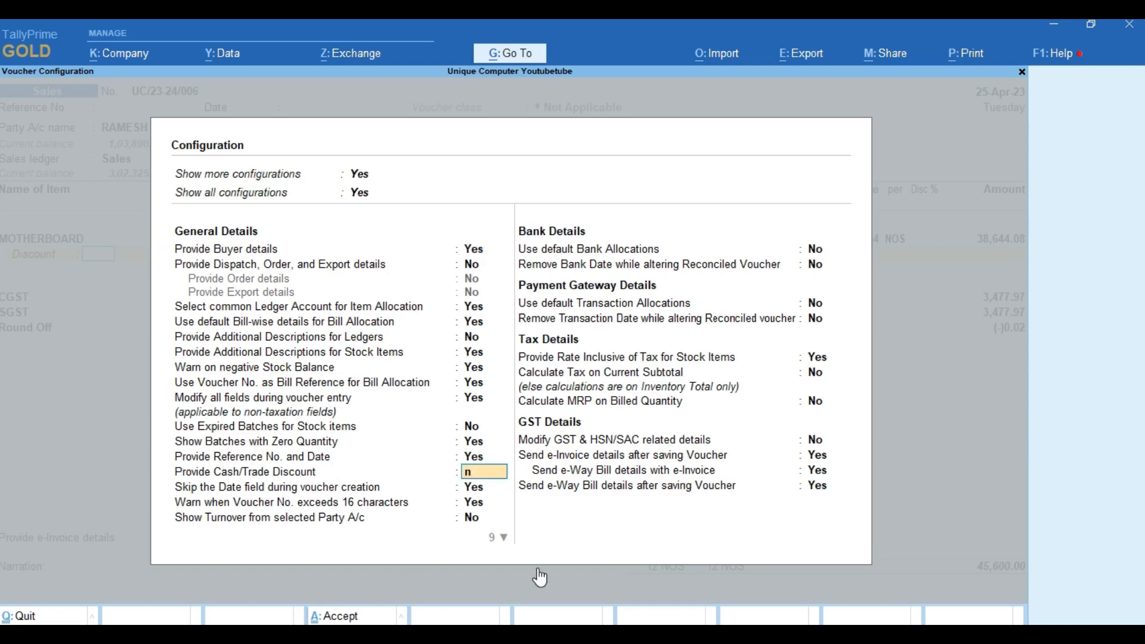
{"action": "key", "text": "ctrl+a"}
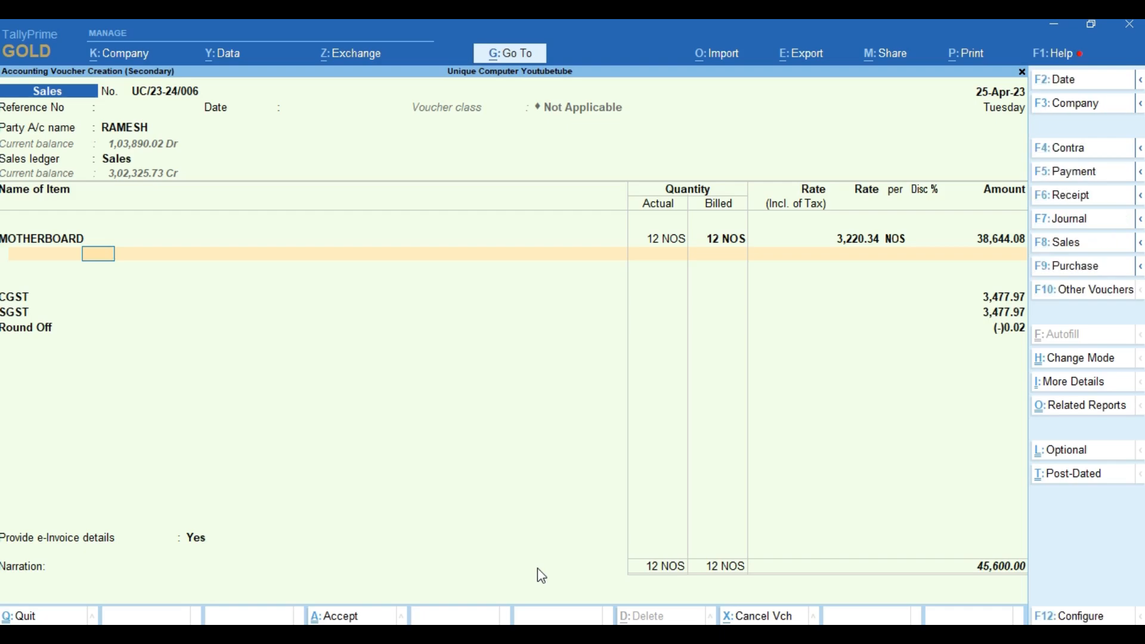
{"action": "key", "text": "Return"}
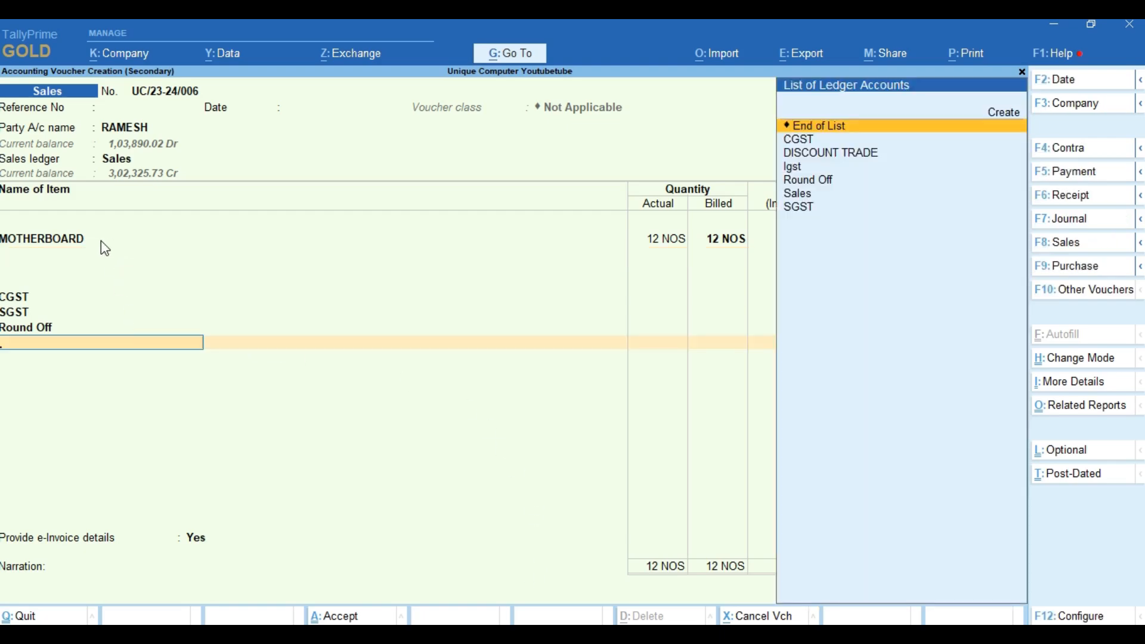
{"action": "left_click", "coordinate": [104, 241]}
{"action": "key", "text": "Return"}
{"action": "key", "text": "Return"}
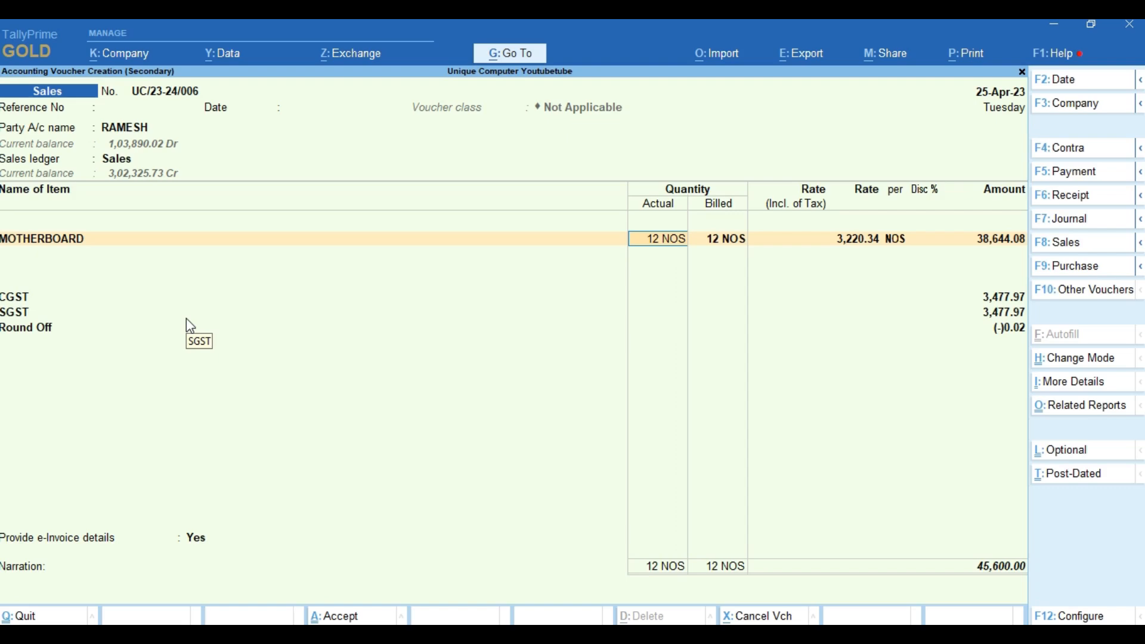
{"action": "key", "text": "Return"}
{"action": "key", "text": "Return"}
{"action": "key", "text": "Return"}
{"action": "key", "text": "Return"}
{"action": "key", "text": "Return"}
{"action": "key", "text": "Return"}
{"action": "key", "text": "Return"}
{"action": "key", "text": "BackSpace"}
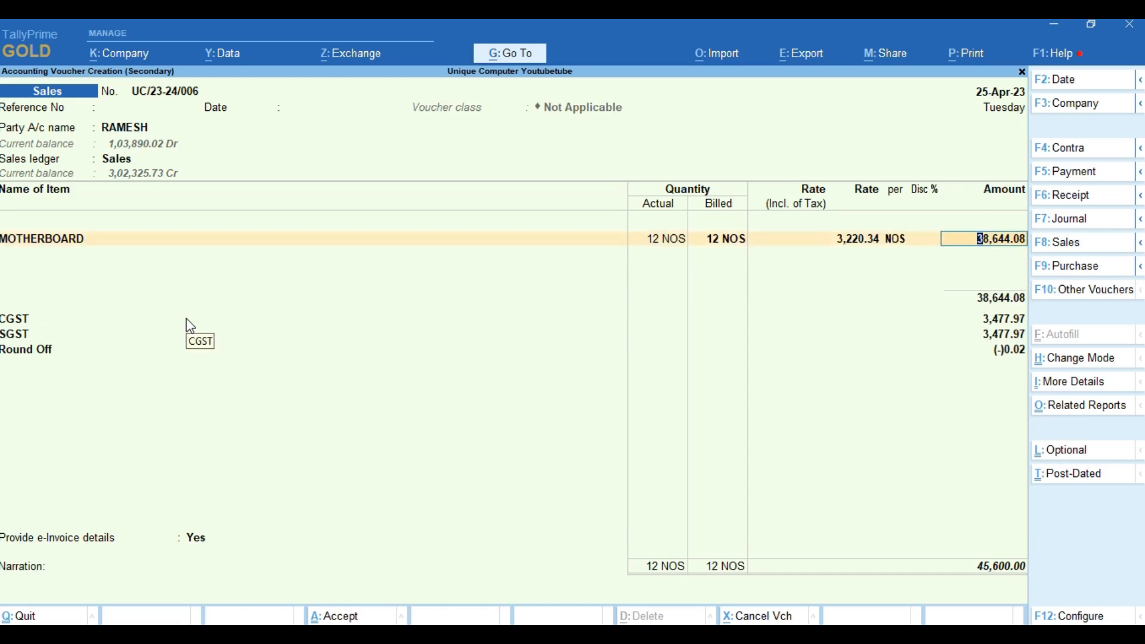
Switch Provide Cash/Trade Discount back to Yes so MOTHERBOARD gets a Discount field
{"action": "key", "text": "F12"}
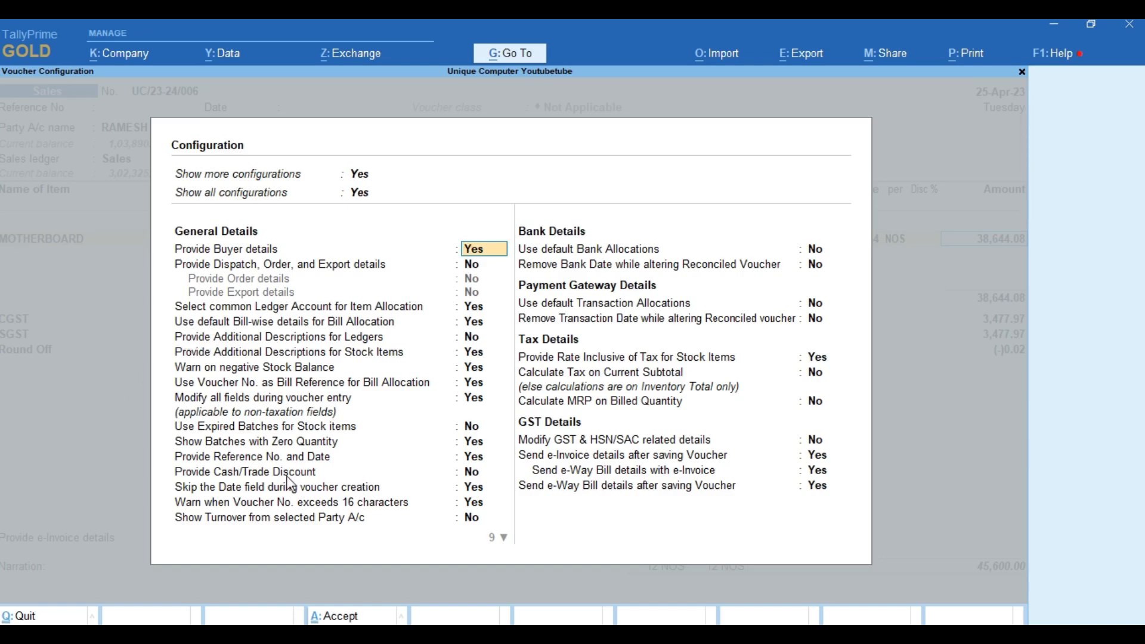
{"action": "left_click", "coordinate": [473, 472]}
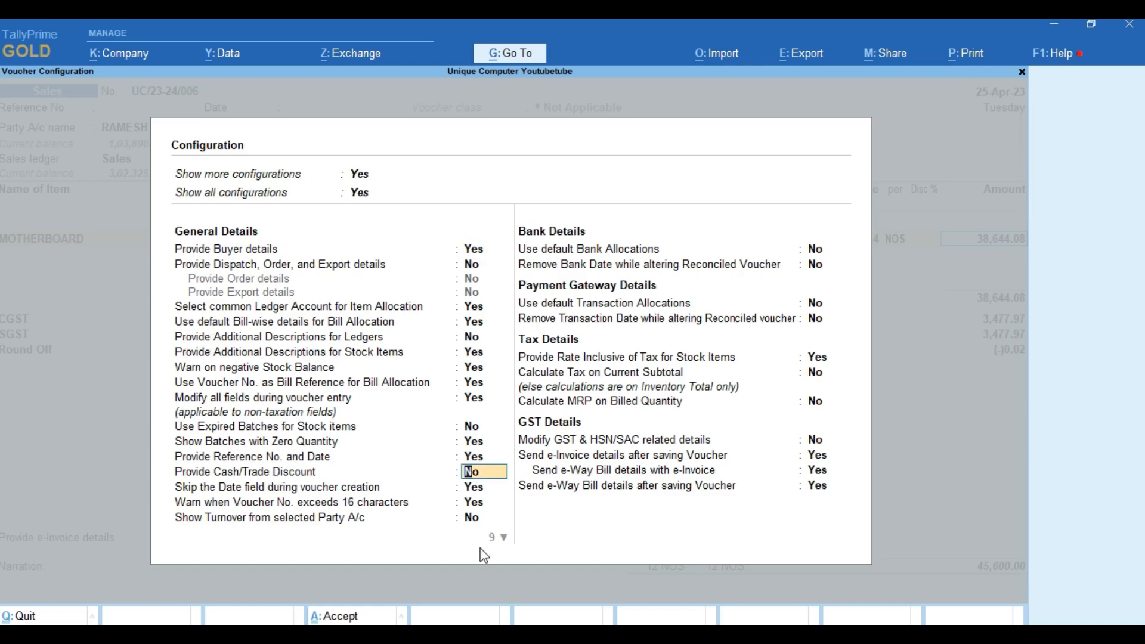
{"action": "key", "text": "y"}
{"action": "key", "text": "ctrl+a"}
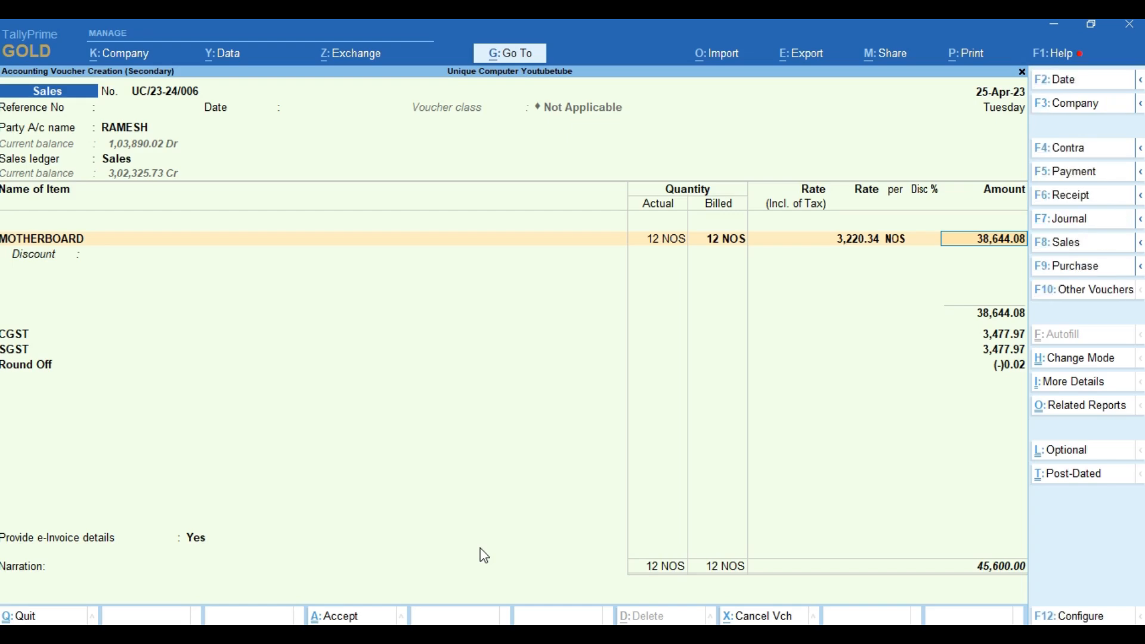
{"action": "key", "text": "BackSpace"}
{"action": "key", "text": "BackSpace"}
{"action": "key", "text": "BackSpace"}
{"action": "key", "text": "BackSpace"}
{"action": "key", "text": "BackSpace"}
{"action": "key", "text": "BackSpace"}
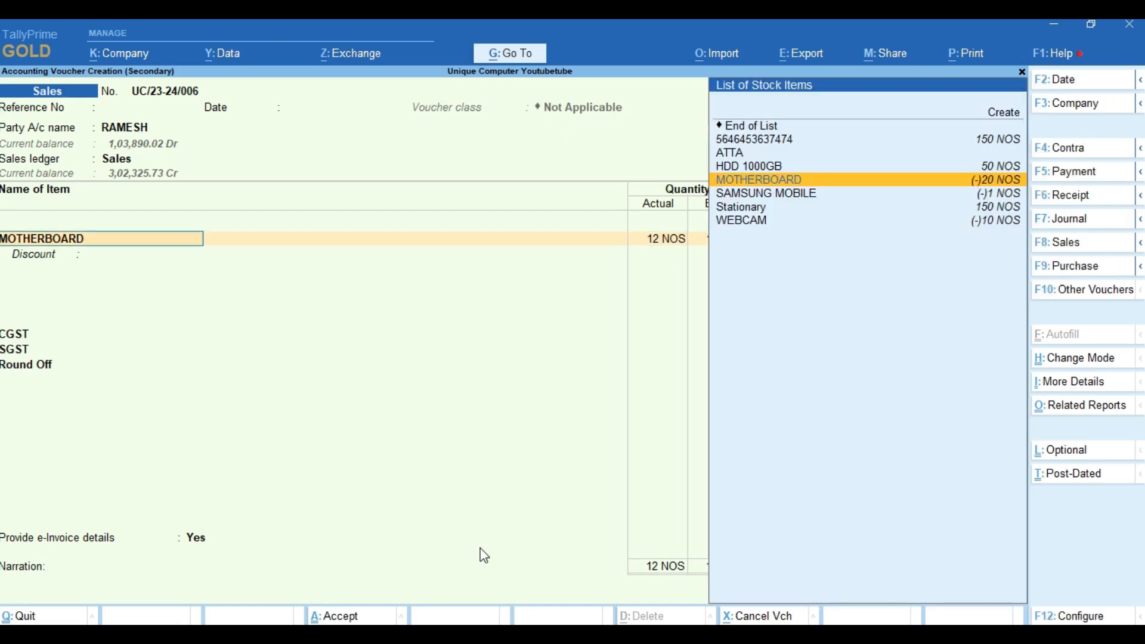
Replace the trial 2 % MOTHERBOARD discount with a flat 1,000.00 discount amount
{"action": "key", "text": "Return"}
{"action": "key", "text": "Return"}
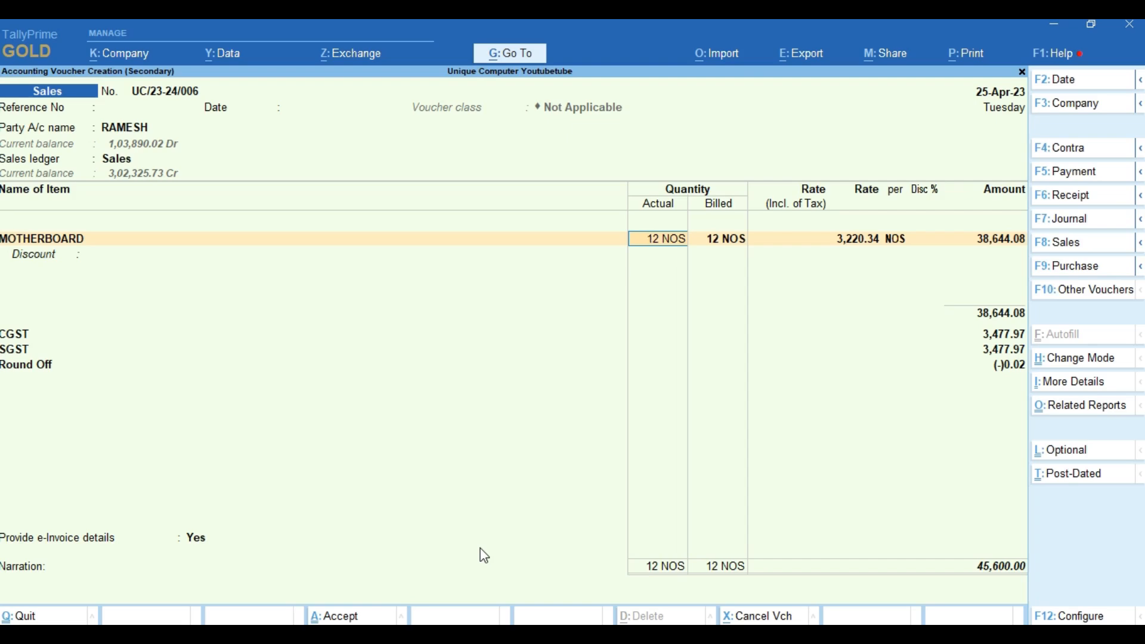
{"action": "key", "text": "Return"}
{"action": "key", "text": "Return"}
{"action": "key", "text": "Return"}
{"action": "key", "text": "Return"}
{"action": "key", "text": "Return"}
{"action": "key", "text": "Return"}
{"action": "key", "text": "Return"}
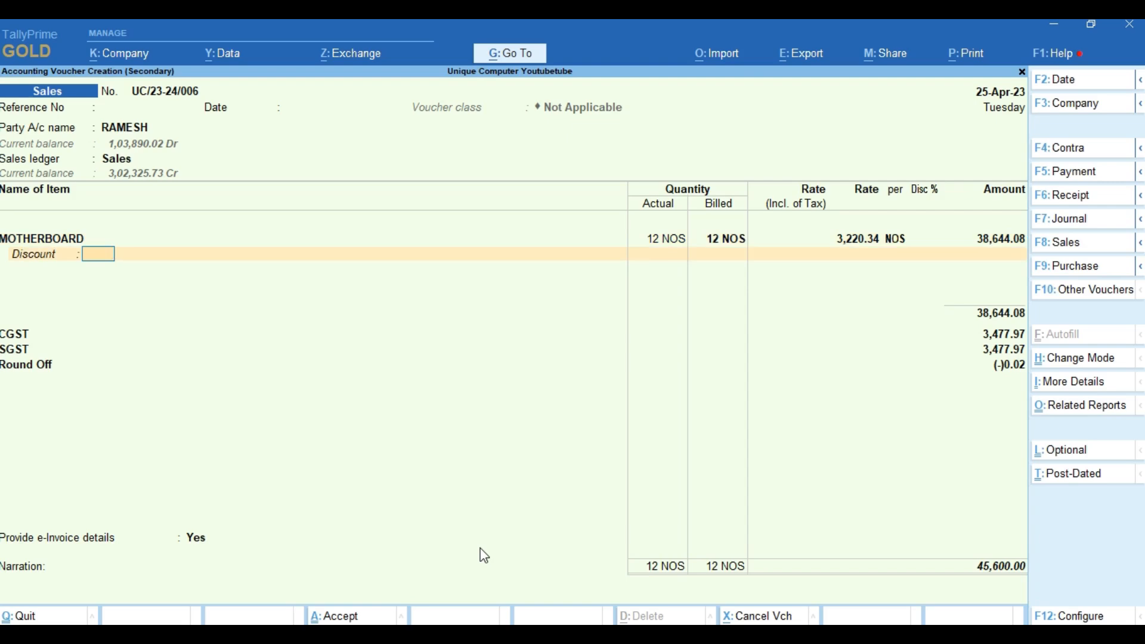
{"action": "type", "text": "2"}
{"action": "key", "text": "Return"}
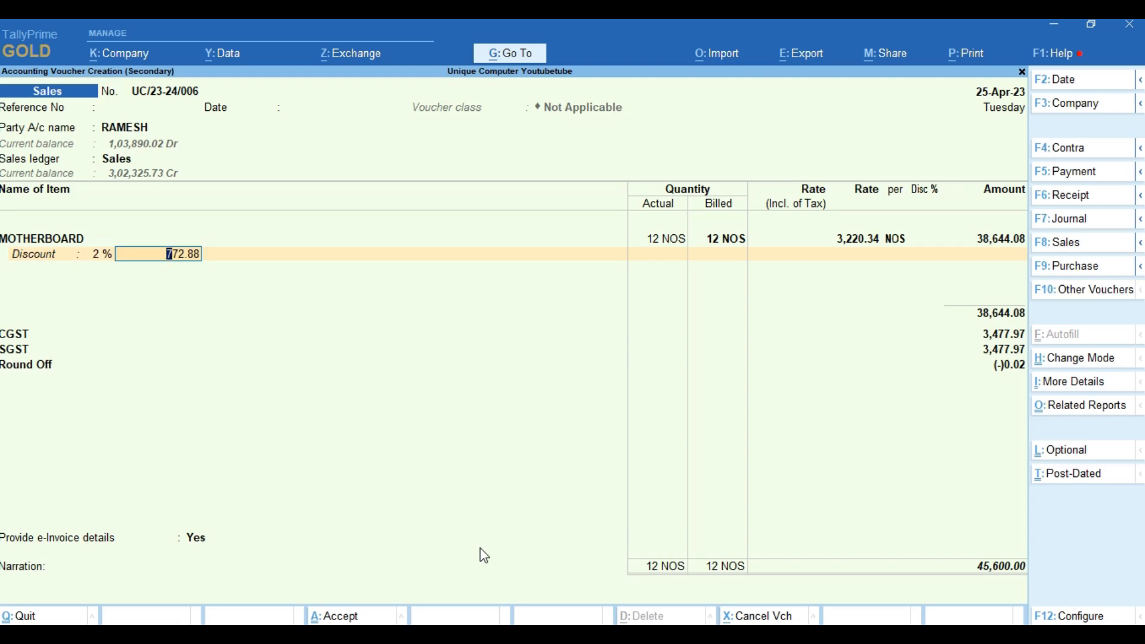
{"action": "key", "text": "BackSpace"}
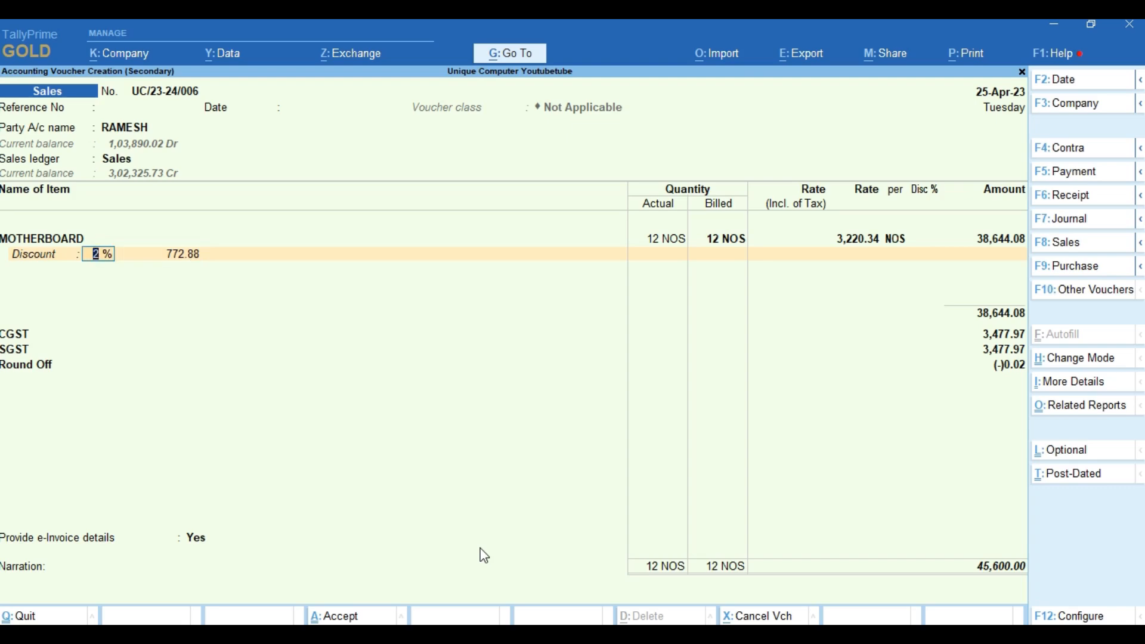
{"action": "key", "text": "BackSpace"}
{"action": "key", "text": "Return"}
{"action": "key", "text": "BackSpace"}
{"action": "key", "text": "Return"}
{"action": "type", "text": "1000"}
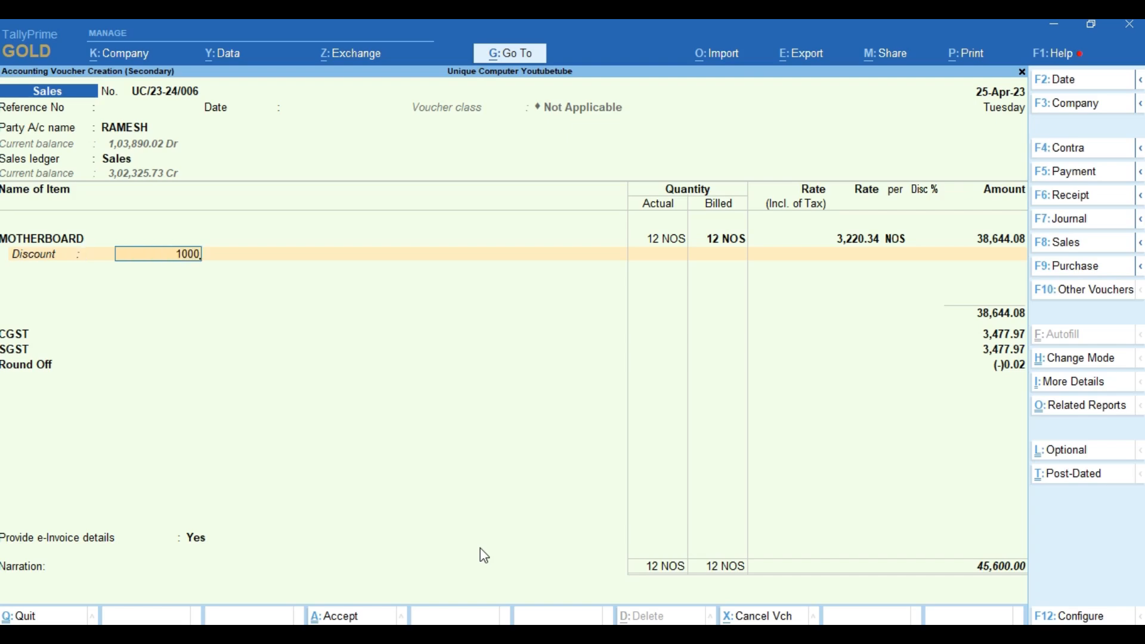
{"action": "key", "text": "Return"}
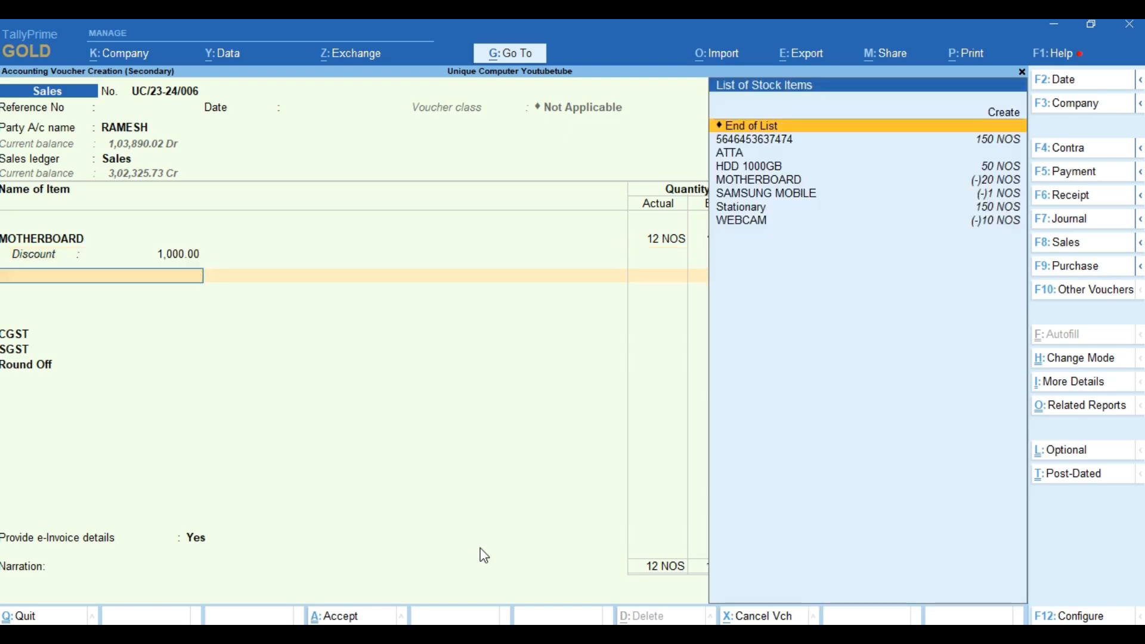
Open the CGST ledger for alteration from the voucher's ledger row and quit without saving
{"action": "key", "text": "Return"}
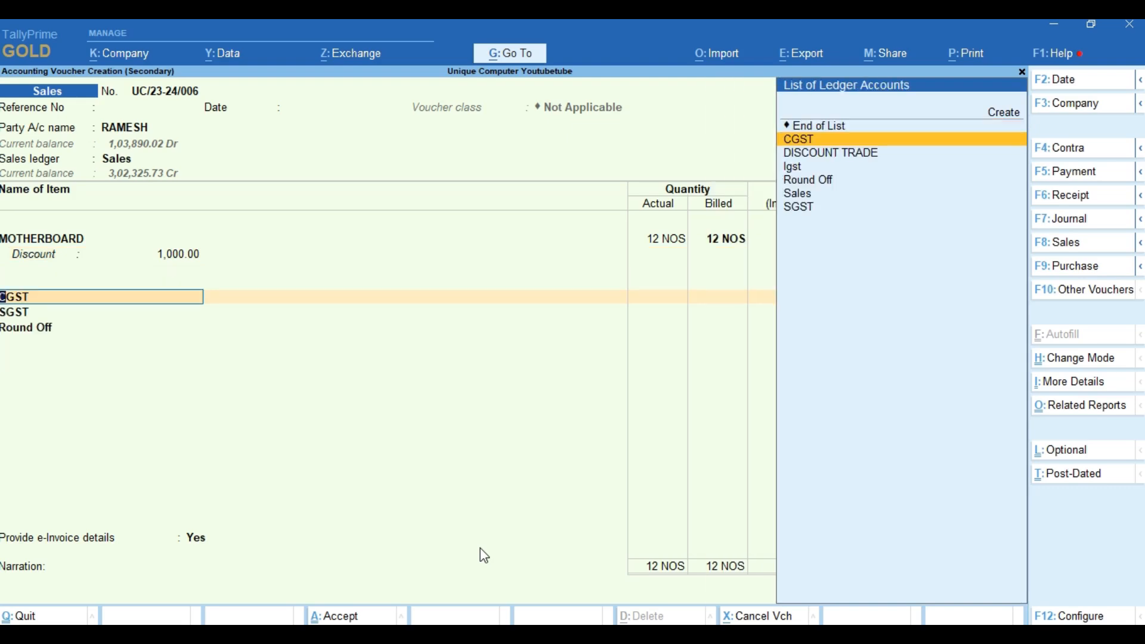
{"action": "key", "text": "Down"}
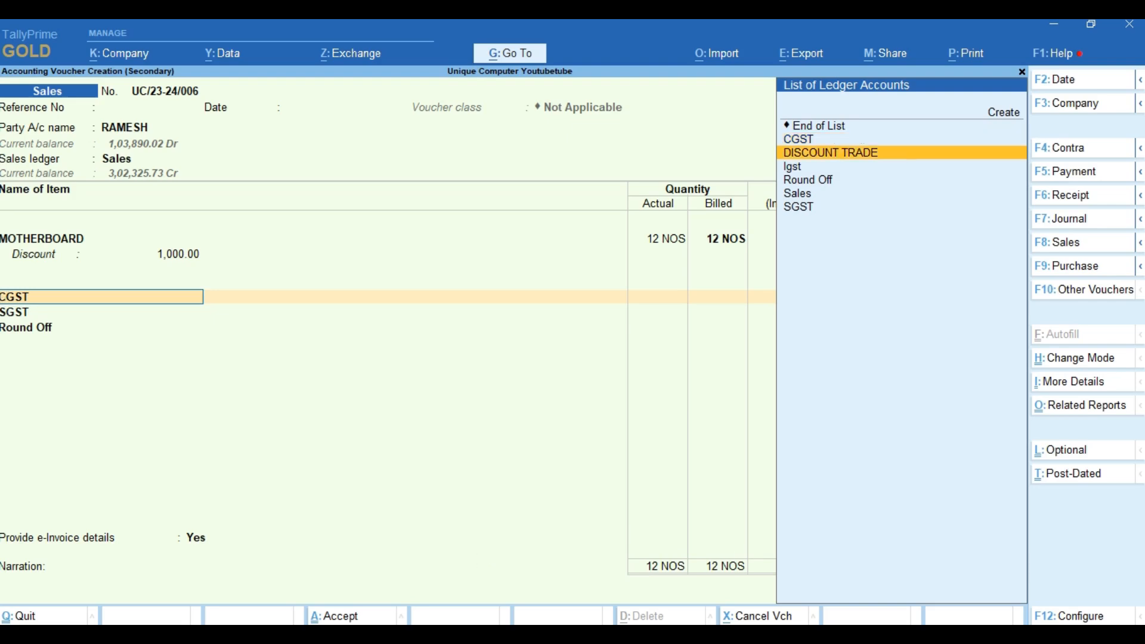
{"action": "key", "text": "ctrl+Return"}
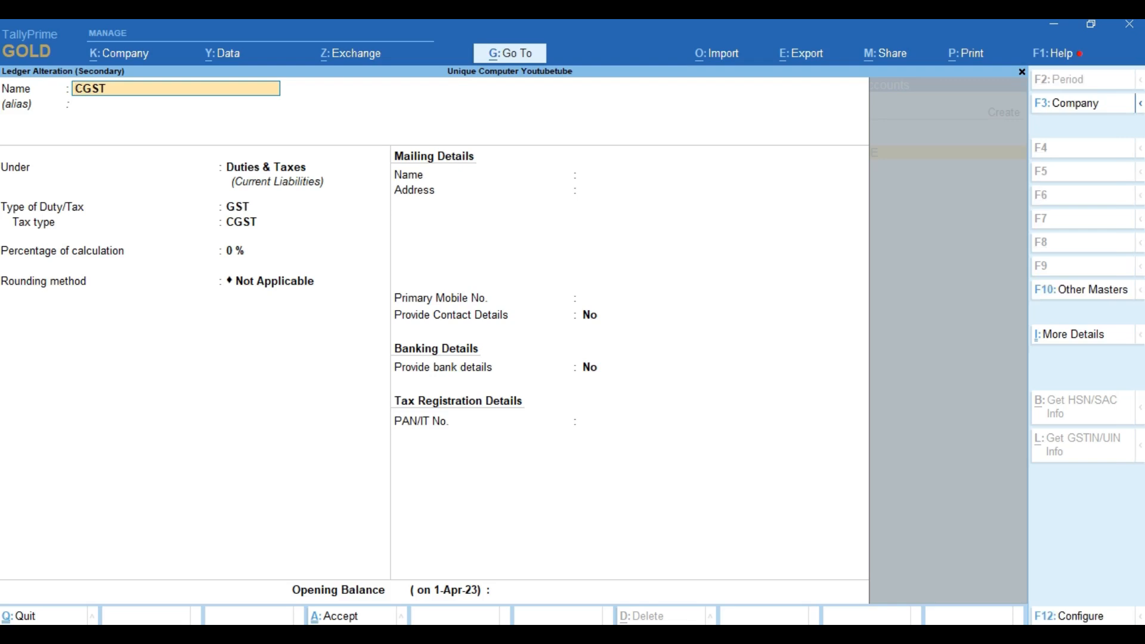
{"action": "key", "text": "BackSpace"}
{"action": "key", "text": "Escape"}
Start a new ledger named 'Trade Discount'
{"action": "key", "text": "alt+c"}
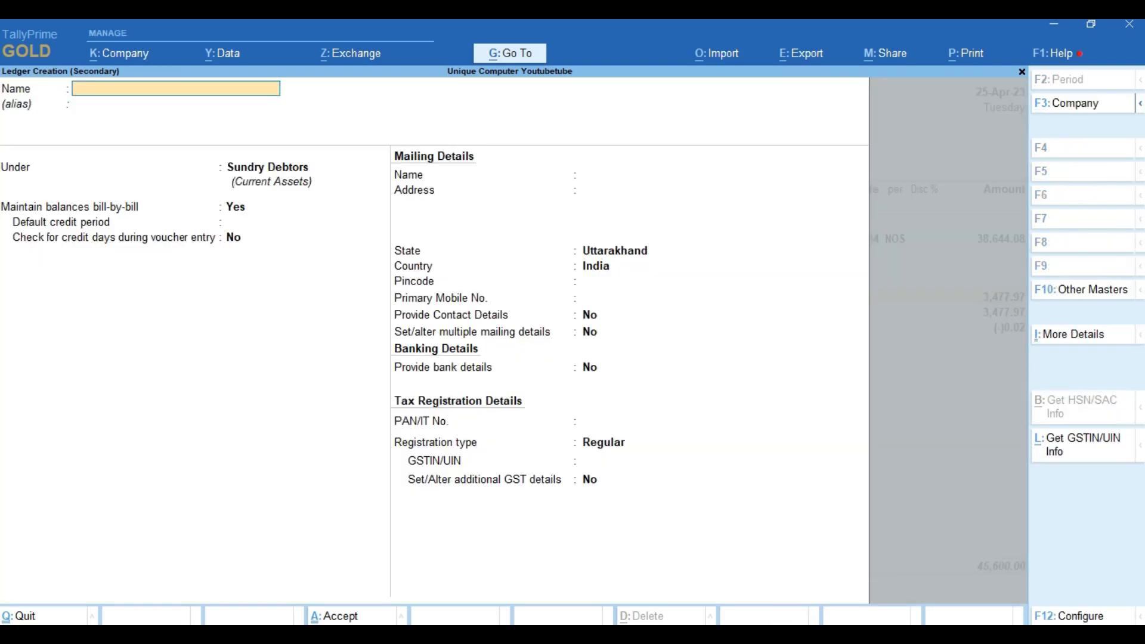
{"action": "type", "text": "Trade Discount"}
{"action": "key", "text": "Return"}
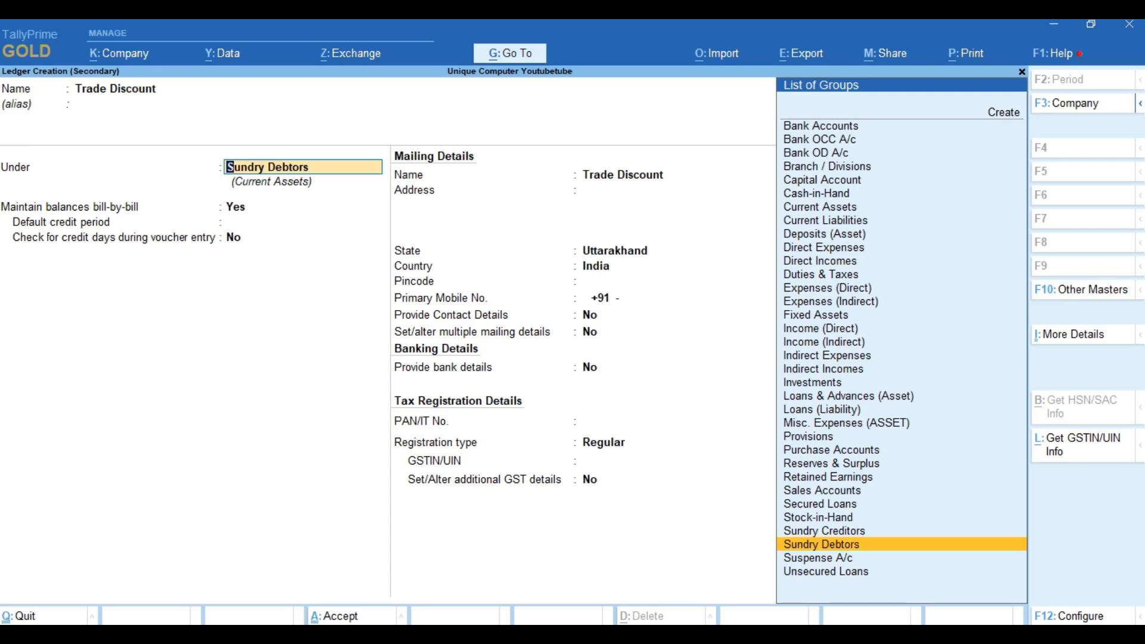
Place Trade Discount under Indirect Expenses as a Discount-type ledger and post it at (-)1,000.00
{"action": "type", "text": "Exp"}
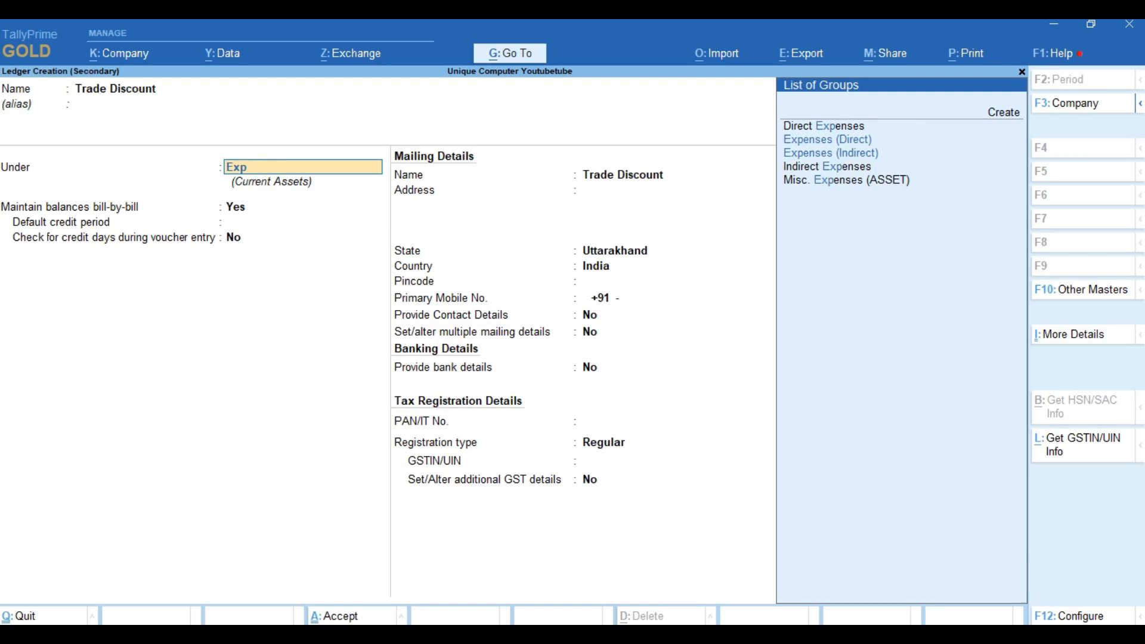
{"action": "key", "text": "Down"}
{"action": "key", "text": "Down"}
{"action": "key", "text": "Return"}
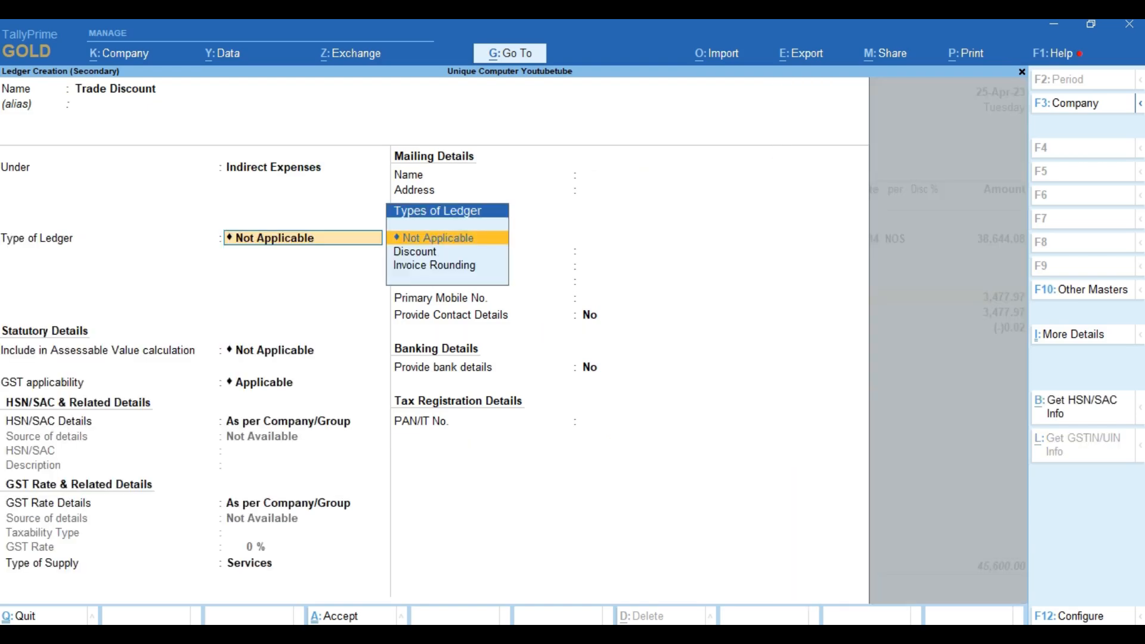
{"action": "key", "text": "Down"}
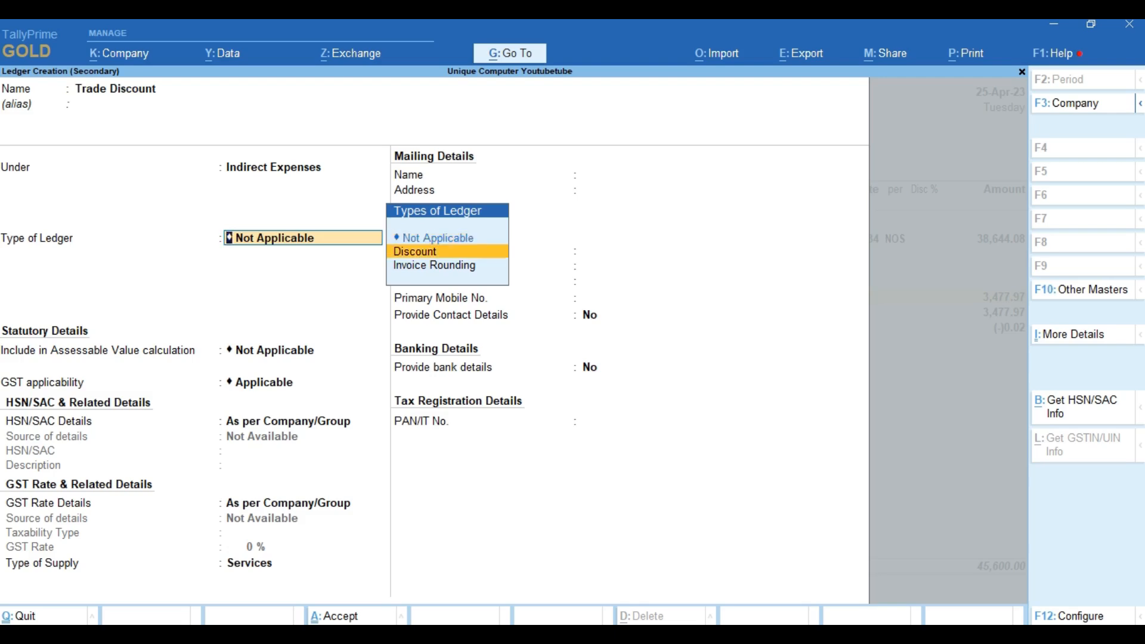
{"action": "key", "text": "Return"}
{"action": "key", "text": "ctrl"}
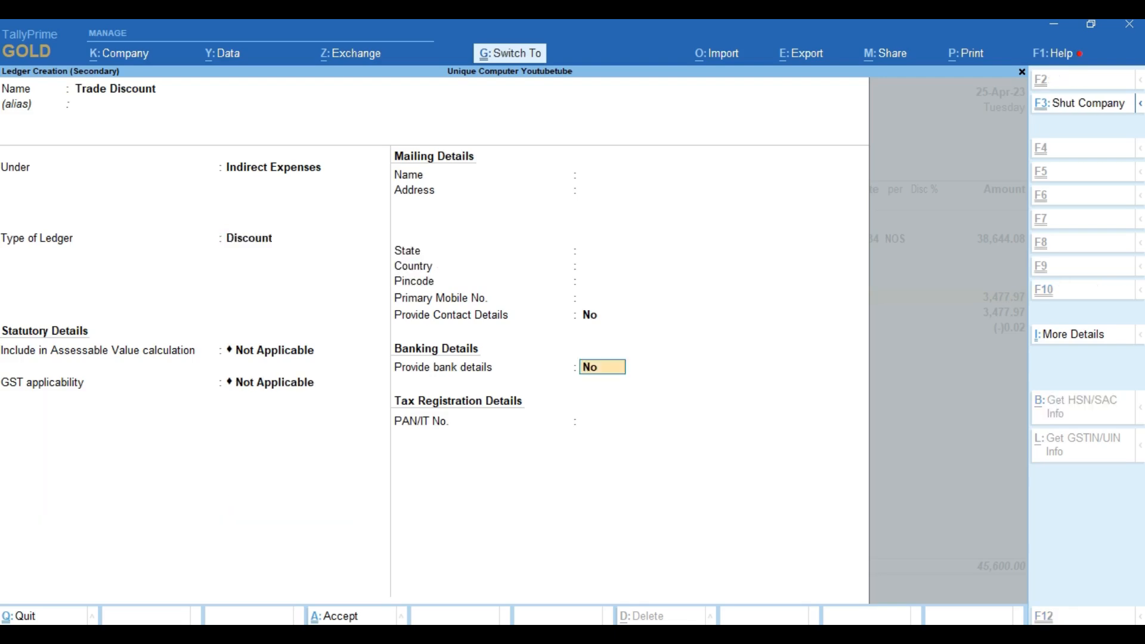
{"action": "key", "text": "ctrl+a"}
{"action": "key", "text": "Return"}
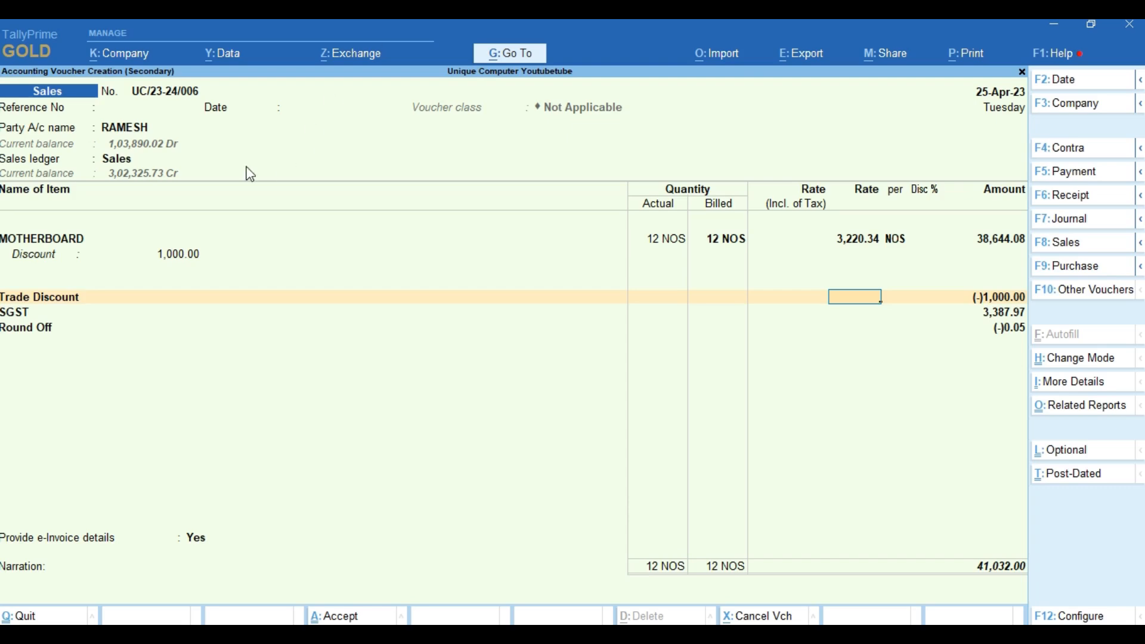
Dismiss the negative stock warning and change the discount to 5 % (1,932.20), totalling 40,016.00
{"action": "key", "text": "ctrl+a"}
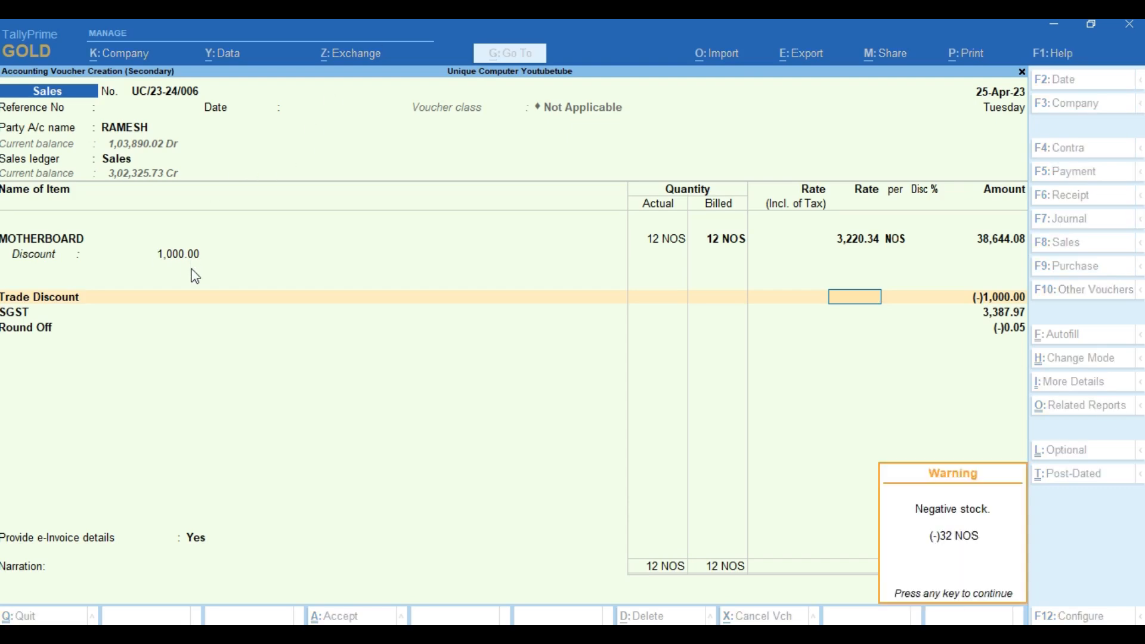
{"action": "key", "text": "Return"}
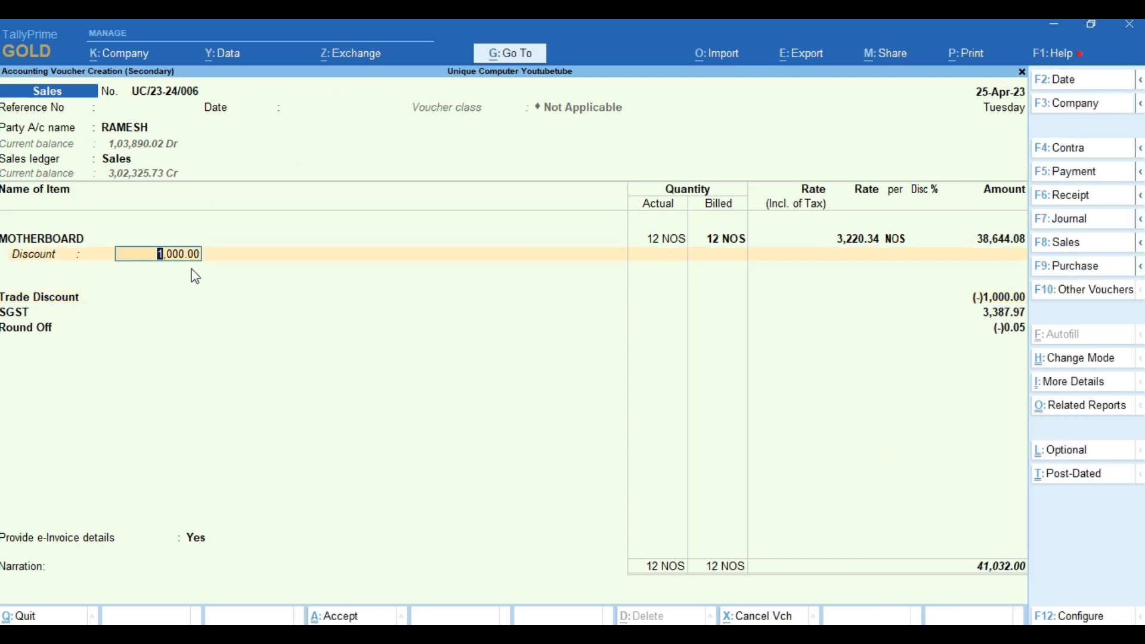
{"action": "key", "text": "BackSpace"}
{"action": "key", "text": "BackSpace"}
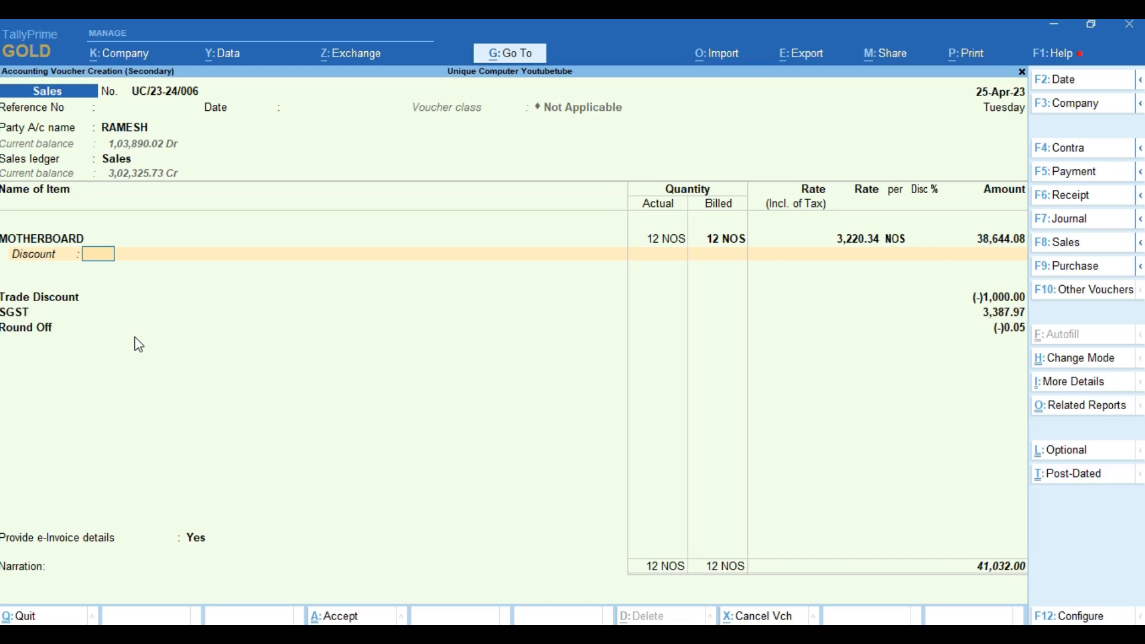
{"action": "type", "text": "5"}
{"action": "key", "text": "Return"}
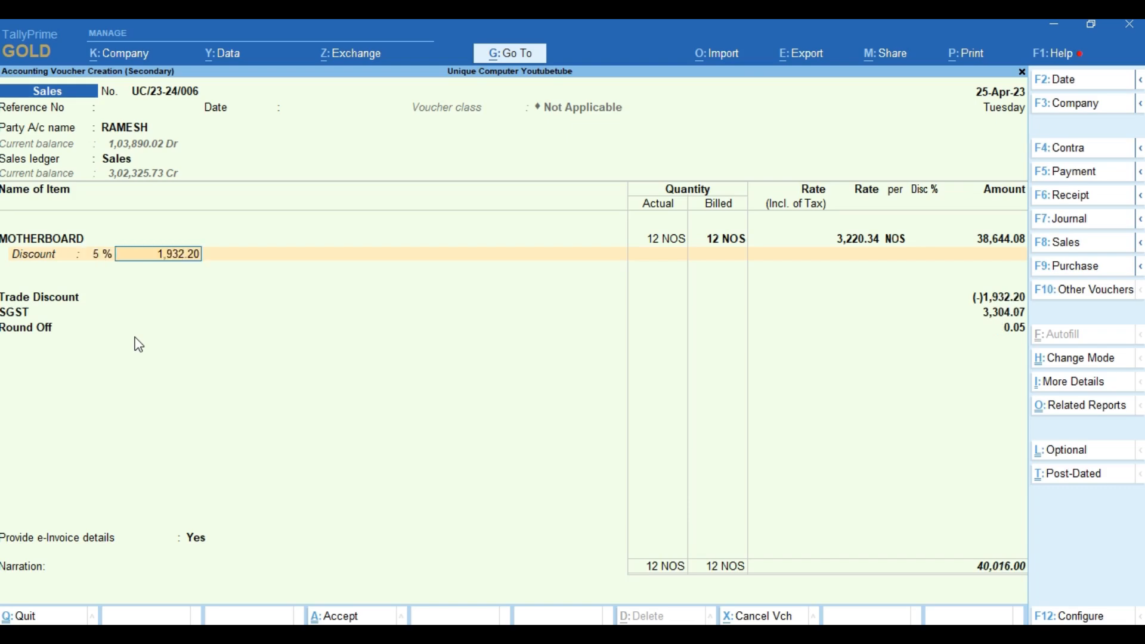
{"action": "left_click", "coordinate": [1002, 298]}
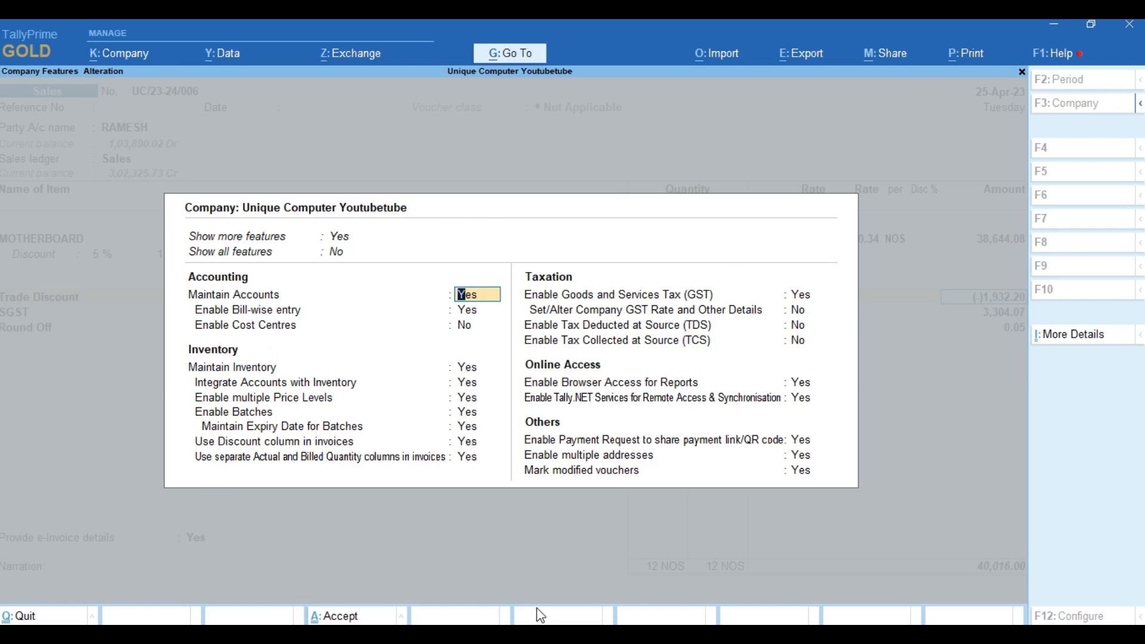
Leave Company Features and remove the separate 5 % (1,932.20) trade discount line
{"action": "key", "text": "Escape"}
{"action": "key", "text": "Escape"}
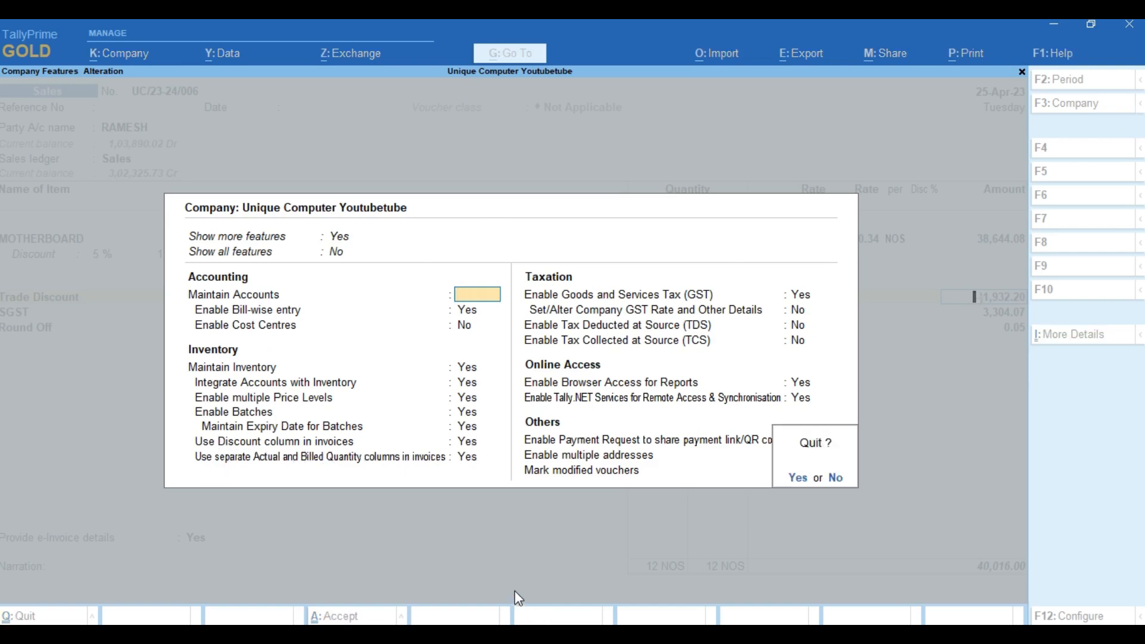
{"action": "key", "text": "y"}
{"action": "left_click", "coordinate": [928, 236]}
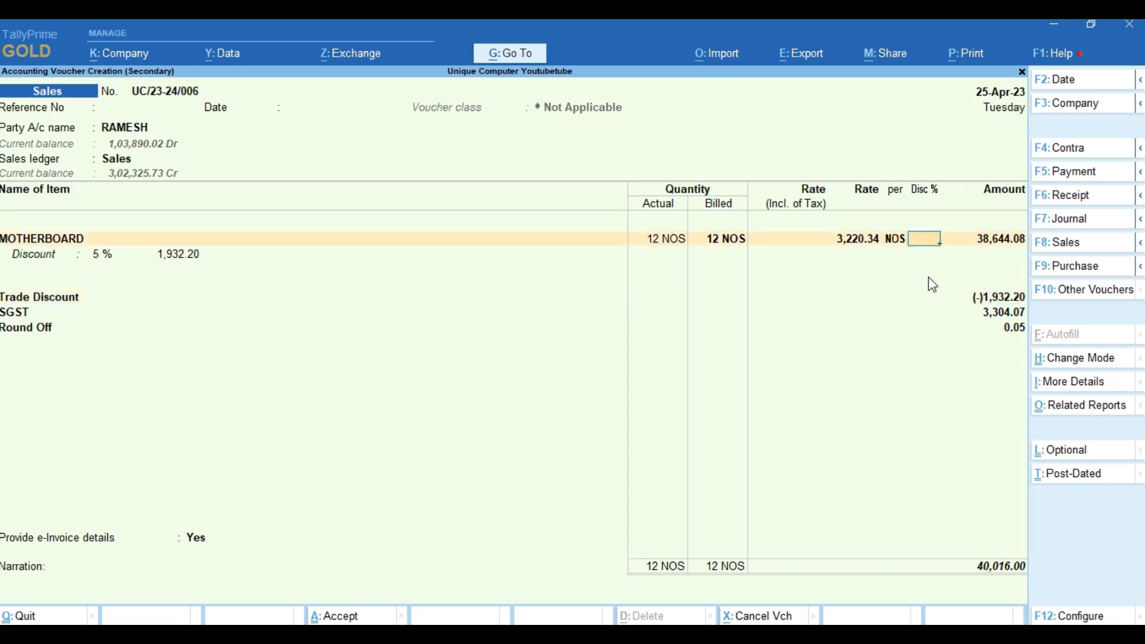
{"action": "left_click", "coordinate": [98, 255]}
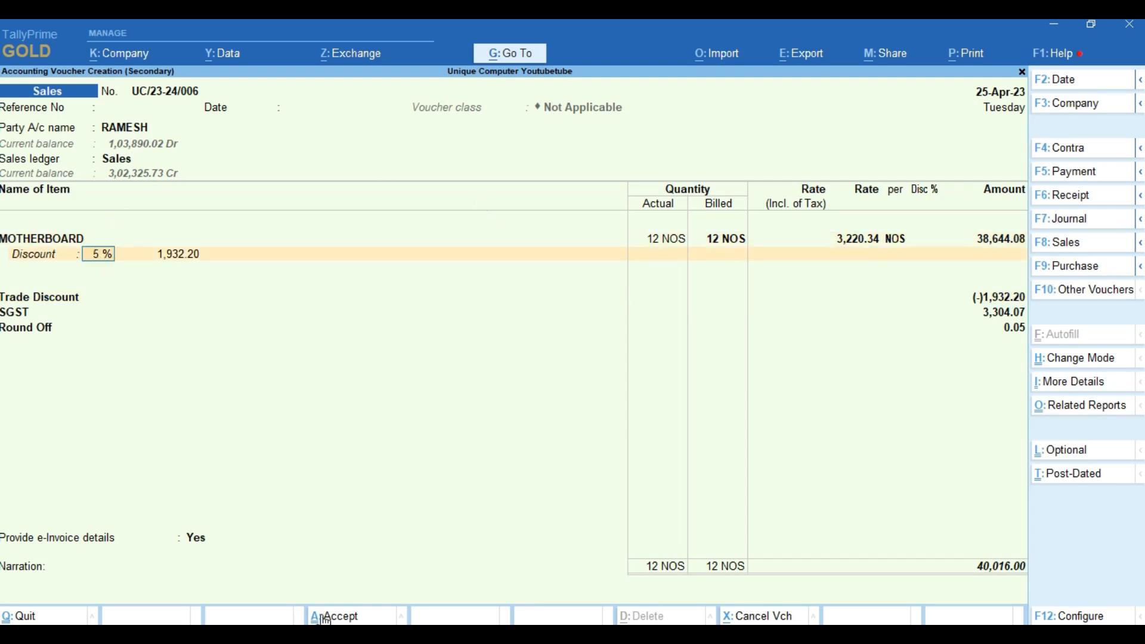
{"action": "key", "text": "BackSpace"}
{"action": "key", "text": "BackSpace"}
{"action": "key", "text": "Return"}
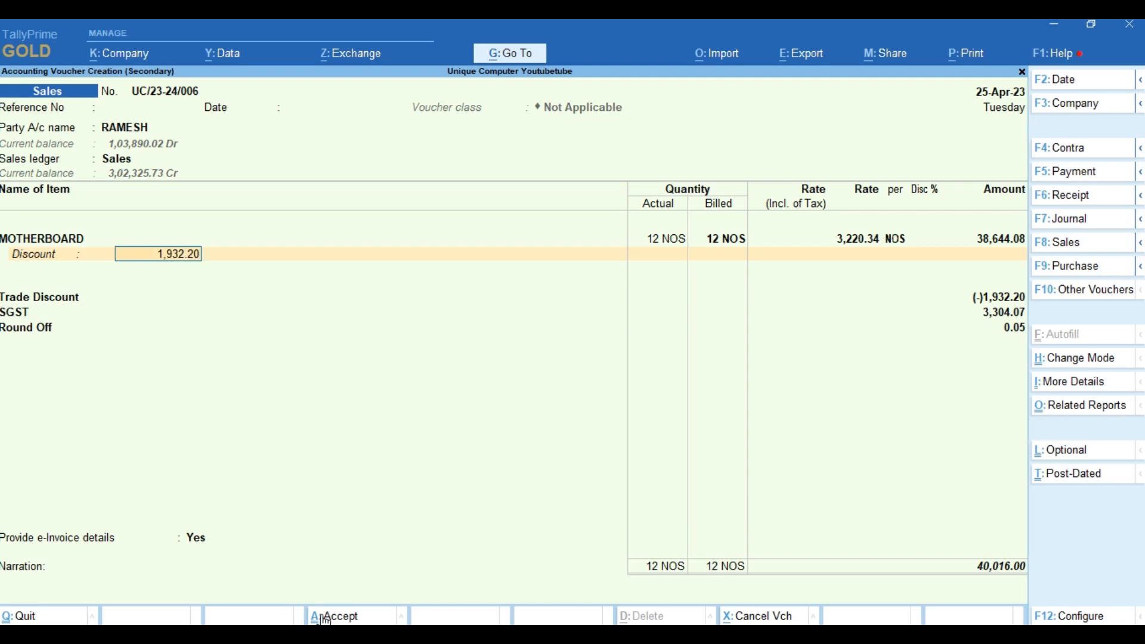
{"action": "key", "text": "BackSpace"}
{"action": "key", "text": "BackSpace"}
{"action": "key", "text": "BackSpace"}
{"action": "key", "text": "BackSpace"}
{"action": "key", "text": "BackSpace"}
{"action": "key", "text": "BackSpace"}
{"action": "key", "text": "BackSpace"}
{"action": "key", "text": "Return"}
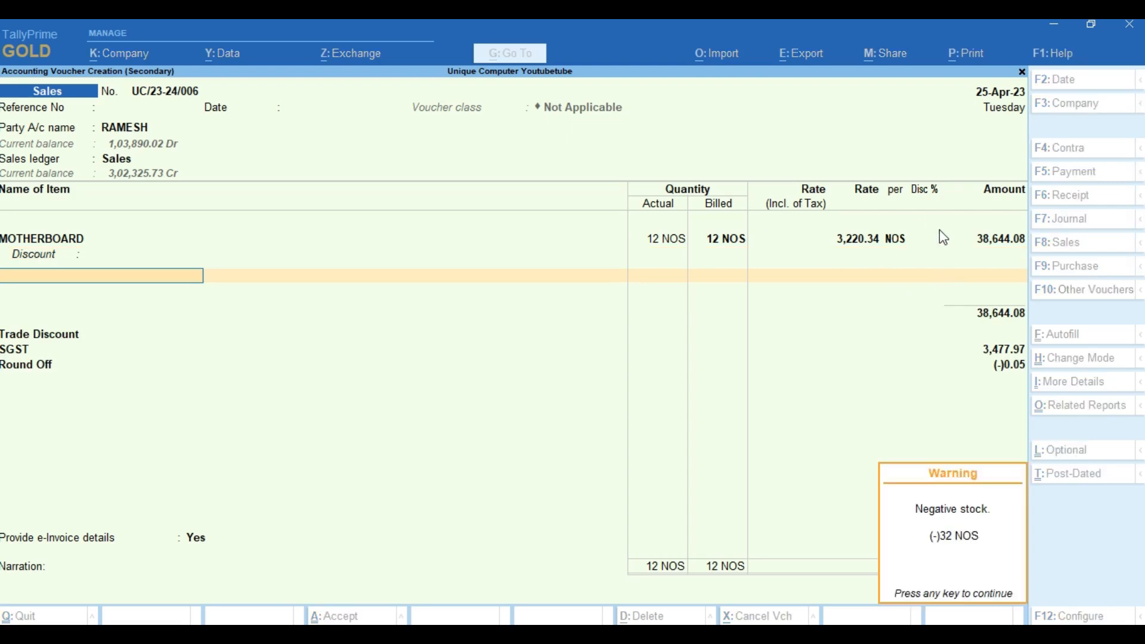
Apply 5 % in the MOTHERBOARD Disc % column, reducing the line to 36,711.88
{"action": "left_click", "coordinate": [941, 238]}
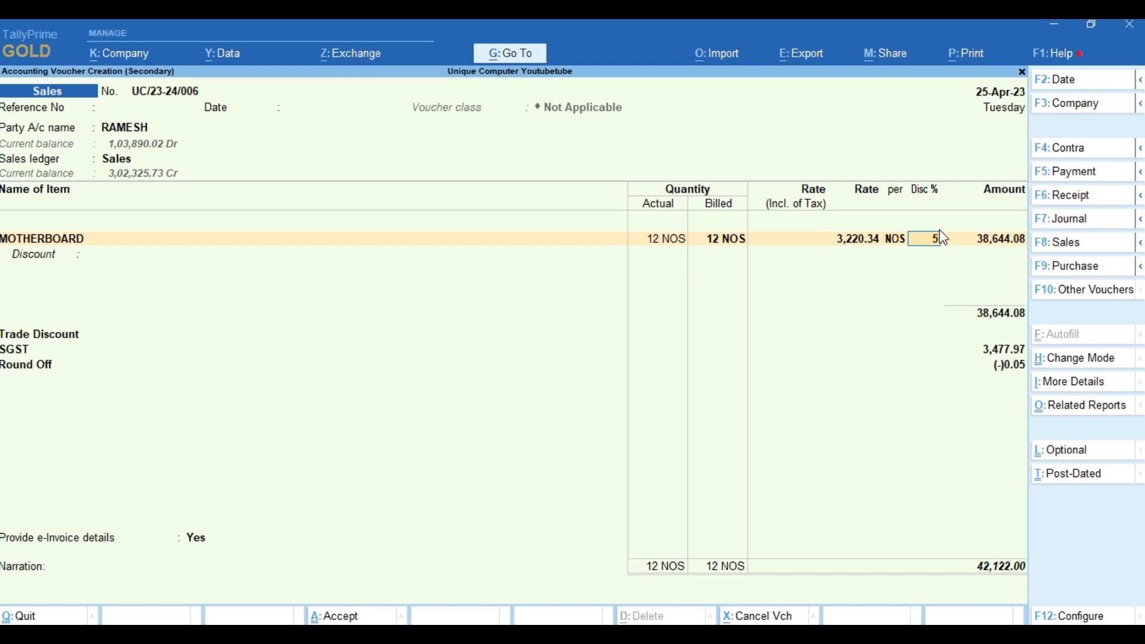
{"action": "key", "text": "Return"}
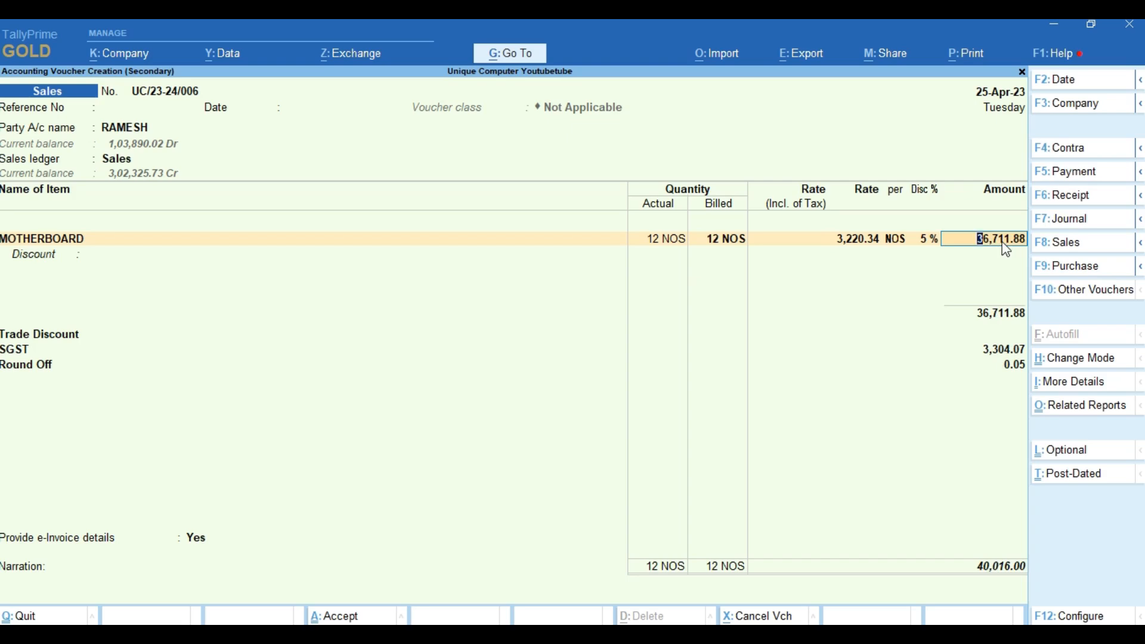
{"action": "key", "text": "alt+p"}
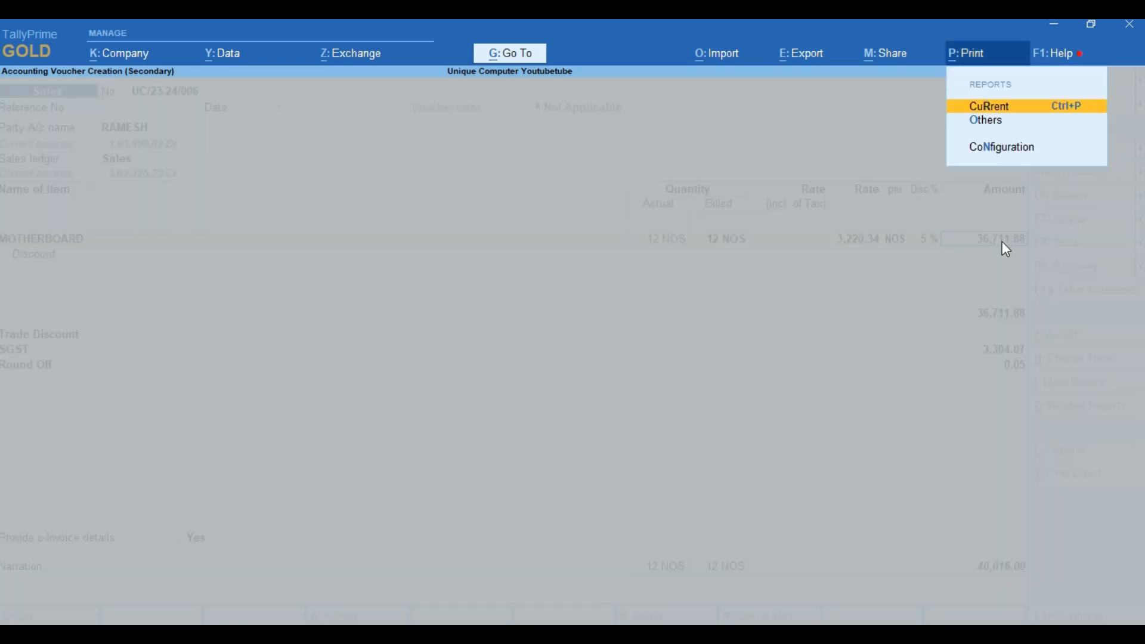
{"action": "key", "text": "Return"}
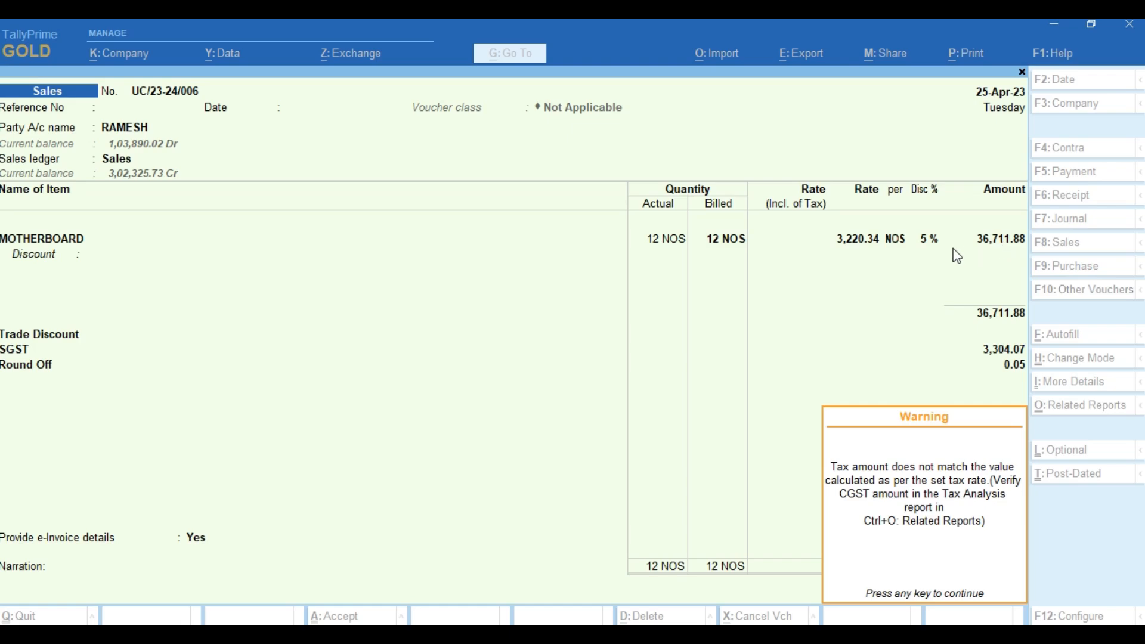
{"action": "key", "text": "Return"}
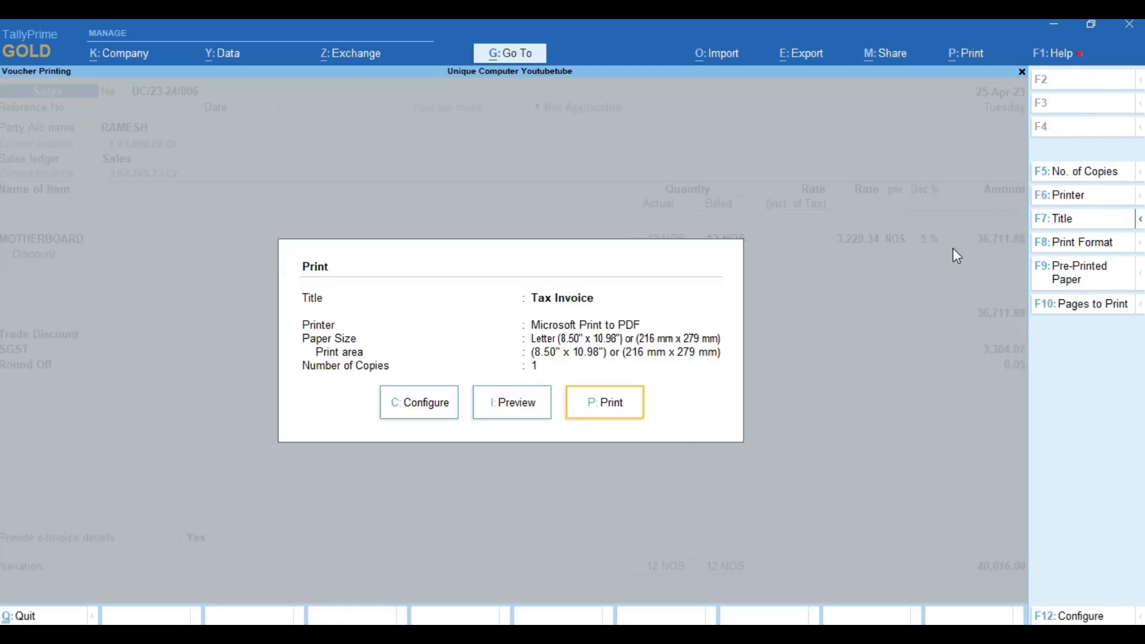
{"action": "left_click", "coordinate": [520, 403]}
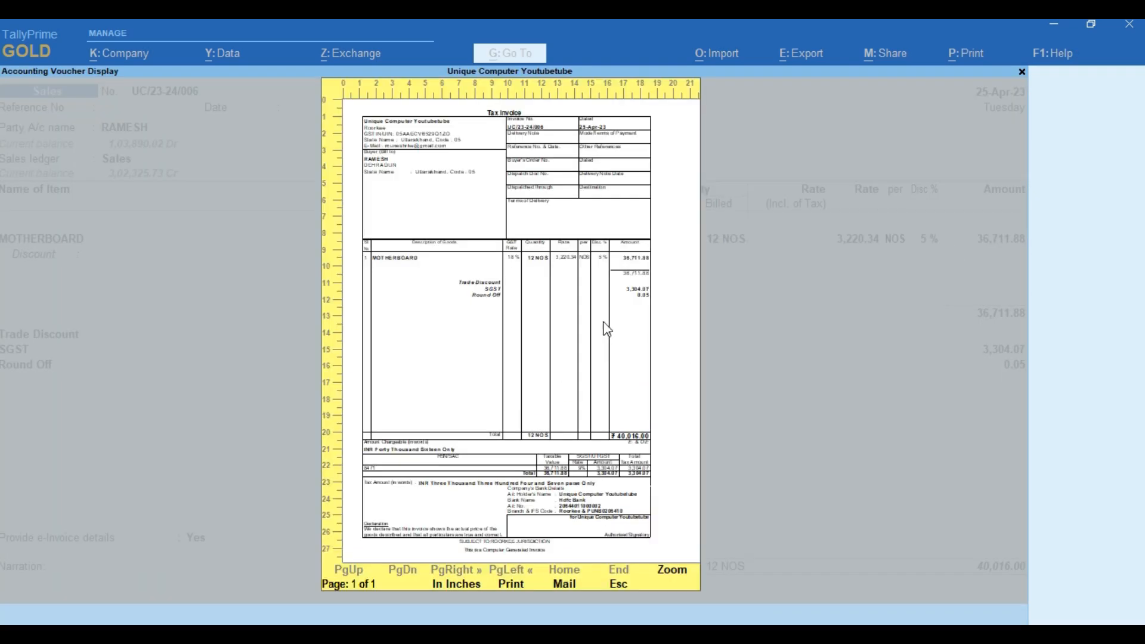
{"action": "left_click", "coordinate": [673, 575]}
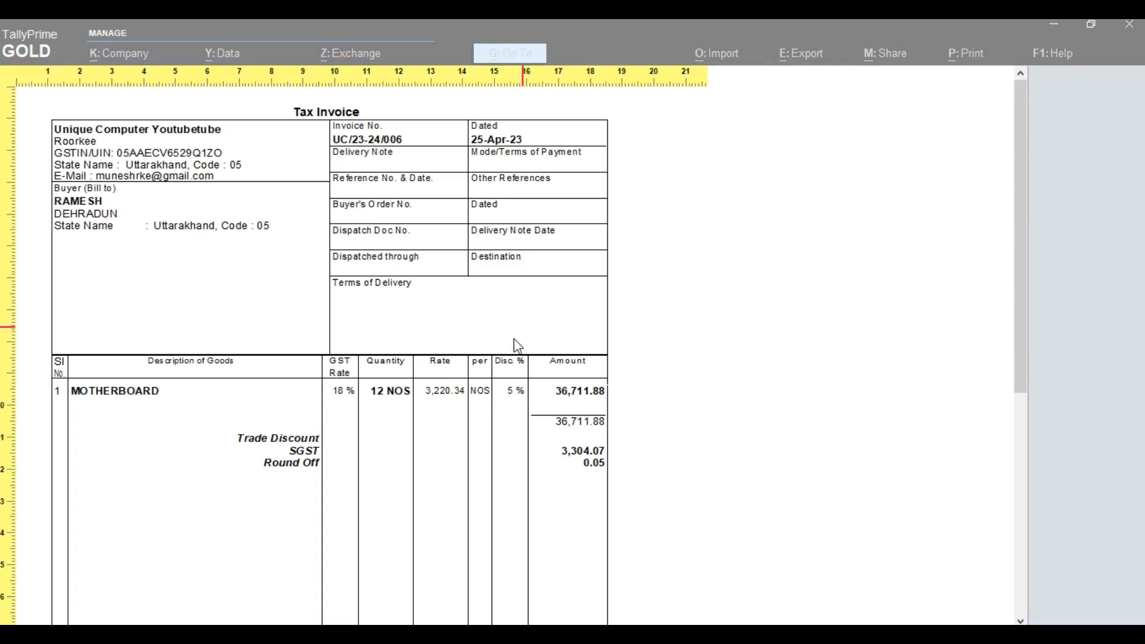
{"action": "left_click", "coordinate": [498, 450]}
{"action": "key", "text": "Escape"}
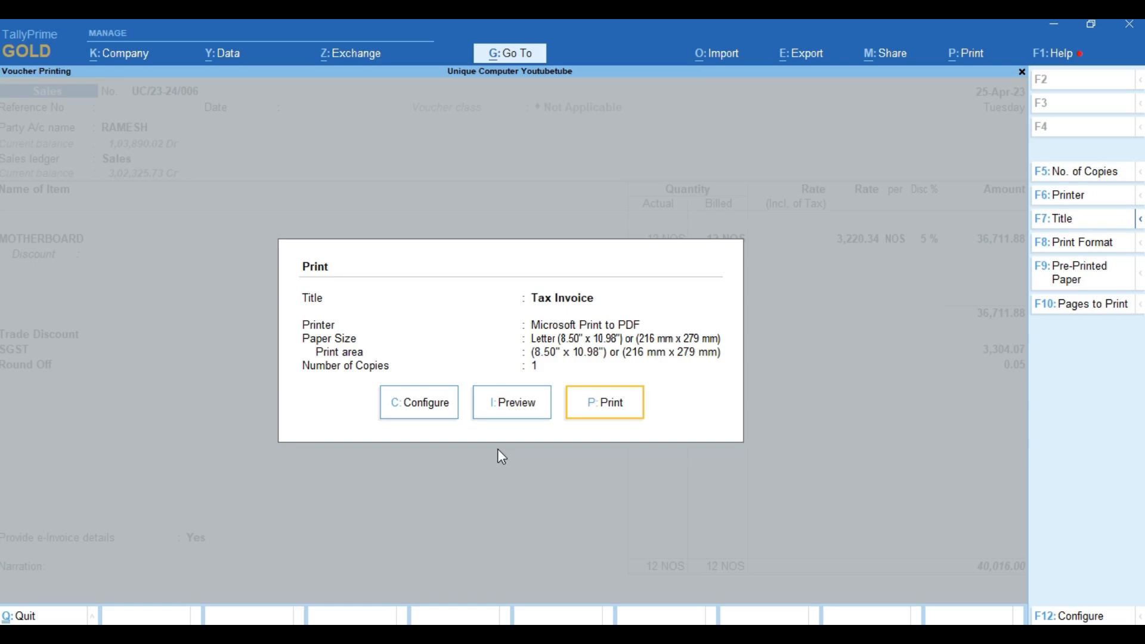
{"action": "key", "text": "Escape"}
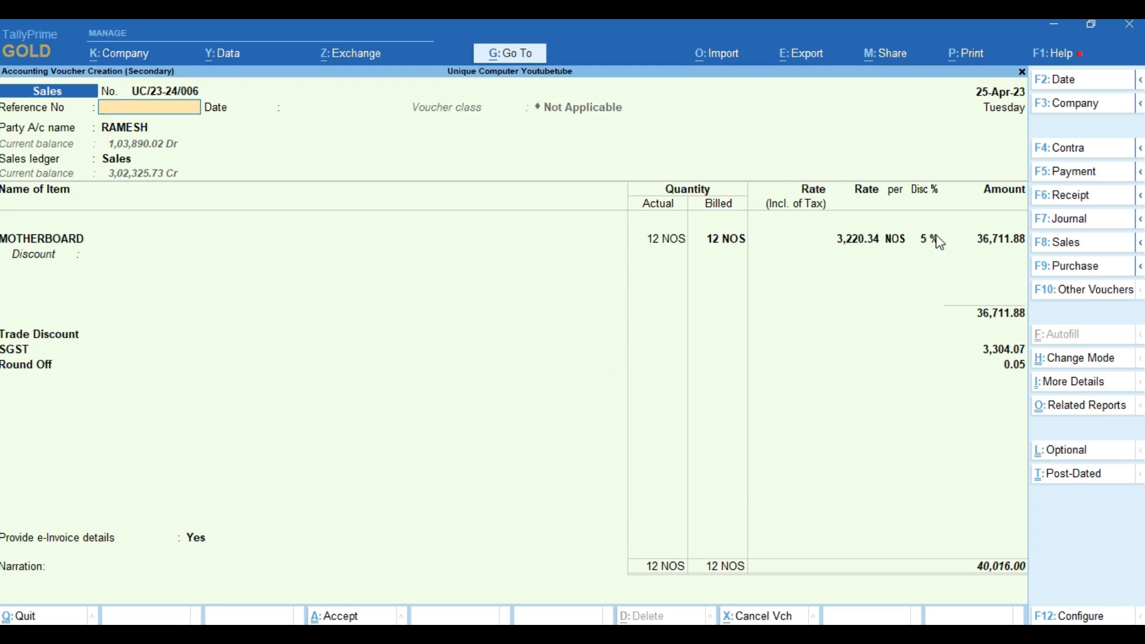
Remove the 5 % MOTHERBOARD discount and set its rate to 10,000.00
{"action": "left_click", "coordinate": [918, 243]}
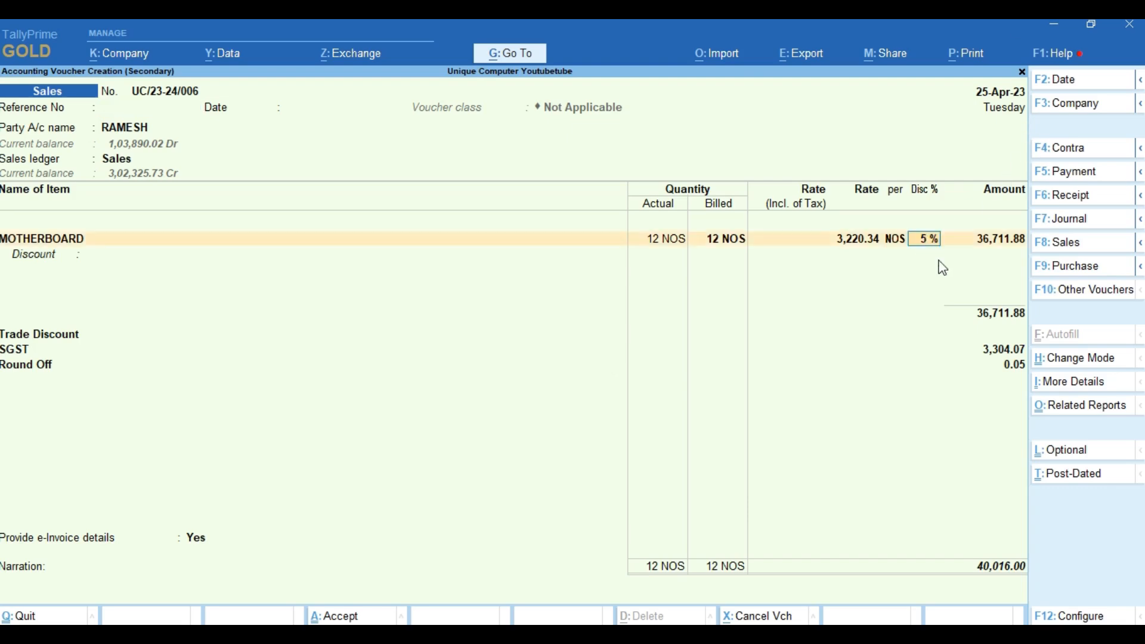
{"action": "key", "text": "BackSpace"}
{"action": "key", "text": "Return"}
{"action": "key", "text": "BackSpace"}
{"action": "key", "text": "BackSpace"}
{"action": "key", "text": "BackSpace"}
{"action": "key", "text": "BackSpace"}
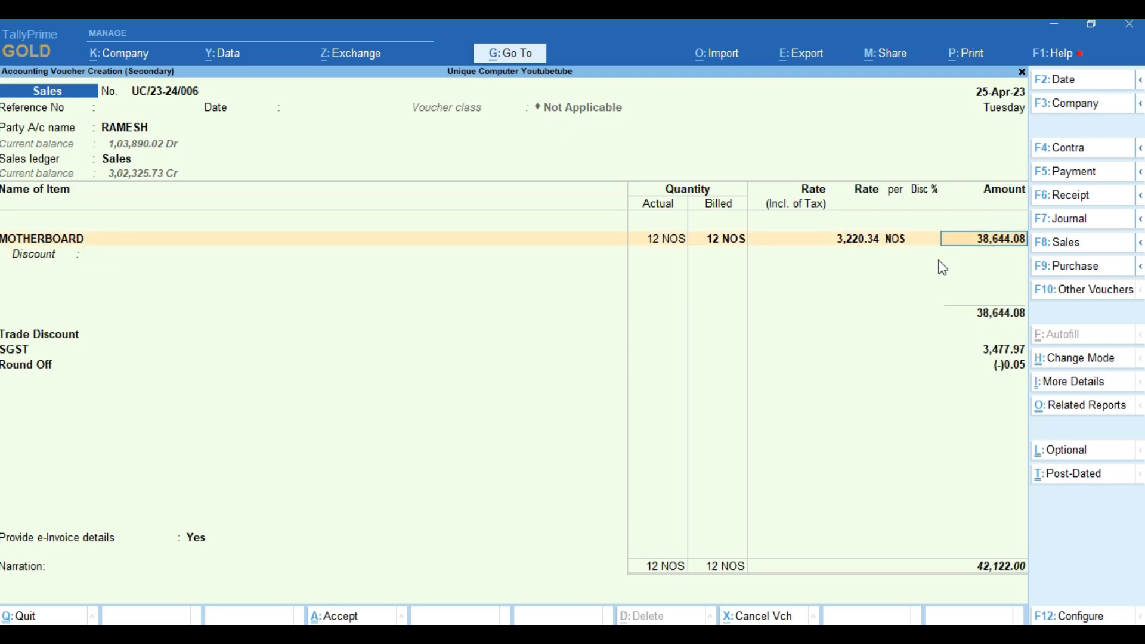
{"action": "type", "text": "10000"}
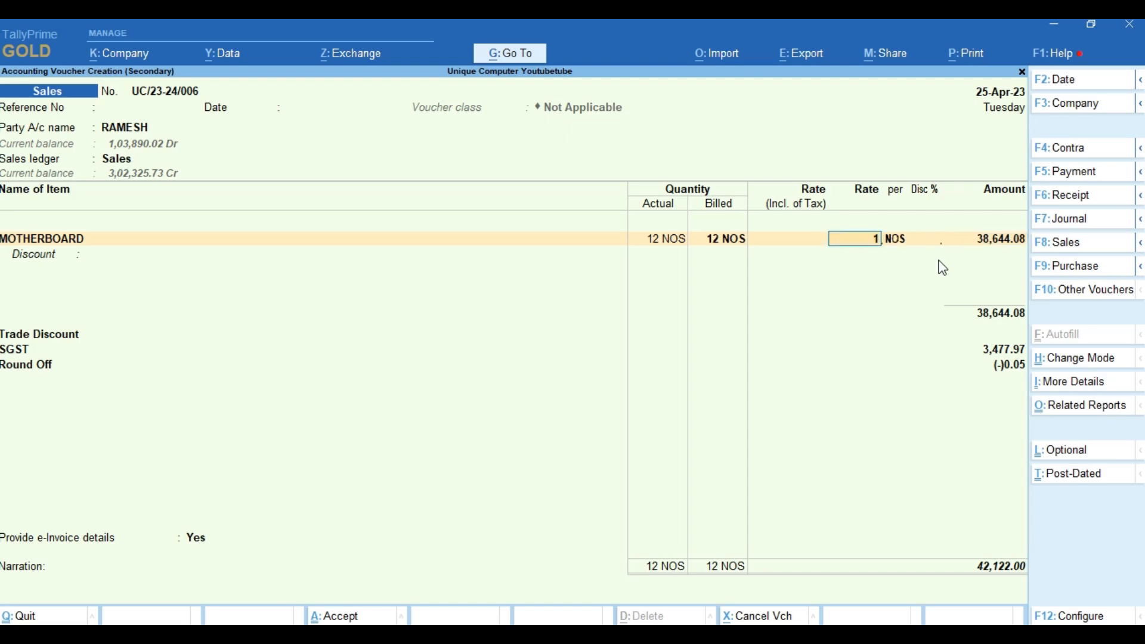
{"action": "key", "text": "Return"}
{"action": "key", "text": "Return"}
{"action": "key", "text": "Return"}
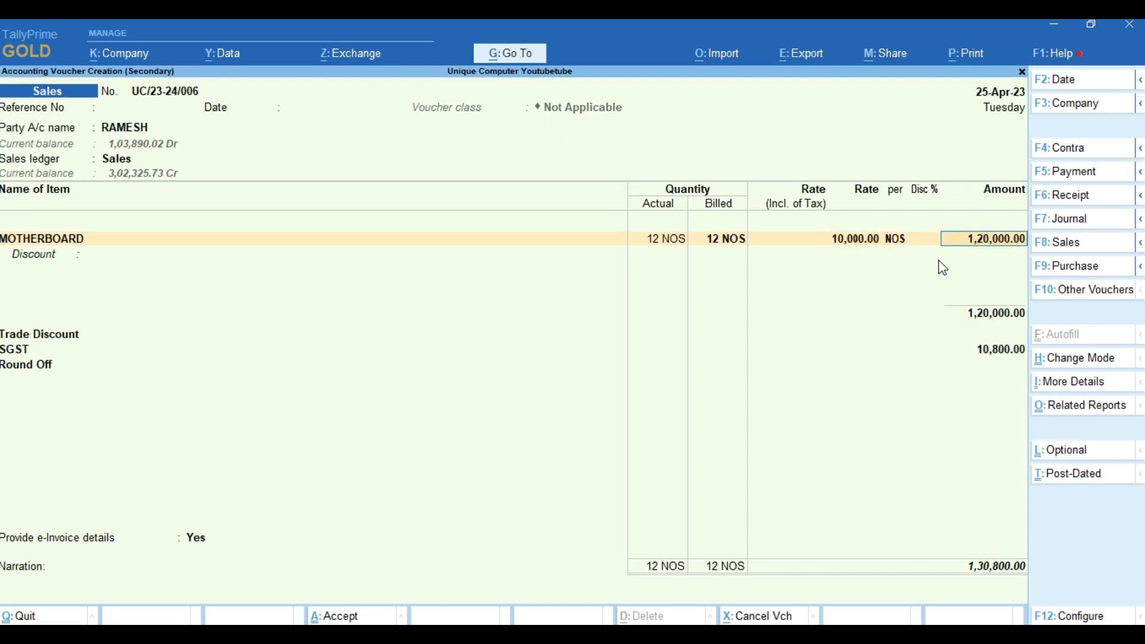
Set MOTHERBOARD actual and billed quantities to 10 NOS, giving 1,00,000.00
{"action": "key", "text": "BackSpace"}
{"action": "key", "text": "BackSpace"}
{"action": "key", "text": "BackSpace"}
{"action": "key", "text": "BackSpace"}
{"action": "key", "text": "BackSpace"}
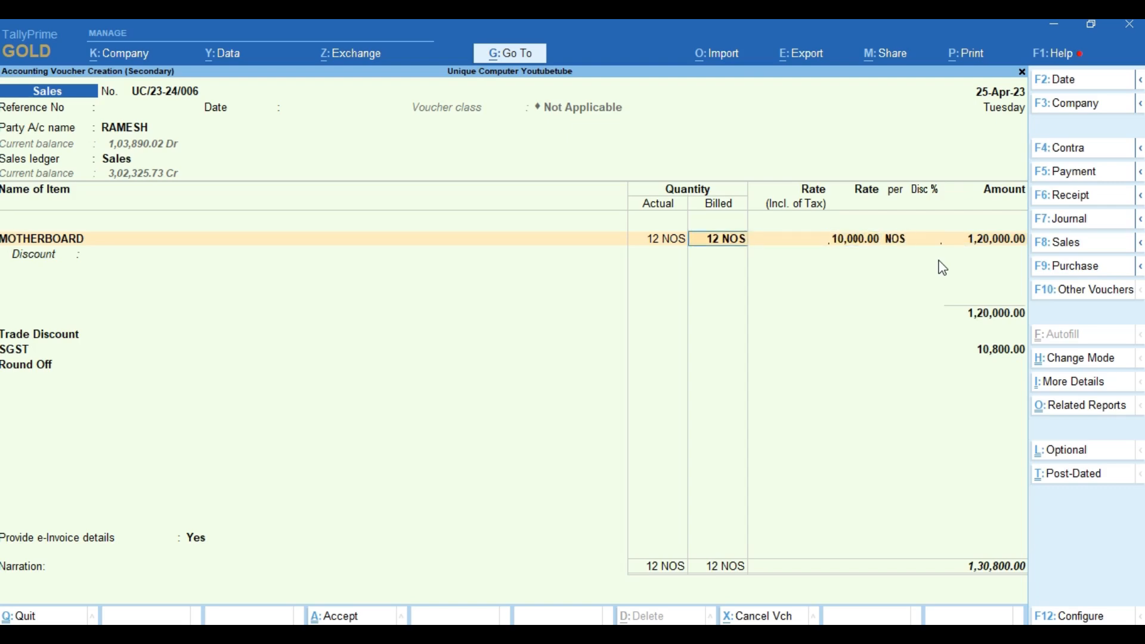
{"action": "type", "text": "10"}
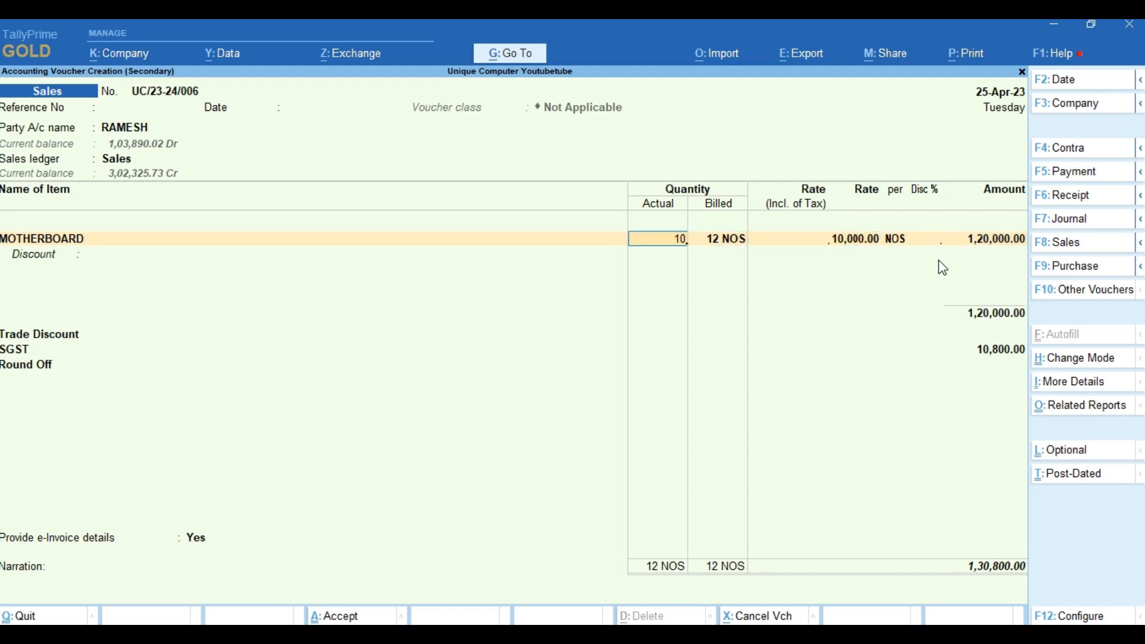
{"action": "key", "text": "Return"}
{"action": "key", "text": "Return"}
{"action": "type", "text": "10"}
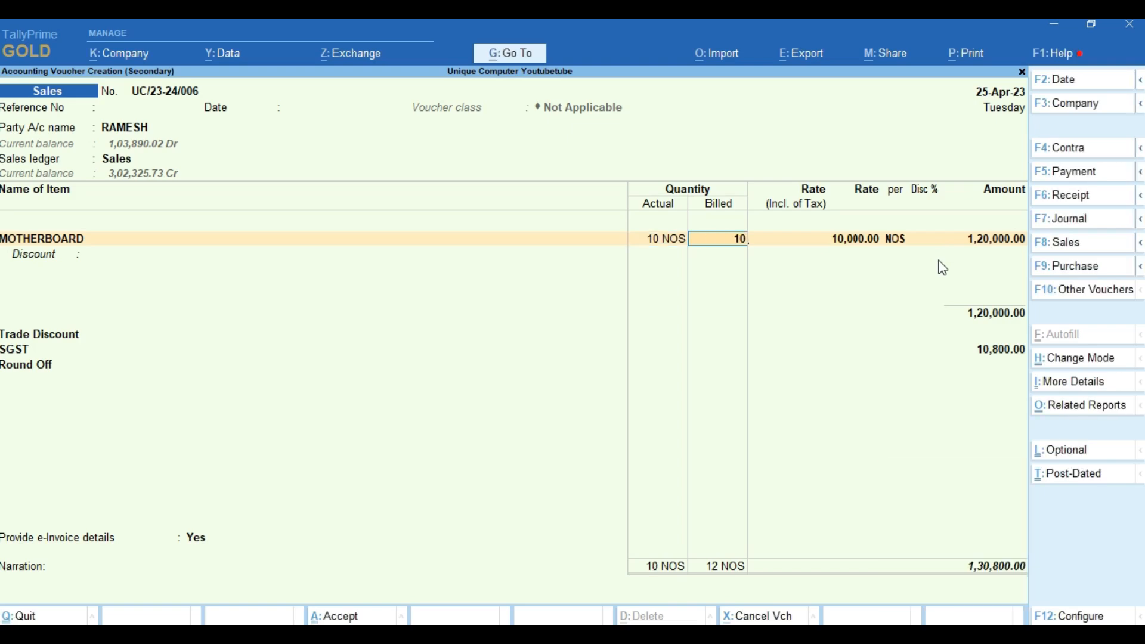
{"action": "key", "text": "Return"}
{"action": "key", "text": "Return"}
{"action": "key", "text": "Return"}
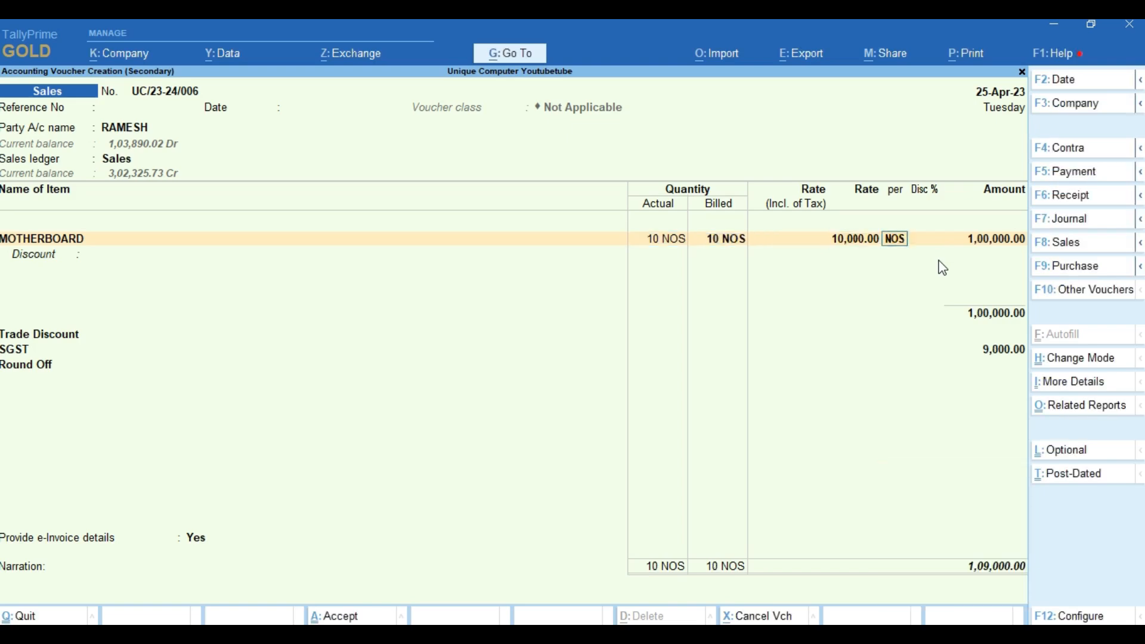
{"action": "key", "text": "Return"}
{"action": "key", "text": "Return"}
{"action": "key", "text": "Return"}
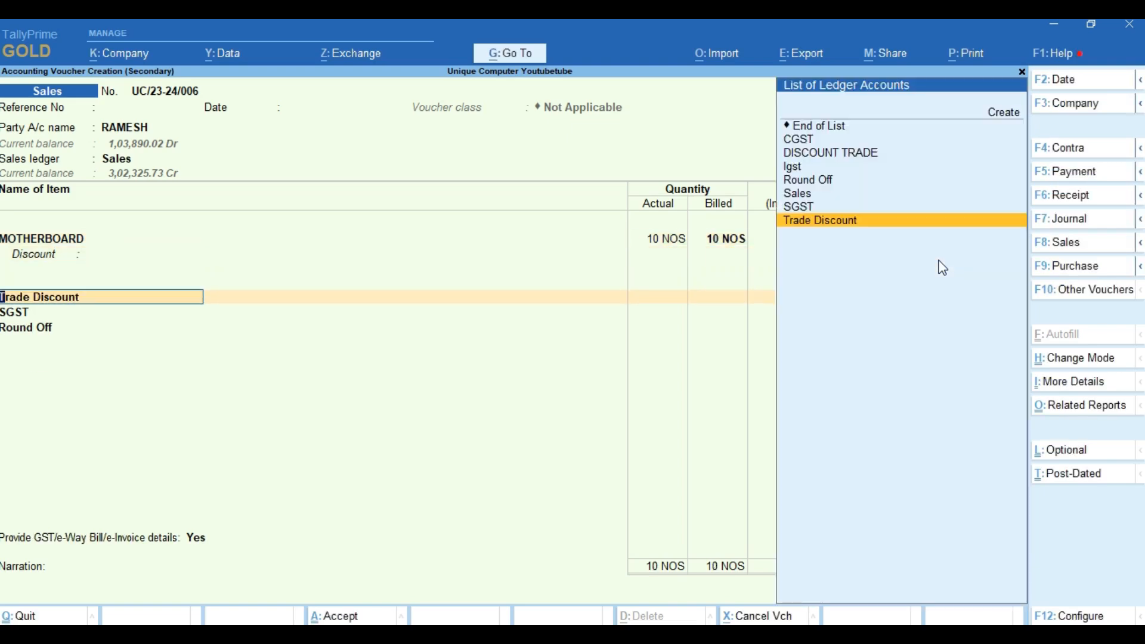
Start a new ledger named 'Discount with GST'
{"action": "key", "text": "alt+c"}
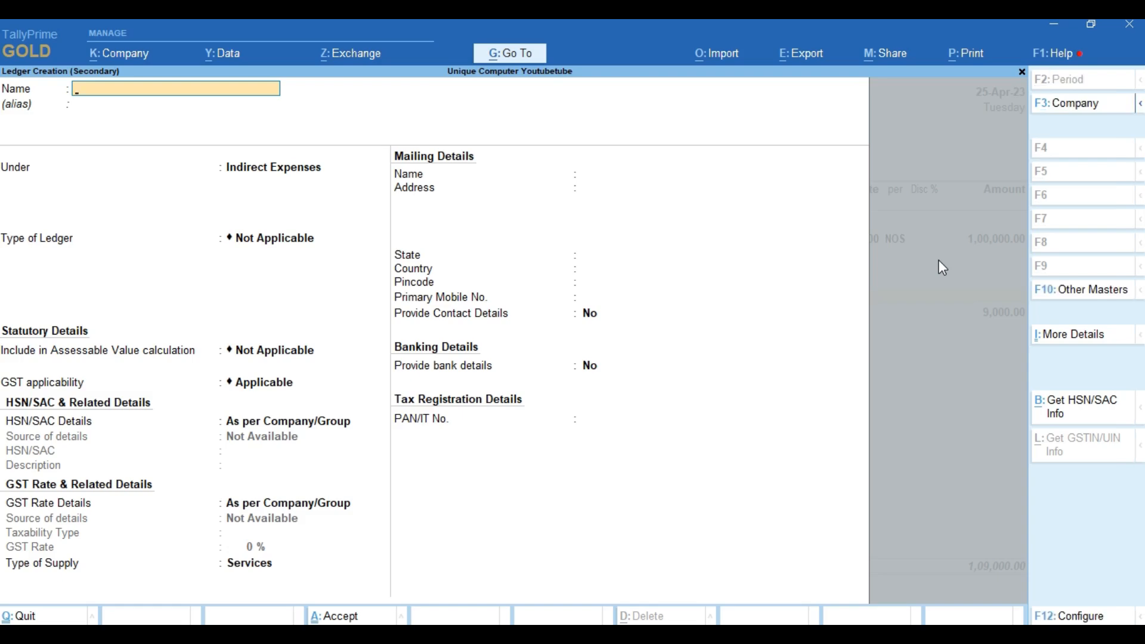
{"action": "type", "text": "Dis"}
{"action": "key", "text": "BackSpace"}
{"action": "type", "text": "scount Wiht"}
{"action": "key", "text": "BackSpace"}
{"action": "key", "text": "BackSpace"}
{"action": "key", "text": "BackSpace"}
{"action": "key", "text": "BackSpace"}
{"action": "type", "text": "with GST"}
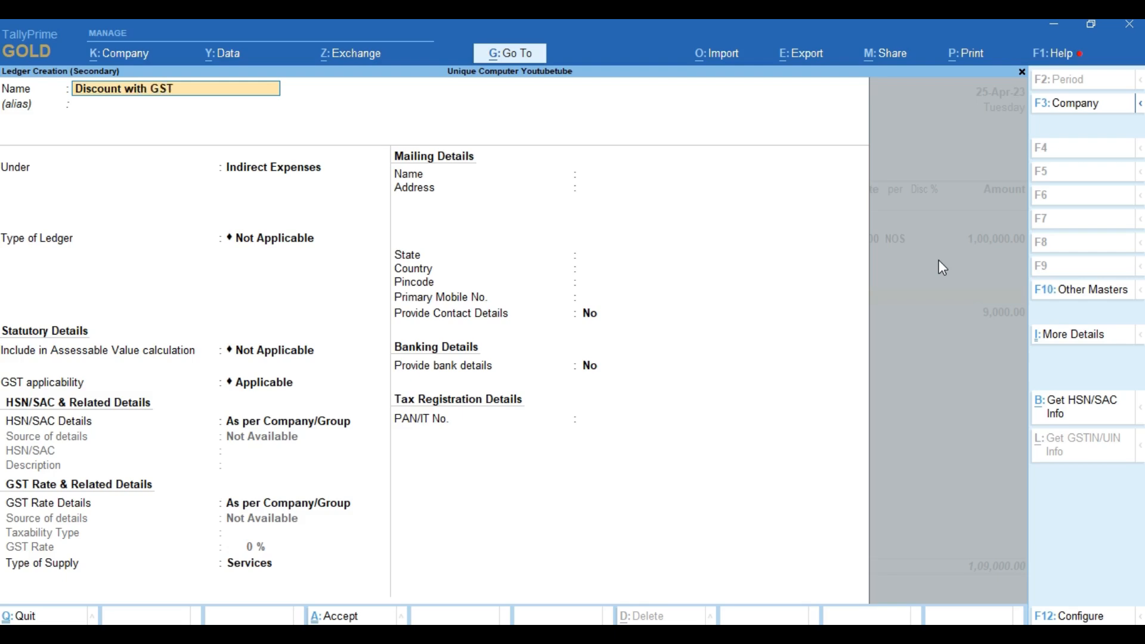
{"action": "key", "text": "Return"}
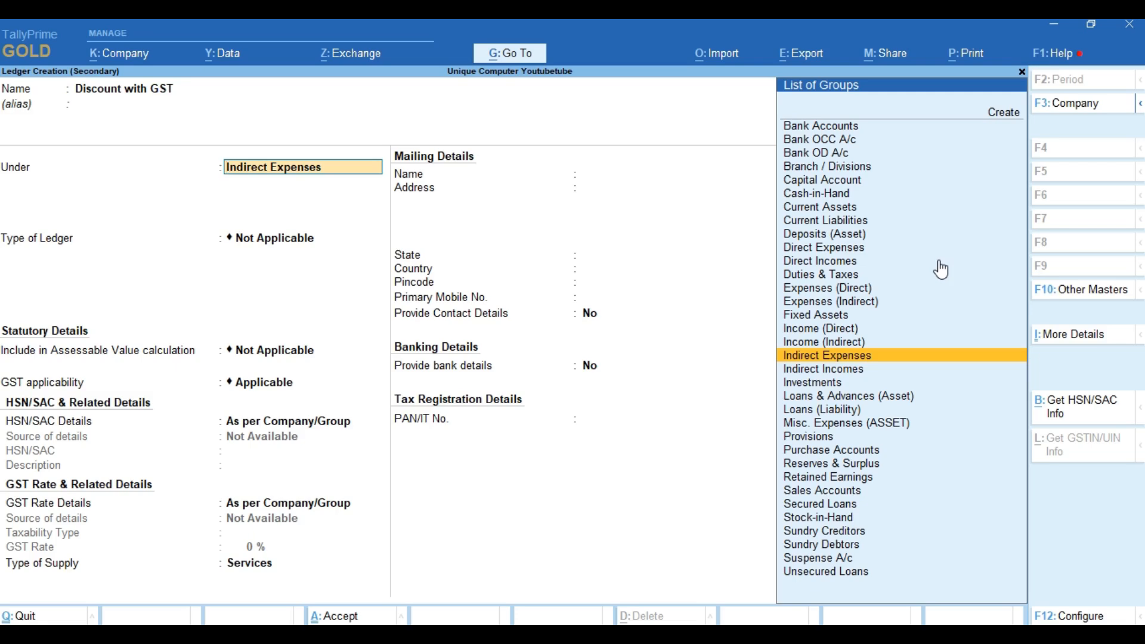
Keep it under Indirect Expenses, include in GST assessable value for Goods and Services, and save
{"action": "key", "text": "Return"}
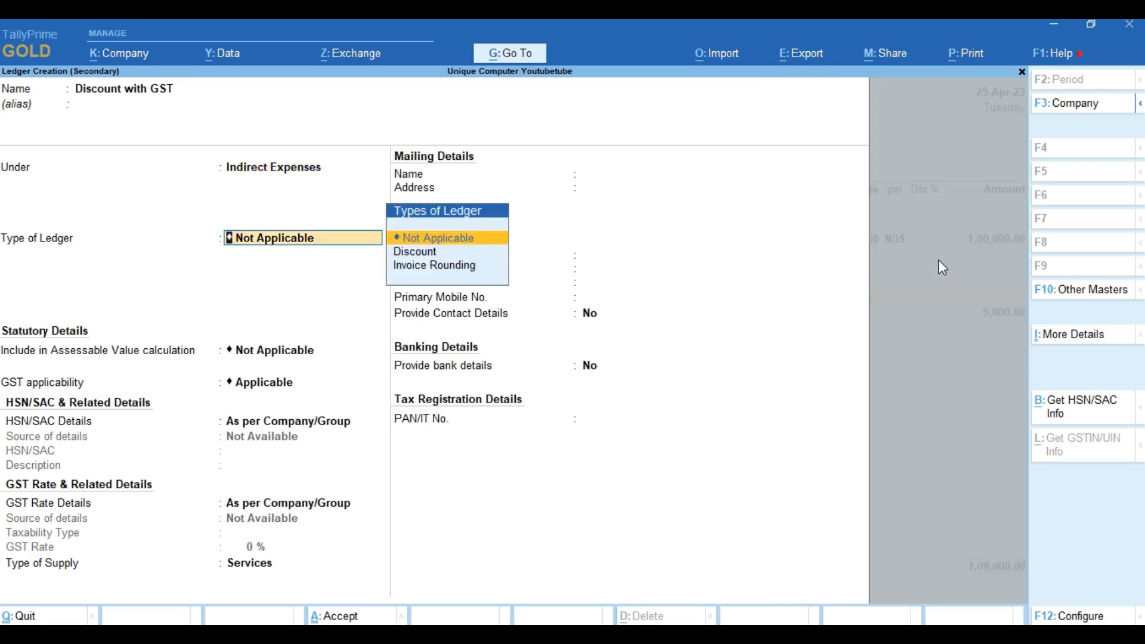
{"action": "key", "text": "Return"}
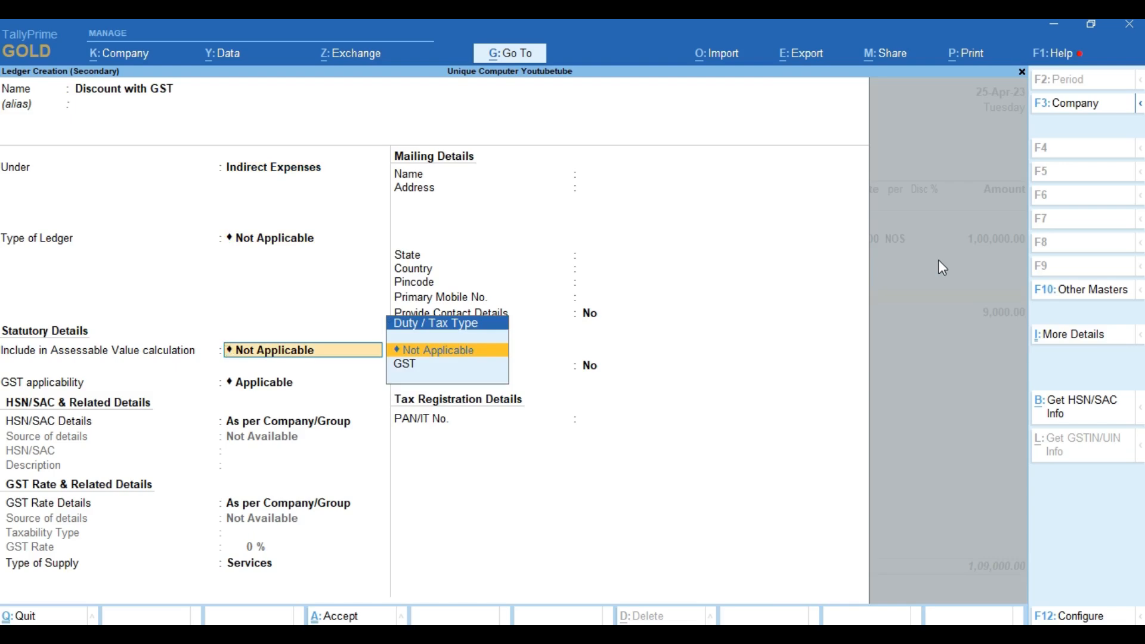
{"action": "key", "text": "Down"}
{"action": "key", "text": "Return"}
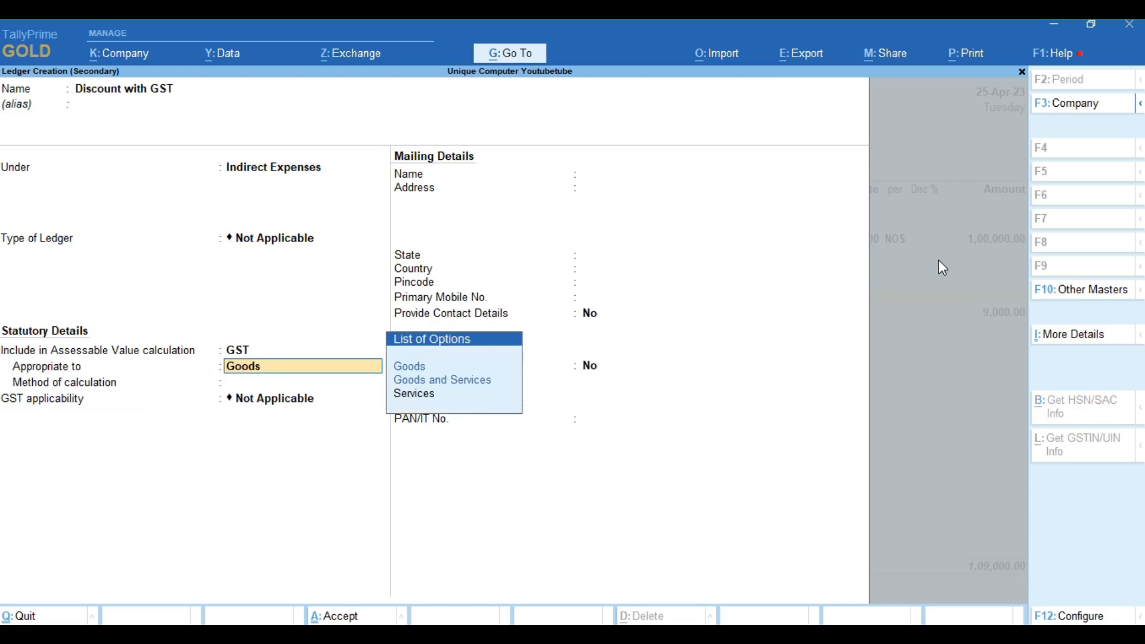
{"action": "key", "text": "Down"}
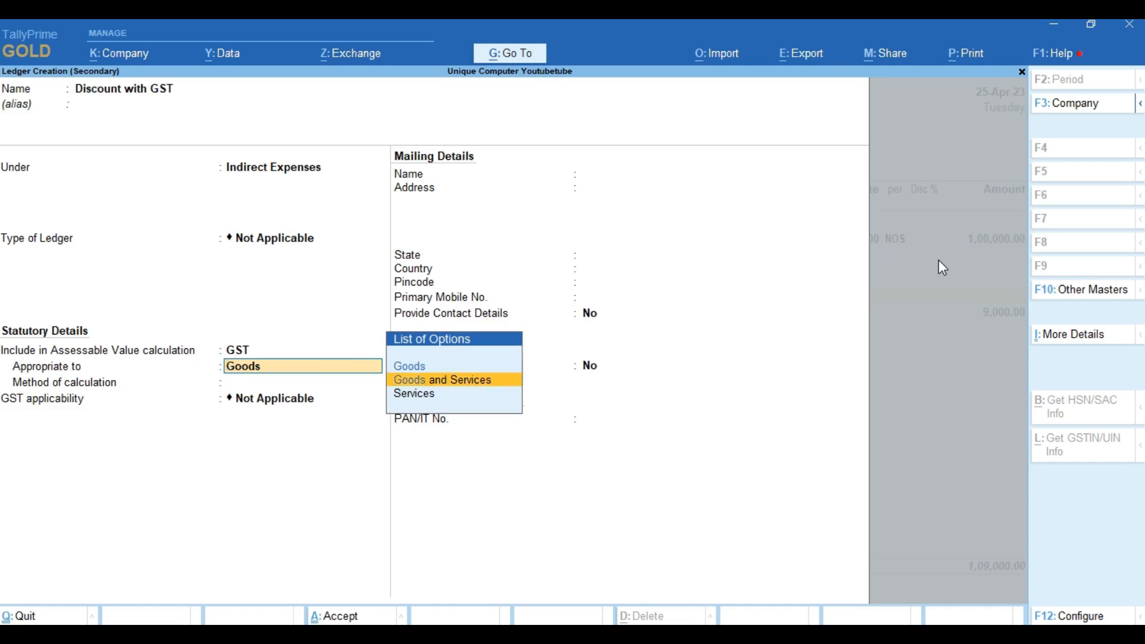
{"action": "key", "text": "Return"}
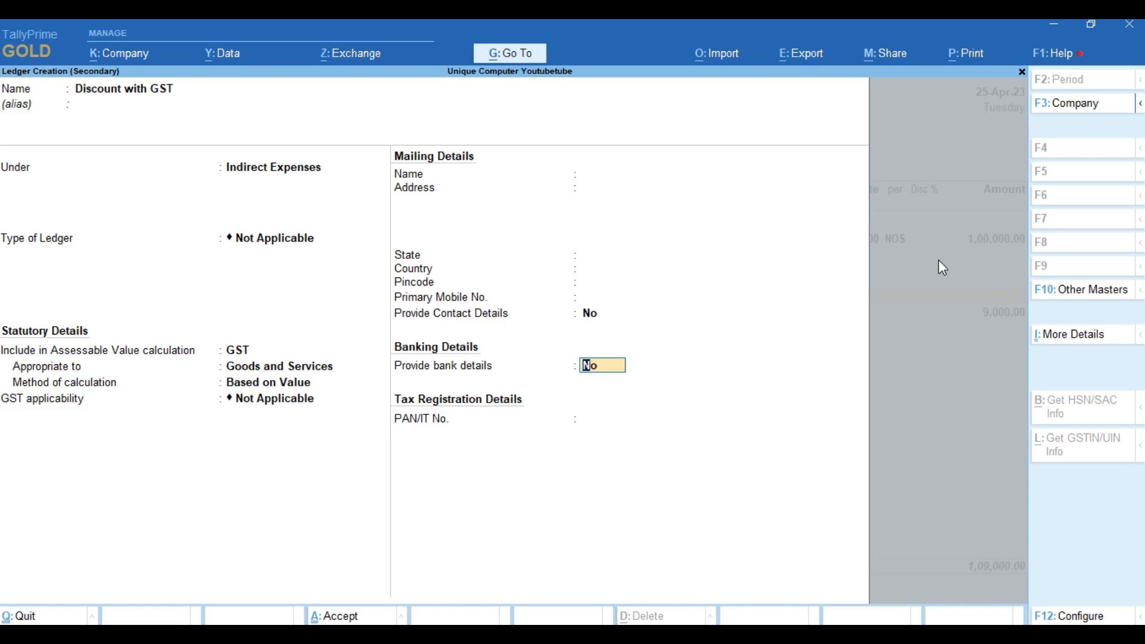
{"action": "key", "text": "ctrl+a"}
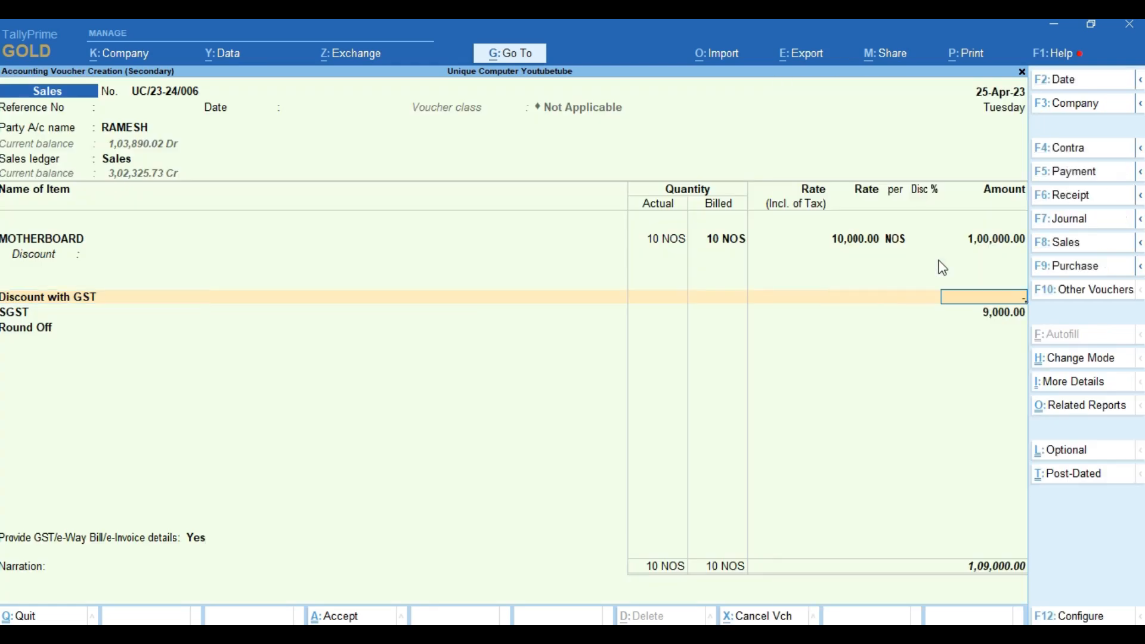
Enter (-)2,000.00 on Discount with GST and change MOTHERBOARD to 1 NOS actual and billed
{"action": "type", "text": "-2000"}
{"action": "key", "text": "Return"}
{"action": "key", "text": "Return"}
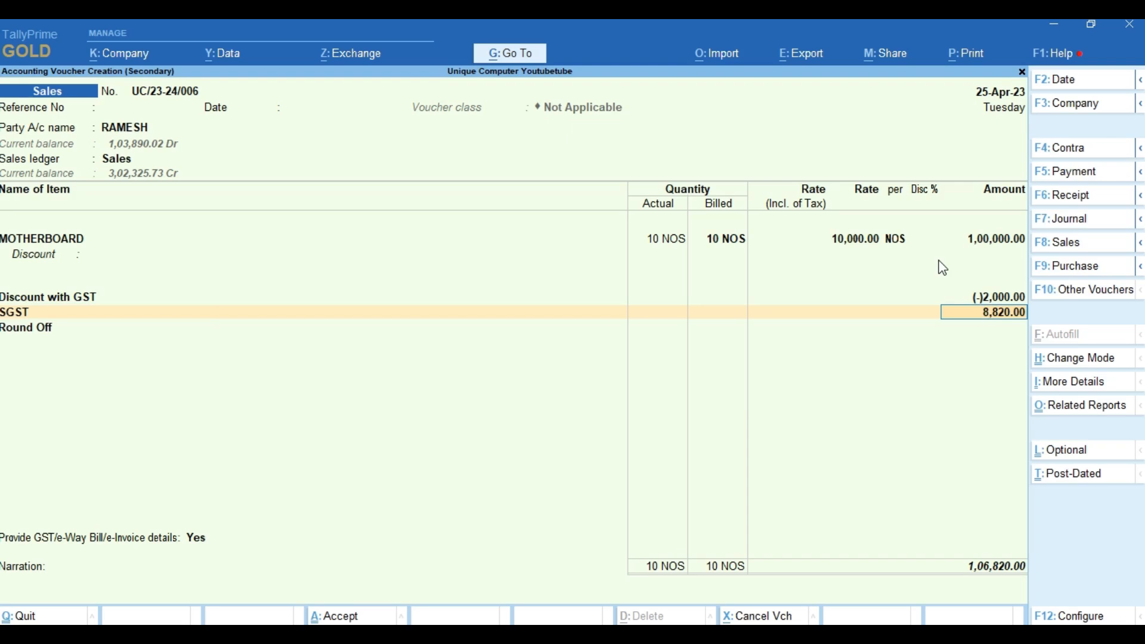
{"action": "key", "text": "shift+Tab"}
{"action": "key", "text": "shift+Tab"}
{"action": "key", "text": "shift+Tab"}
{"action": "key", "text": "shift+Tab"}
{"action": "key", "text": "shift+Tab"}
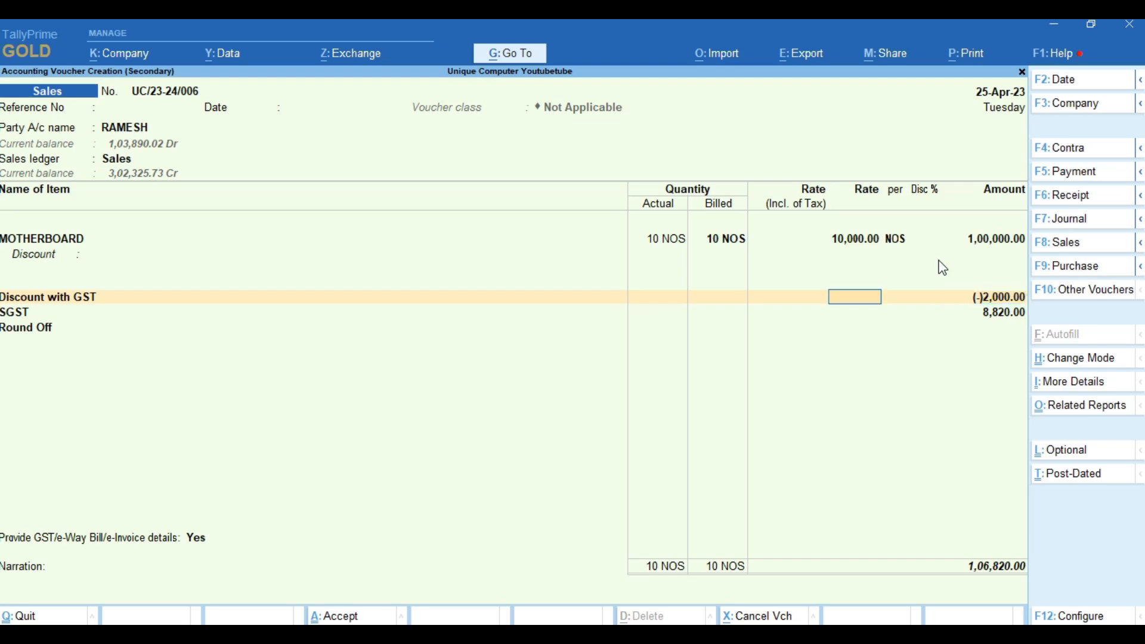
{"action": "key", "text": "shift+Tab"}
{"action": "key", "text": "shift+Tab"}
{"action": "key", "text": "shift+Tab"}
{"action": "key", "text": "shift+Tab"}
{"action": "key", "text": "shift+Tab"}
{"action": "key", "text": "shift+Tab"}
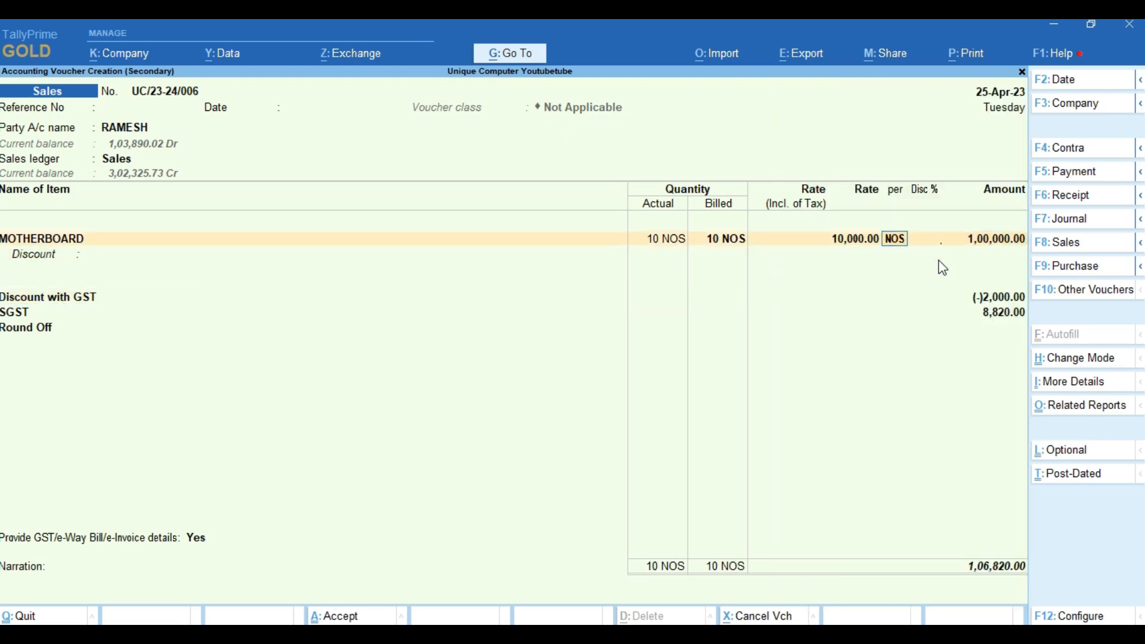
{"action": "type", "text": "1"}
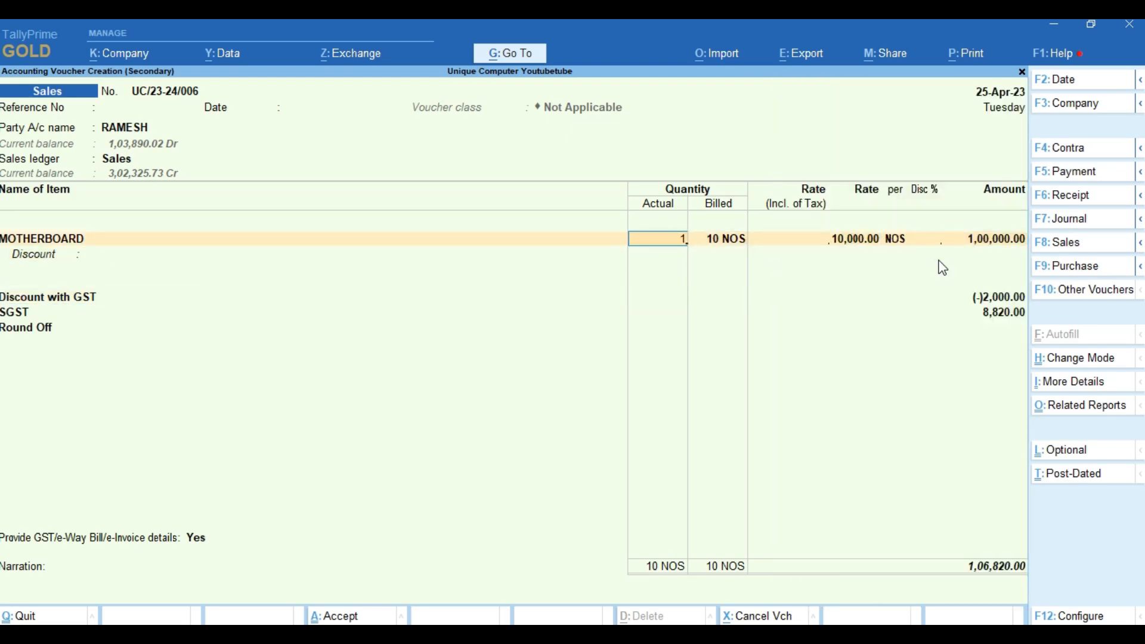
{"action": "key", "text": "Return"}
{"action": "key", "text": "Return"}
{"action": "type", "text": "1"}
{"action": "key", "text": "Return"}
{"action": "key", "text": "Return"}
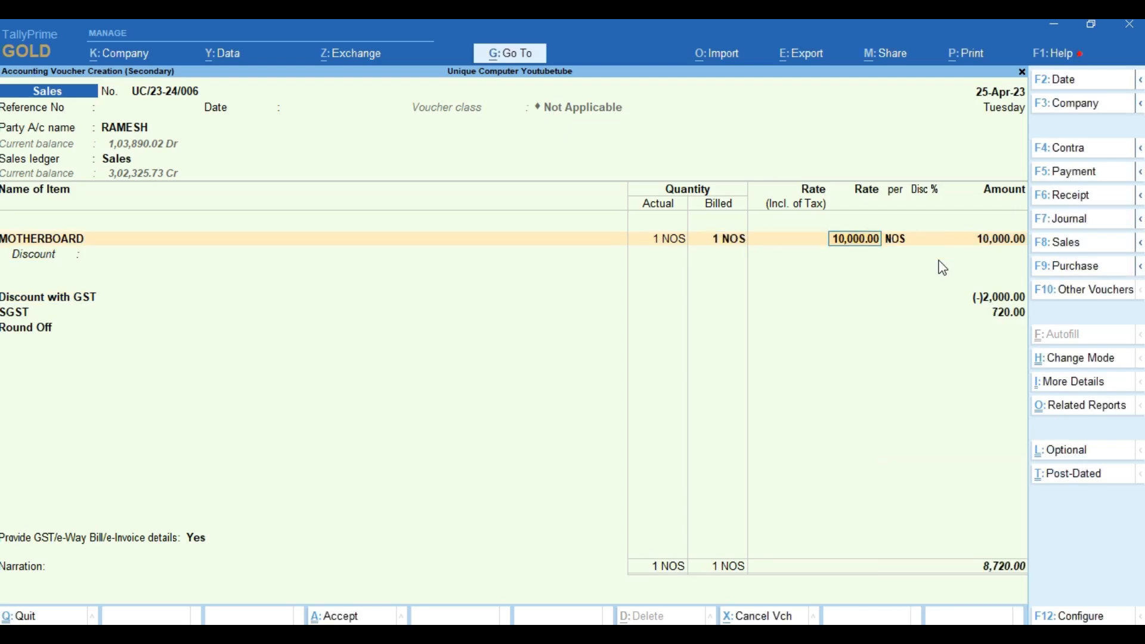
Set the MOTHERBOARD rate to 1,000.00 and begin a -100 Discount with GST entry
{"action": "type", "text": "1,000.0"}
{"action": "key", "text": "BackSpace"}
{"action": "key", "text": "Return"}
{"action": "key", "text": "Return"}
{"action": "key", "text": "Return"}
{"action": "key", "text": "Return"}
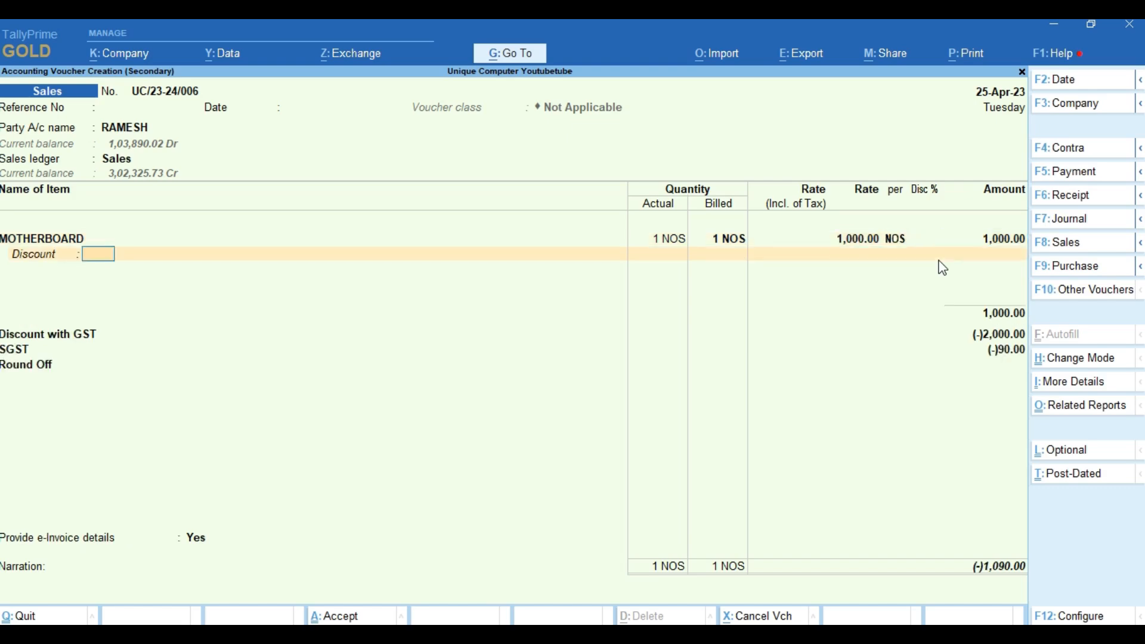
{"action": "key", "text": "Return"}
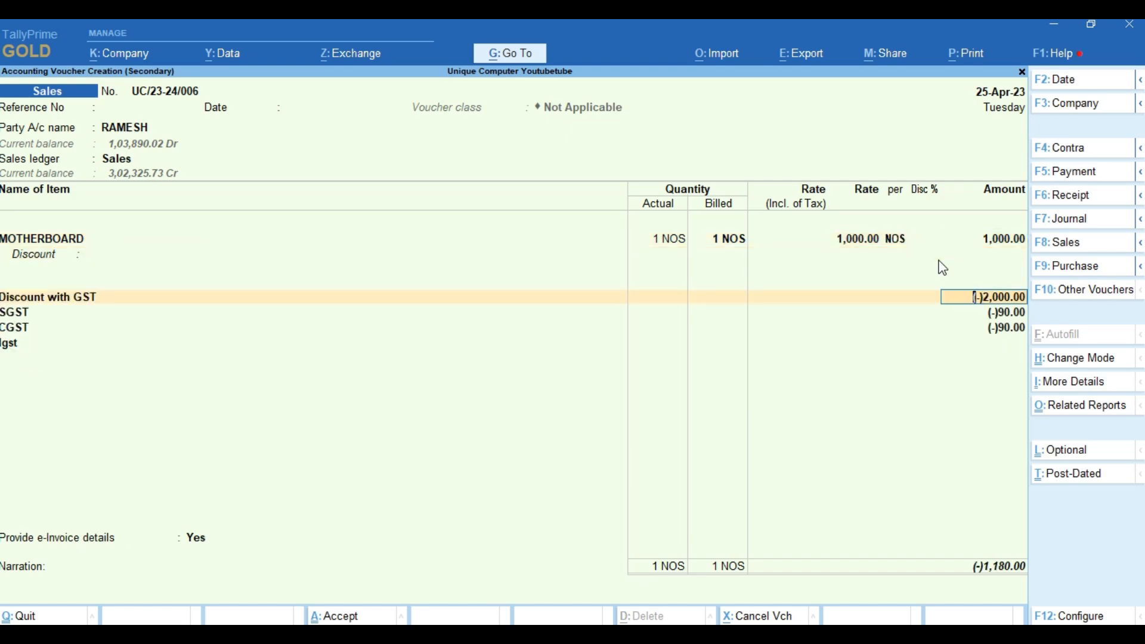
{"action": "type", "text": "-100"}
{"action": "key", "text": "Return"}
{"action": "key", "text": "Return"}
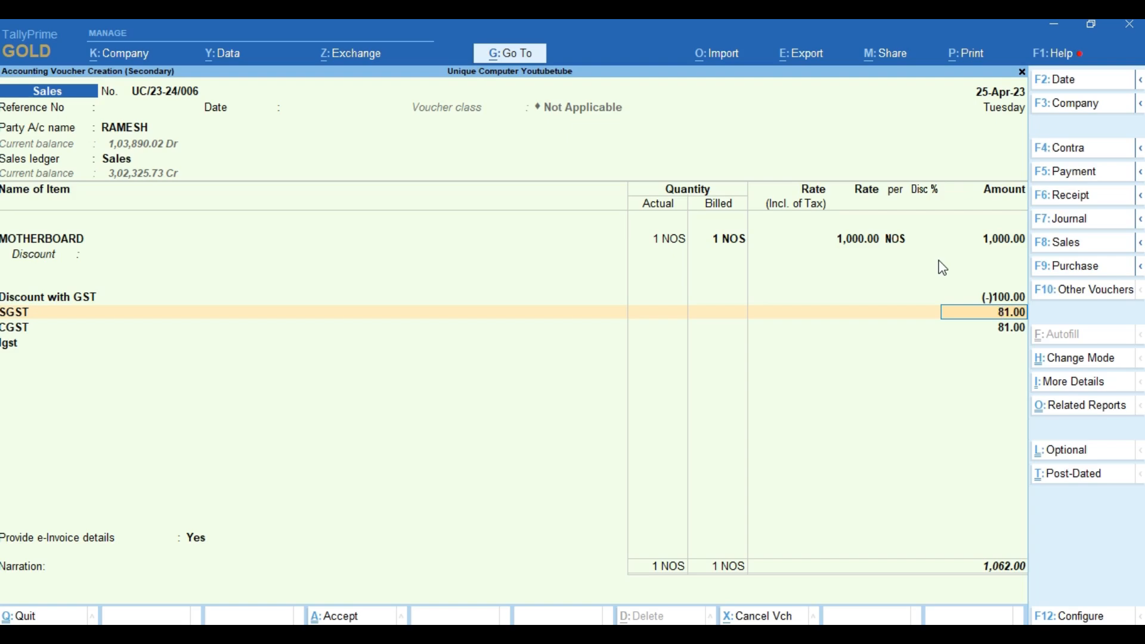
Re-enter the Discount with GST amount as (-)100.00, leaving CGST and SGST at 81.00 each
{"action": "key", "text": "BackSpace"}
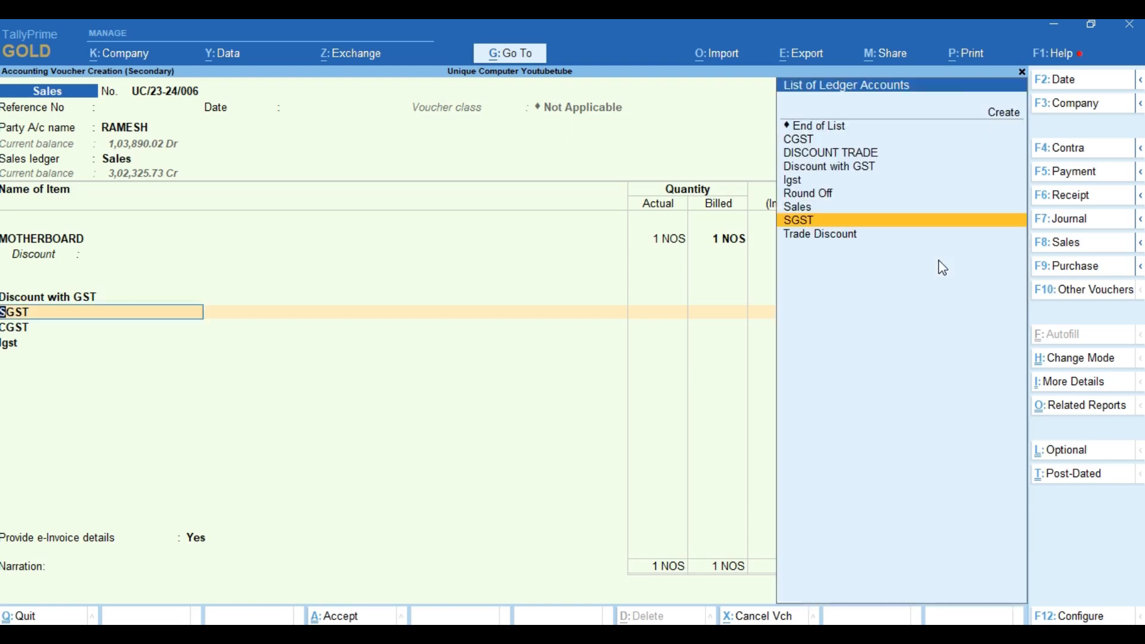
{"action": "key", "text": "BackSpace"}
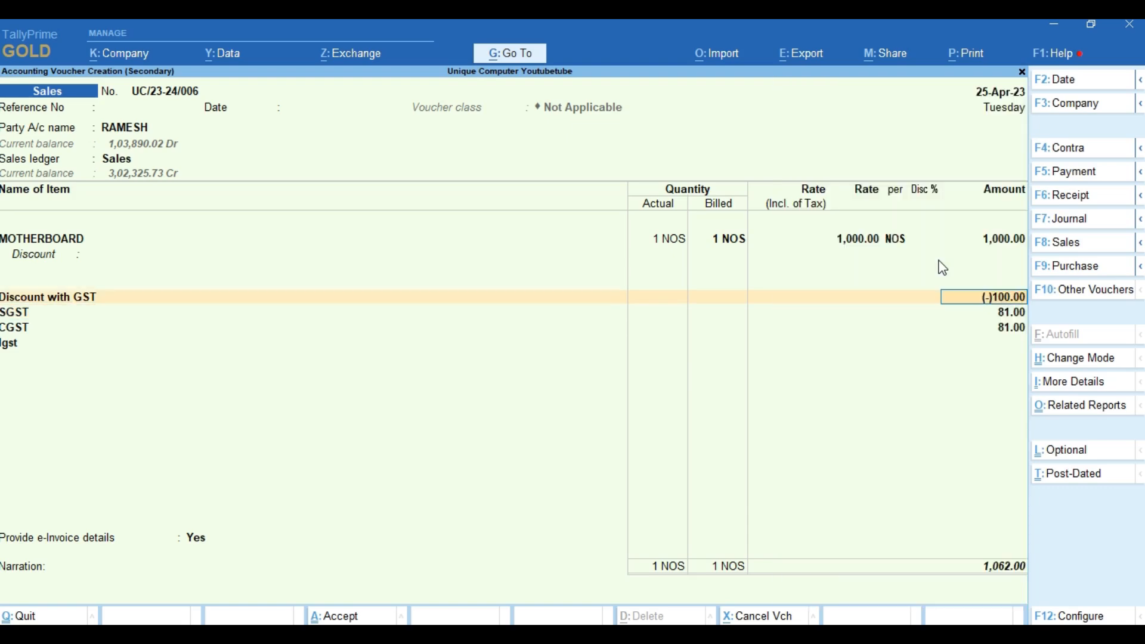
{"action": "key", "text": "Delete"}
{"action": "key", "text": "Delete"}
{"action": "key", "text": "Delete"}
{"action": "key", "text": "Delete"}
{"action": "key", "text": "Delete"}
{"action": "key", "text": "Delete"}
{"action": "key", "text": "Delete"}
{"action": "key", "text": "Delete"}
{"action": "key", "text": "Delete"}
{"action": "key", "text": "Return"}
{"action": "key", "text": "Return"}
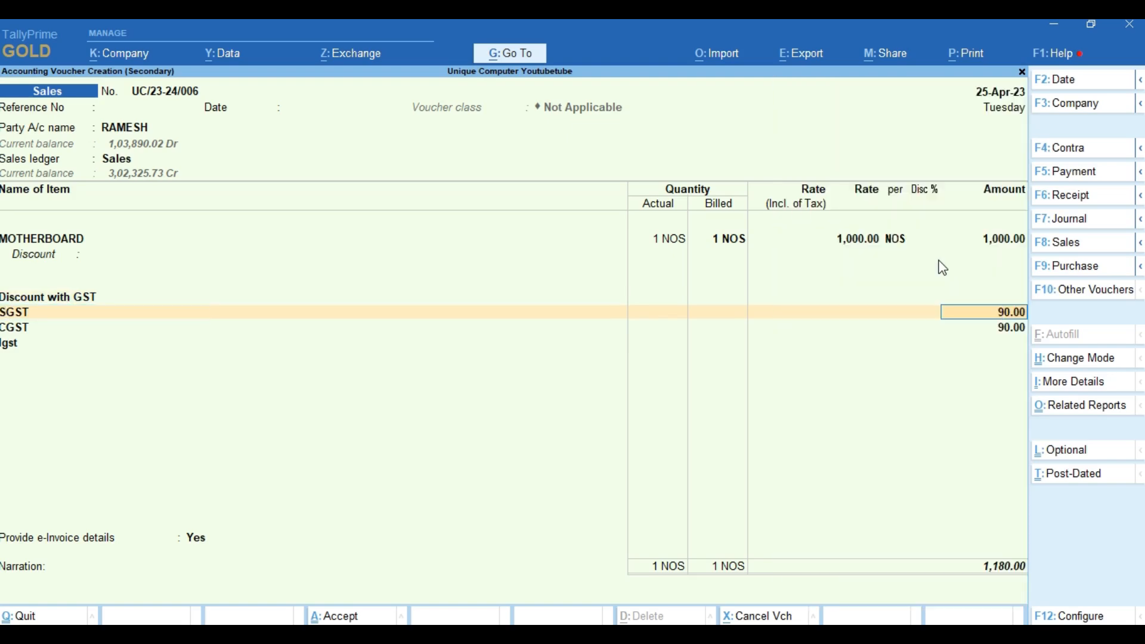
{"action": "key", "text": "BackSpace"}
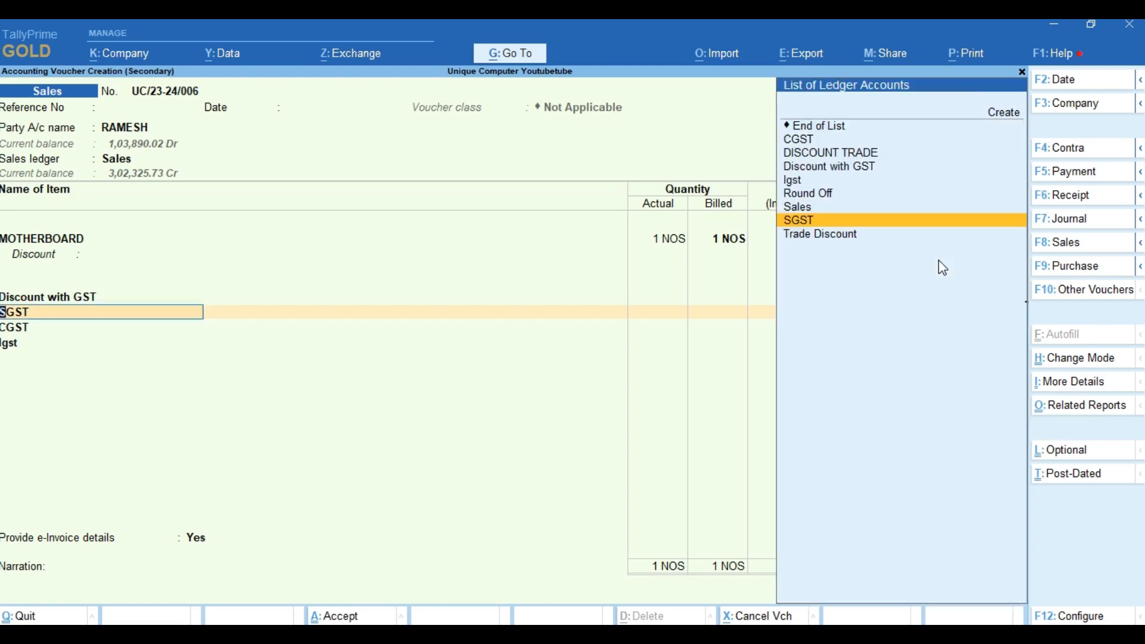
{"action": "key", "text": "BackSpace"}
{"action": "type", "text": "100"}
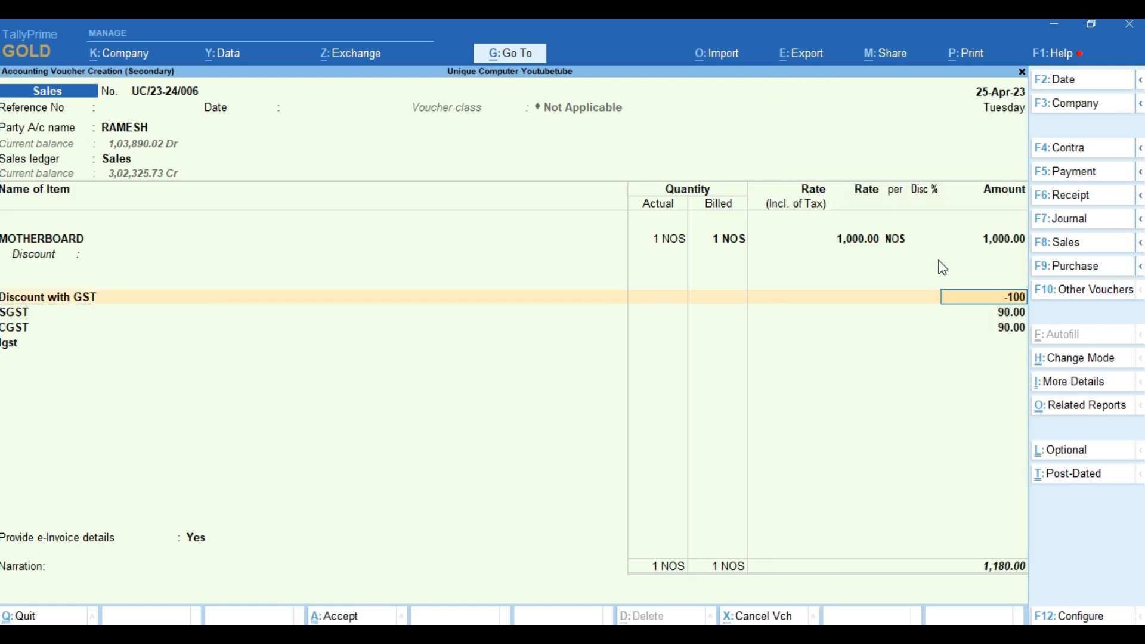
{"action": "key", "text": "Return"}
{"action": "key", "text": "Return"}
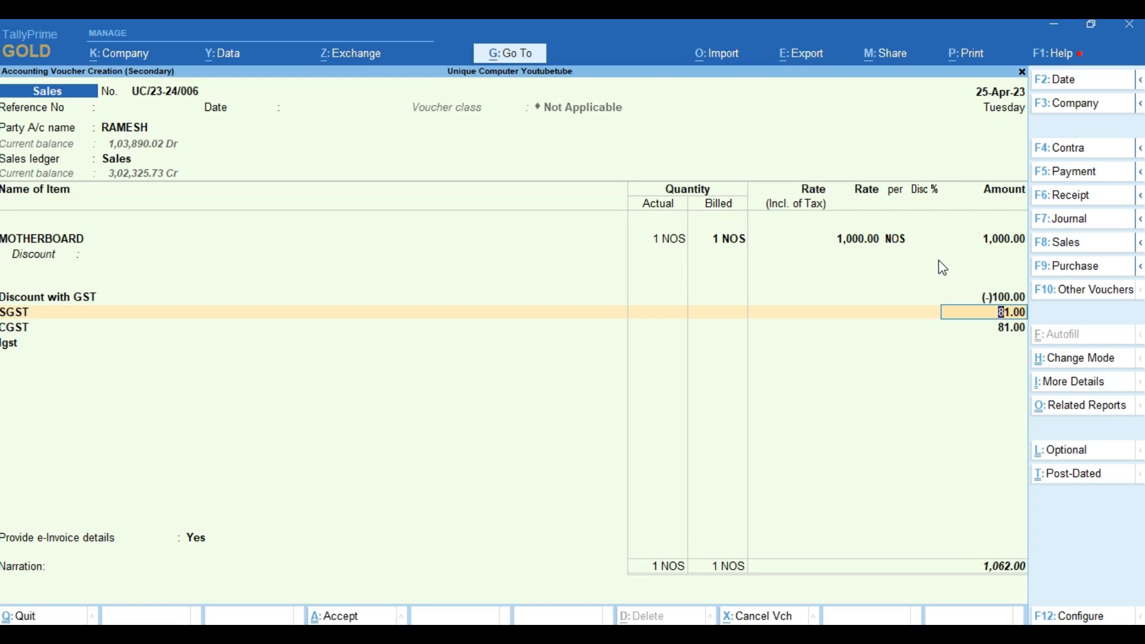
{"action": "key", "text": "shift+Tab"}
{"action": "key", "text": "shift+Tab"}
{"action": "key", "text": "shift+Tab"}
{"action": "key", "text": "shift+Tab"}
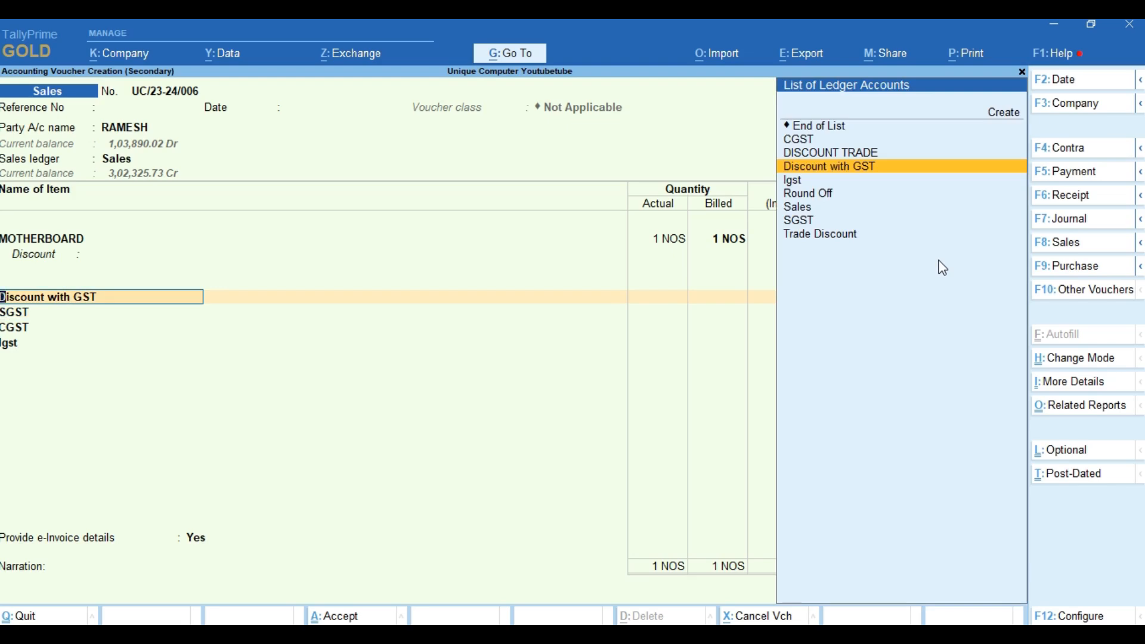
Create ledger 'Discount with Out GST' under Indirect Expenses with GST set to Not Applicable
{"action": "key", "text": "alt+c"}
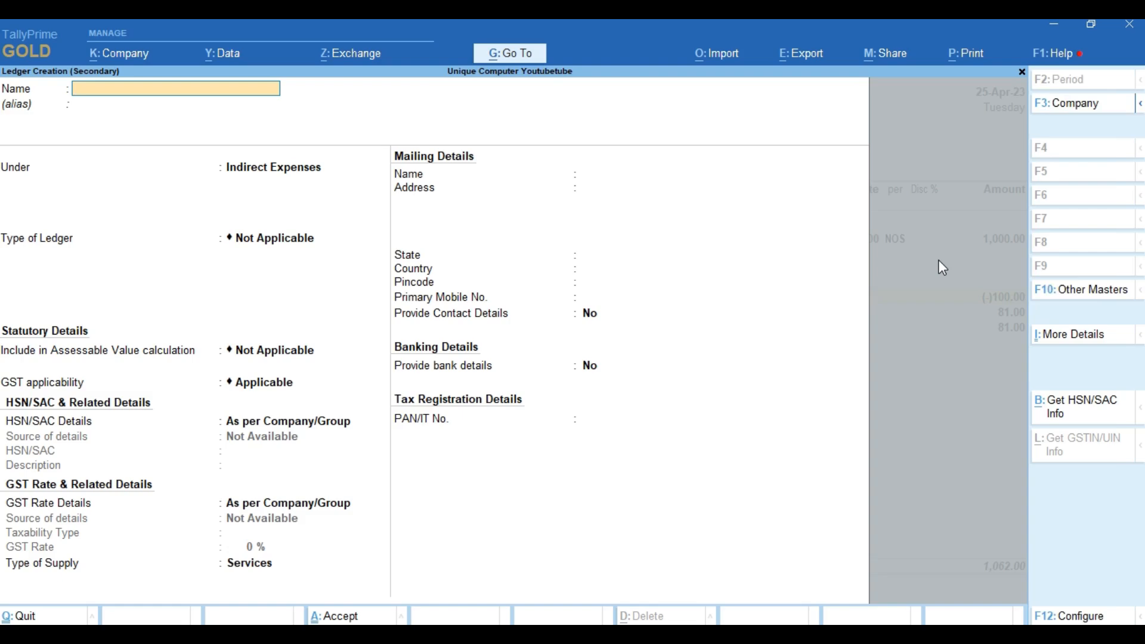
{"action": "type", "text": "Discount with Out GST"}
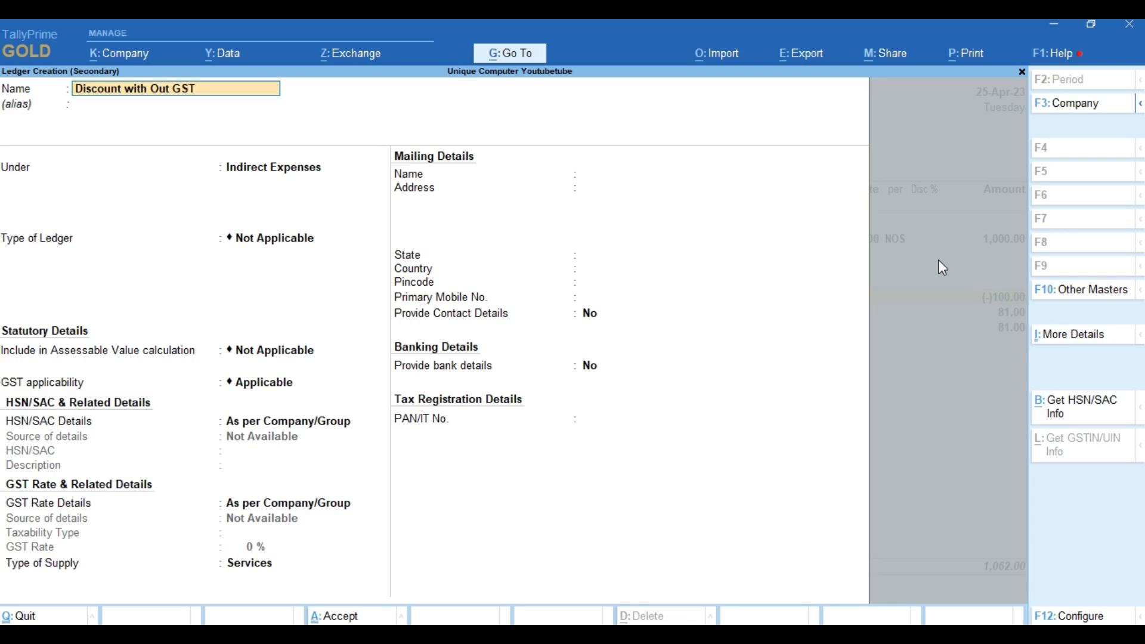
{"action": "key", "text": "Return"}
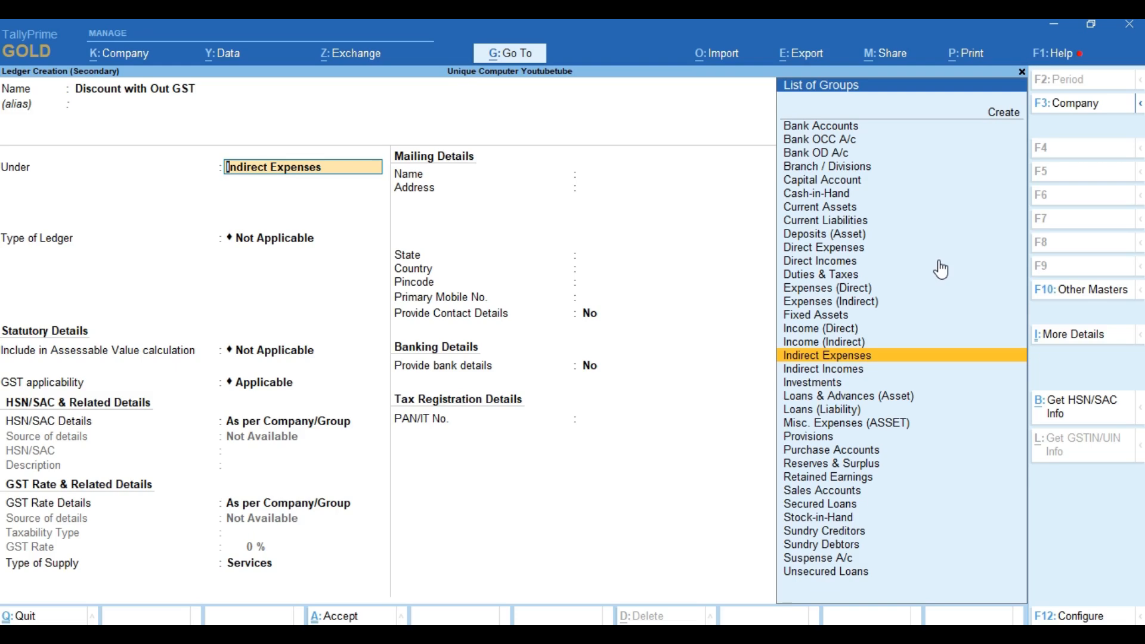
{"action": "key", "text": "Return"}
{"action": "key", "text": "Return"}
{"action": "key", "text": "Return"}
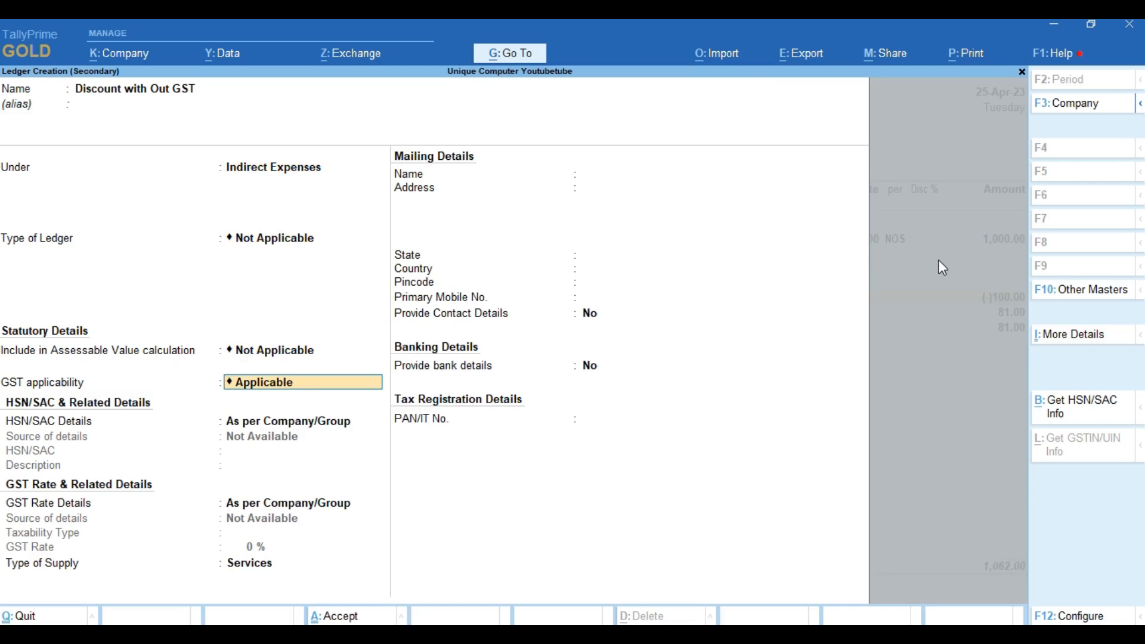
{"action": "type", "text": "No"}
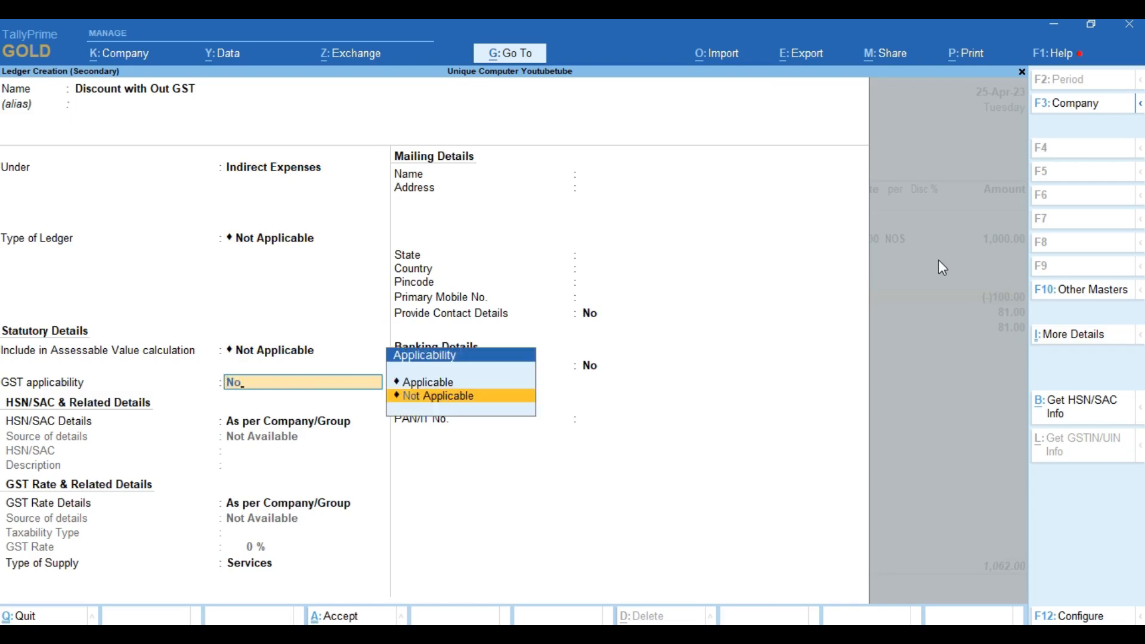
{"action": "key", "text": "Return"}
{"action": "key", "text": "Return"}
{"action": "key", "text": "Return"}
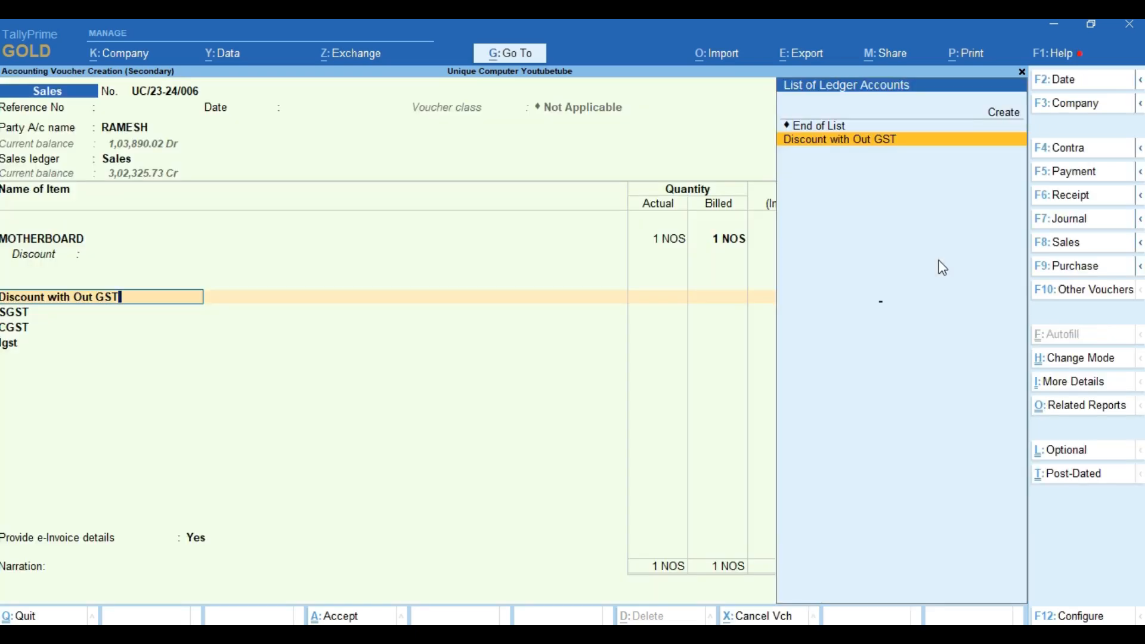
{"action": "key", "text": "Return"}
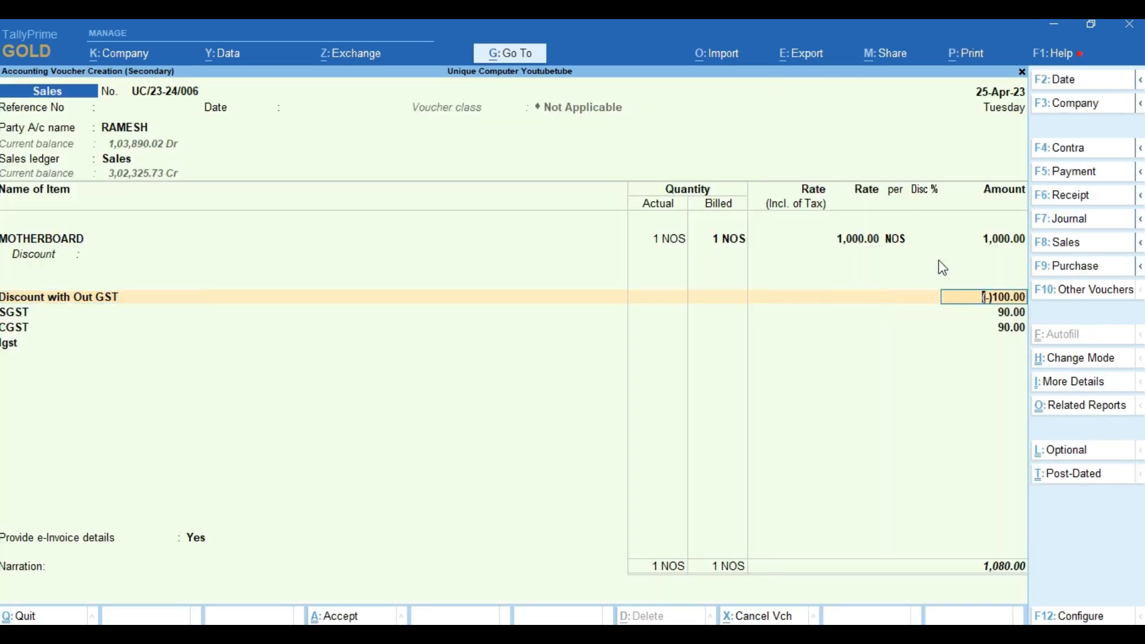
Enter a (-)100 discount on the discount line, giving SGST and CGST of 90.00 each
{"action": "key", "text": "Return"}
{"action": "key", "text": "Return"}
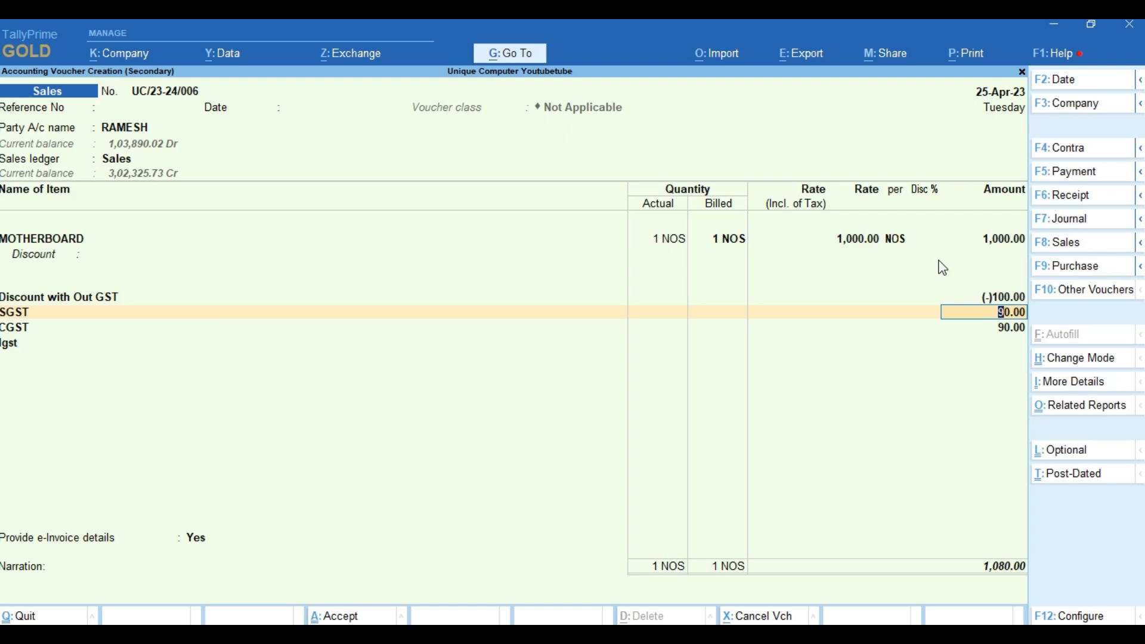
{"action": "key", "text": "BackSpace"}
{"action": "key", "text": "BackSpace"}
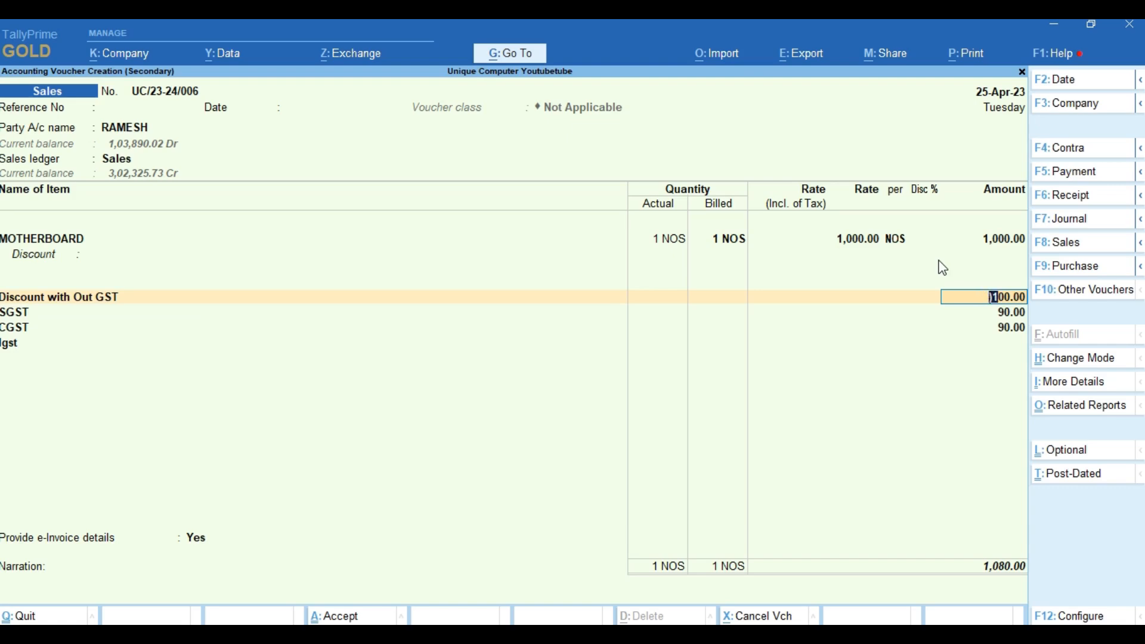
{"action": "key", "text": "BackSpace"}
{"action": "key", "text": "Return"}
{"action": "key", "text": "Return"}
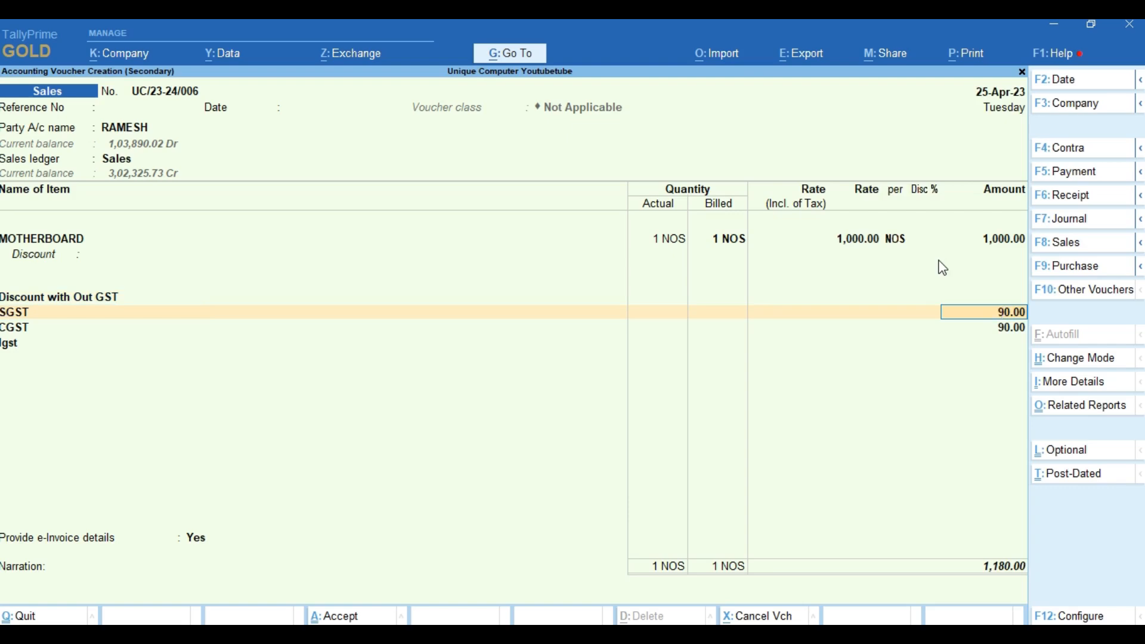
{"action": "key", "text": "shift+Tab"}
{"action": "key", "text": "shift+Tab"}
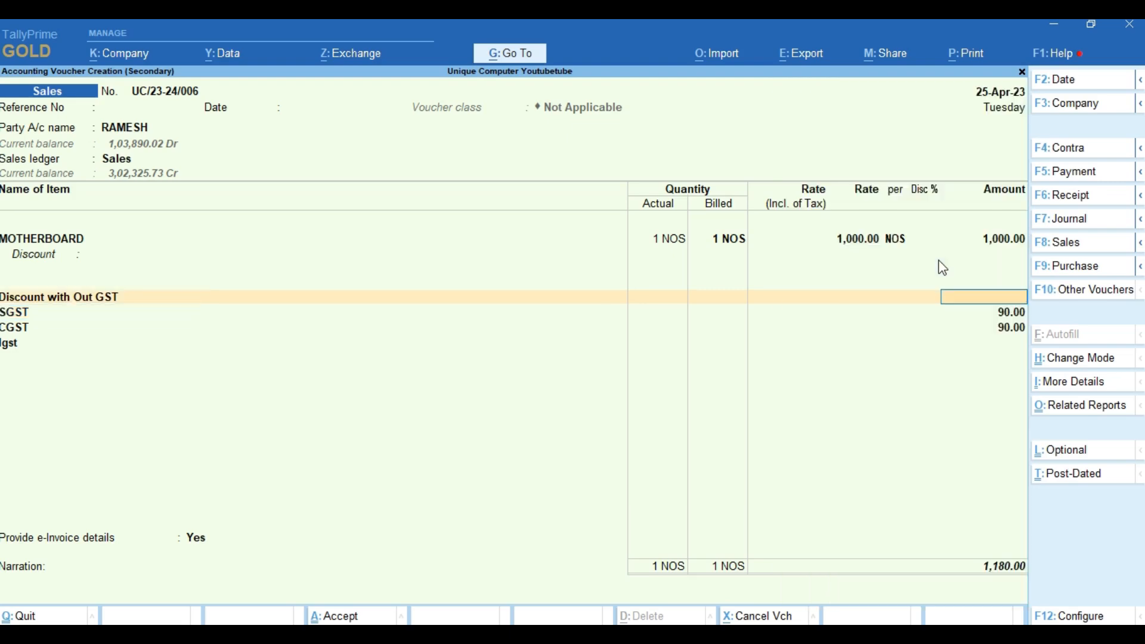
{"action": "type", "text": "-)100"}
{"action": "key", "text": "Return"}
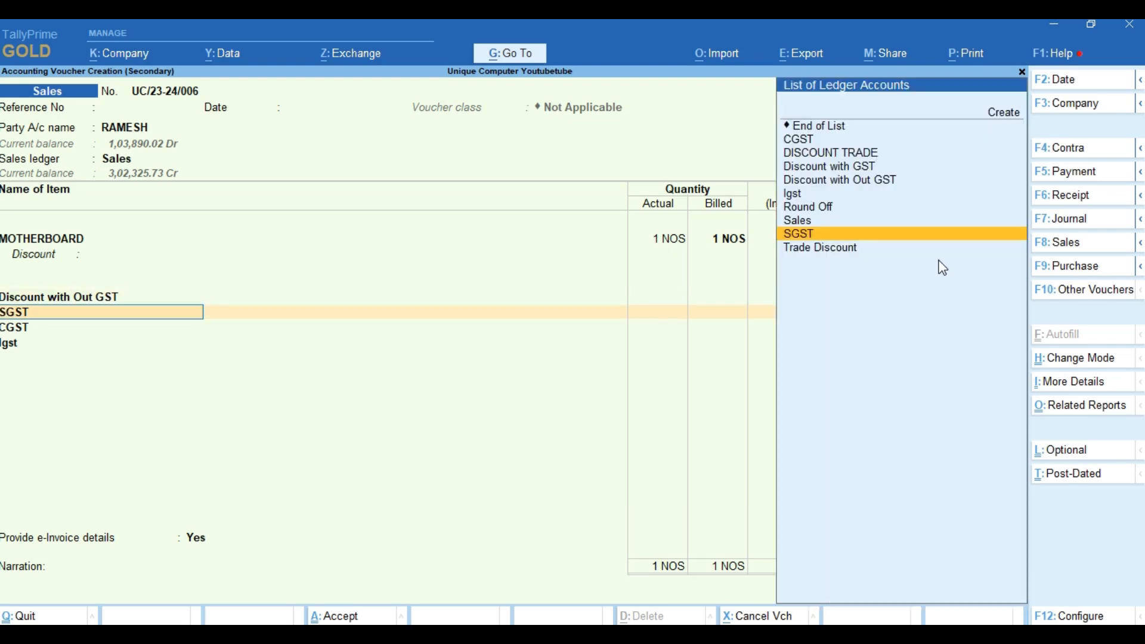
{"action": "key", "text": "Return"}
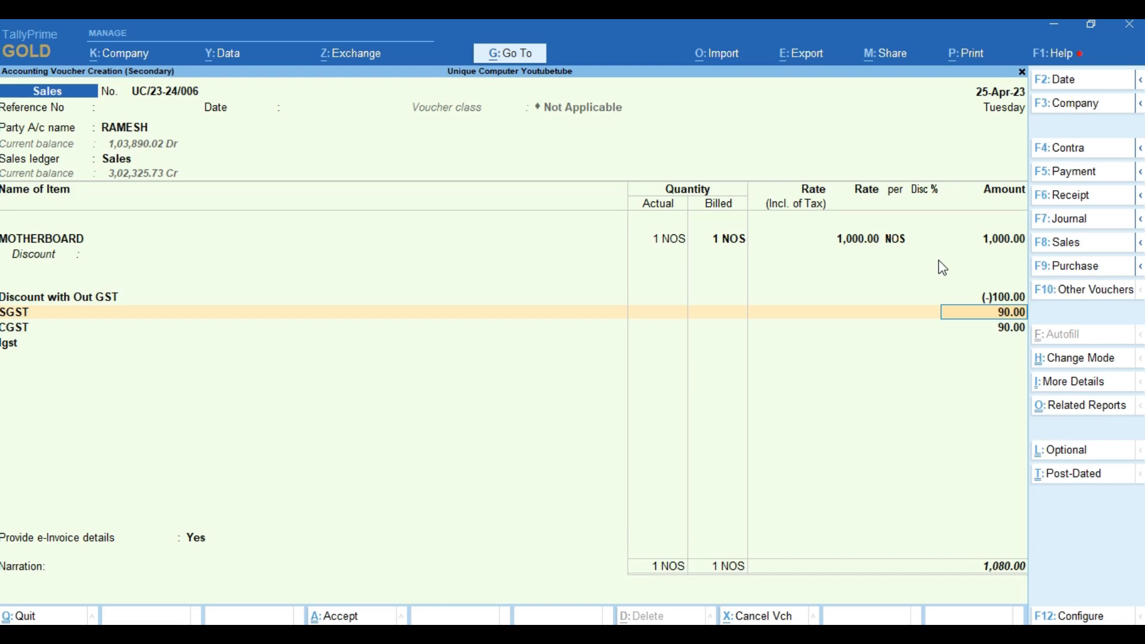
{"action": "key", "text": "BackSpace"}
{"action": "key", "text": "BackSpace"}
{"action": "key", "text": "BackSpace"}
{"action": "key", "text": "BackSpace"}
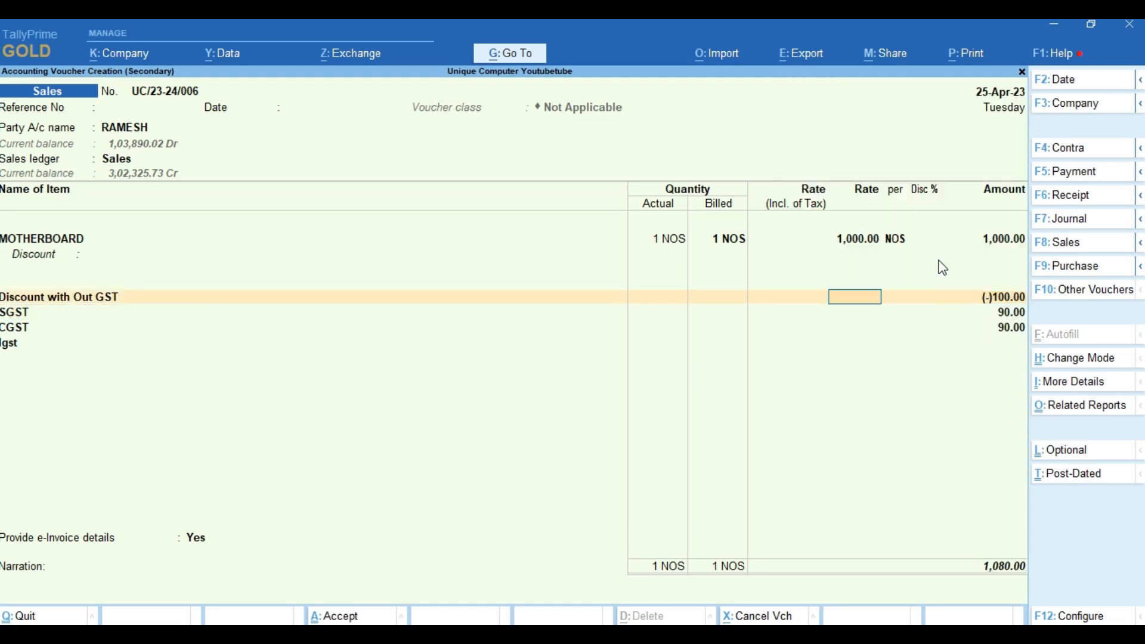
Switch the discount to Discount with GST and save voucher UC/23-24/006 at 1,062, declining the e-Invoice
{"action": "key", "text": "Up"}
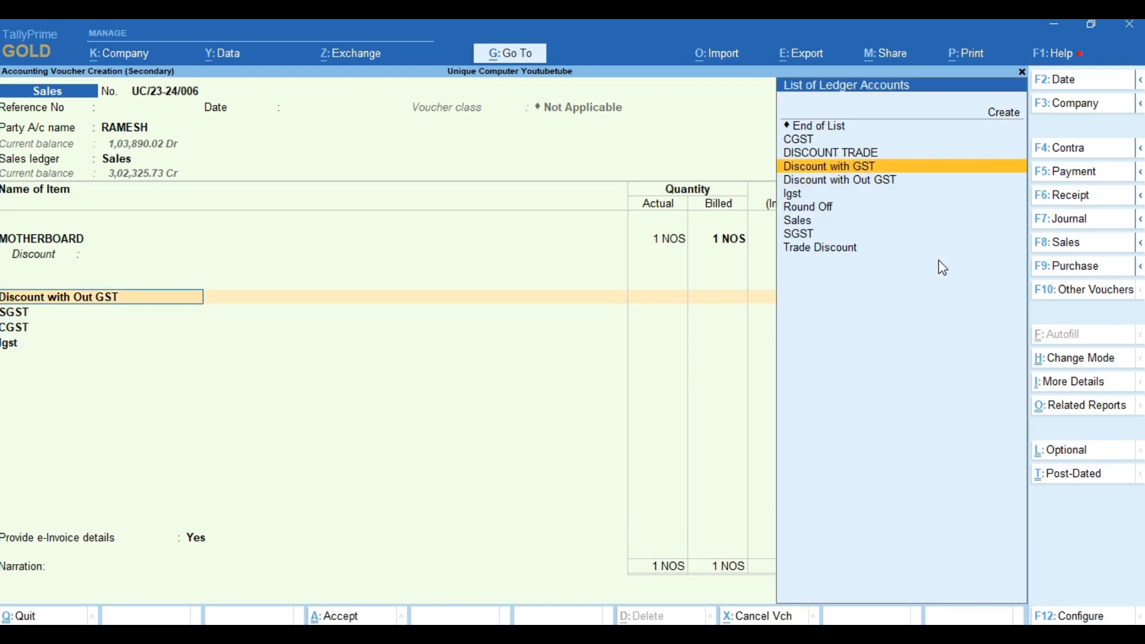
{"action": "key", "text": "Return"}
{"action": "key", "text": "Return"}
{"action": "key", "text": "Return"}
{"action": "key", "text": "Return"}
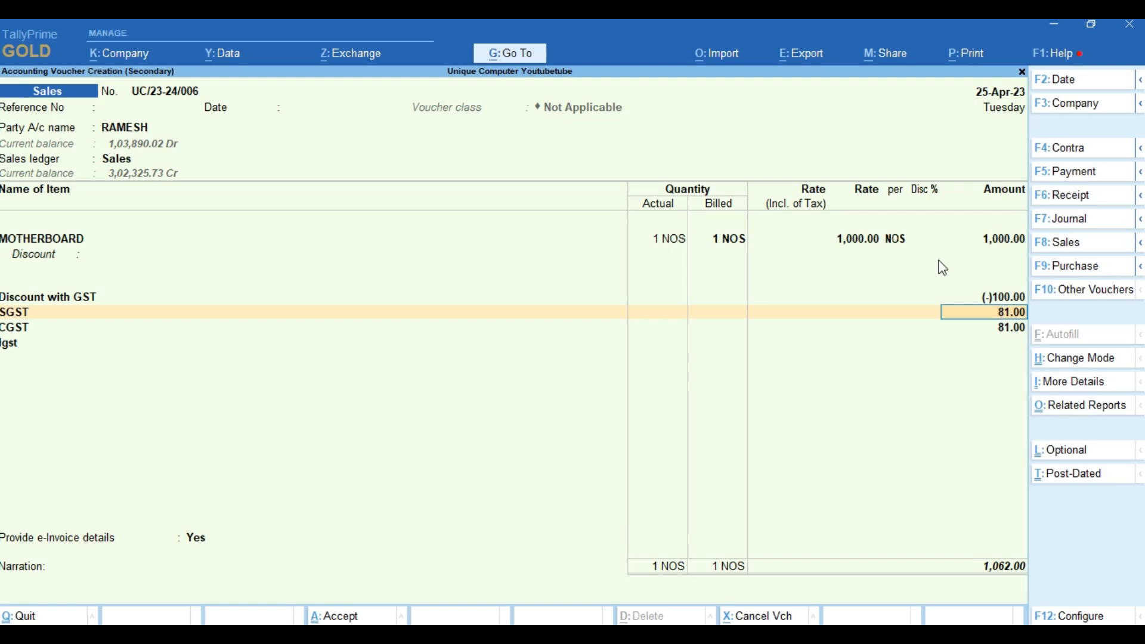
{"action": "key", "text": "Return"}
{"action": "key", "text": "Return"}
{"action": "key", "text": "Return"}
{"action": "key", "text": "Return"}
{"action": "key", "text": "Return"}
{"action": "key", "text": "Return"}
{"action": "key", "text": "Return"}
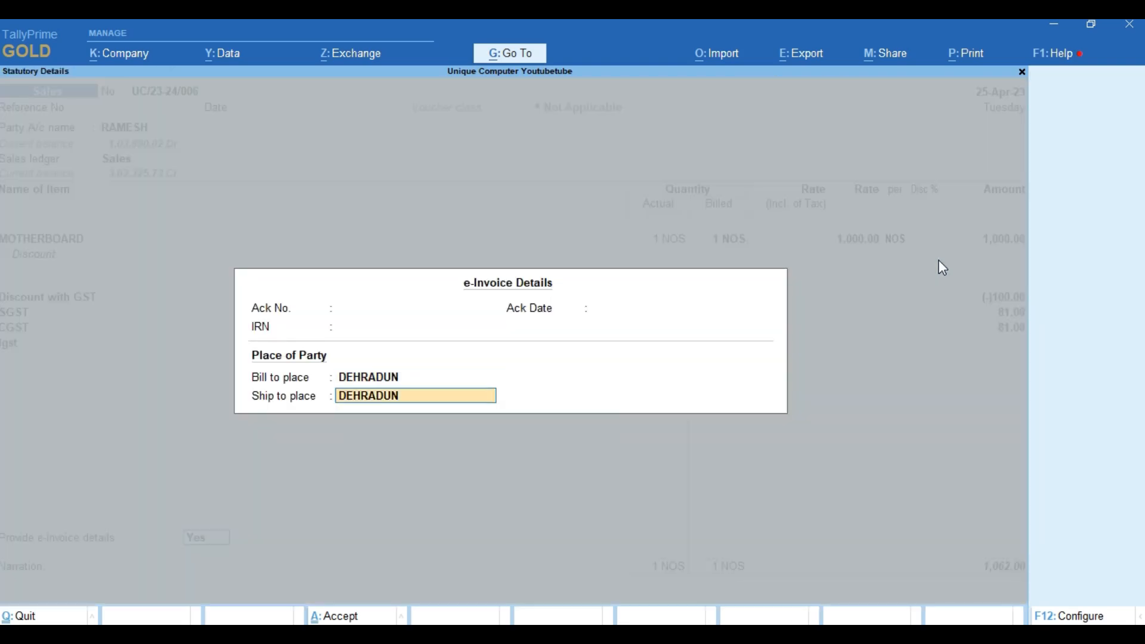
{"action": "key", "text": "Return"}
{"action": "key", "text": "Return"}
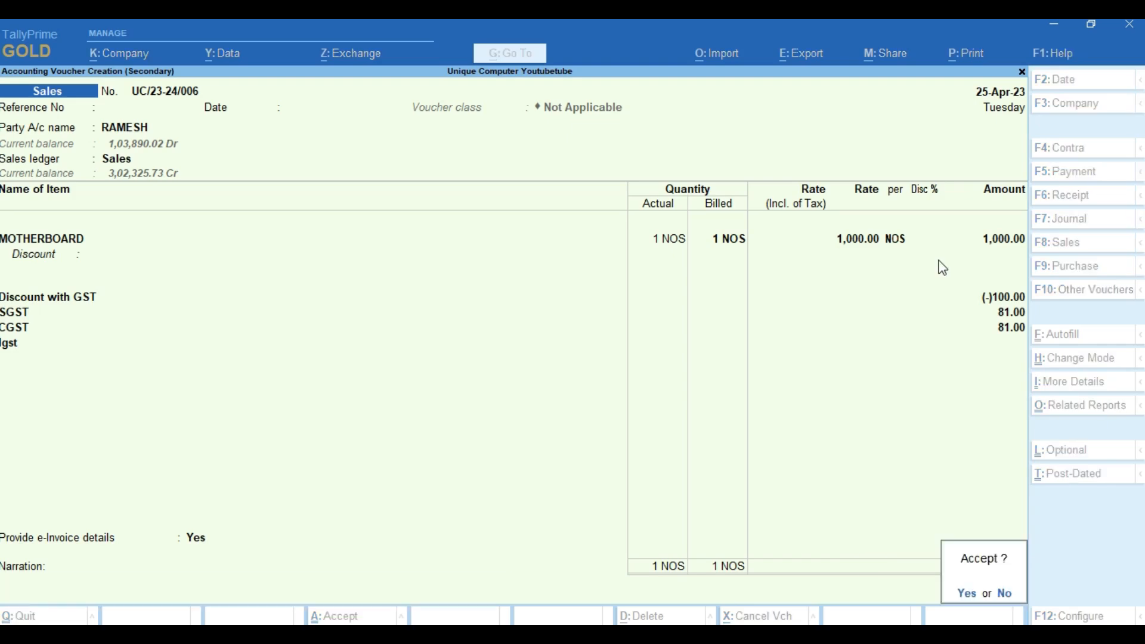
{"action": "key", "text": "Return"}
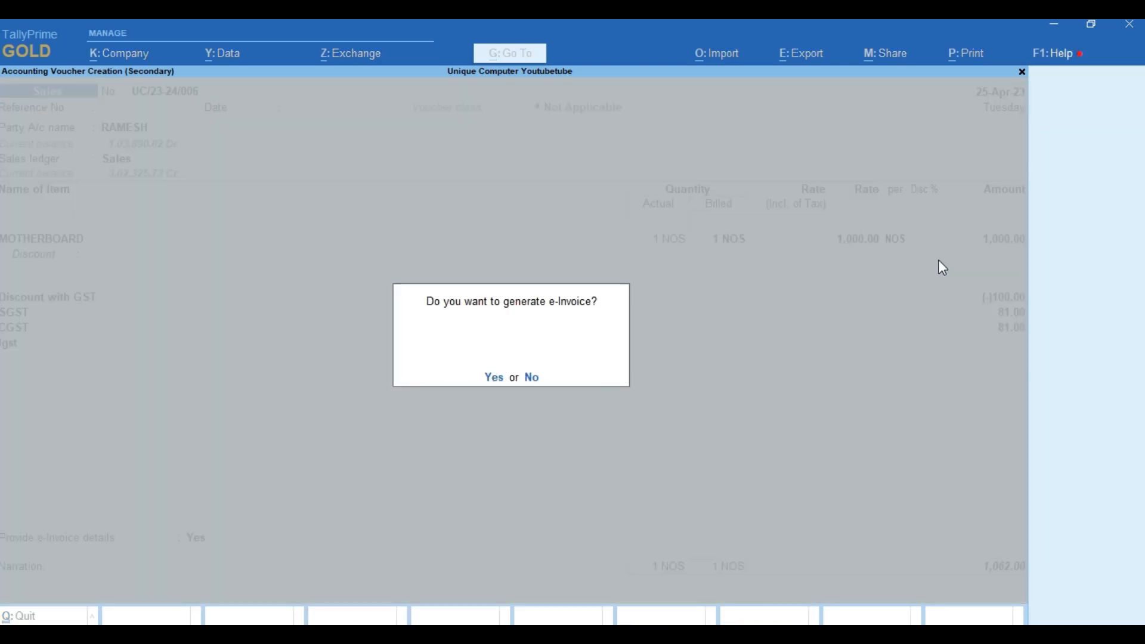
{"action": "key", "text": "n"}
{"action": "key", "text": "n"}
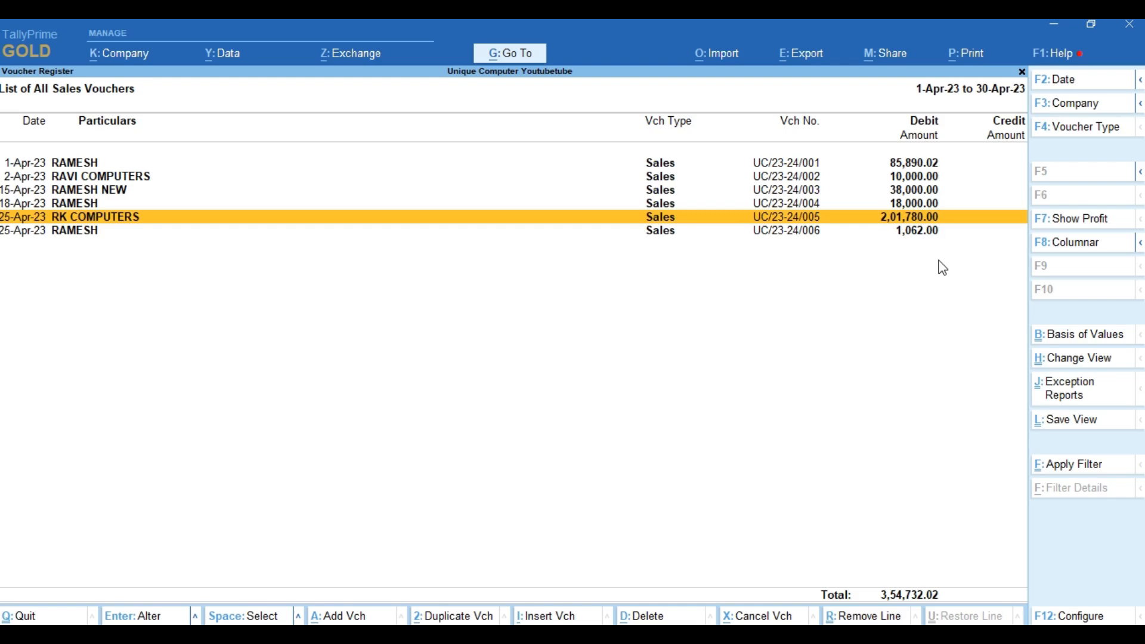
Review the RK COMPUTERS voucher, quit unchanged, and open RAMESH's 18-Apr voucher UC/23-24/004
{"action": "key", "text": "Down"}
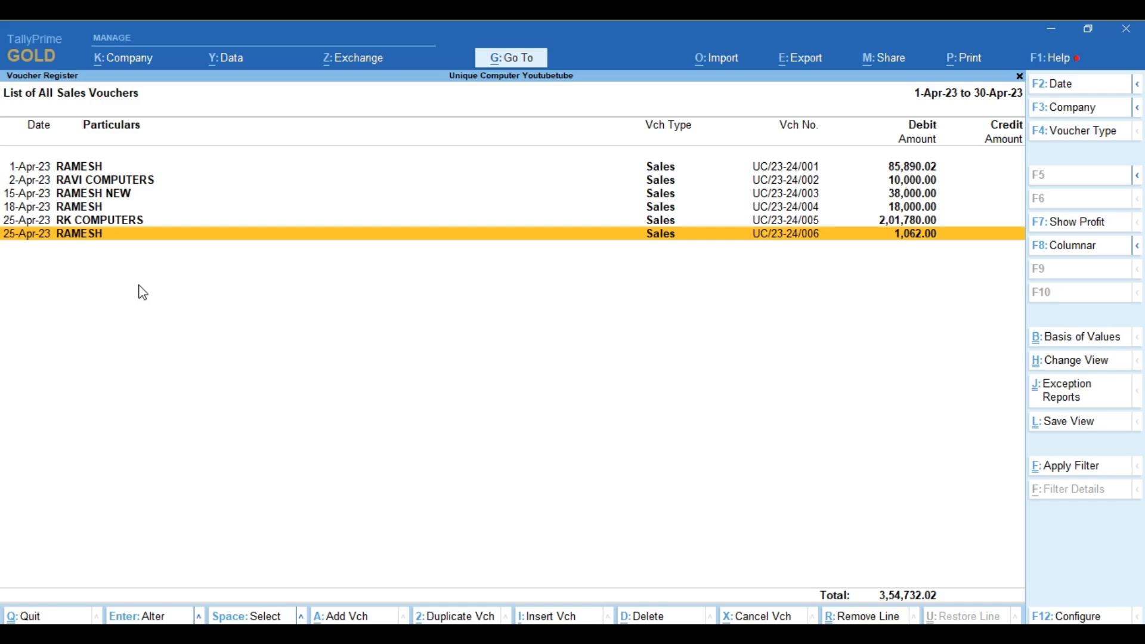
{"action": "key", "text": "Up"}
{"action": "key", "text": "Return"}
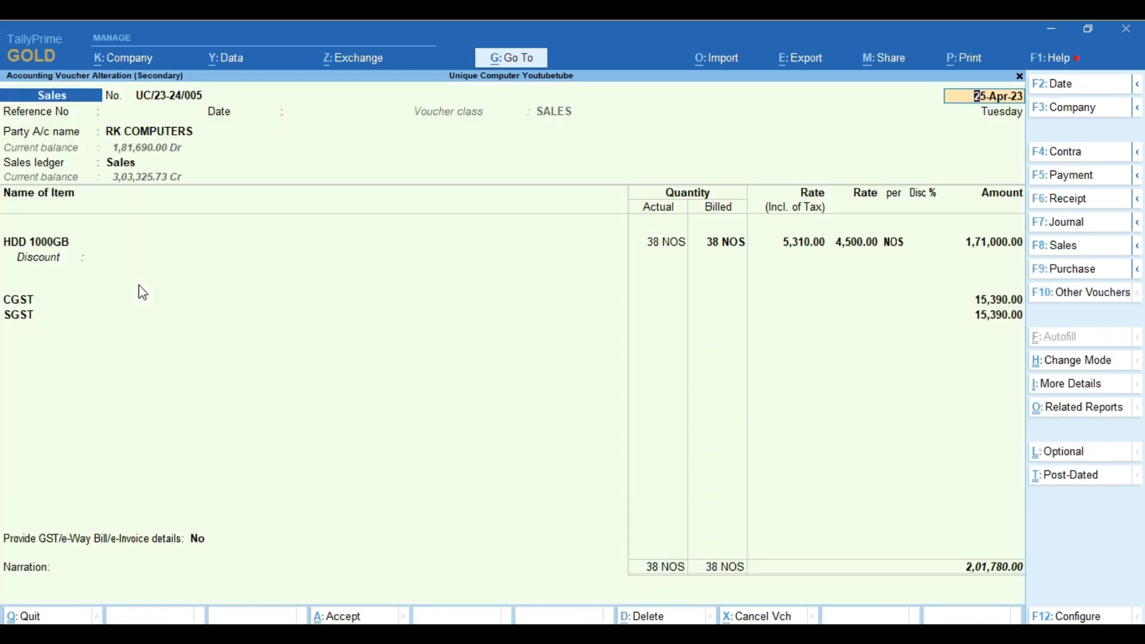
{"action": "key", "text": "Escape"}
{"action": "key", "text": "Return"}
{"action": "key", "text": "Up"}
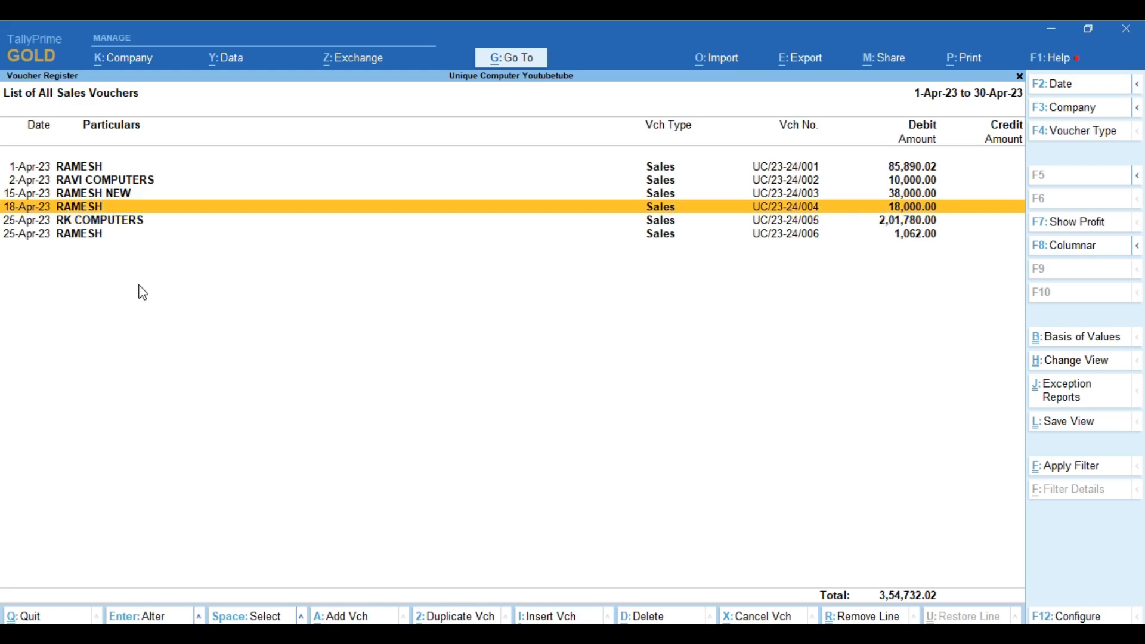
{"action": "key", "text": "Return"}
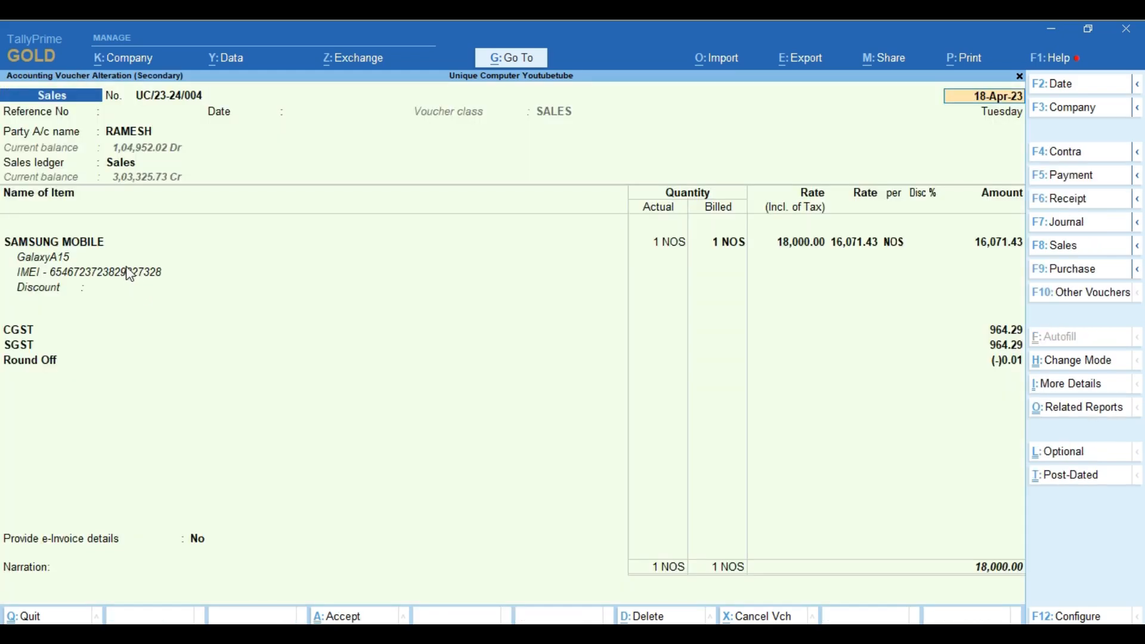
Quit the RAMESH voucher UC/23-24/004 without saving any changes
{"action": "left_click", "coordinate": [128, 273]}
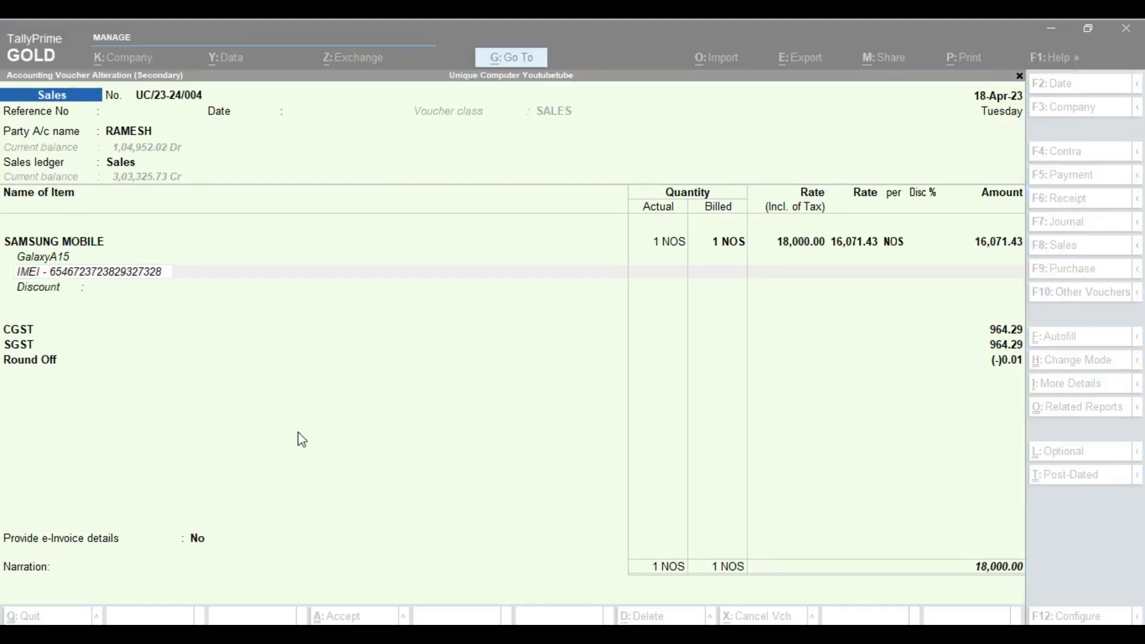
{"action": "left_click", "coordinate": [89, 275]}
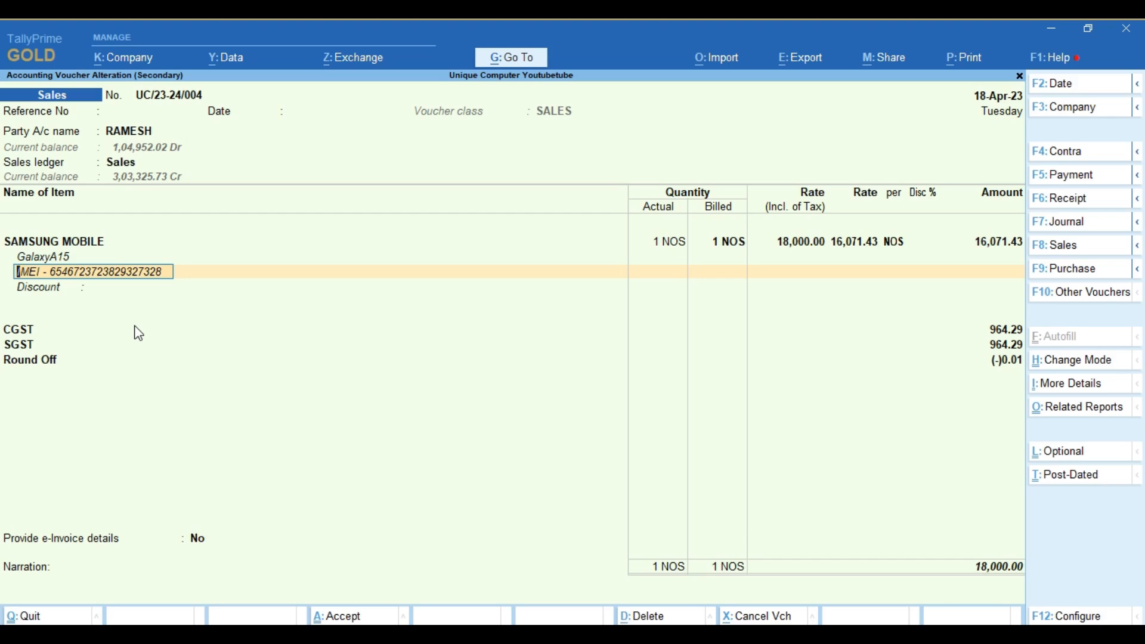
{"action": "key", "text": "Up"}
{"action": "key", "text": "Up"}
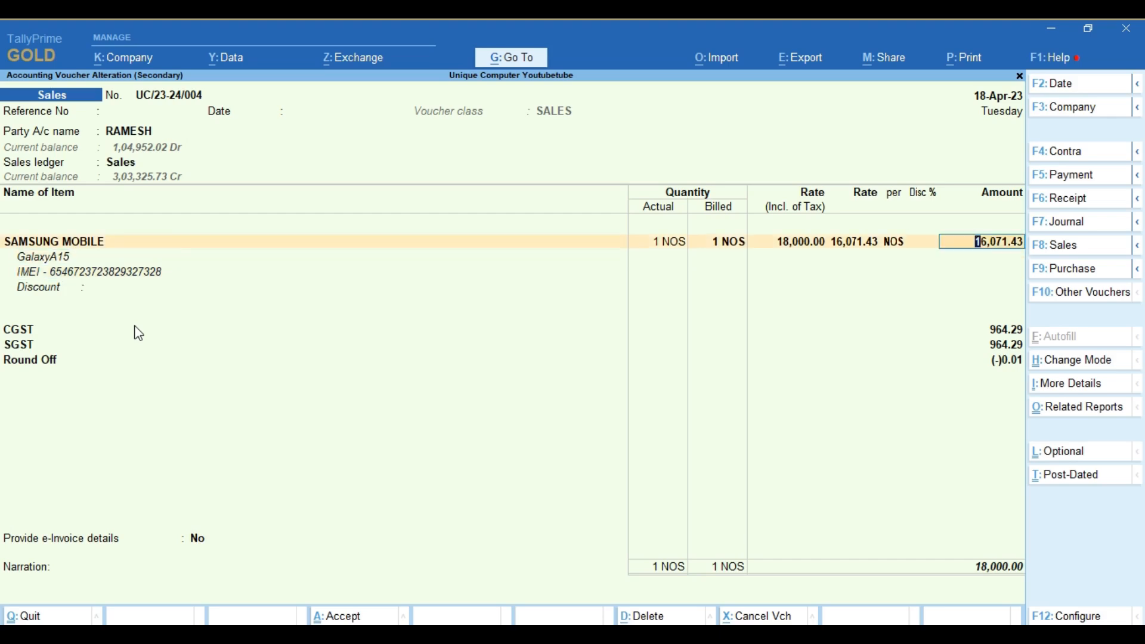
{"action": "key", "text": "Up"}
{"action": "key", "text": "Up"}
{"action": "key", "text": "Up"}
{"action": "key", "text": "Up"}
{"action": "key", "text": "Up"}
{"action": "key", "text": "Up"}
{"action": "key", "text": "Up"}
{"action": "key", "text": "Up"}
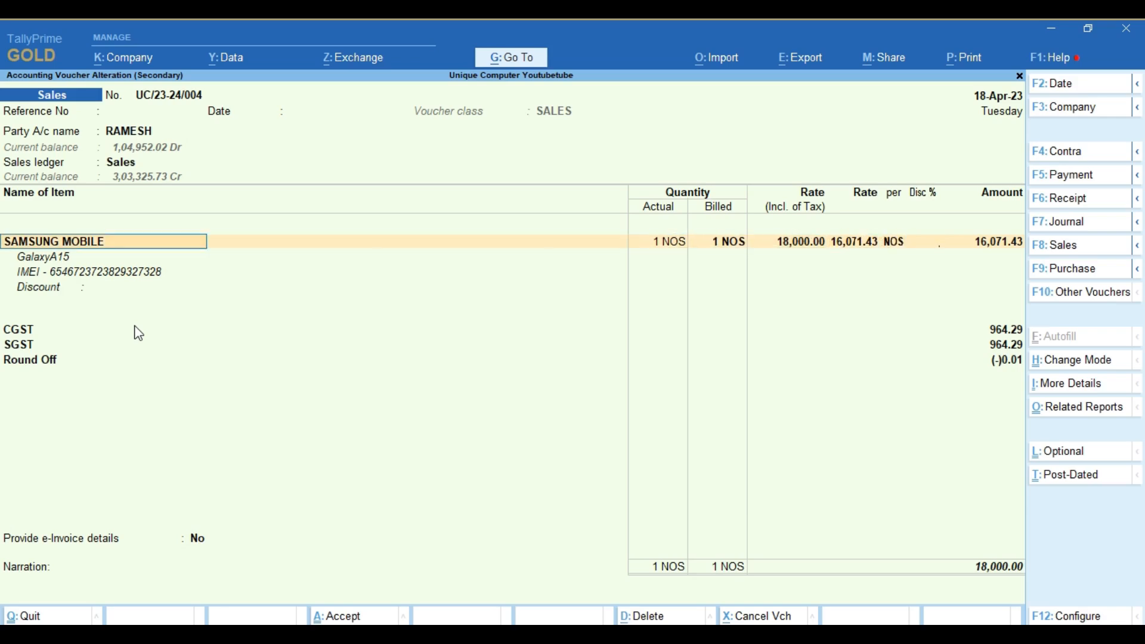
{"action": "key", "text": "BackSpace"}
{"action": "key", "text": "Escape"}
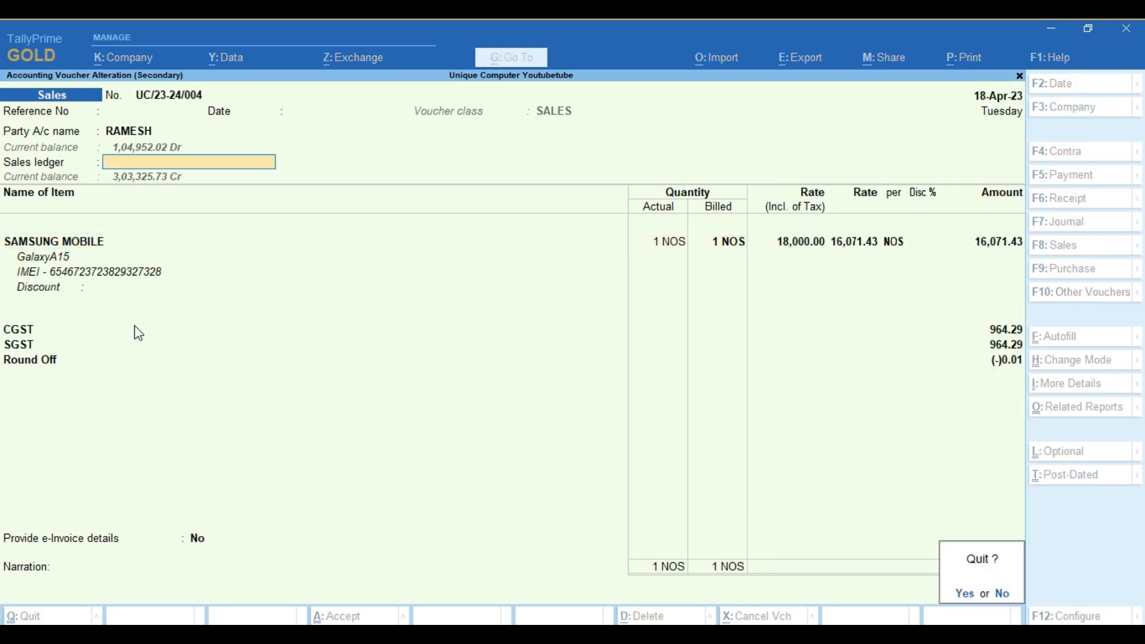
{"action": "key", "text": "y"}
Start new sales voucher UC/23-24/007 with NATIONAL EQUIPMENTS as the party
{"action": "key", "text": "Down"}
{"action": "key", "text": "Down"}
{"action": "key", "text": "alt+a"}
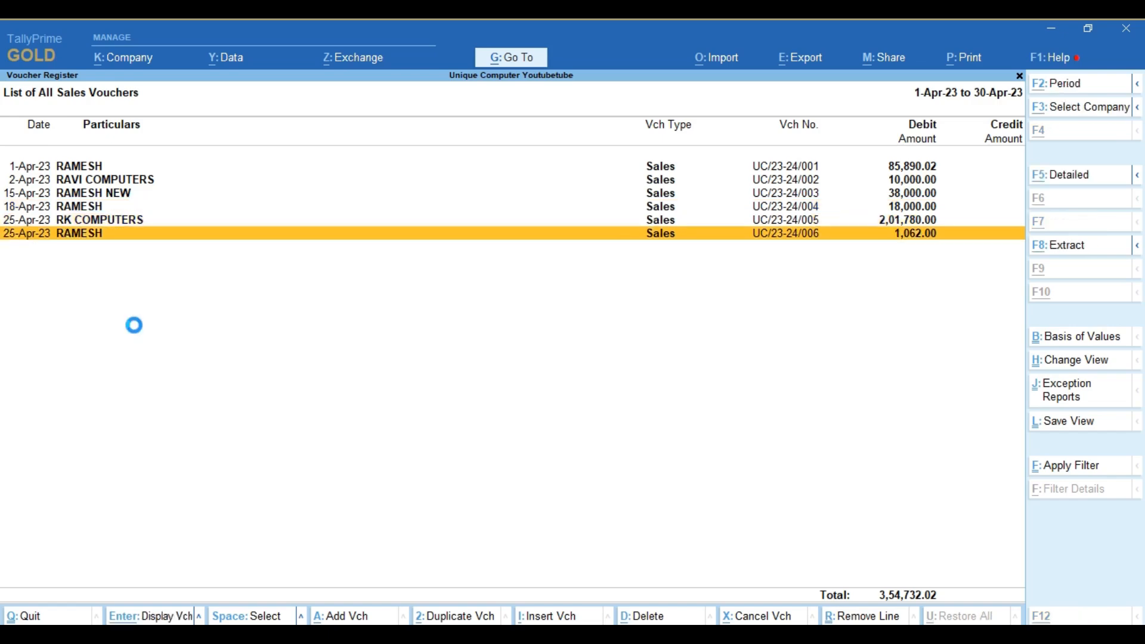
{"action": "key", "text": "Return"}
{"action": "key", "text": "Return"}
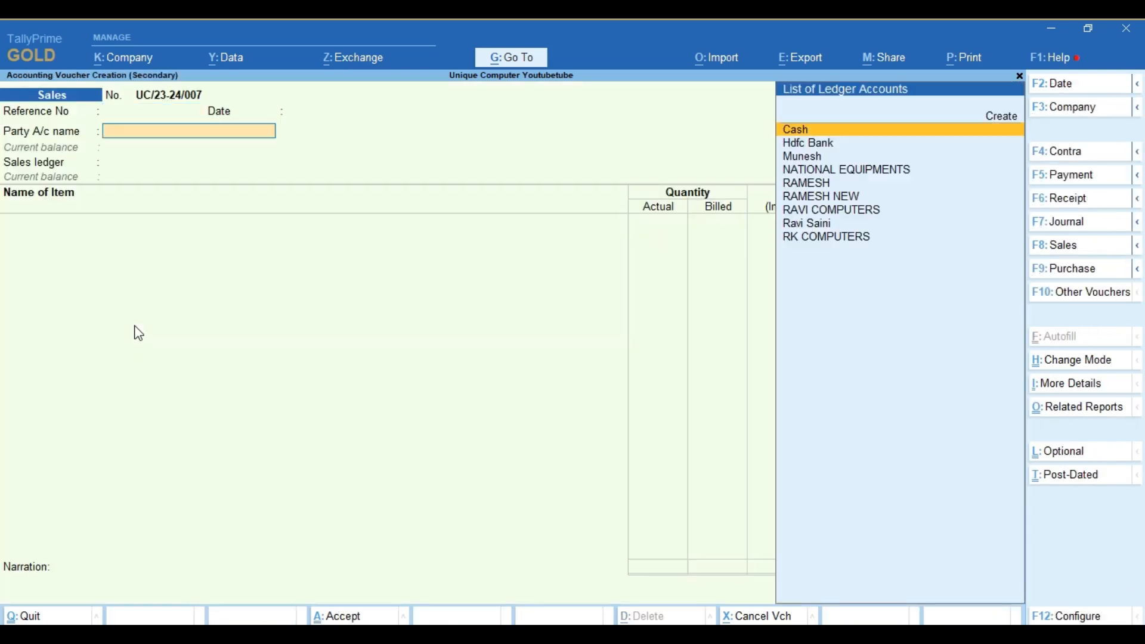
{"action": "key", "text": "Down"}
{"action": "key", "text": "Down"}
{"action": "key", "text": "Down"}
Accept the party details and add MOTHERBOARD, found by searching 'mot', as the first item
{"action": "key", "text": "Return"}
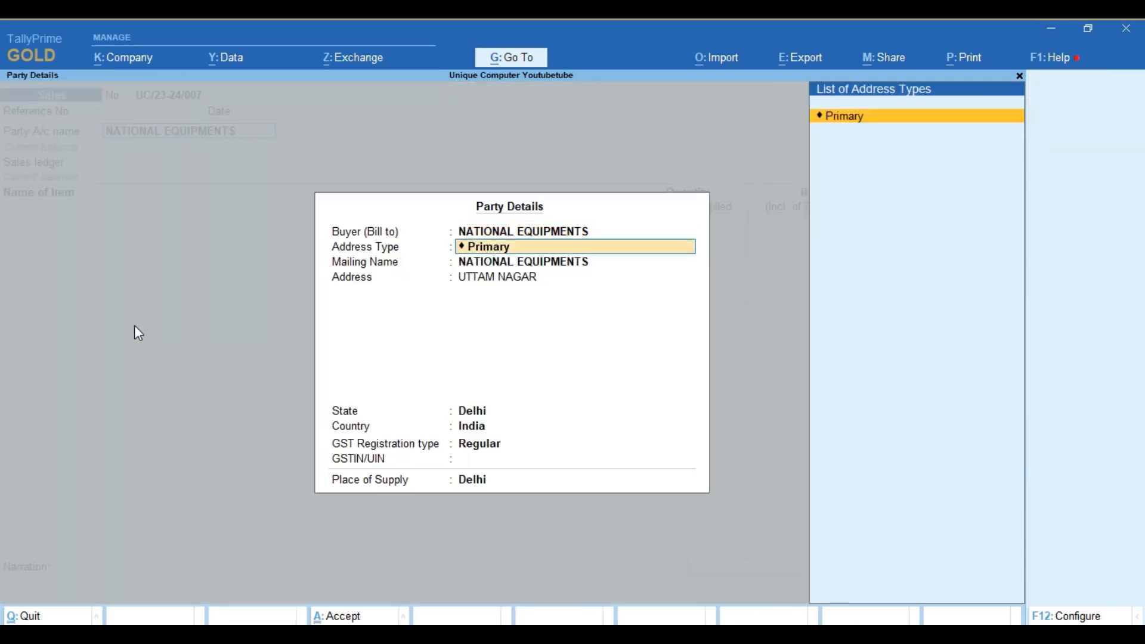
{"action": "key", "text": "Return"}
{"action": "key", "text": "Return"}
{"action": "key", "text": "Return"}
{"action": "key", "text": "Return"}
{"action": "key", "text": "Return"}
{"action": "key", "text": "Return"}
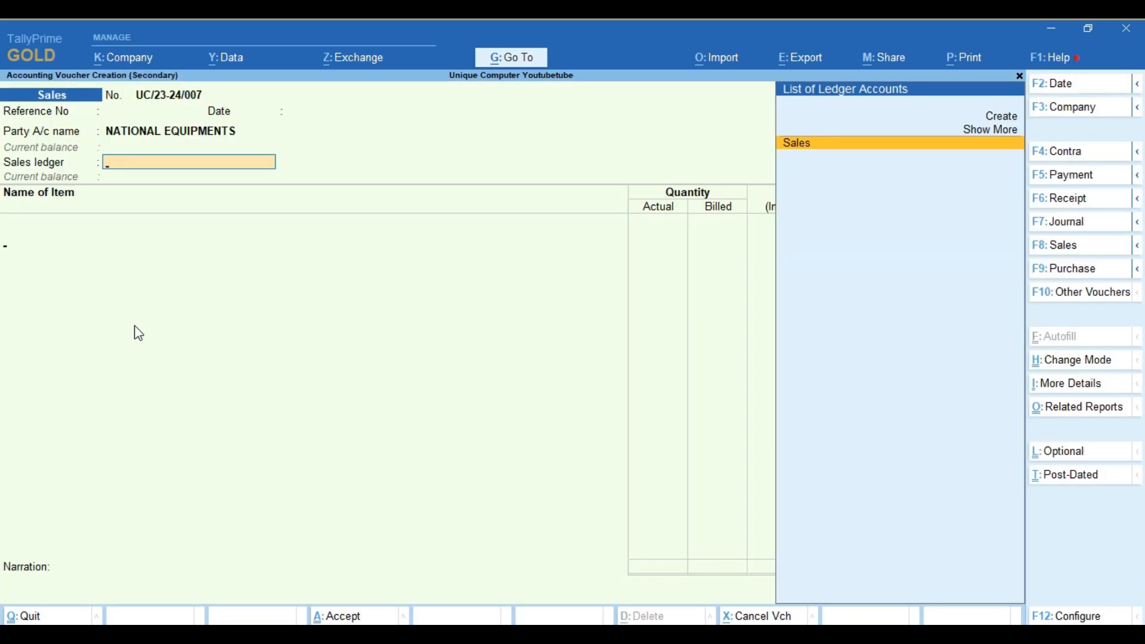
{"action": "key", "text": "Return"}
{"action": "type", "text": "hdd"}
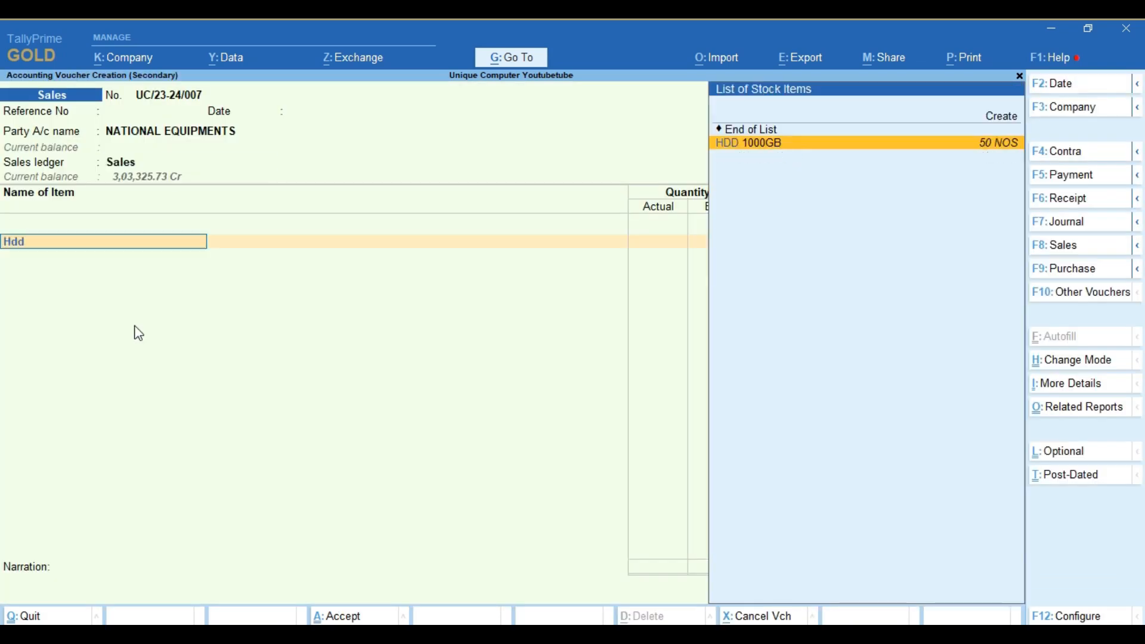
{"action": "key", "text": "BackSpace"}
{"action": "key", "text": "BackSpace"}
{"action": "key", "text": "BackSpace"}
{"action": "type", "text": "mot"}
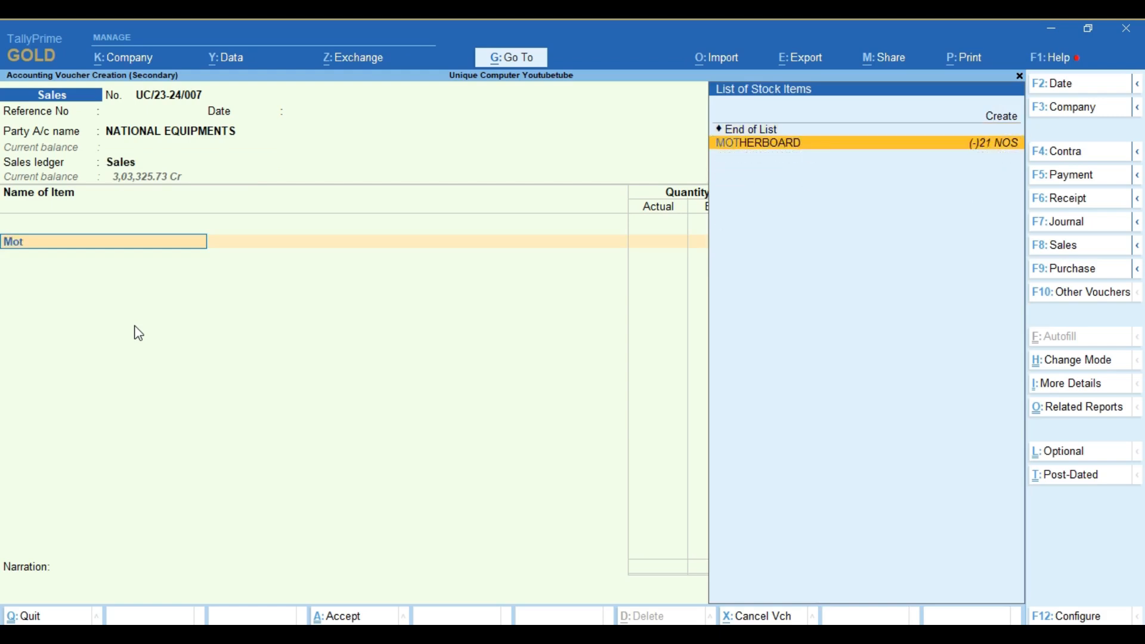
{"action": "key", "text": "Return"}
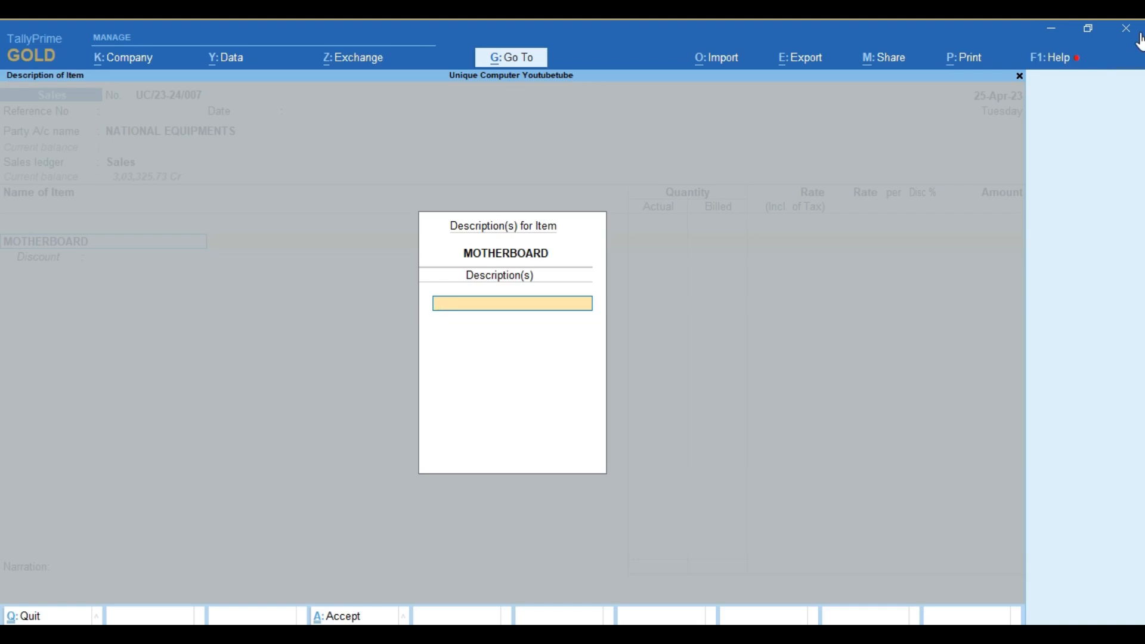
{"action": "key", "text": "Escape"}
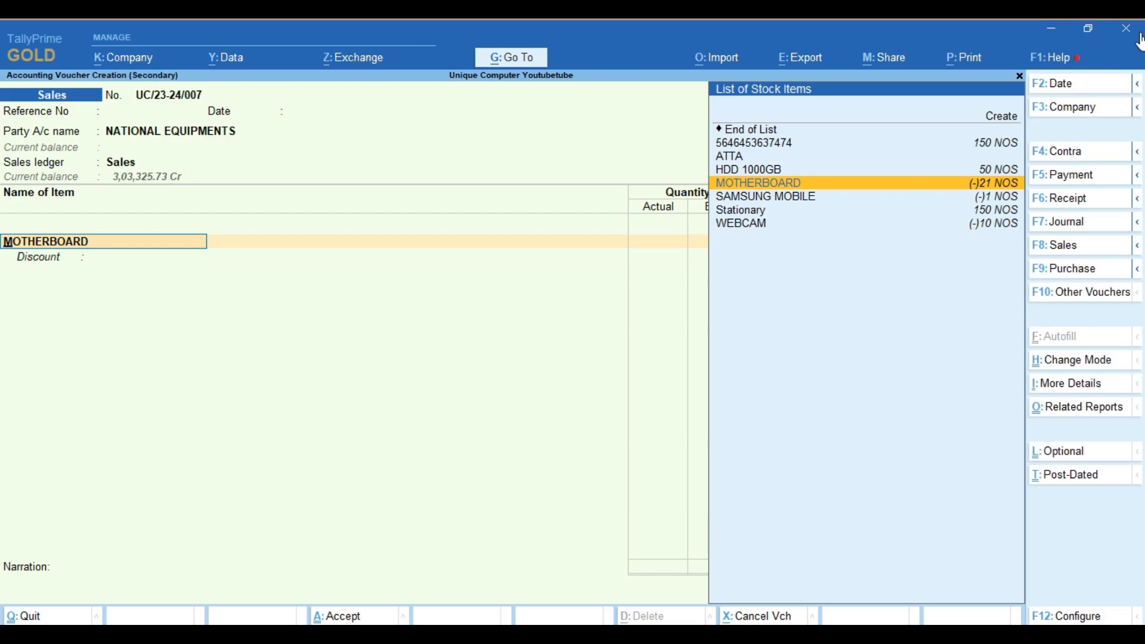
Inspect MOTHERBOARD's stock item master and the stock creation screen, closing both unchanged
{"action": "key", "text": "Return"}
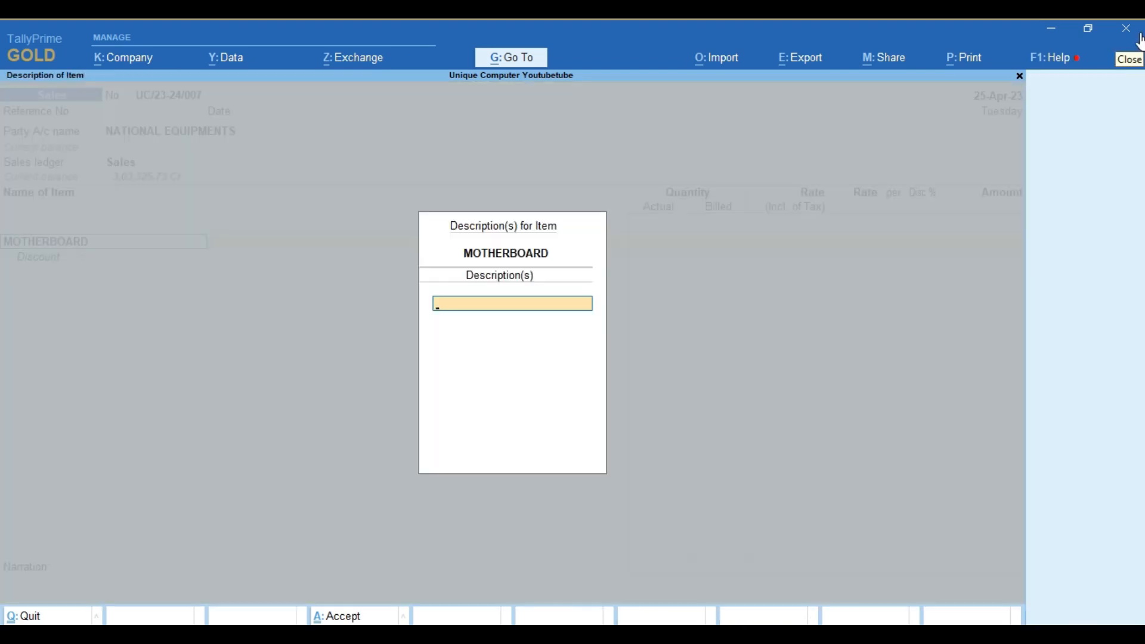
{"action": "key", "text": "Escape"}
{"action": "key", "text": "ctrl+Return"}
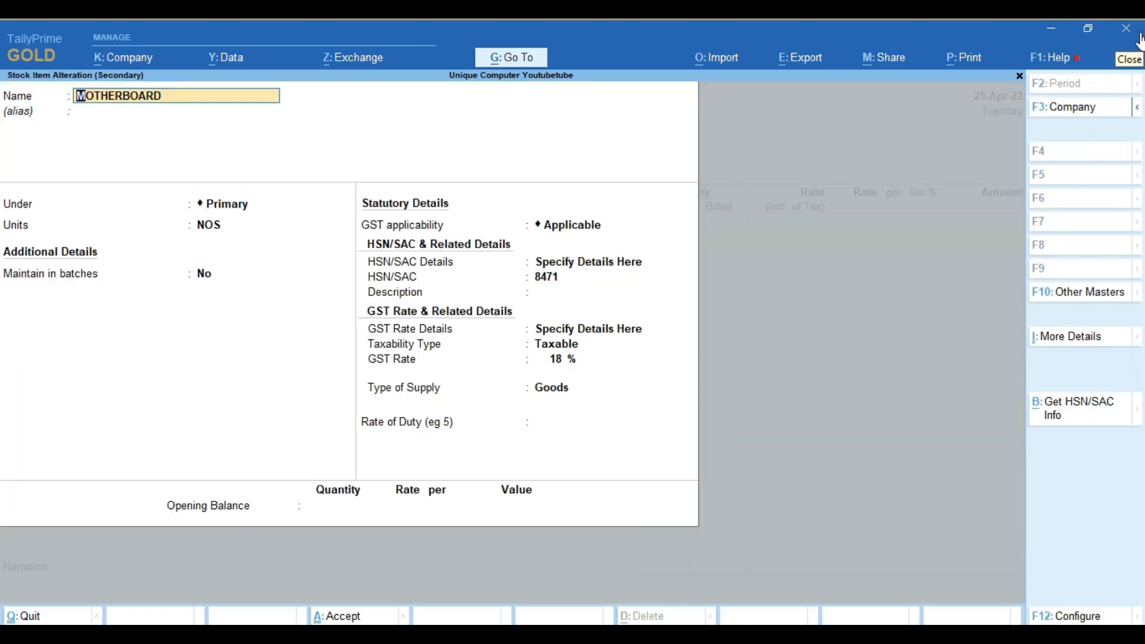
{"action": "key", "text": "Return"}
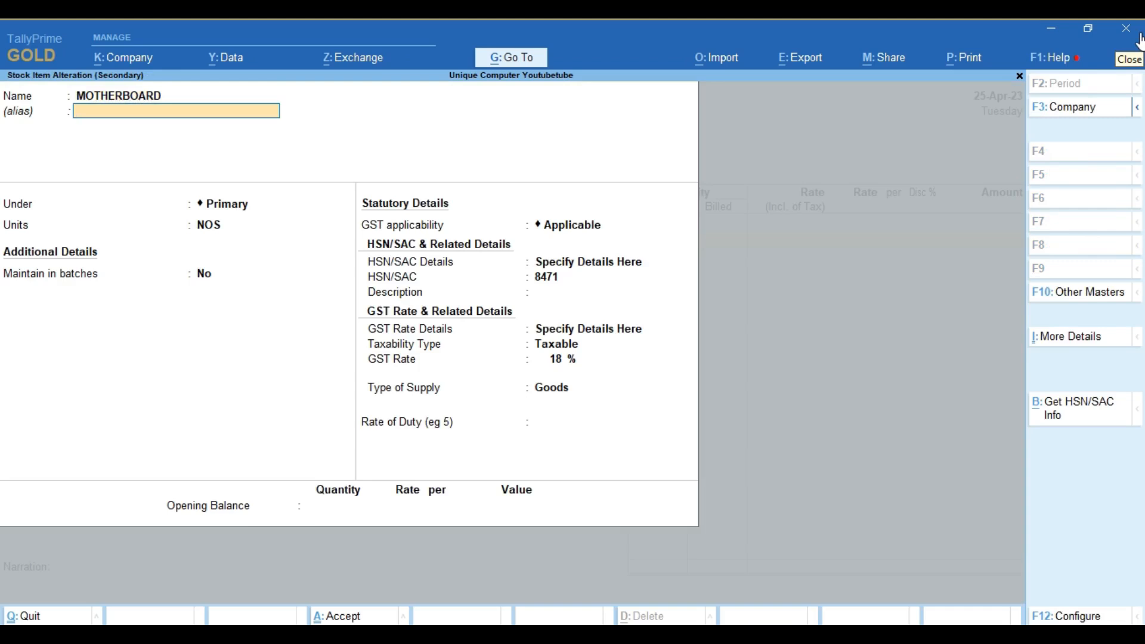
{"action": "key", "text": "y"}
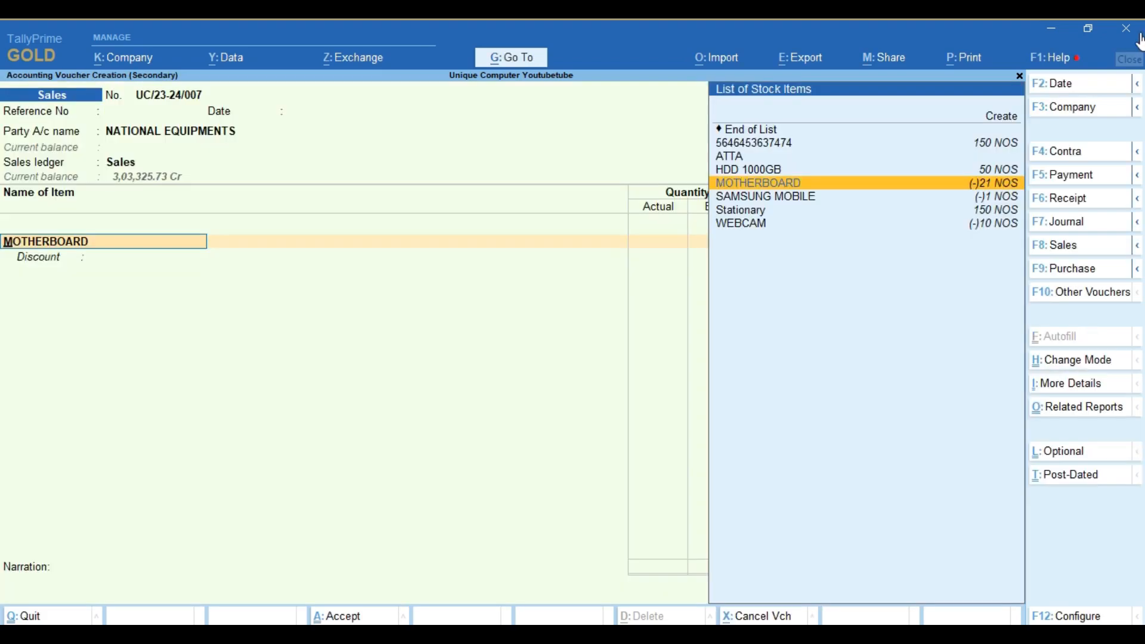
{"action": "key", "text": "alt+c"}
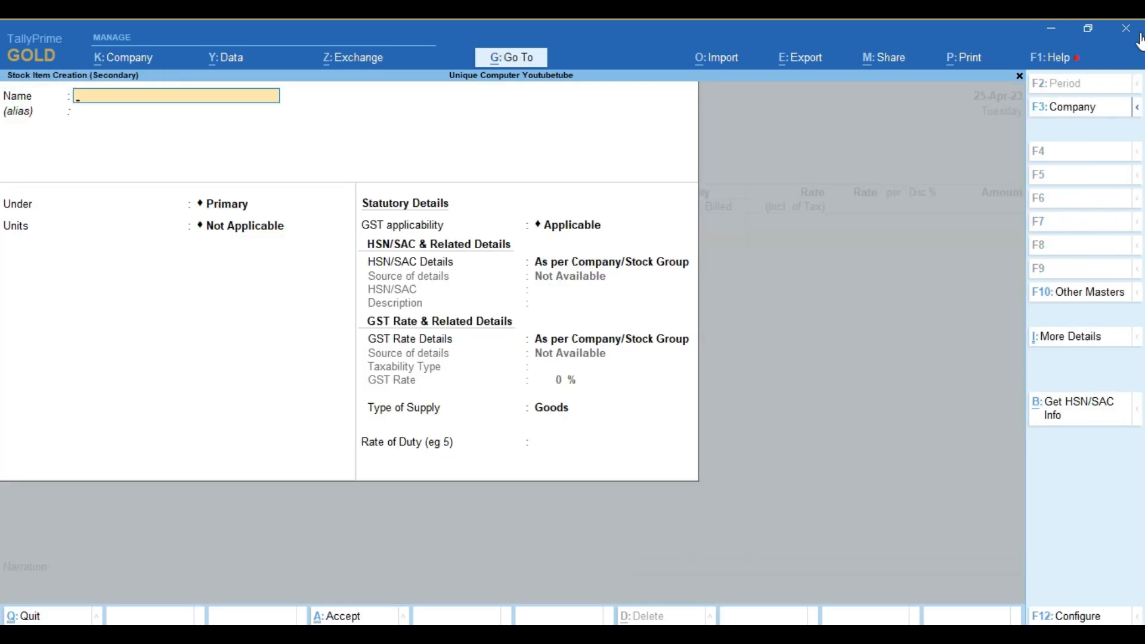
{"action": "key", "text": "Escape"}
{"action": "key", "text": "y"}
{"action": "key", "text": "BackSpace"}
{"action": "key", "text": "BackSpace"}
{"action": "key", "text": "BackSpace"}
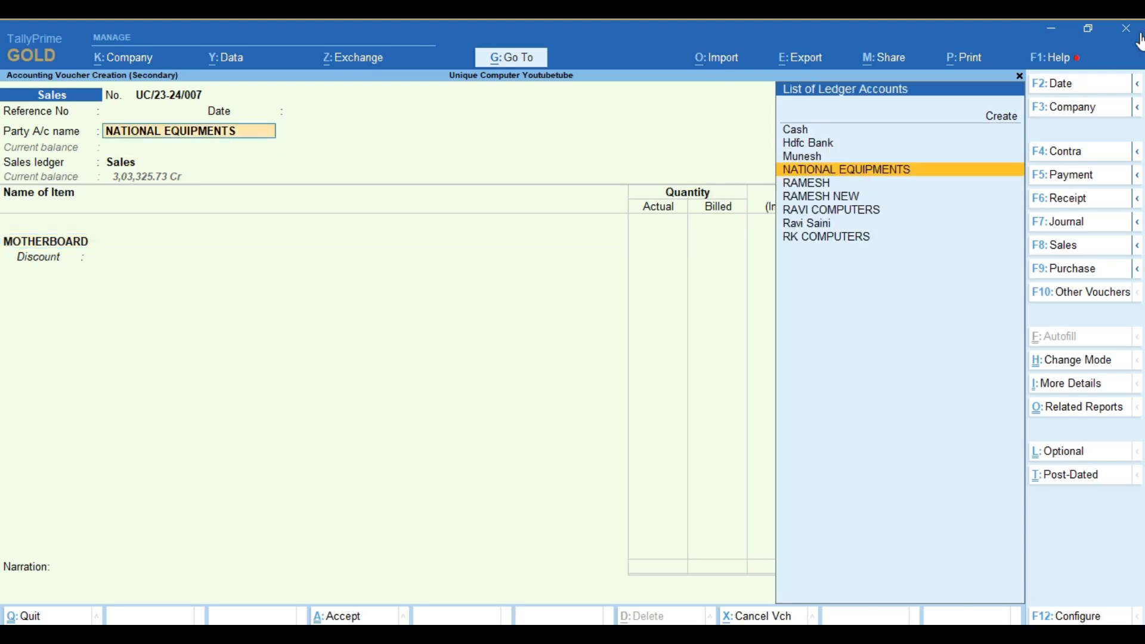
{"action": "key", "text": "Return"}
{"action": "key", "text": "Return"}
{"action": "key", "text": "Return"}
{"action": "key", "text": "Return"}
{"action": "key", "text": "Return"}
{"action": "key", "text": "Return"}
{"action": "key", "text": "Return"}
{"action": "key", "text": "Return"}
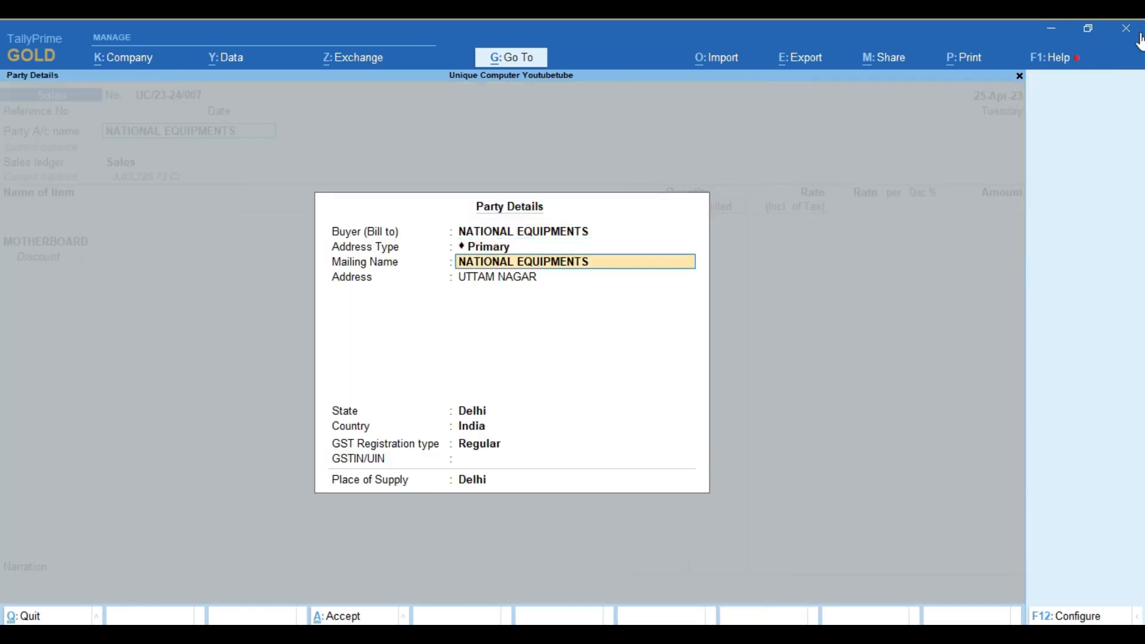
{"action": "key", "text": "Return"}
{"action": "key", "text": "Return"}
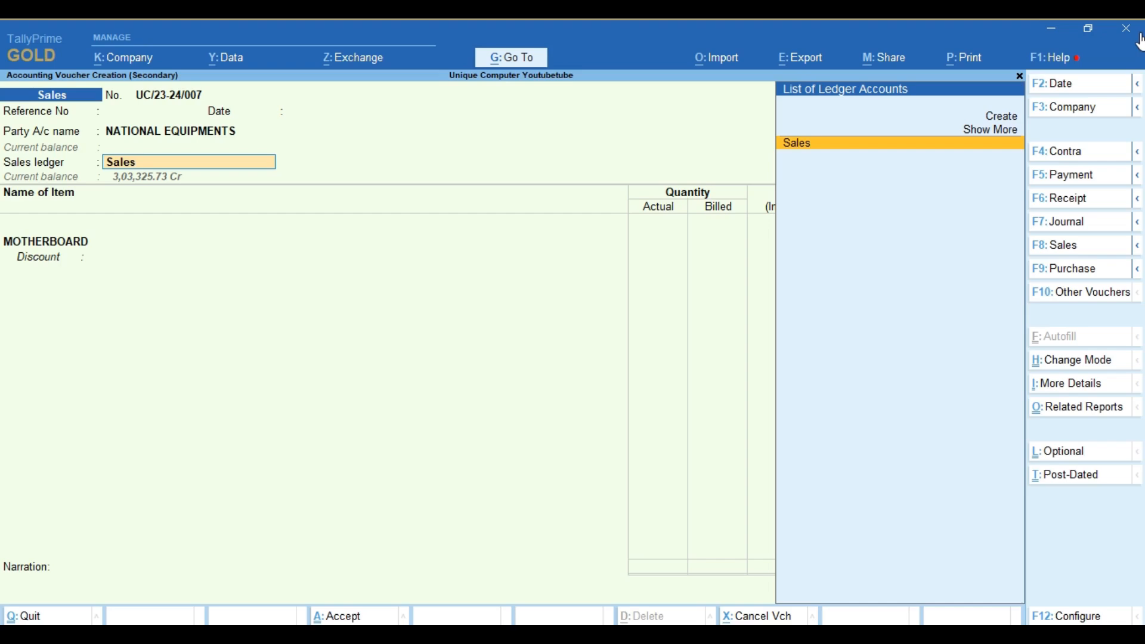
{"action": "key", "text": "Return"}
{"action": "key", "text": "Up"}
{"action": "key", "text": "Up"}
{"action": "key", "text": "Up"}
{"action": "key", "text": "Up"}
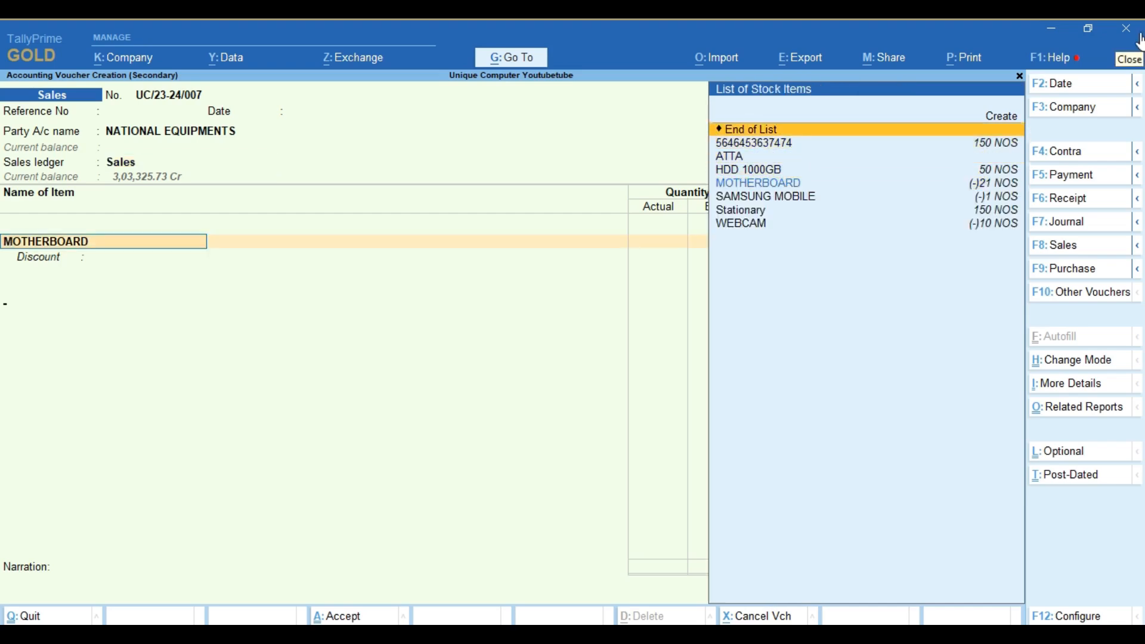
{"action": "key", "text": "Return"}
{"action": "key", "text": "BackSpace"}
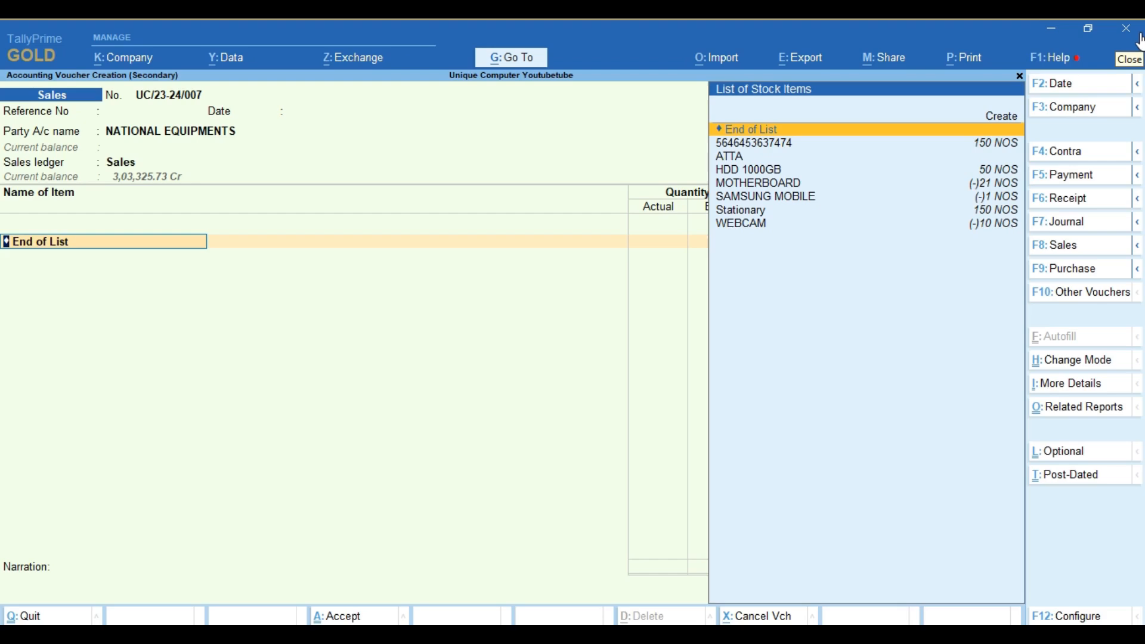
{"action": "key", "text": "Down"}
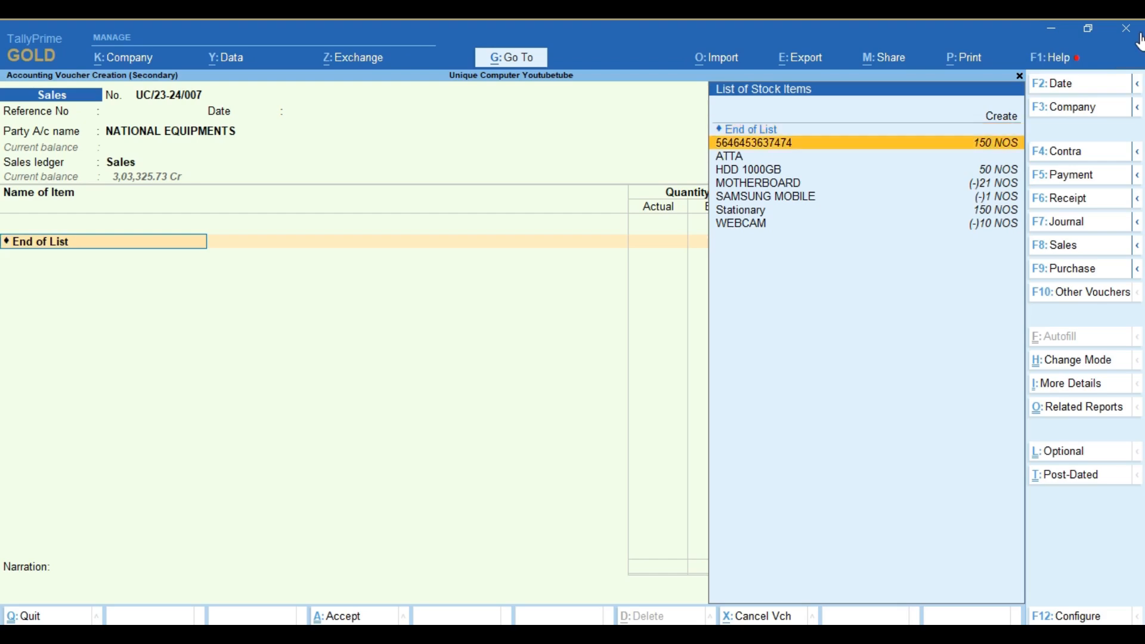
{"action": "key", "text": "Down"}
{"action": "key", "text": "Down"}
{"action": "key", "text": "Down"}
{"action": "key", "text": "Down"}
{"action": "key", "text": "Down"}
{"action": "key", "text": "Return"}
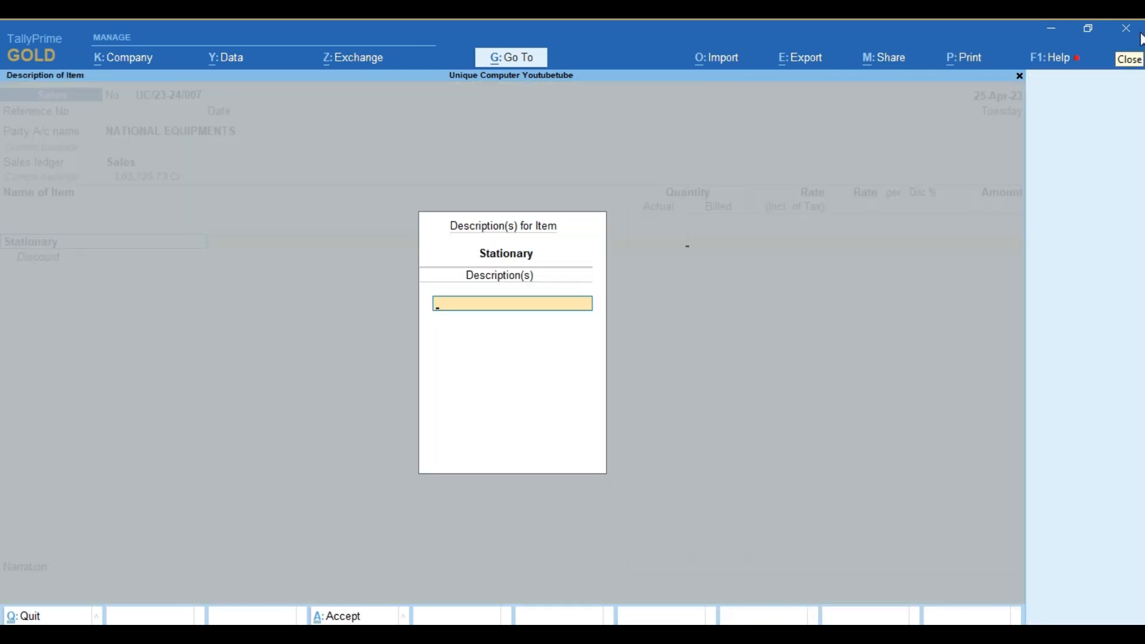
{"action": "key", "text": "Return"}
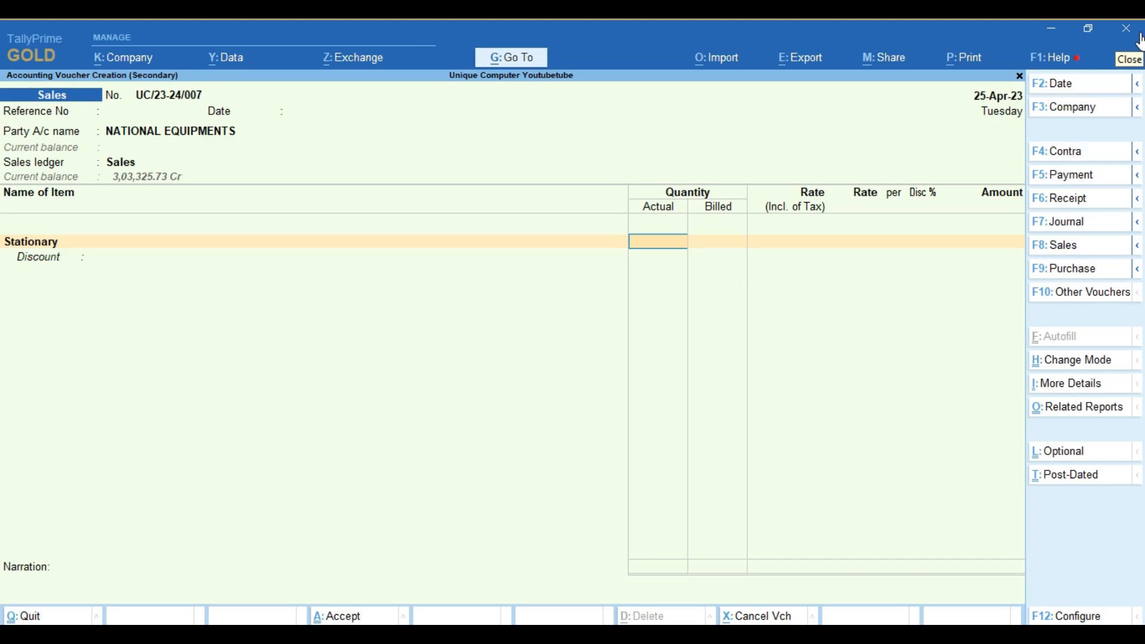
{"action": "key", "text": "BackSpace"}
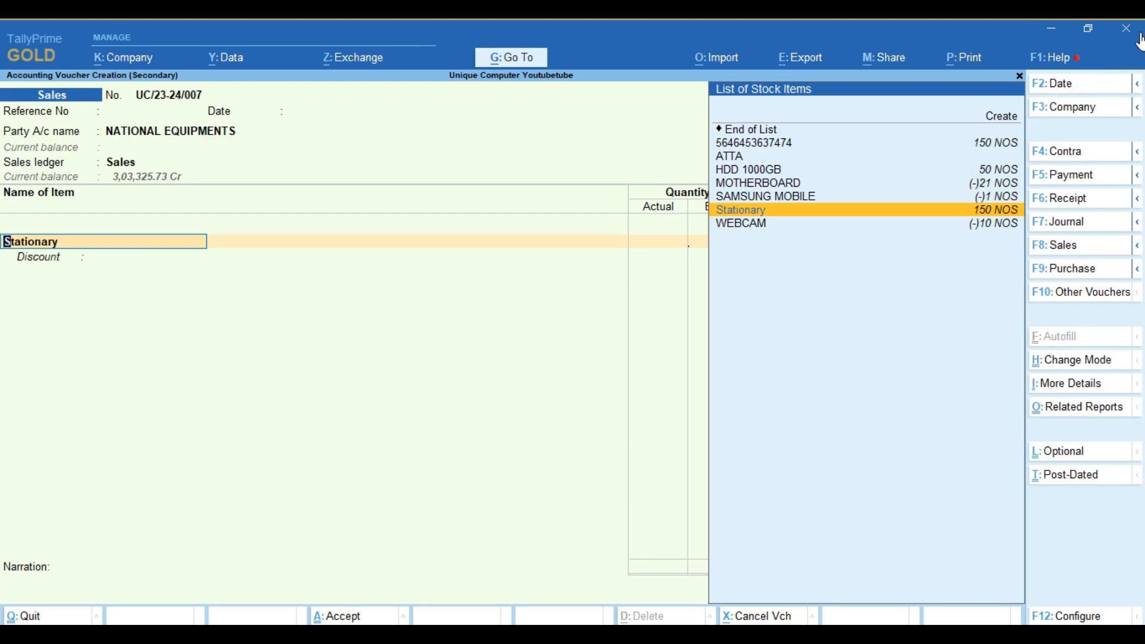
{"action": "key", "text": "ctrl+Return"}
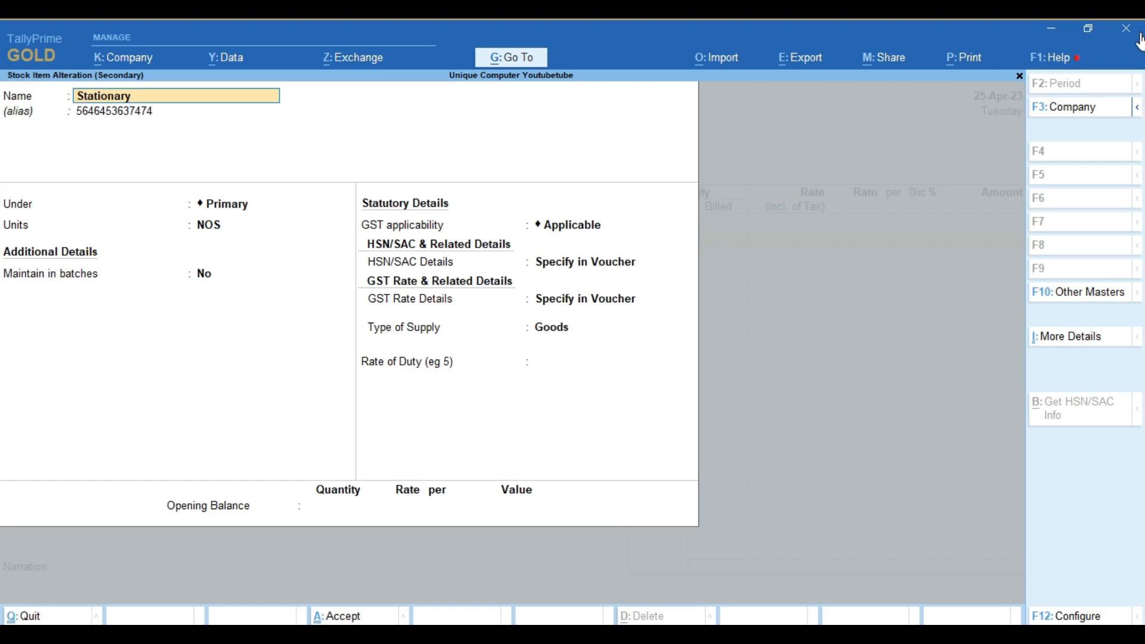
{"action": "key", "text": "Return"}
{"action": "key", "text": "Return"}
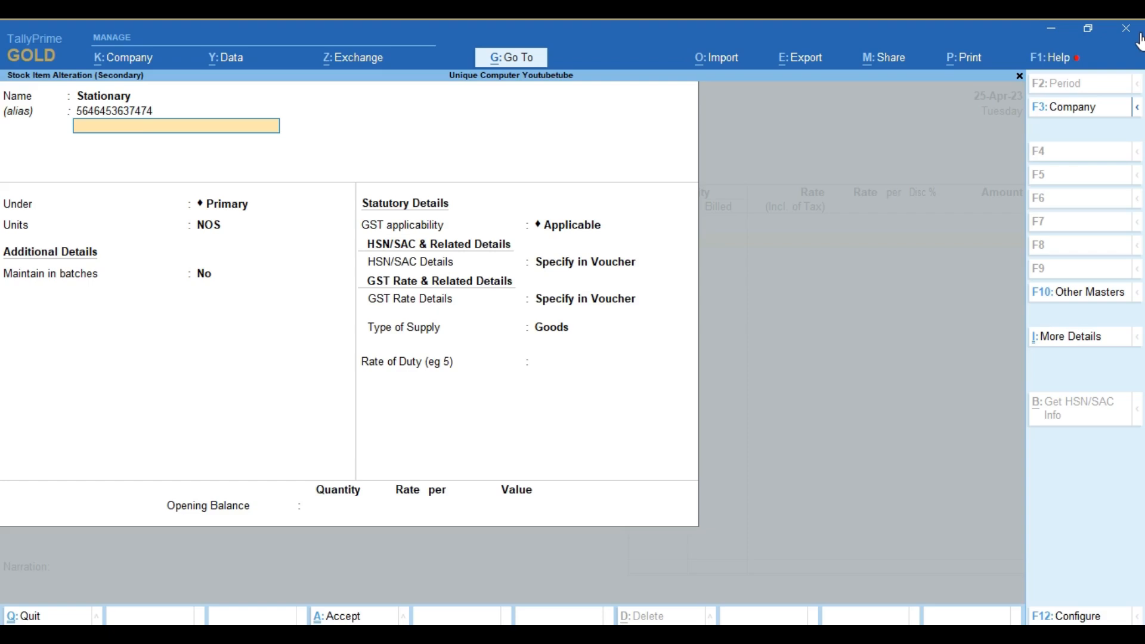
{"action": "key", "text": "ctrl+a"}
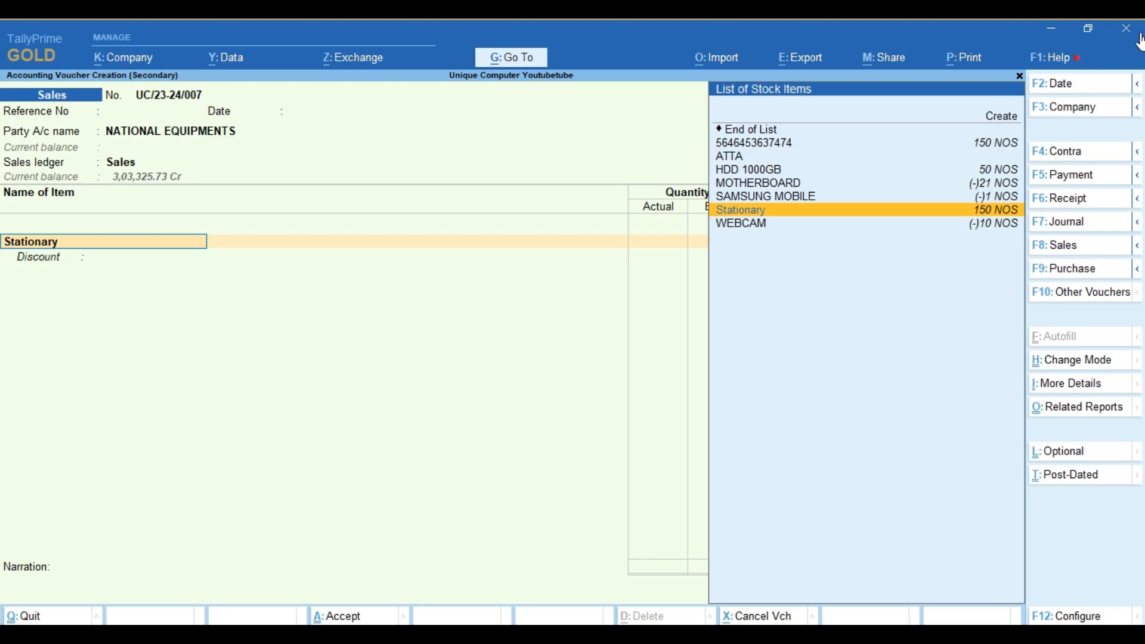
Launch Chrome with the first profile and start typing 'tall' in the address bar
{"action": "left_click", "coordinate": [313, 634]}
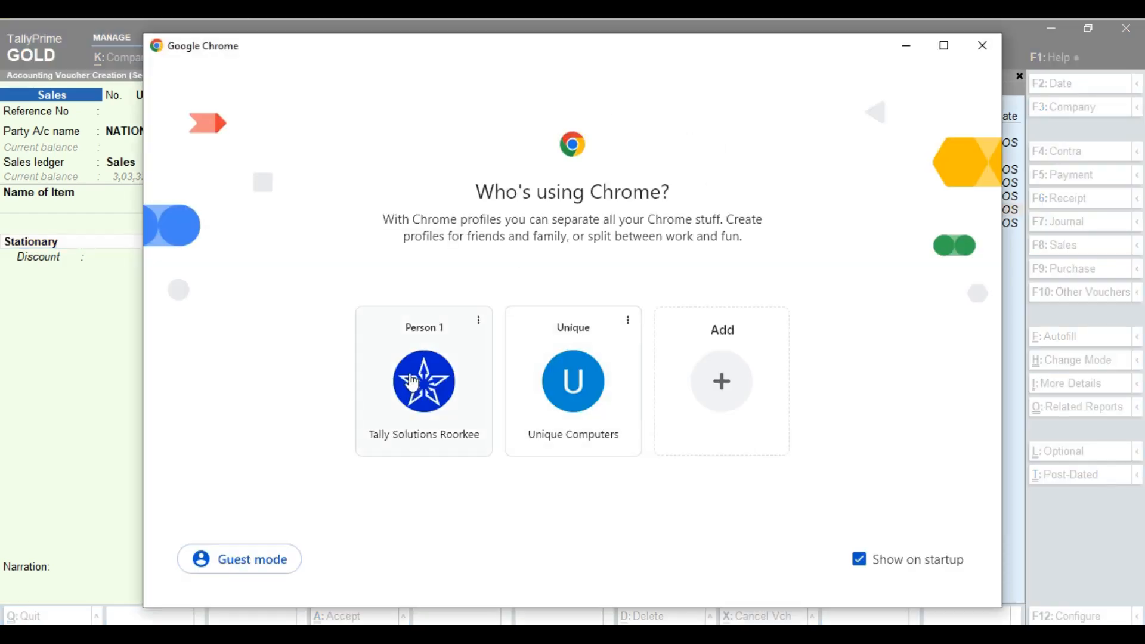
{"action": "left_click", "coordinate": [423, 382]}
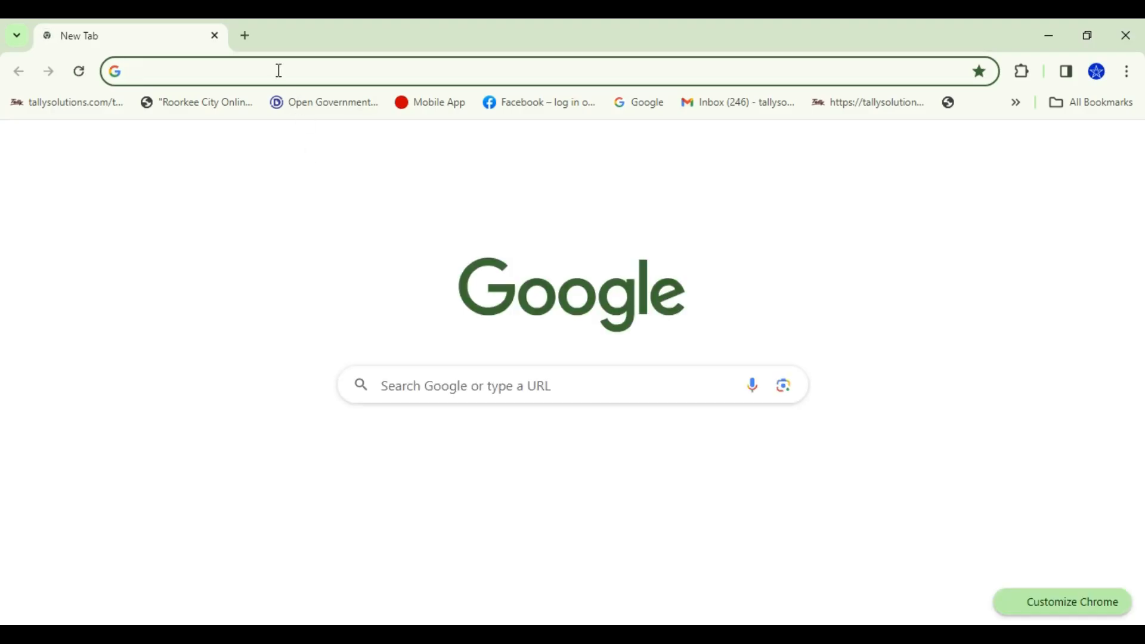
{"action": "left_click", "coordinate": [280, 71]}
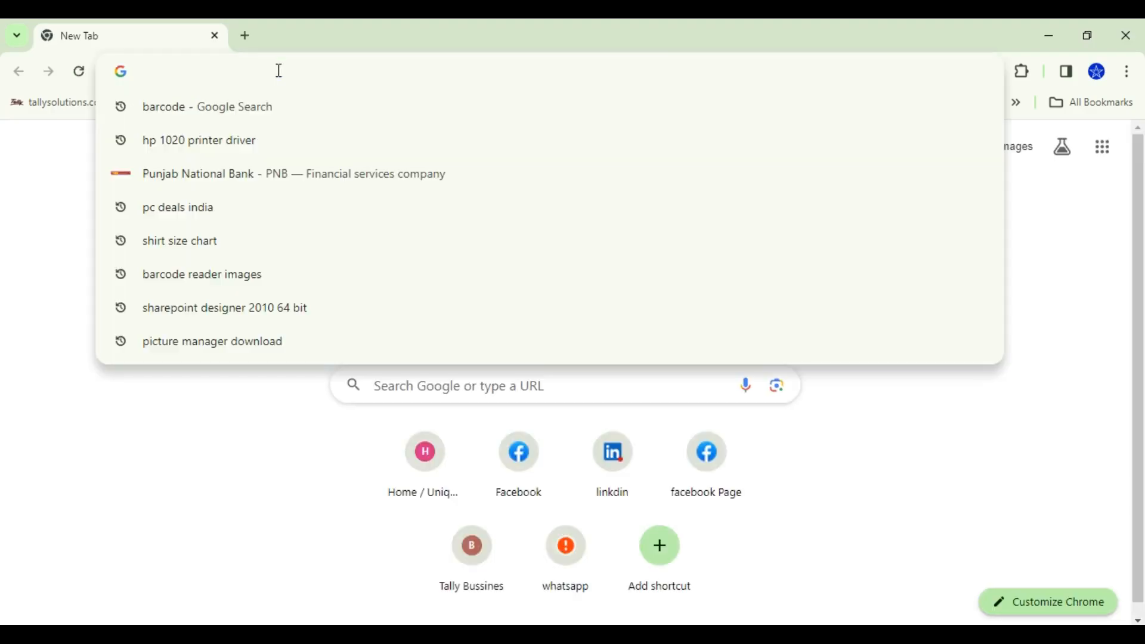
{"action": "type", "text": "tall"}
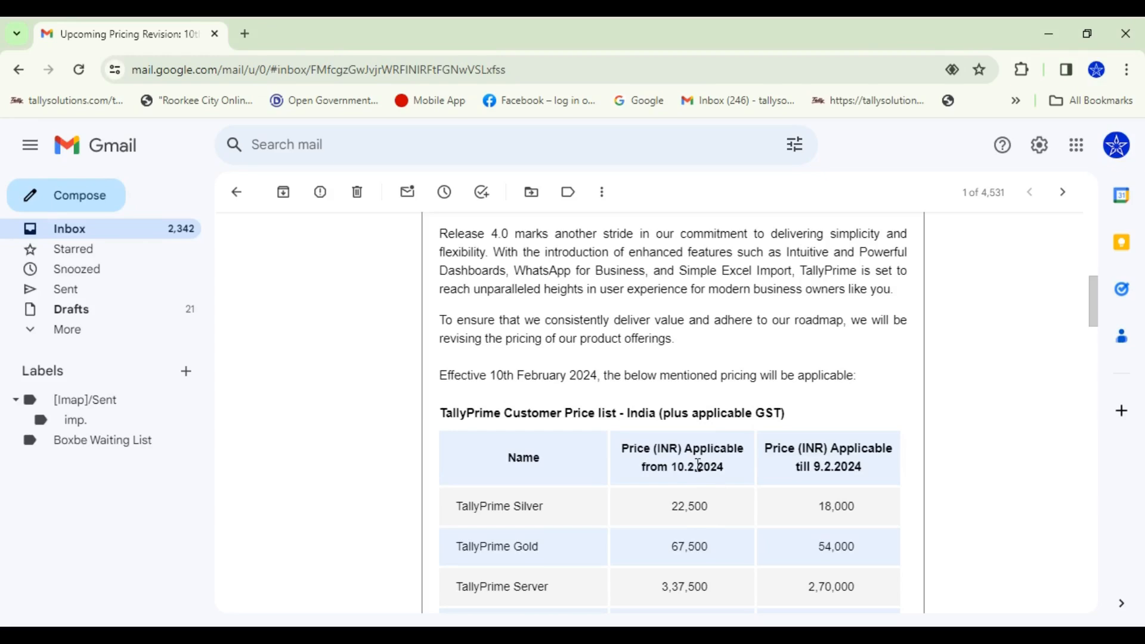
Highlight the 22,500 TallyPrime Silver and 4,500 Software Services Silver prices in the email
{"action": "scroll", "coordinate": [690, 492], "scroll_direction": "down", "scroll_amount": 3}
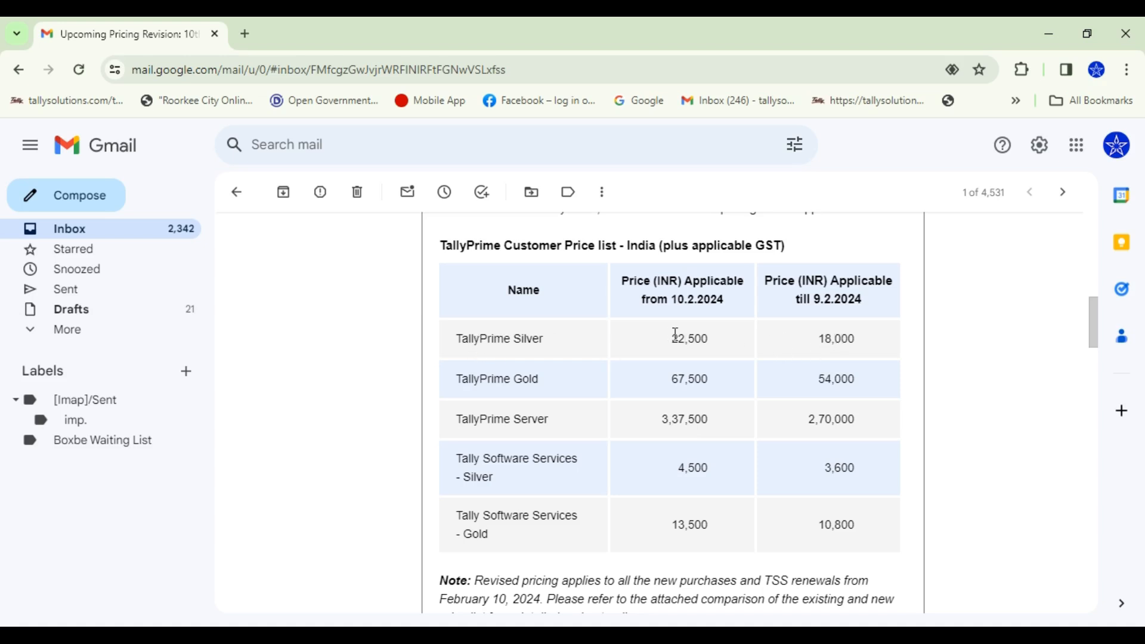
{"action": "left_click_drag", "start_coordinate": [676, 338], "coordinate": [721, 347]}
{"action": "left_click", "coordinate": [604, 396]}
{"action": "left_click_drag", "start_coordinate": [680, 468], "coordinate": [724, 471]}
Scroll down to the Customer_Price_Comparison.pdf attachment at the bottom of the email
{"action": "scroll", "coordinate": [524, 501], "scroll_direction": "up", "scroll_amount": 7}
{"action": "scroll", "coordinate": [710, 370], "scroll_direction": "down", "scroll_amount": 10}
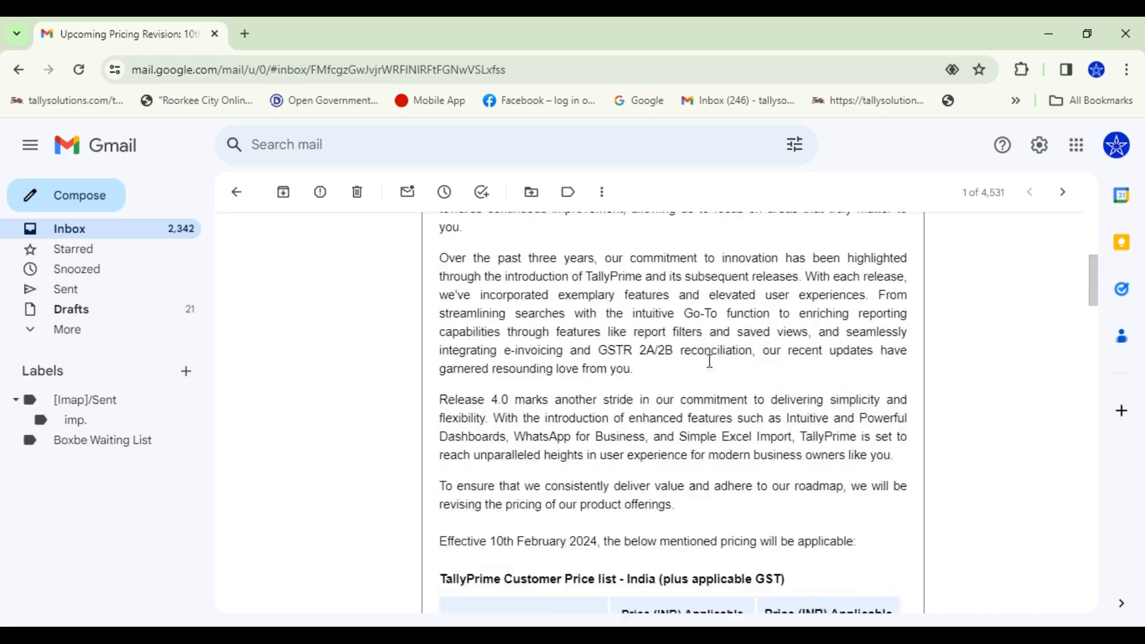
{"action": "scroll", "coordinate": [713, 386], "scroll_direction": "down", "scroll_amount": 3}
{"action": "scroll", "coordinate": [713, 386], "scroll_direction": "up", "scroll_amount": 10}
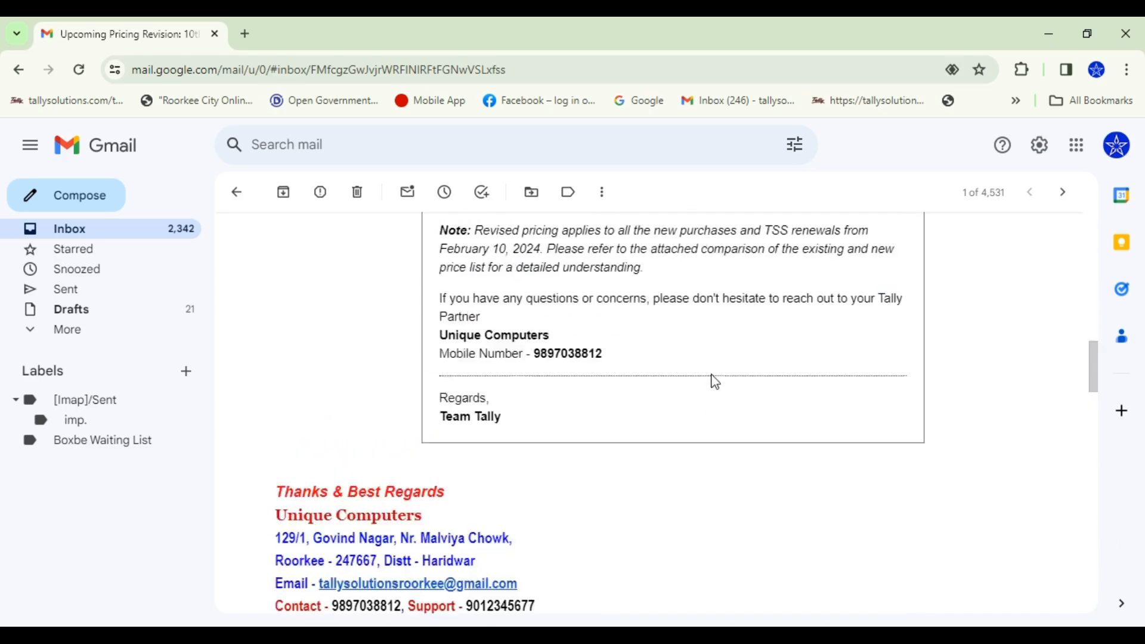
{"action": "scroll", "coordinate": [641, 420], "scroll_direction": "up", "scroll_amount": 5}
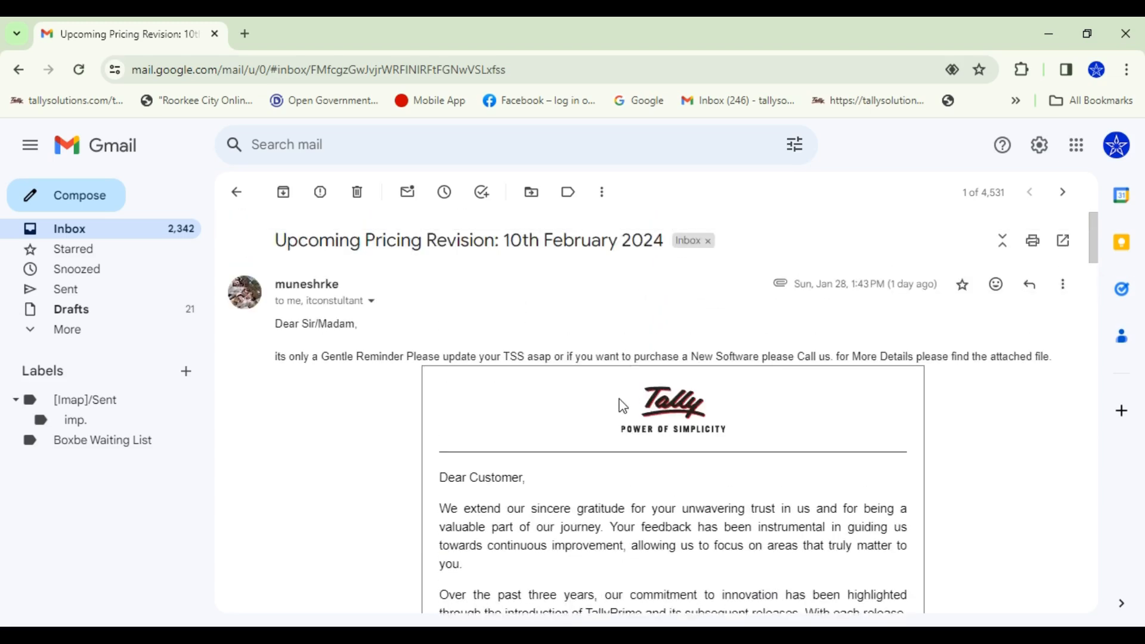
{"action": "scroll", "coordinate": [591, 477], "scroll_direction": "down", "scroll_amount": 8}
{"action": "scroll", "coordinate": [596, 489], "scroll_direction": "down", "scroll_amount": 6}
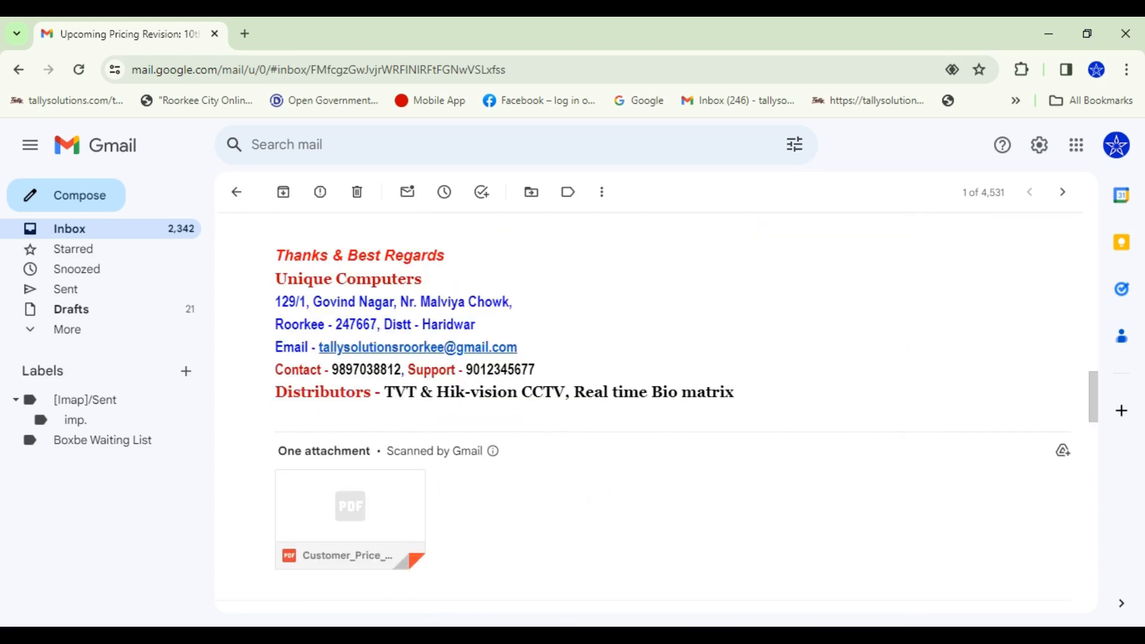
{"action": "mouse_move", "coordinate": [312, 501]}
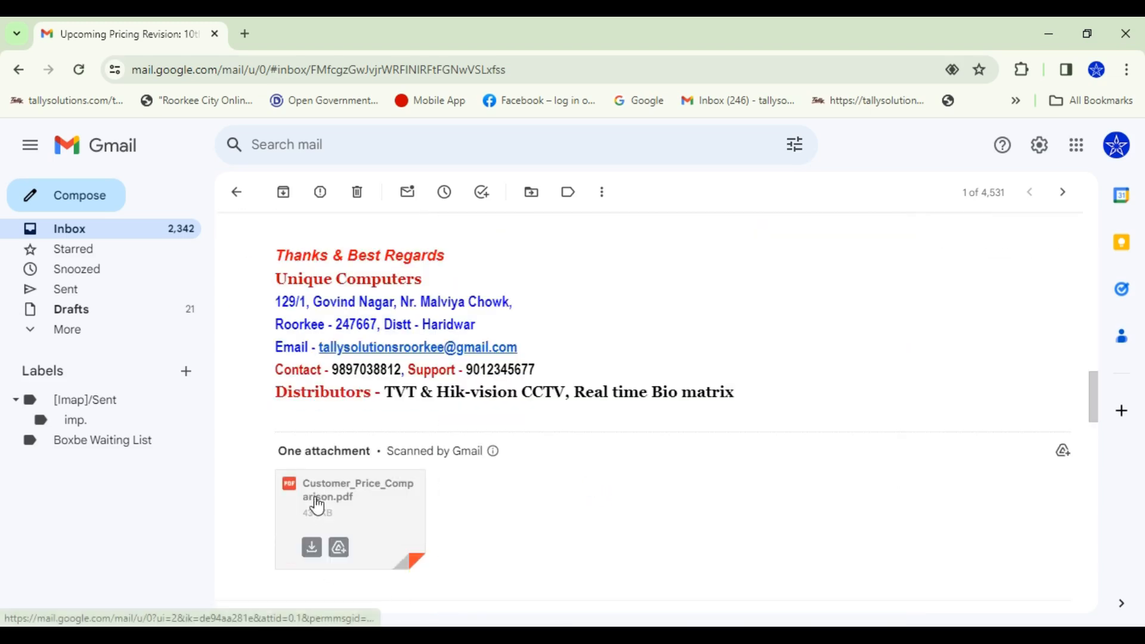
Save Customer_Price_Comparison.pdf to the Desktop, show it in its folder and open it
{"action": "left_click", "coordinate": [310, 549]}
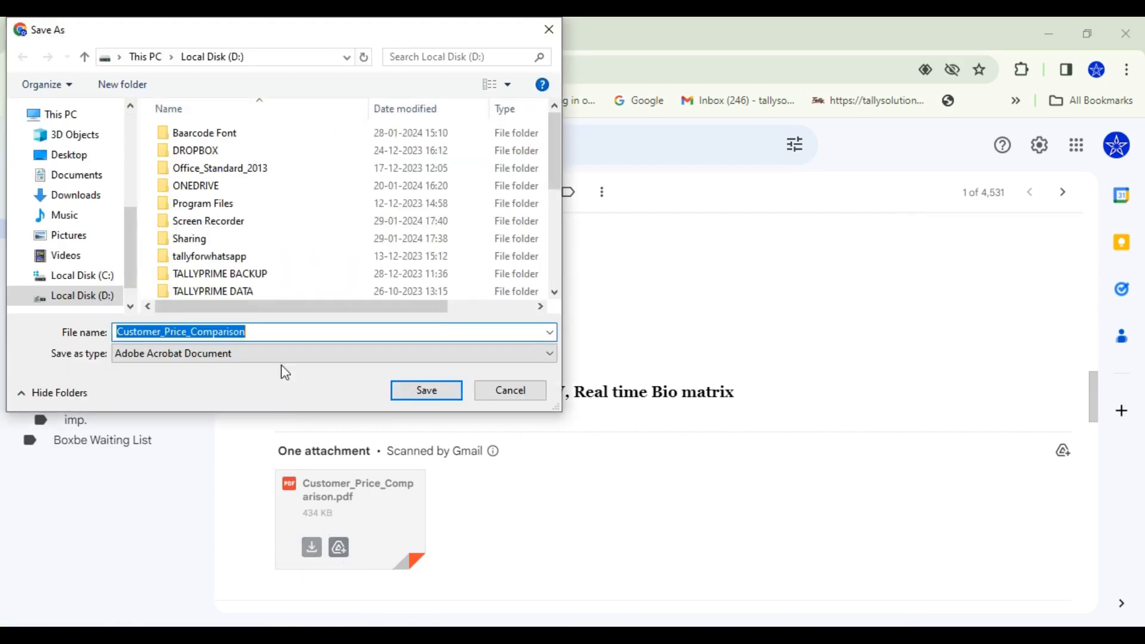
{"action": "left_click", "coordinate": [76, 157]}
{"action": "left_click", "coordinate": [427, 390]}
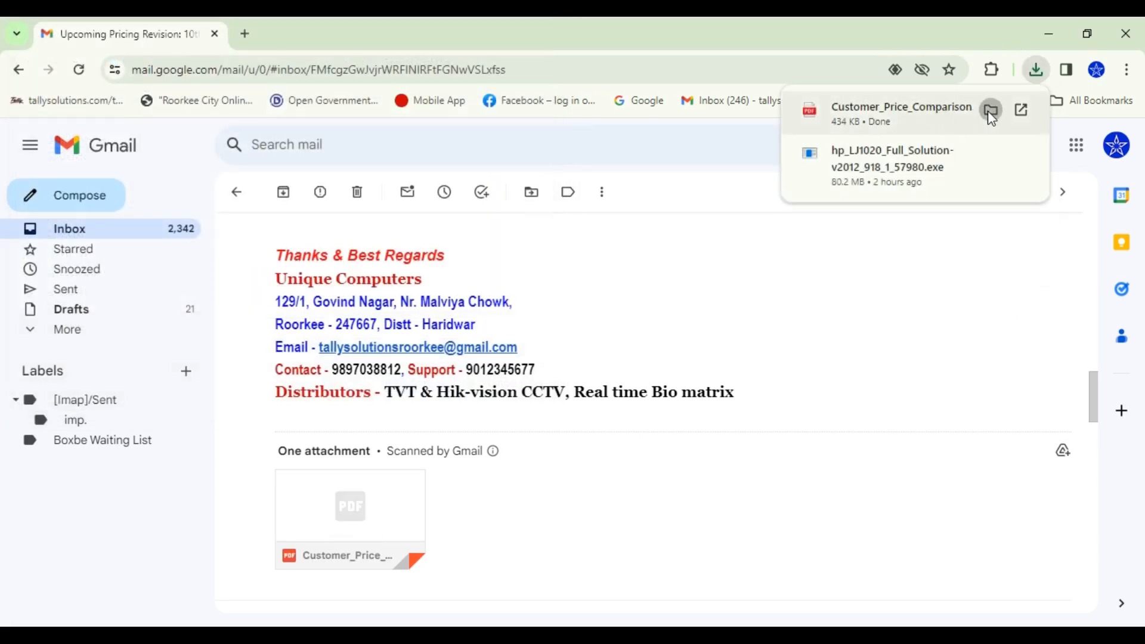
{"action": "left_click", "coordinate": [991, 110]}
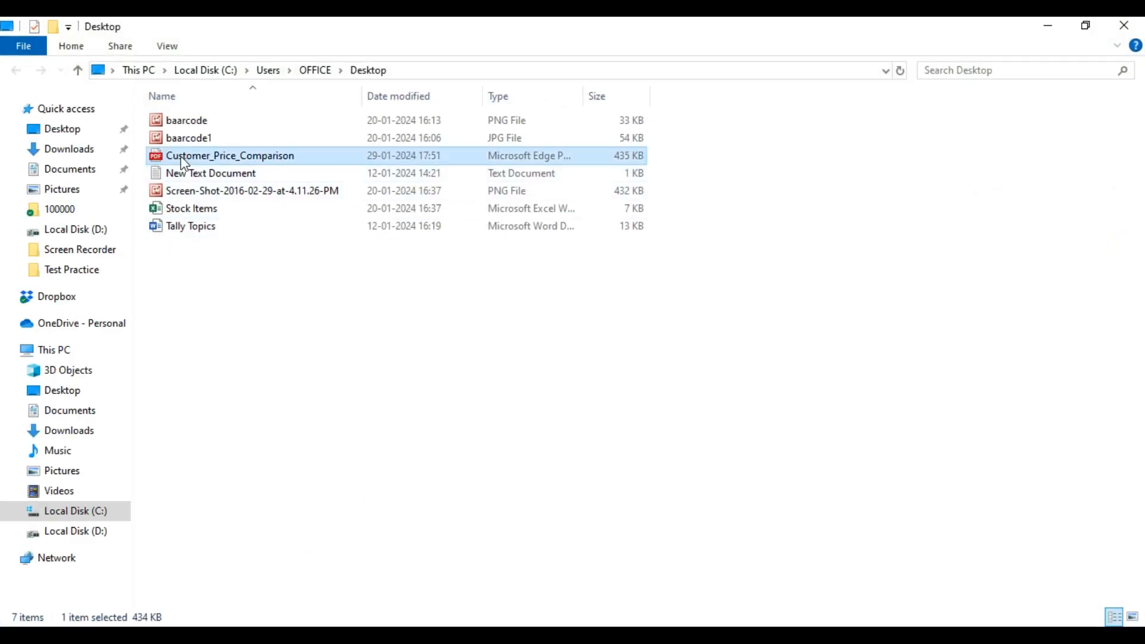
{"action": "double_click", "coordinate": [183, 157]}
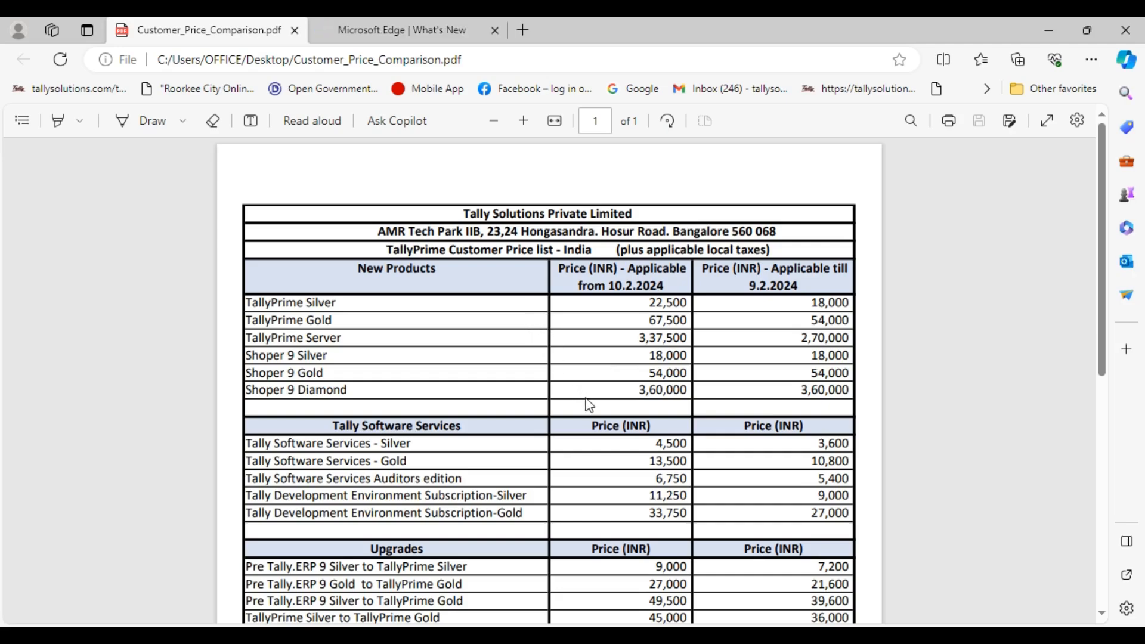
Scroll down through the TallyPrime customer price list in Customer_Price_Comparison.pdf and back to the top
{"action": "scroll", "coordinate": [585, 404], "scroll_direction": "down", "scroll_amount": 4}
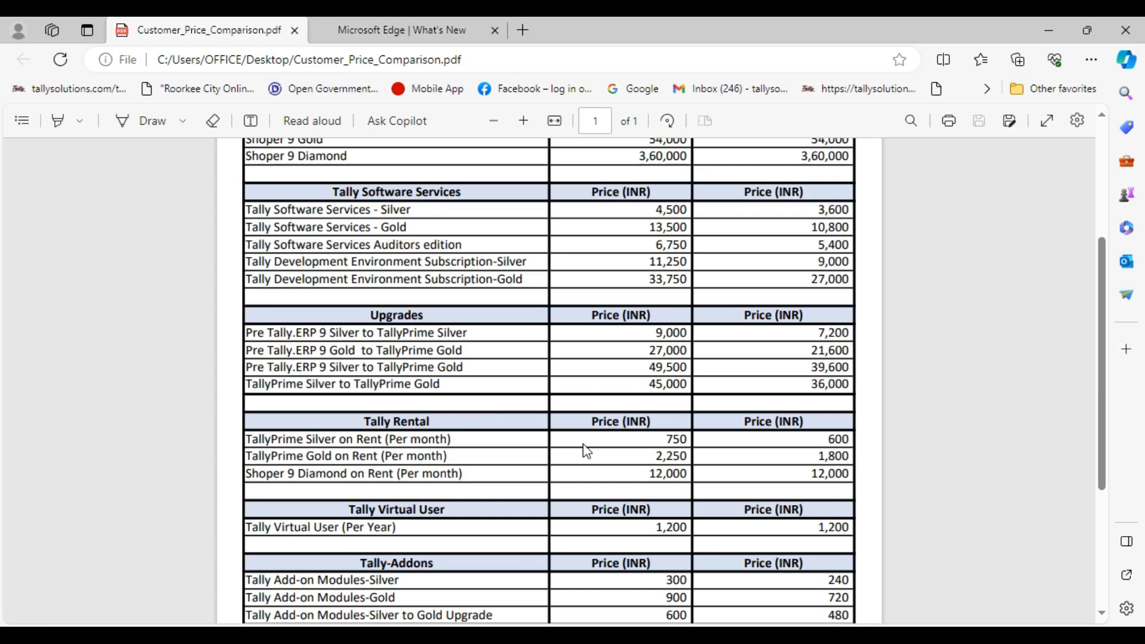
{"action": "scroll", "coordinate": [584, 449], "scroll_direction": "down", "scroll_amount": 4}
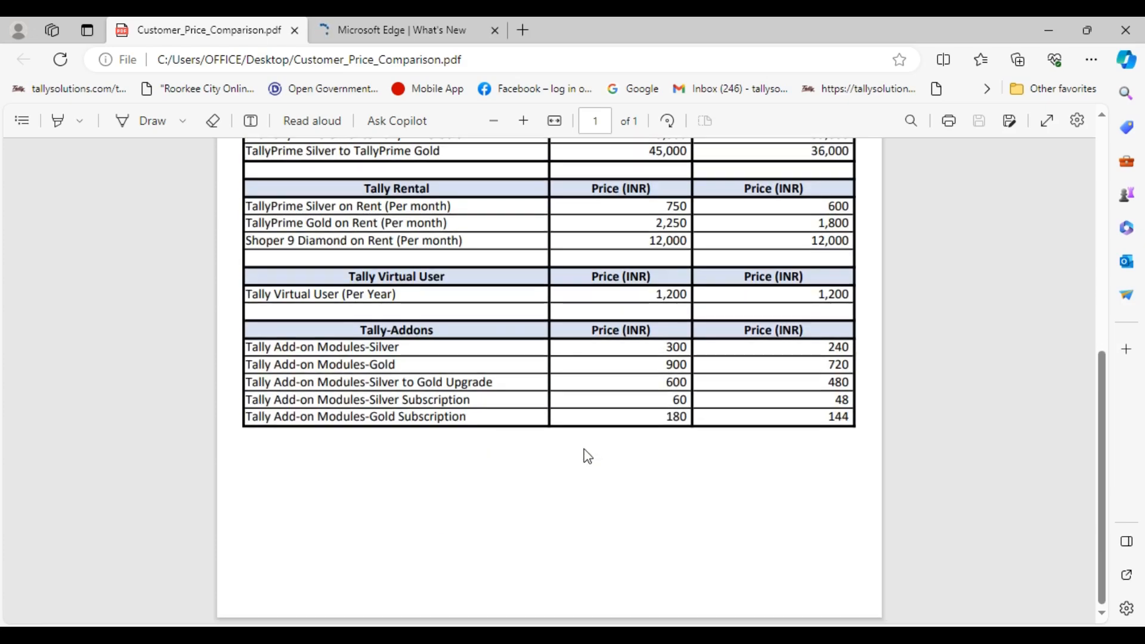
{"action": "scroll", "coordinate": [585, 450], "scroll_direction": "up", "scroll_amount": 2}
{"action": "scroll", "coordinate": [583, 454], "scroll_direction": "up", "scroll_amount": 6}
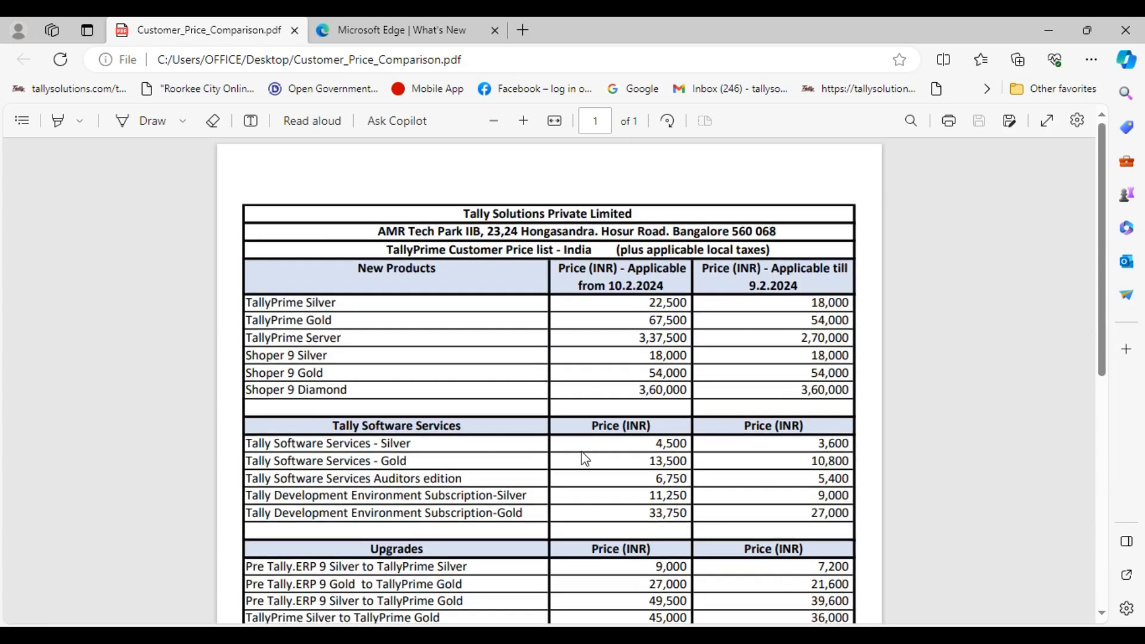